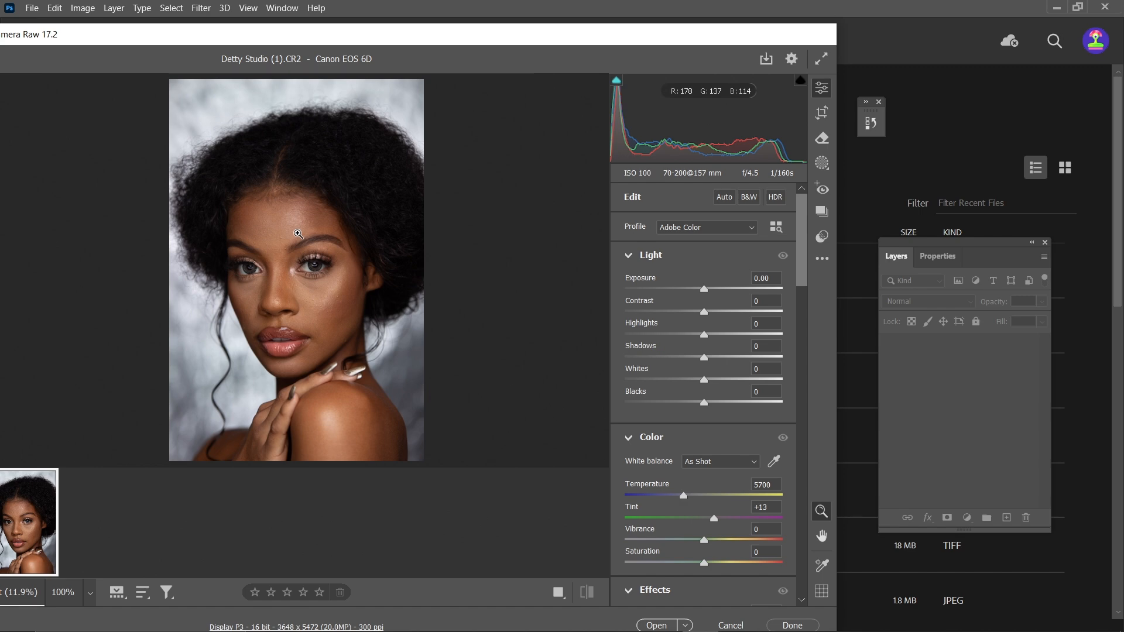
- Inspect the skin texture on the forehead, around the eyes and on the cheeks up close
left_click(298, 233)
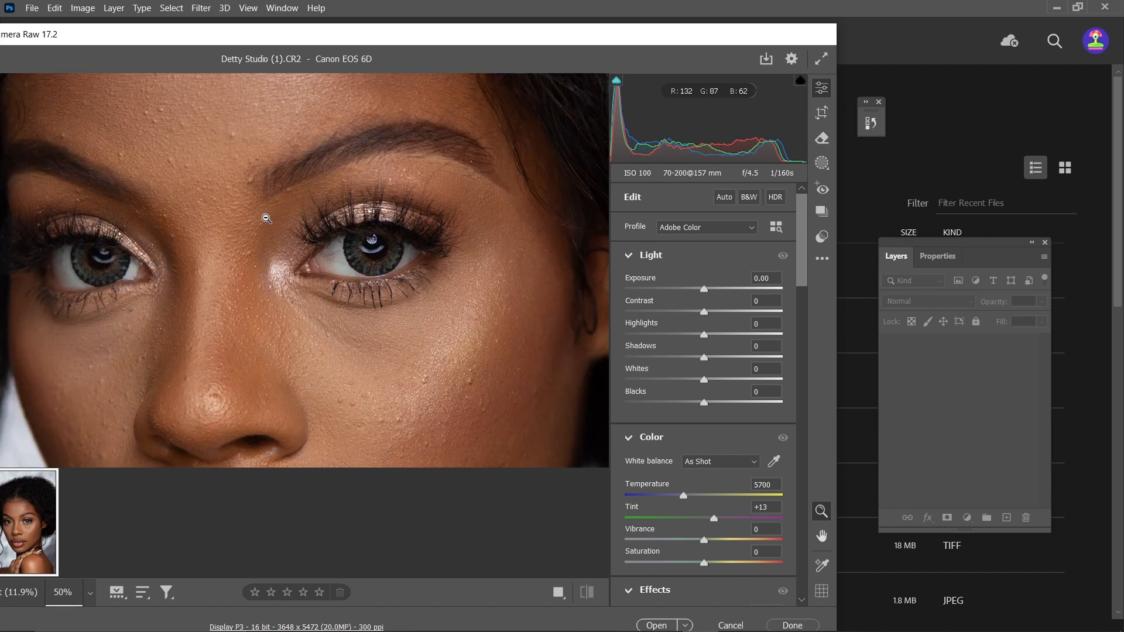
key("h")
left_click_drag(313, 363, 352, 225)
left_click_drag(376, 375, 354, 298)
left_click_drag(354, 436, 309, 462)
left_click_drag(264, 226, 338, 369)
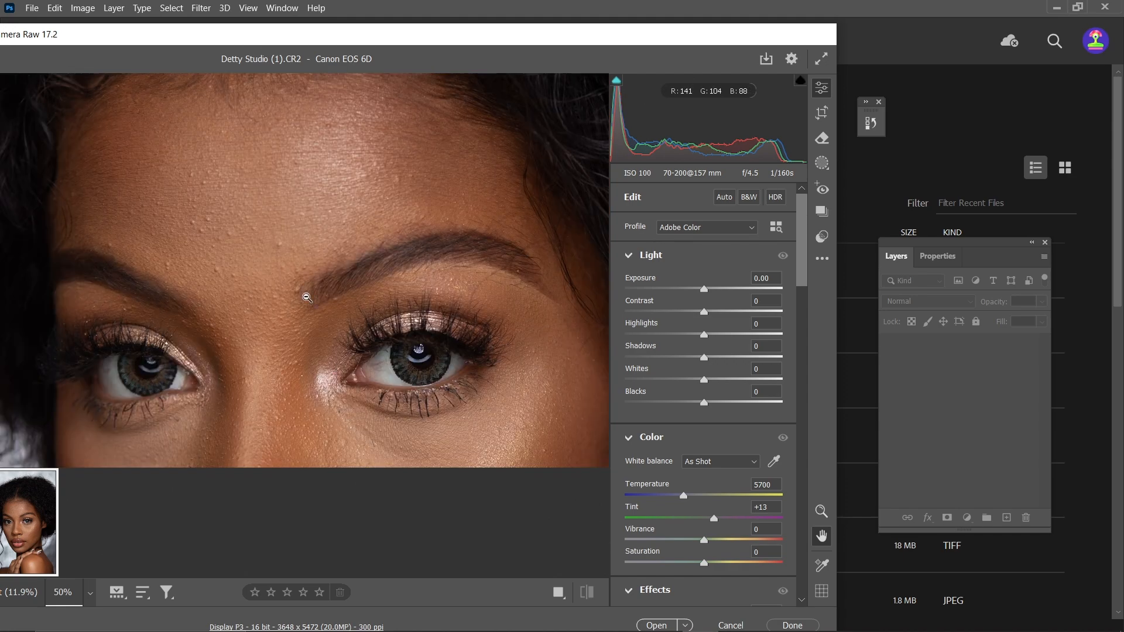
key("z")
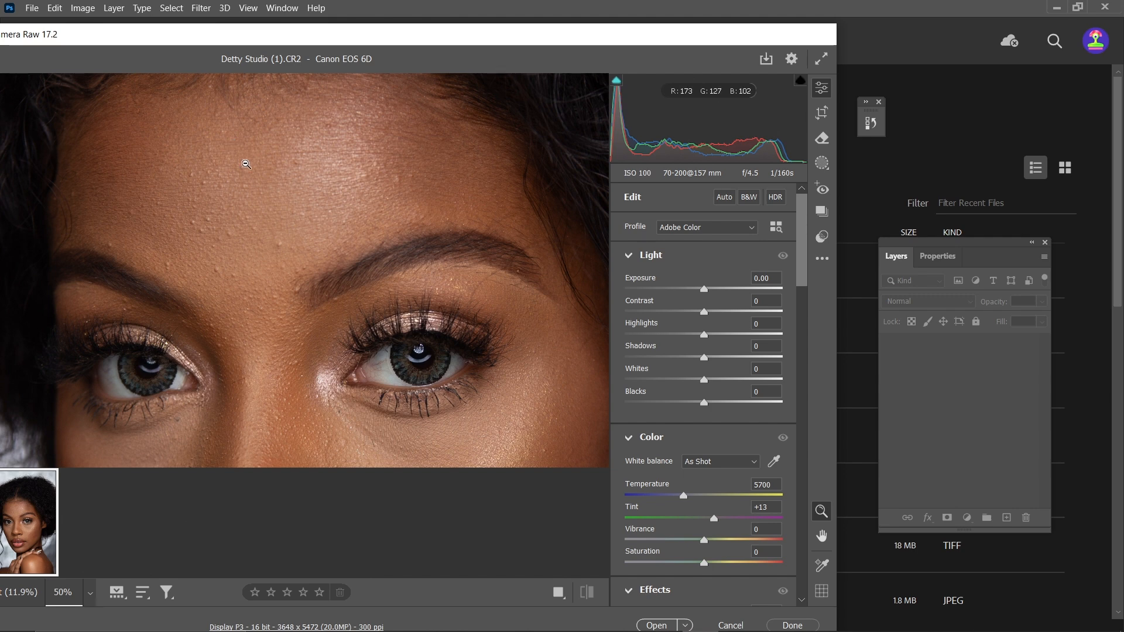
left_click(245, 164, "alt")
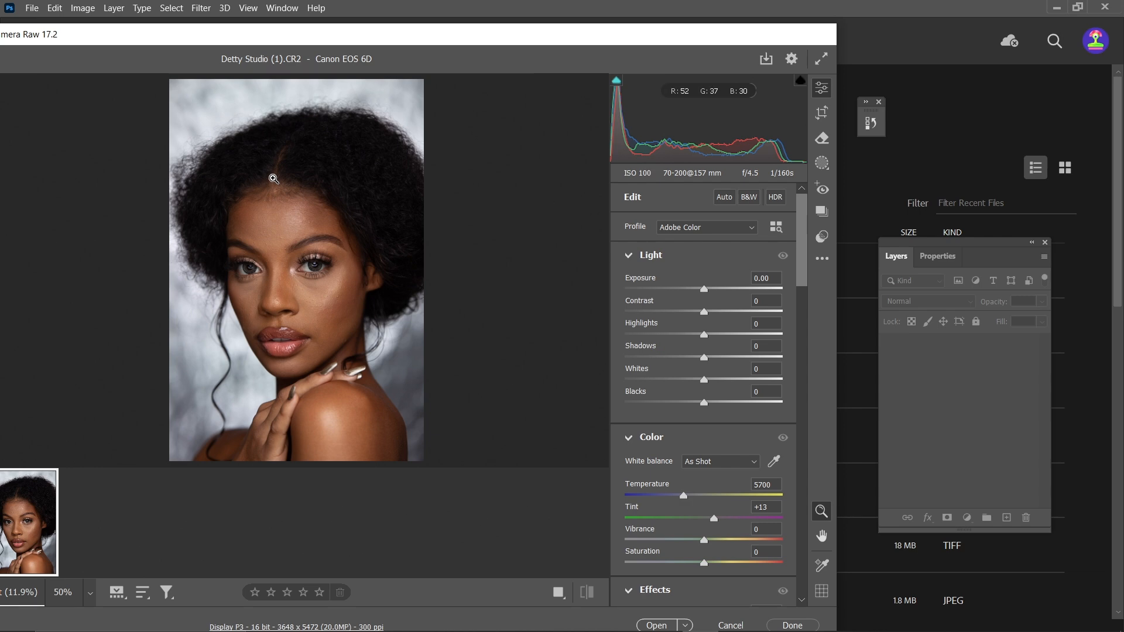
- Examine the portrait's face at several magnifications and compare it with the full image
left_click(274, 178)
left_click(272, 180, "alt")
mouse_move(253, 223)
left_mouse_down()
mouse_move(262, 233)
mouse_move(245, 241)
left_mouse_up()
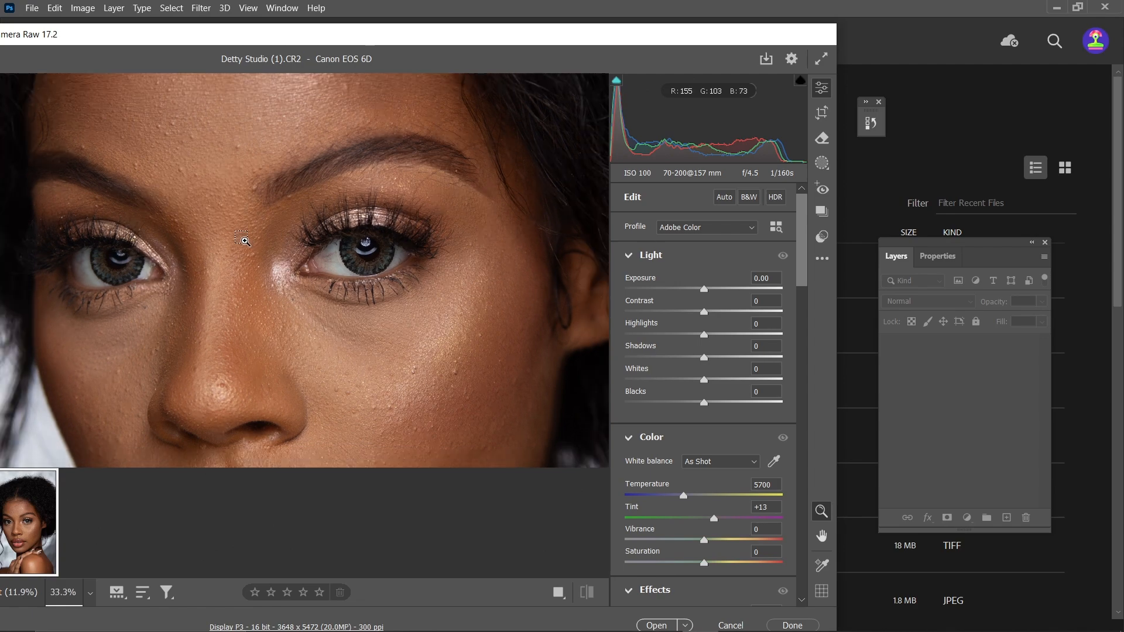
left_click(245, 240, "alt")
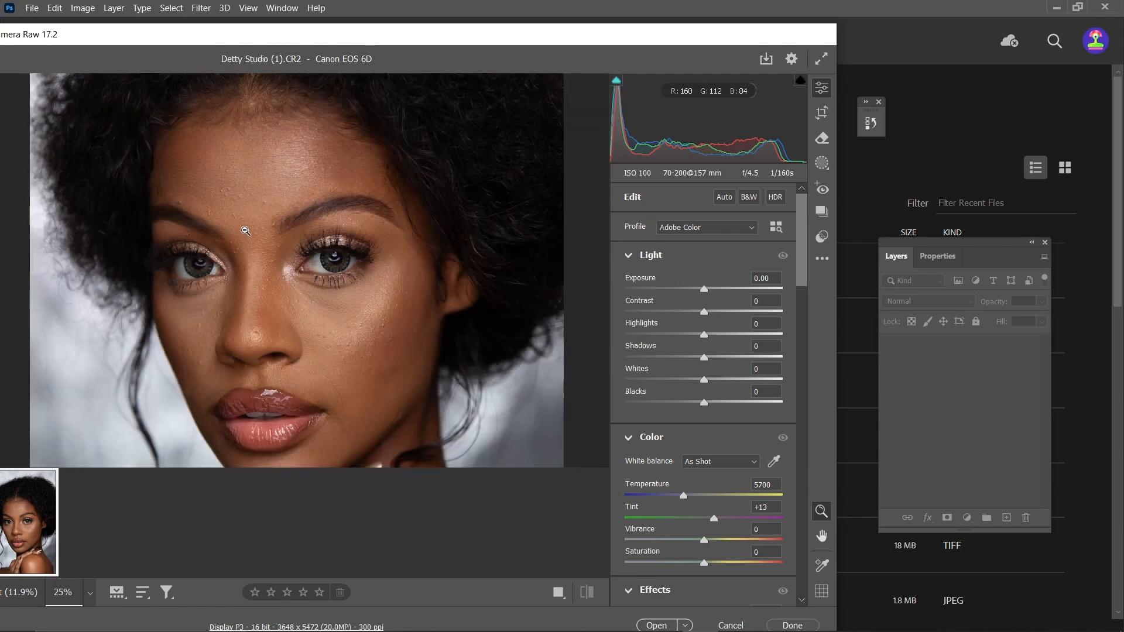
left_click(247, 213, "alt")
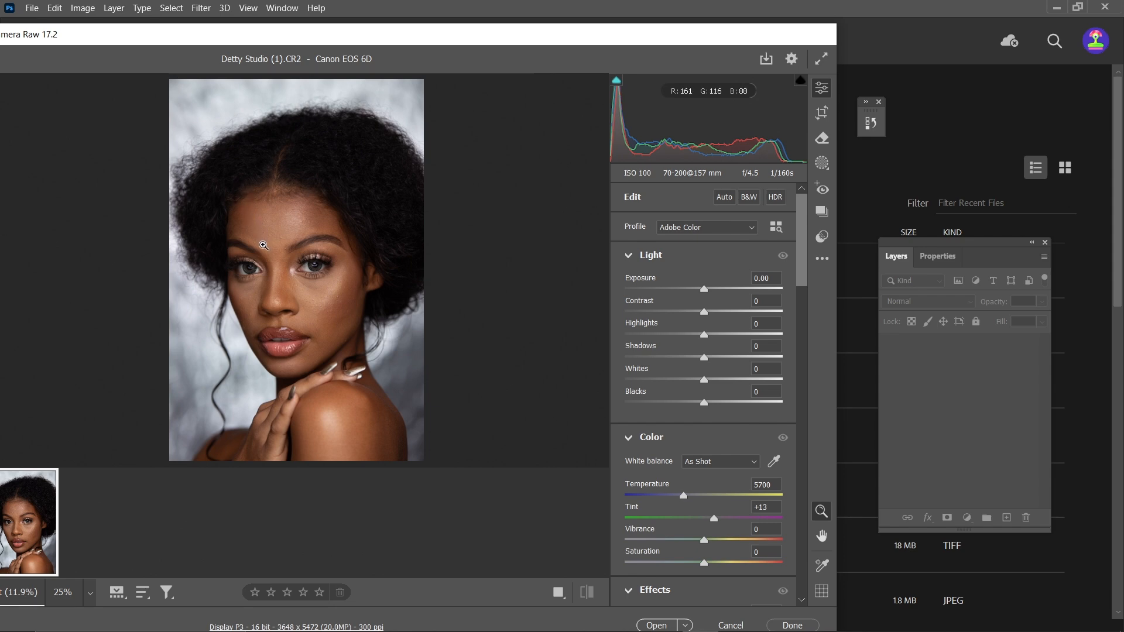
left_click(269, 202)
left_click(270, 202, "alt")
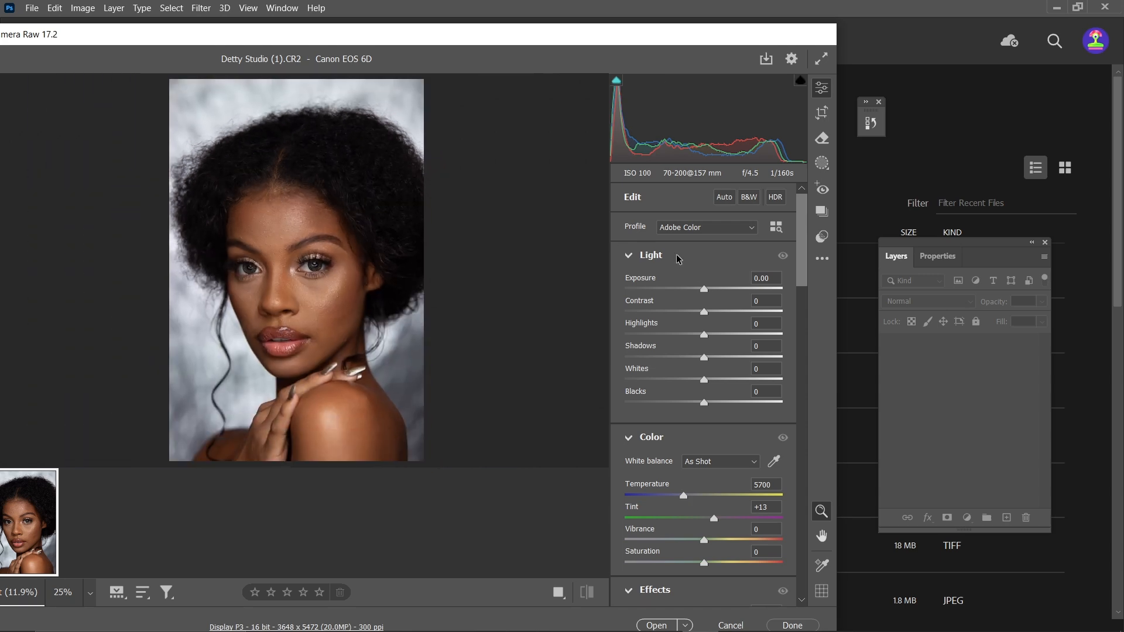
- Lower the Highlights of the portrait to -18
scroll(678, 259, "down", 2)
scroll(680, 258, "up", 1)
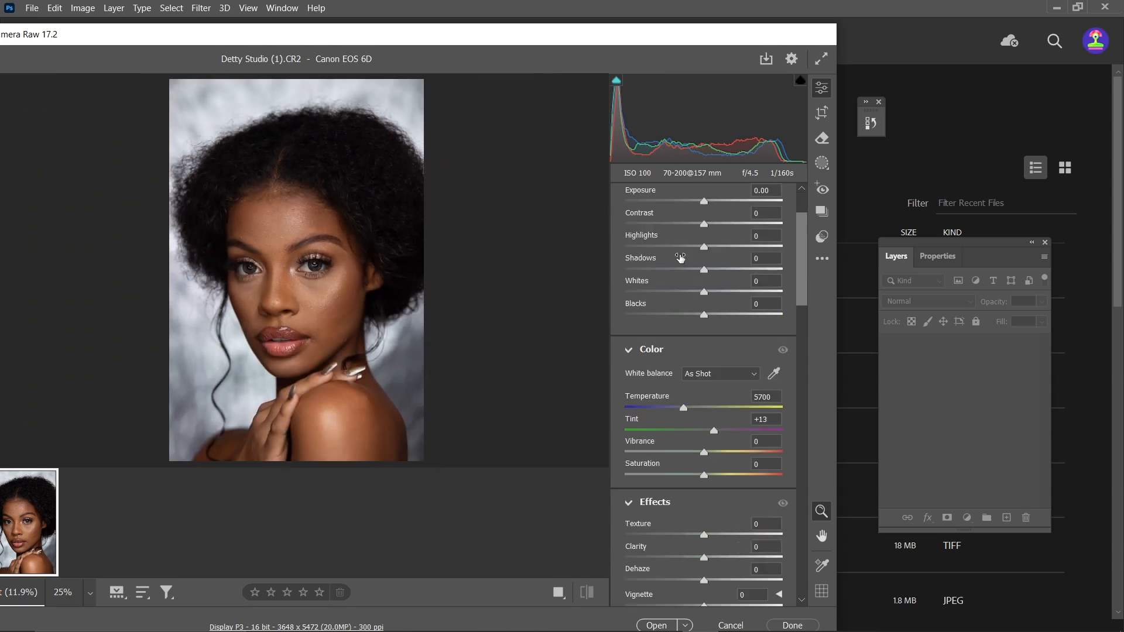
scroll(801, 249, "up", 2)
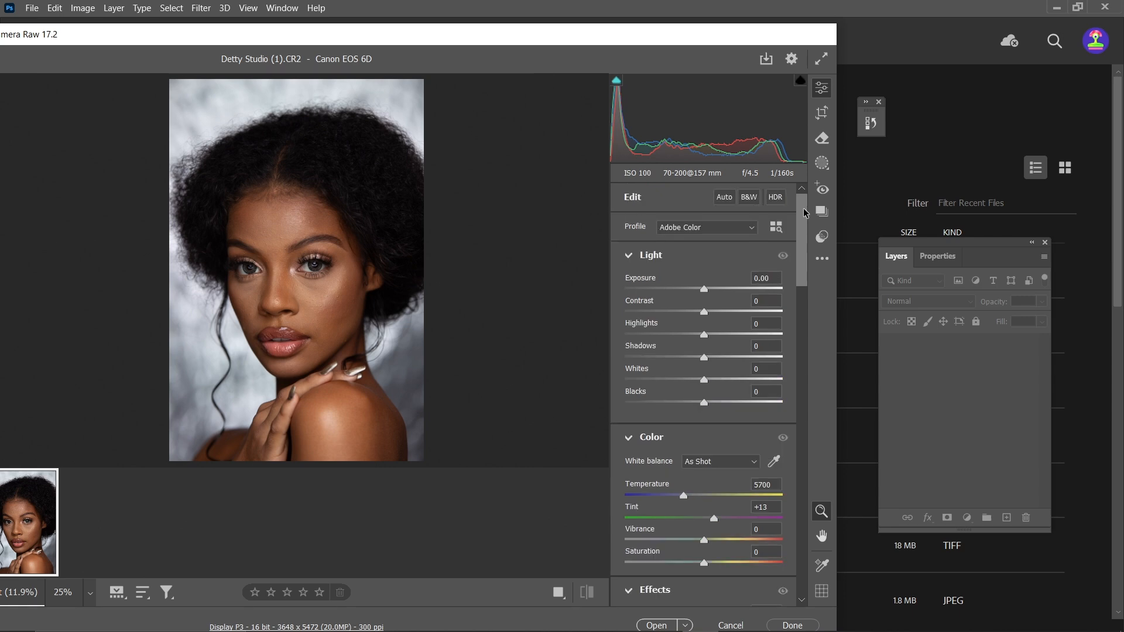
left_click(335, 265)
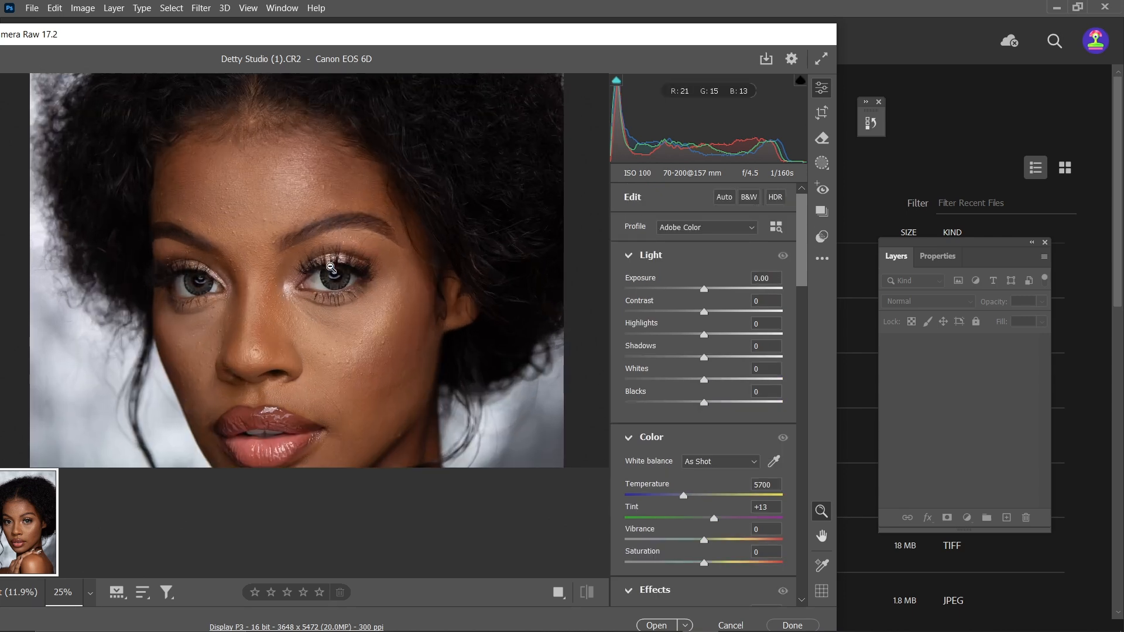
left_click(331, 267)
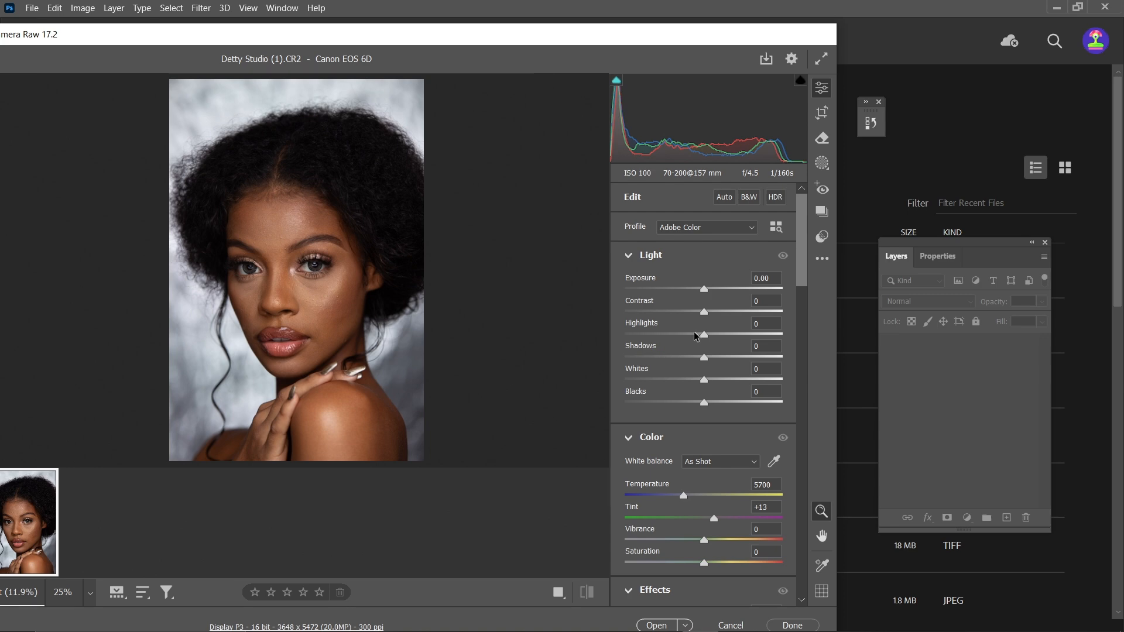
left_click_drag(702, 335, 694, 336)
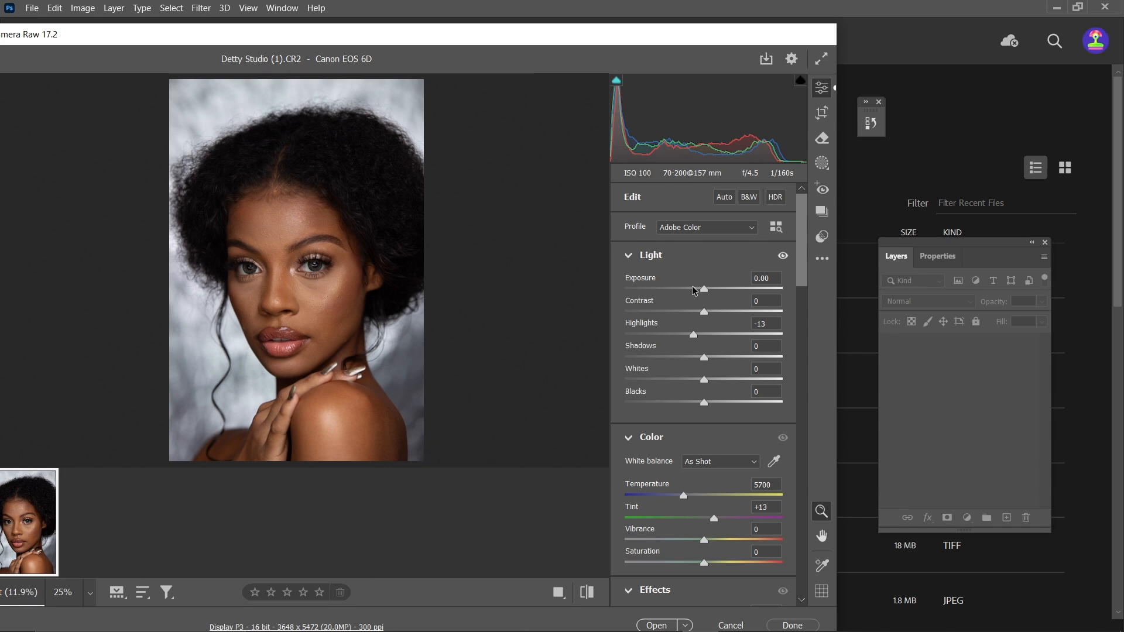
left_click_drag(694, 335, 557, 303)
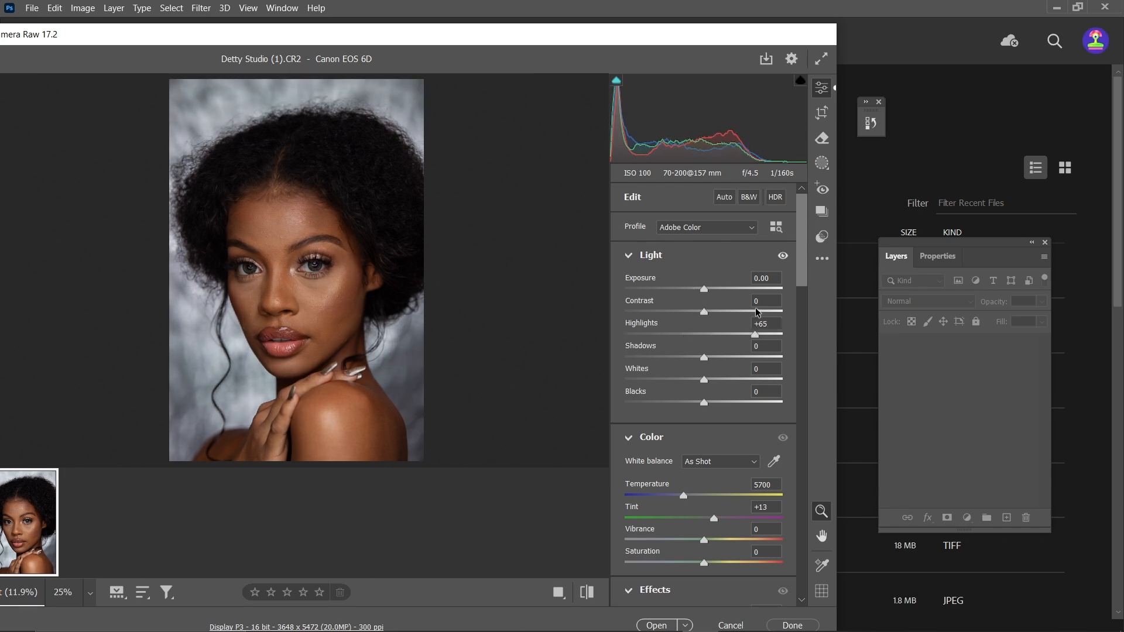
left_click_drag(626, 334, 691, 334)
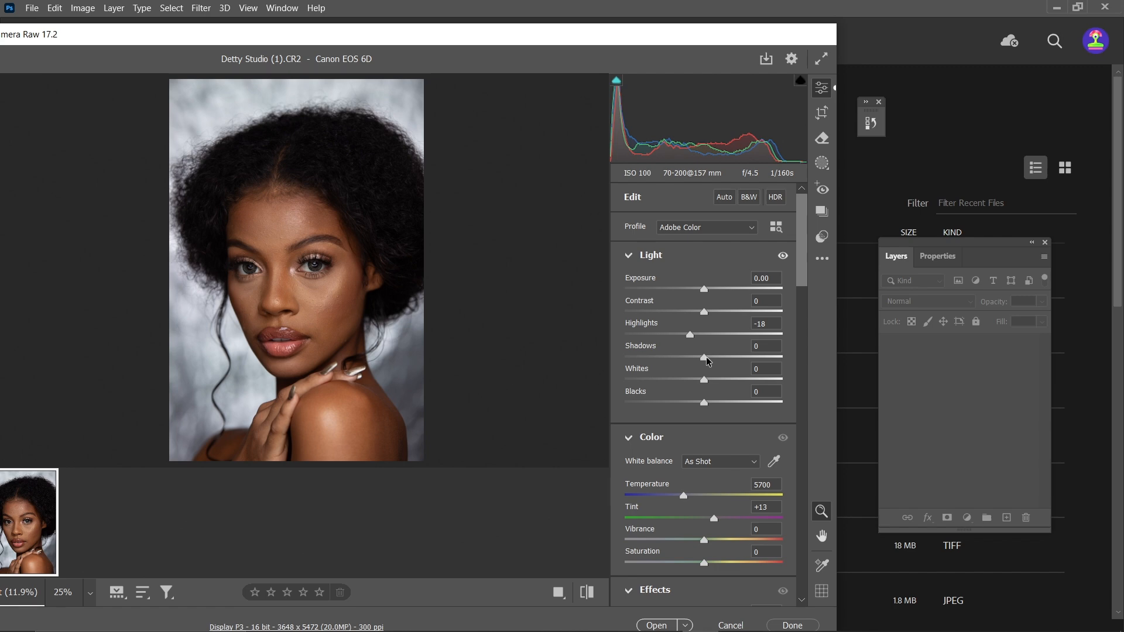
- Raise the Shadows to +32 and compare the portrait with its original settings
left_click_drag(709, 360, 733, 367)
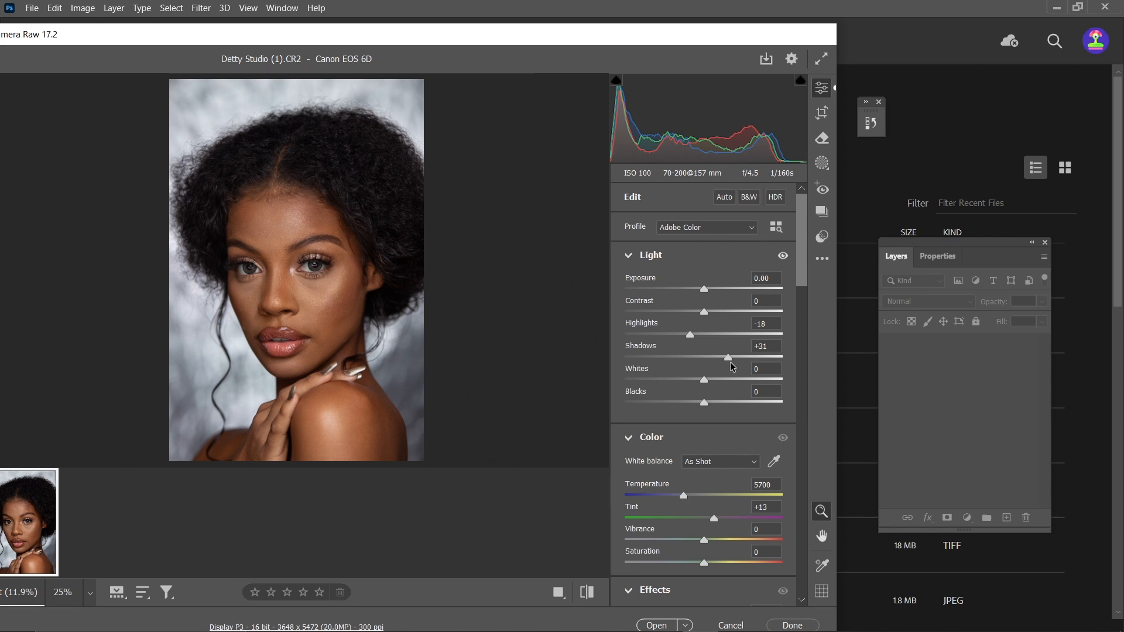
left_click_drag(732, 367, 732, 368)
left_click(586, 592)
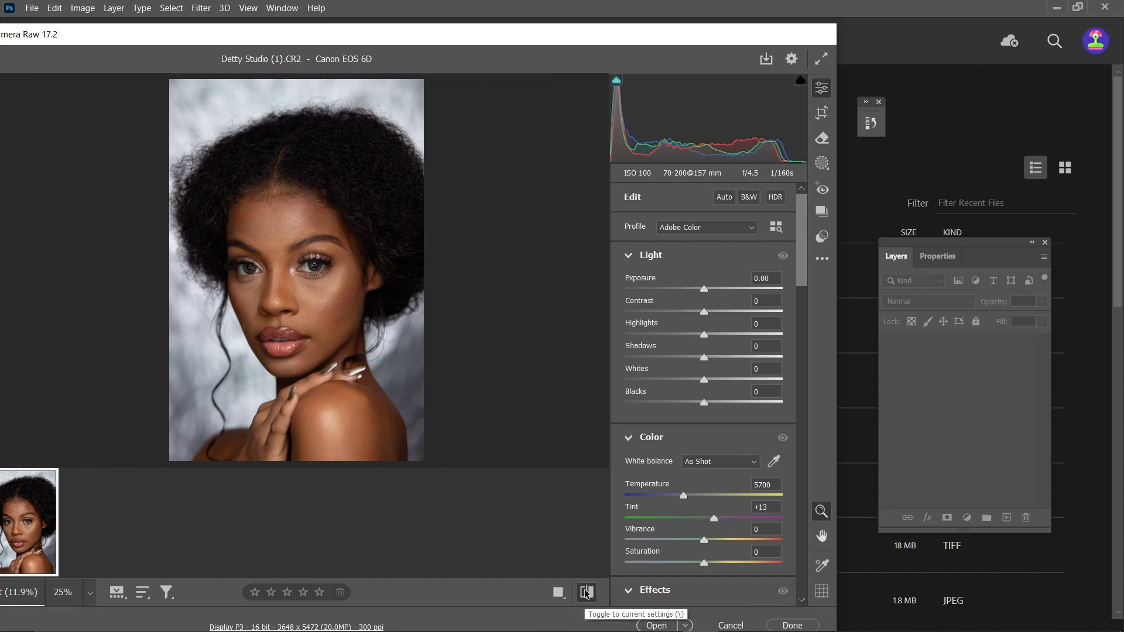
left_click(586, 592)
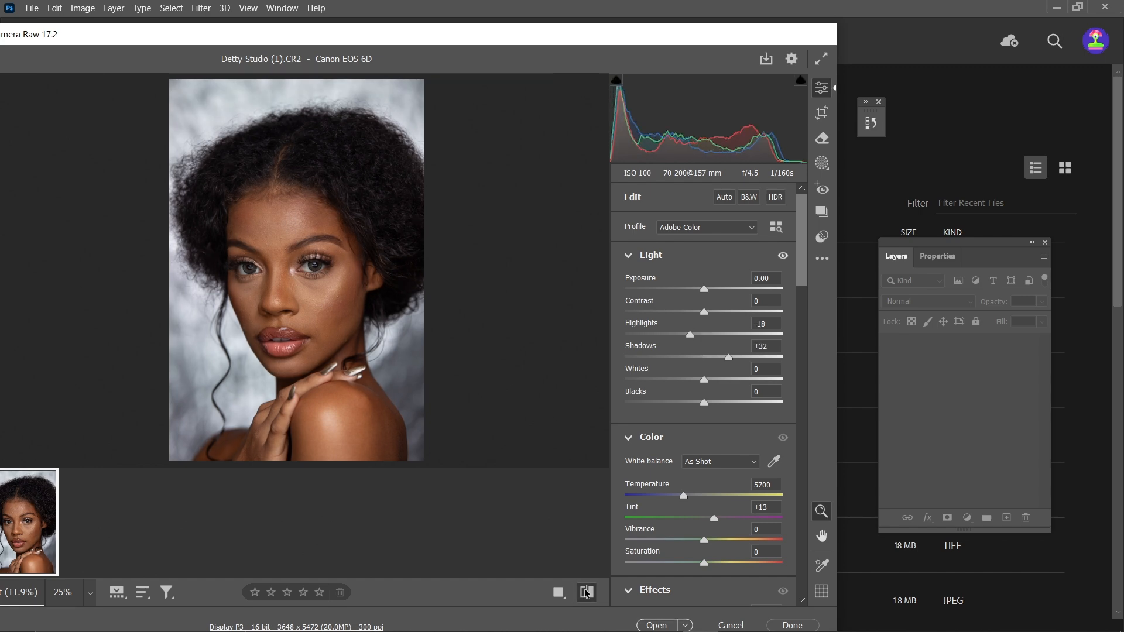
left_click(586, 593)
left_click(586, 592)
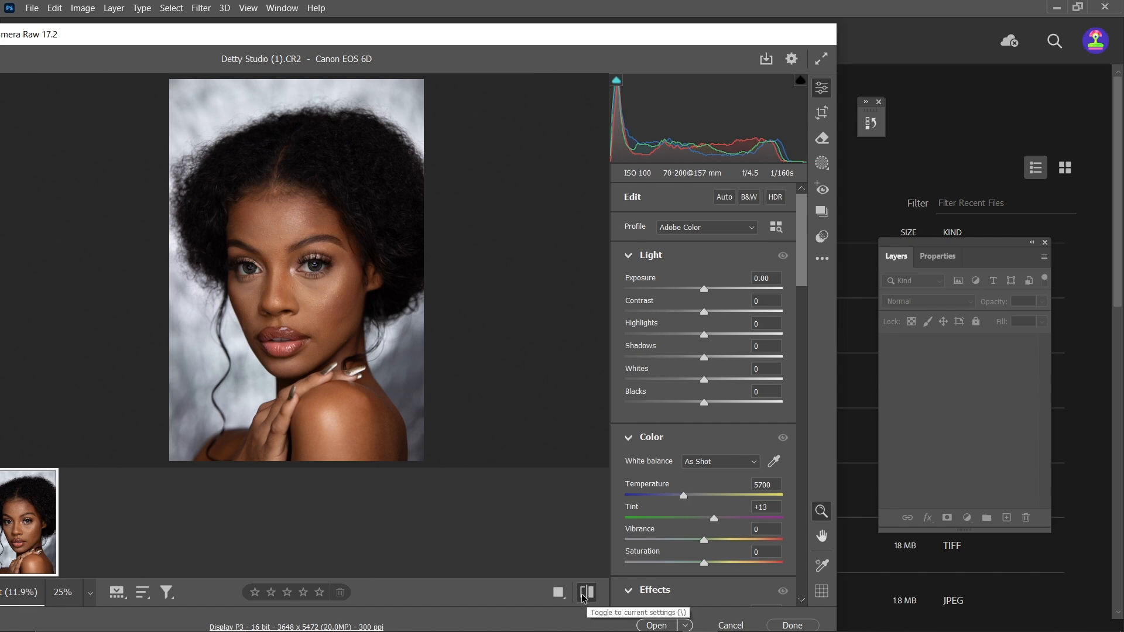
left_click(586, 594)
left_click(586, 593)
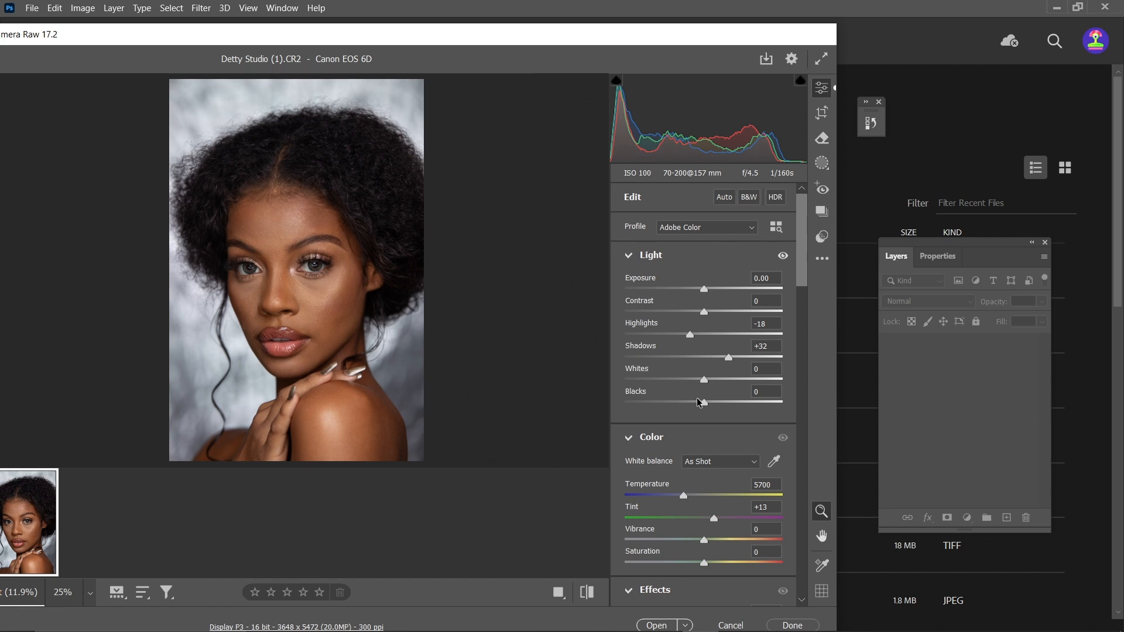
- Lower the Blacks to -8 while checking the face up close
left_click(292, 282)
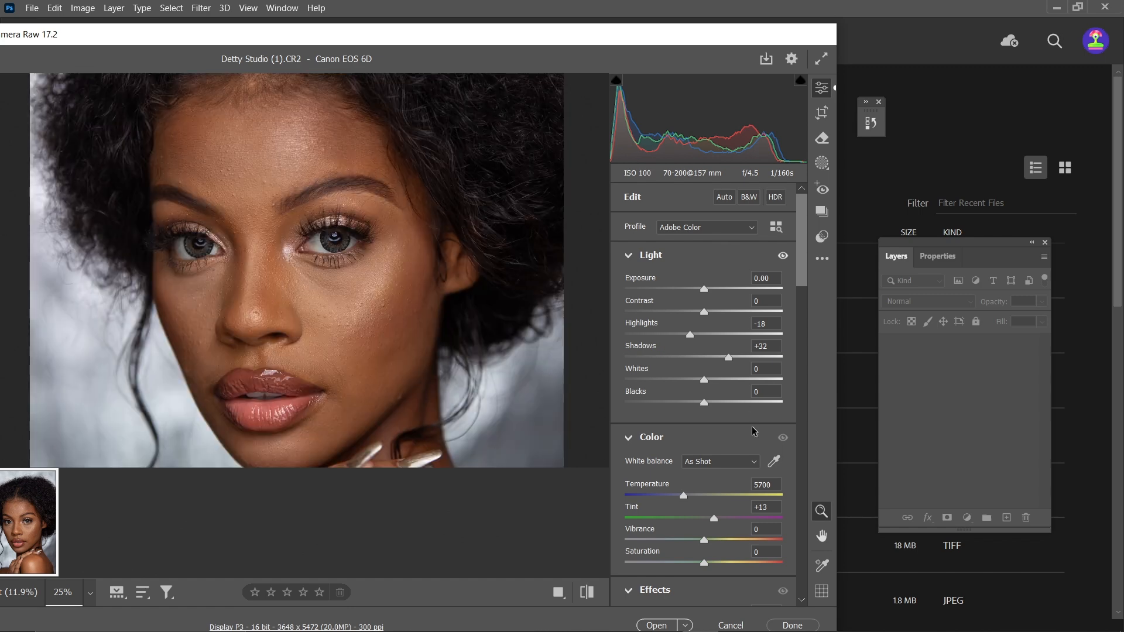
left_click_drag(705, 403, 697, 402)
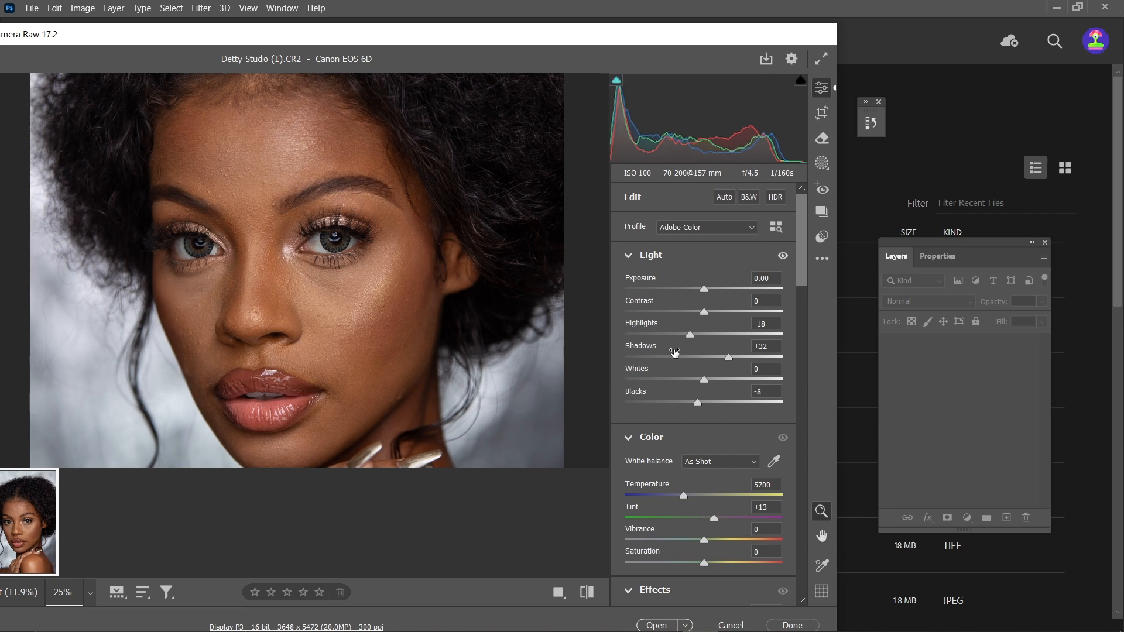
left_click(301, 288)
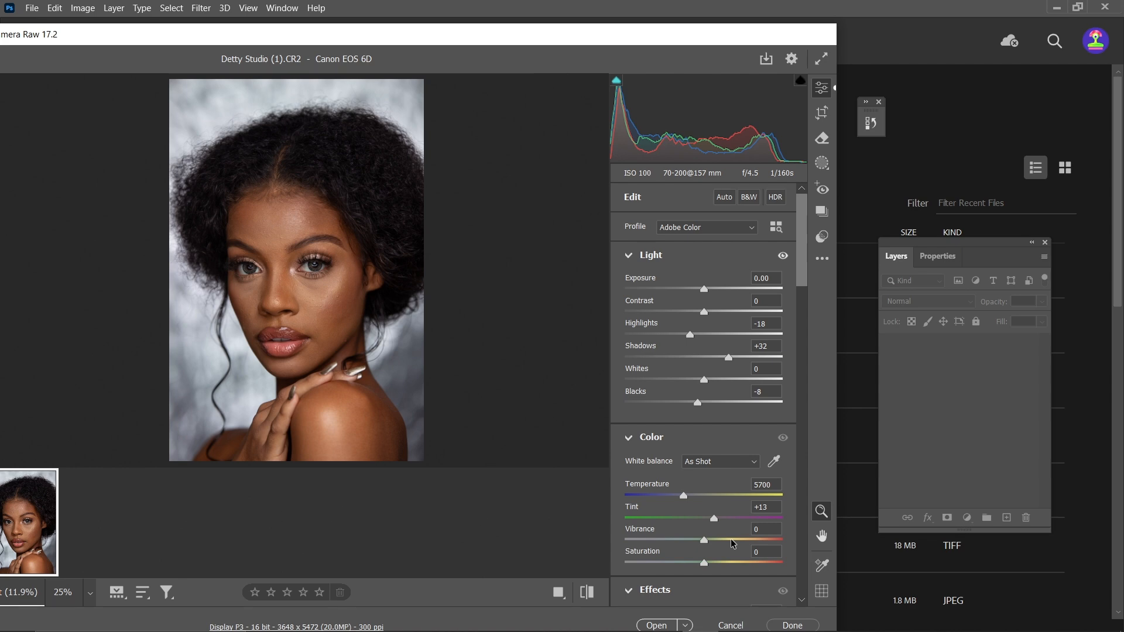
- Correct the white balance to temperature 5450 and tint 0, and compare the result with the unedited photo
left_click(320, 312)
left_click(320, 312)
left_click_drag(684, 497, 680, 499)
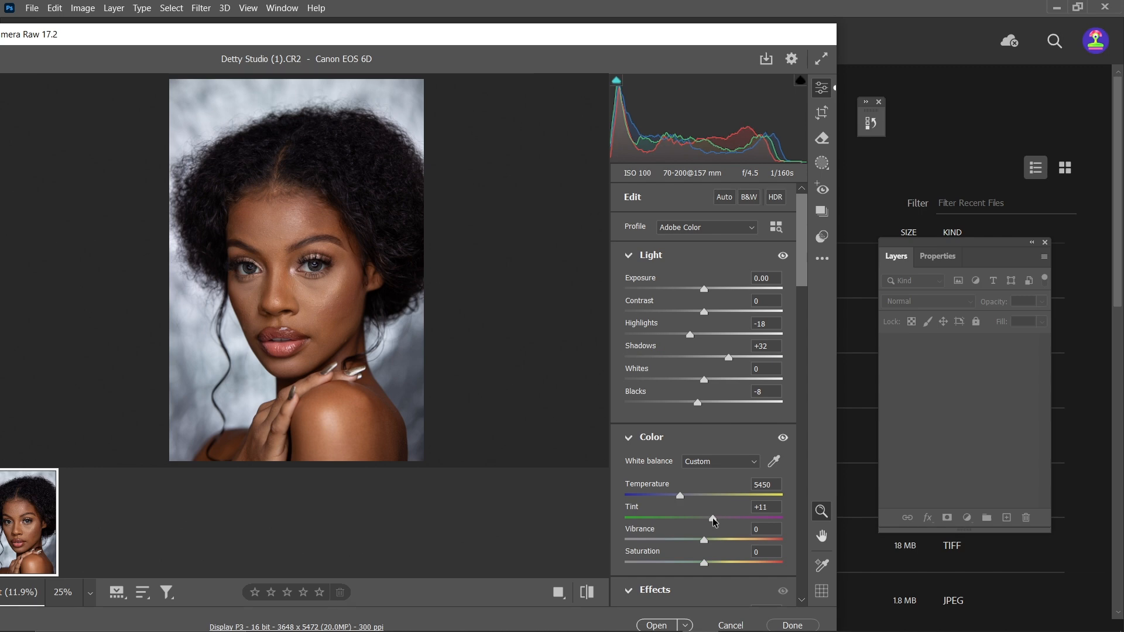
left_click_drag(712, 517, 706, 519)
double_click(705, 519)
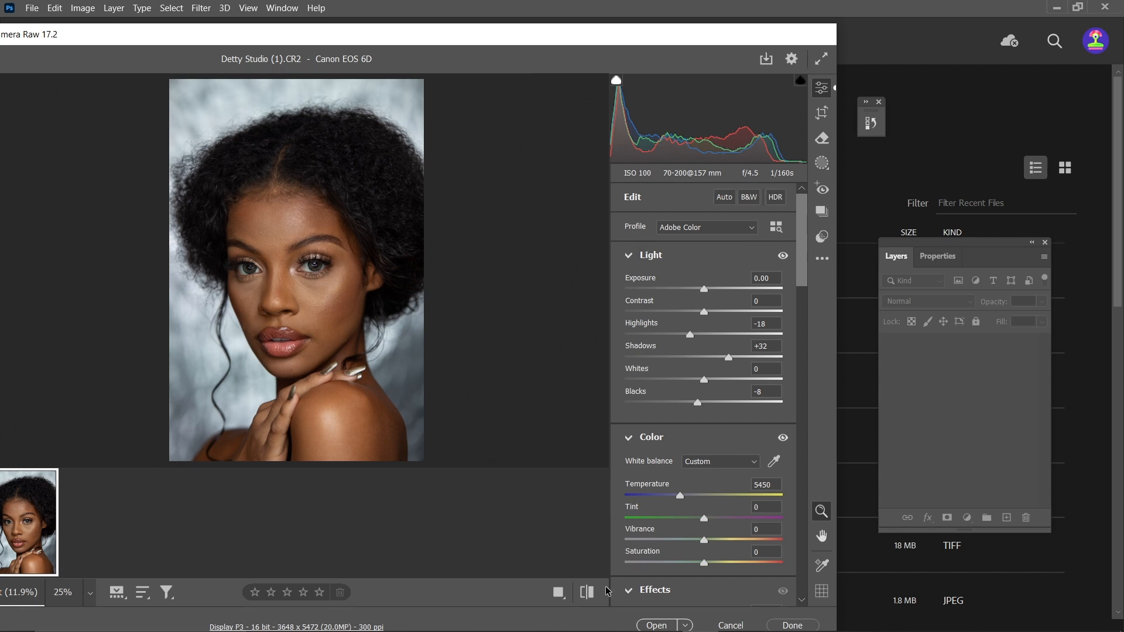
left_click(584, 593)
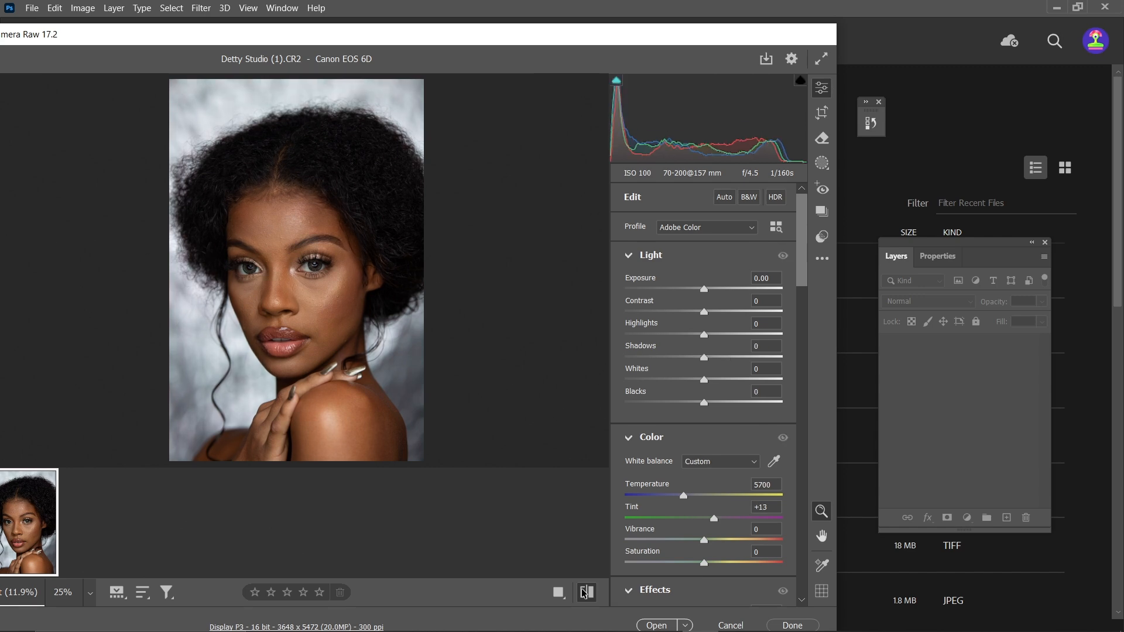
left_click(584, 593)
left_click(584, 593)
left_click(584, 593)
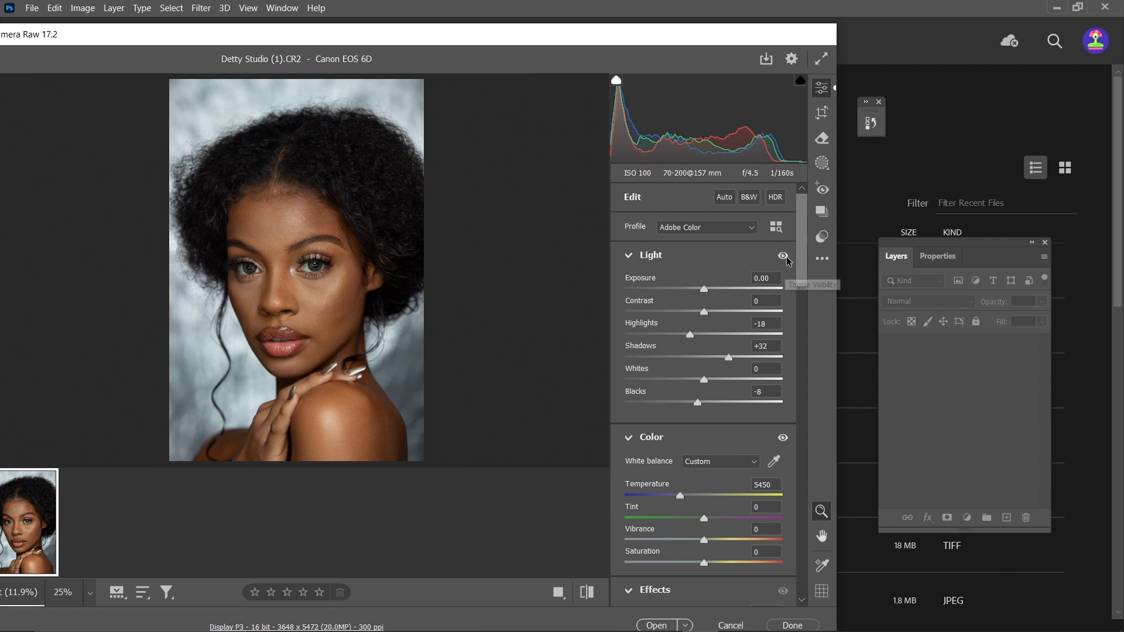
- Shift the hue of the Oranges slightly toward yellow in the Color Mixer
scroll(799, 277, "down", 2)
left_click_drag(808, 279, 813, 304)
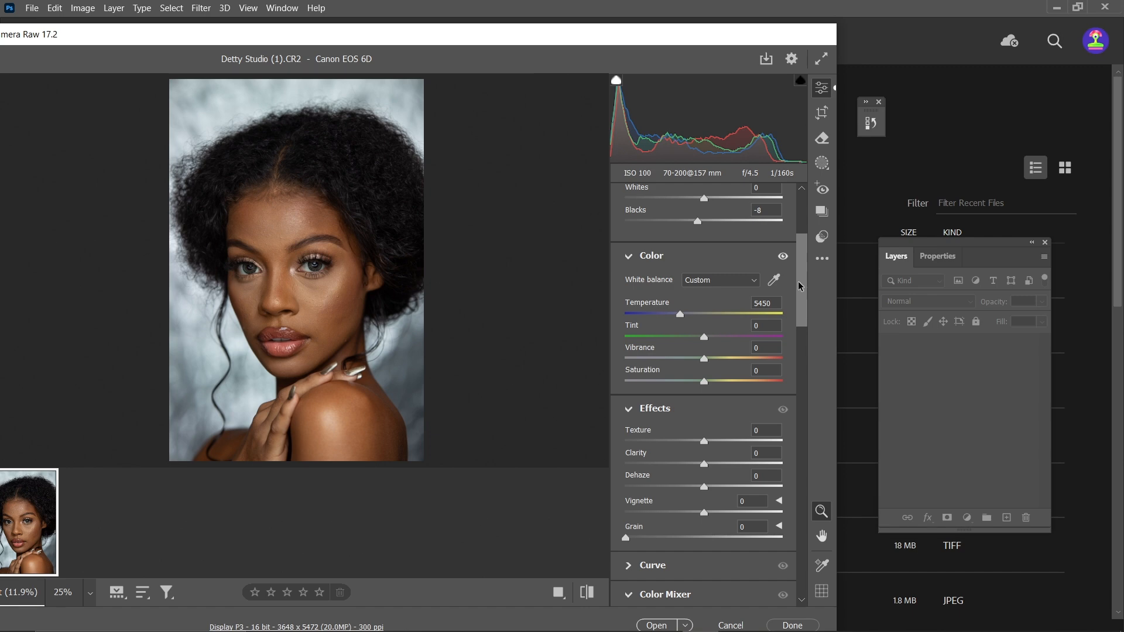
left_click_drag(801, 285, 795, 361)
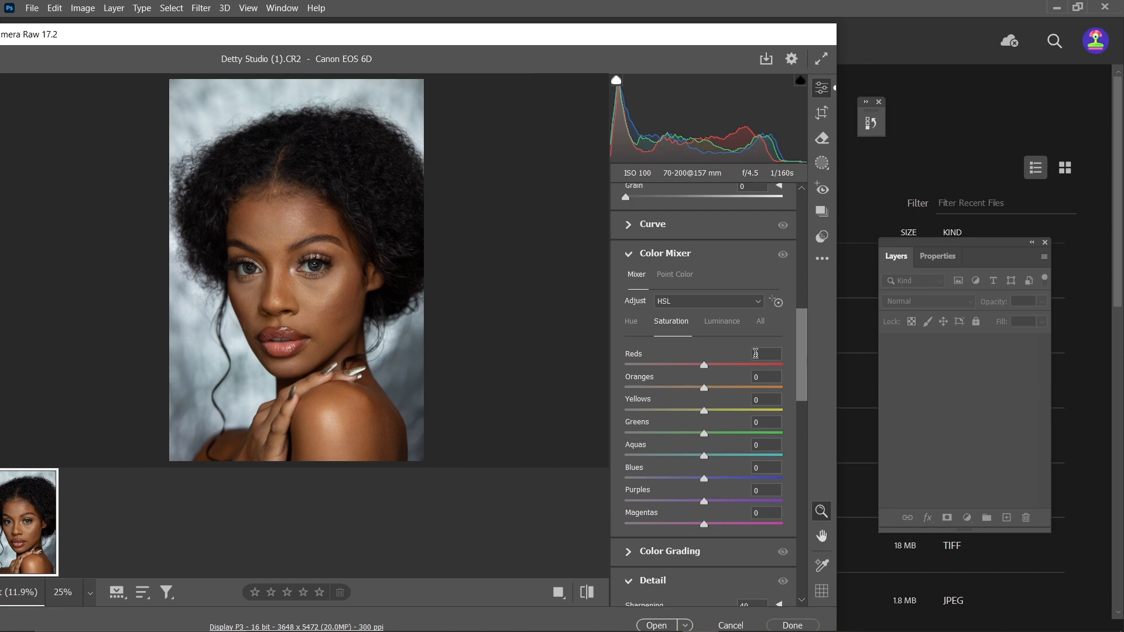
left_click(724, 322)
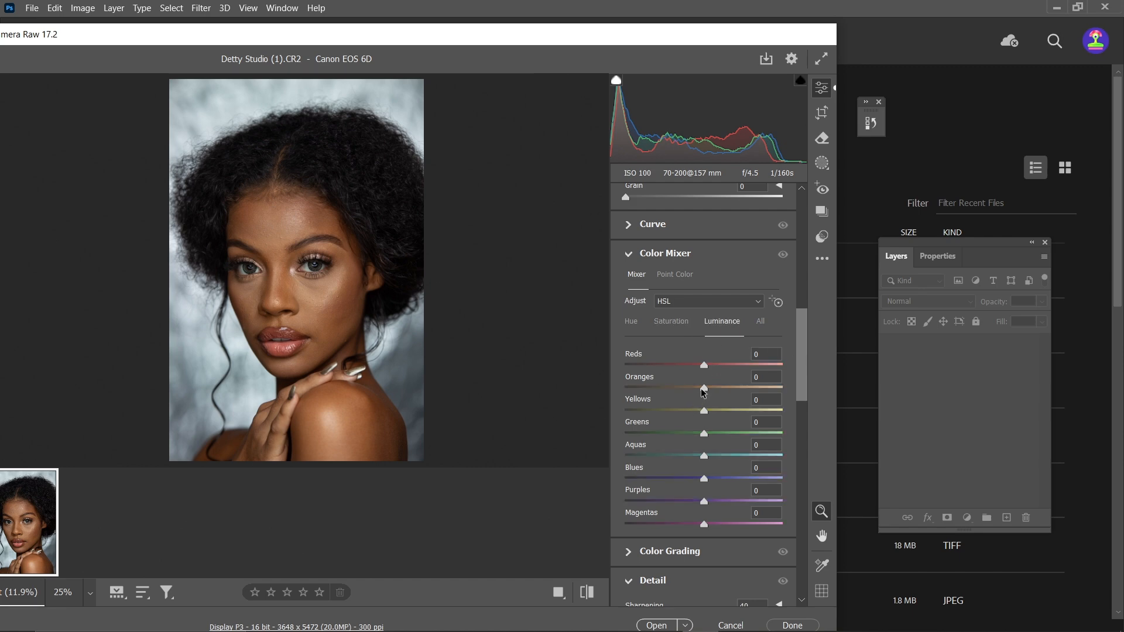
left_click(631, 323)
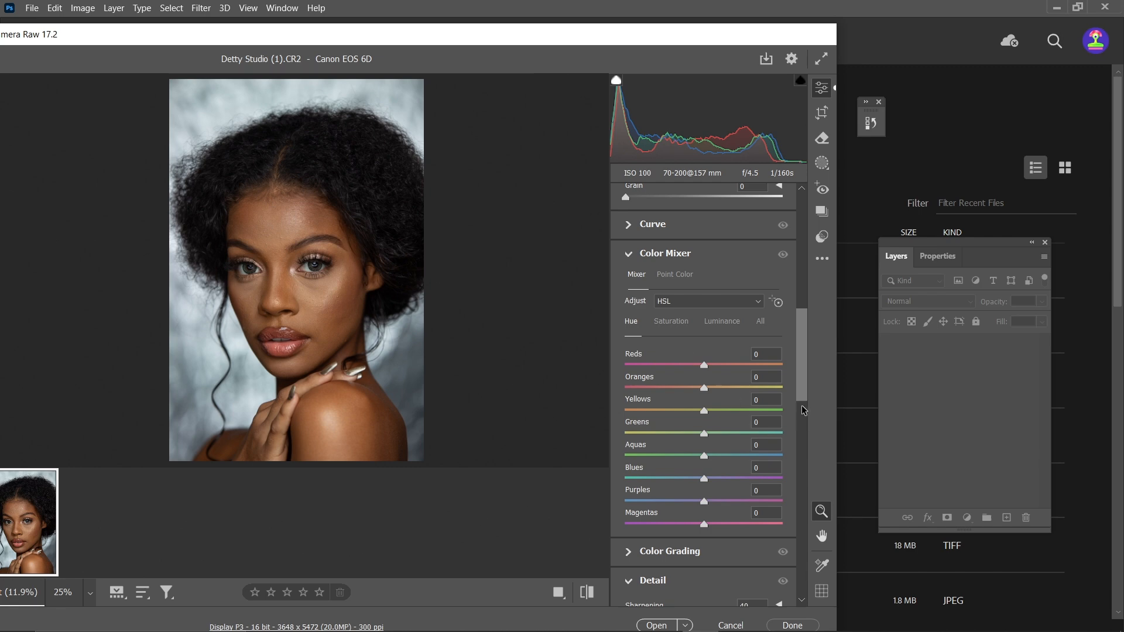
mouse_move(704, 389)
left_mouse_down()
mouse_move(717, 389)
mouse_move(709, 391)
left_mouse_up()
- Fine-tune the luminance of the Oranges in the Color Mixer
left_click(686, 324)
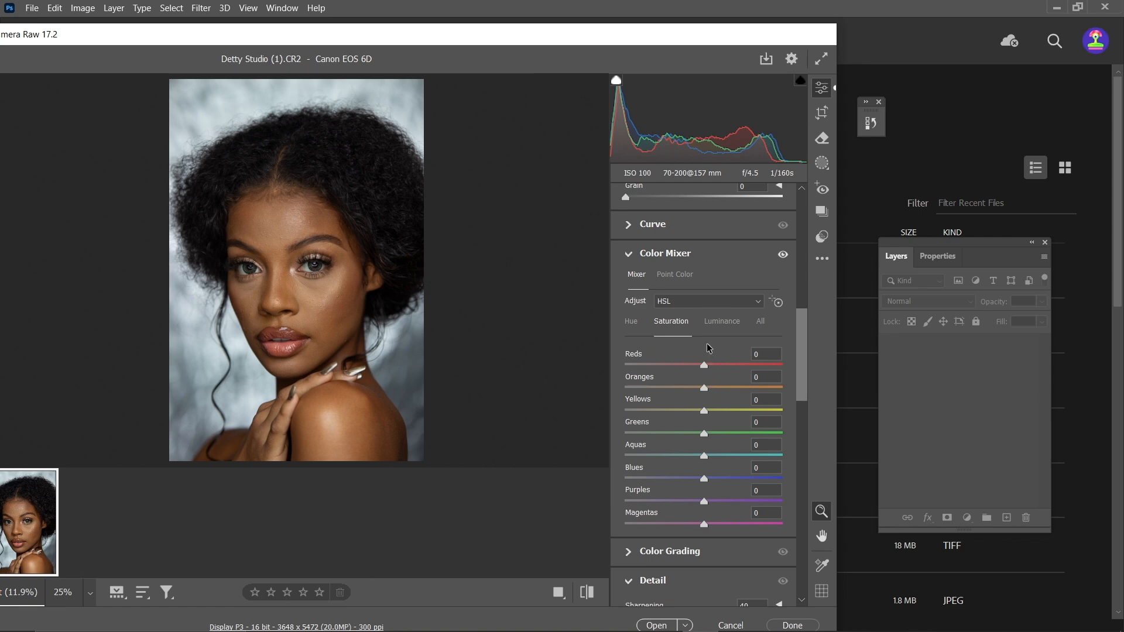
left_click(718, 321)
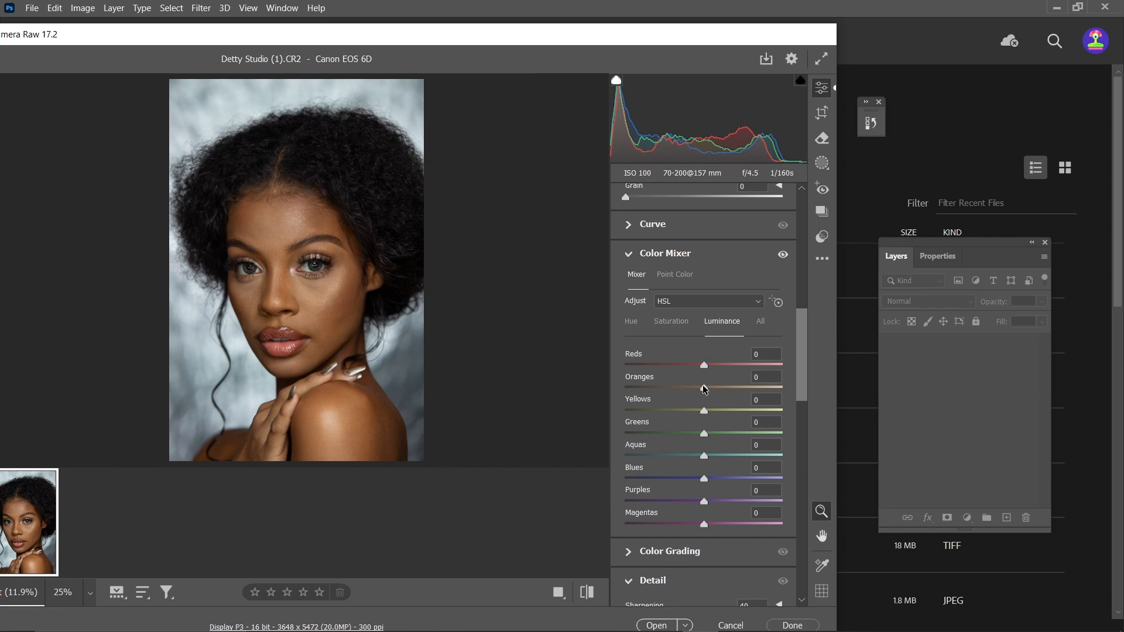
left_click_drag(704, 389, 703, 388)
- Raise the saturation of the Oranges to +4 in the Color Mixer
left_click(679, 326)
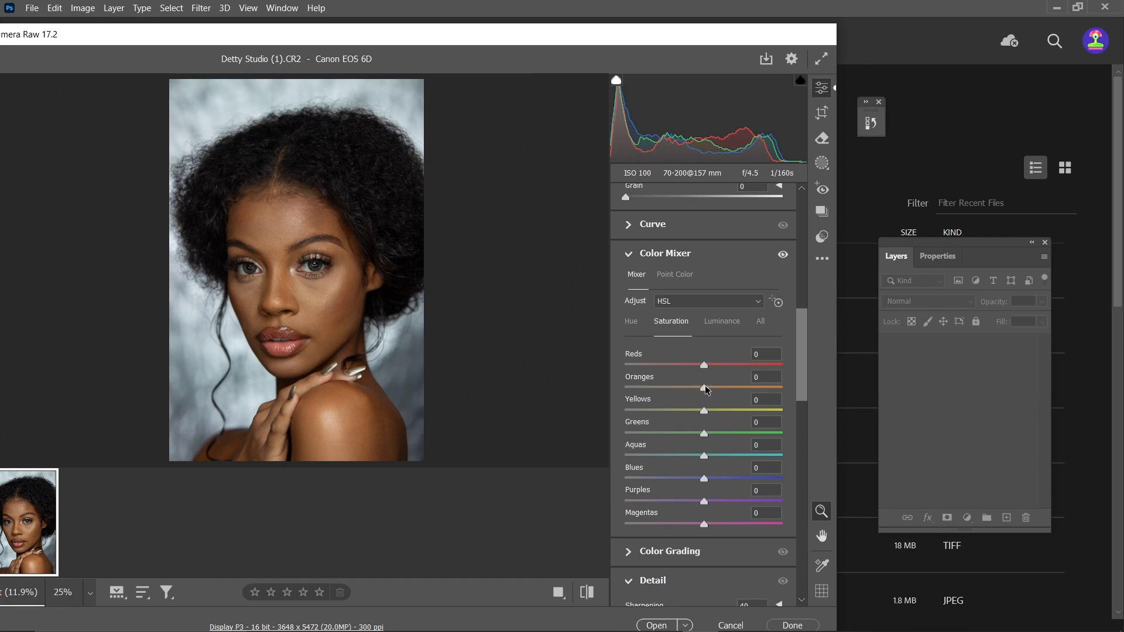
left_click_drag(705, 387, 709, 388)
scroll(732, 404, "down", 3)
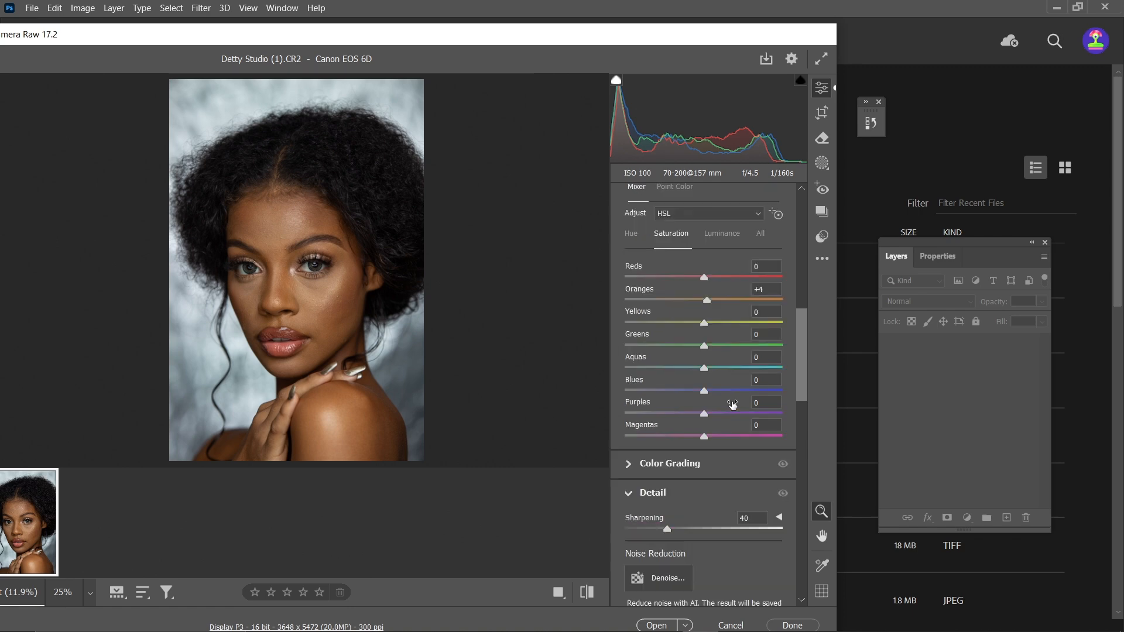
- Raise the Blue Primary saturation to +19 in the Calibration settings
scroll(733, 405, "down", 9)
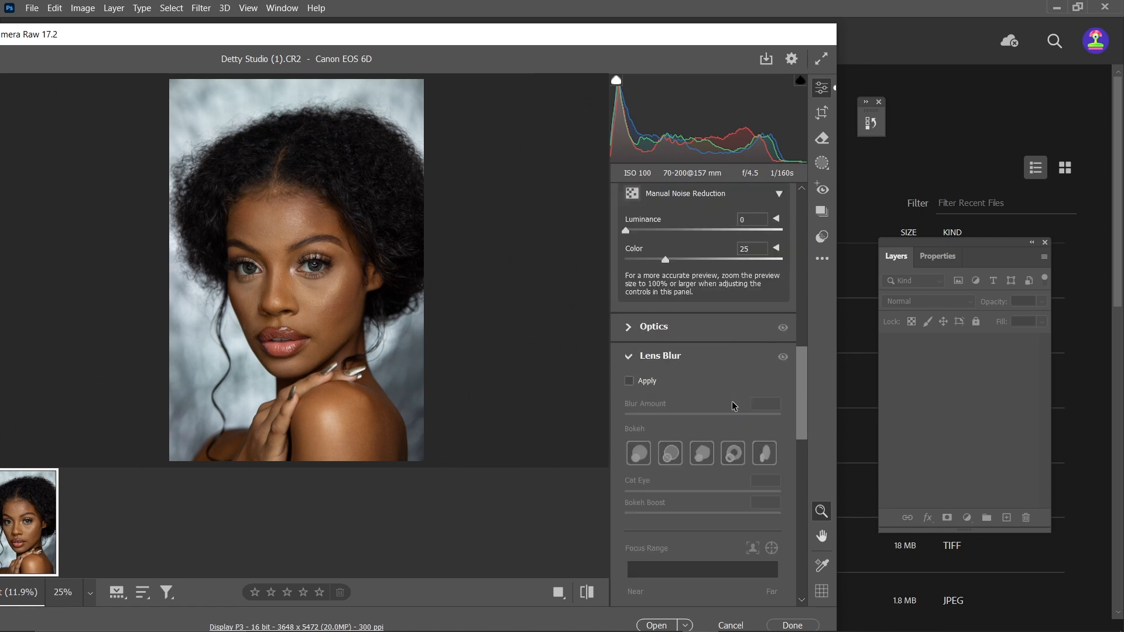
scroll(733, 405, "down", 3)
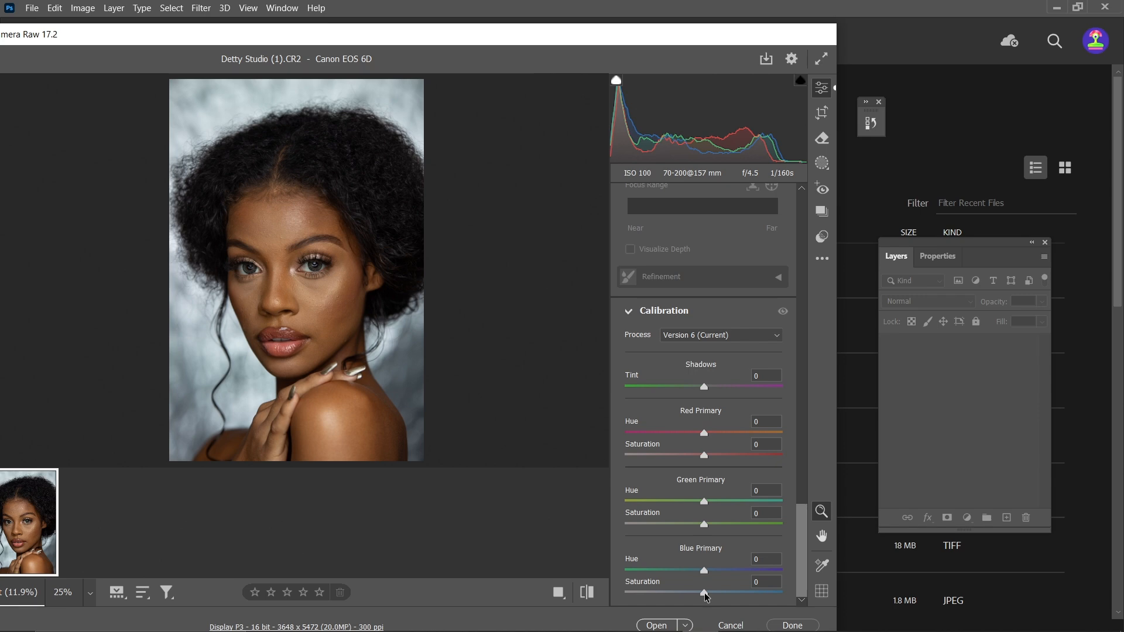
mouse_move(705, 596)
left_mouse_down()
mouse_move(747, 610)
mouse_move(885, 609)
mouse_move(705, 597)
mouse_move(723, 605)
left_mouse_up()
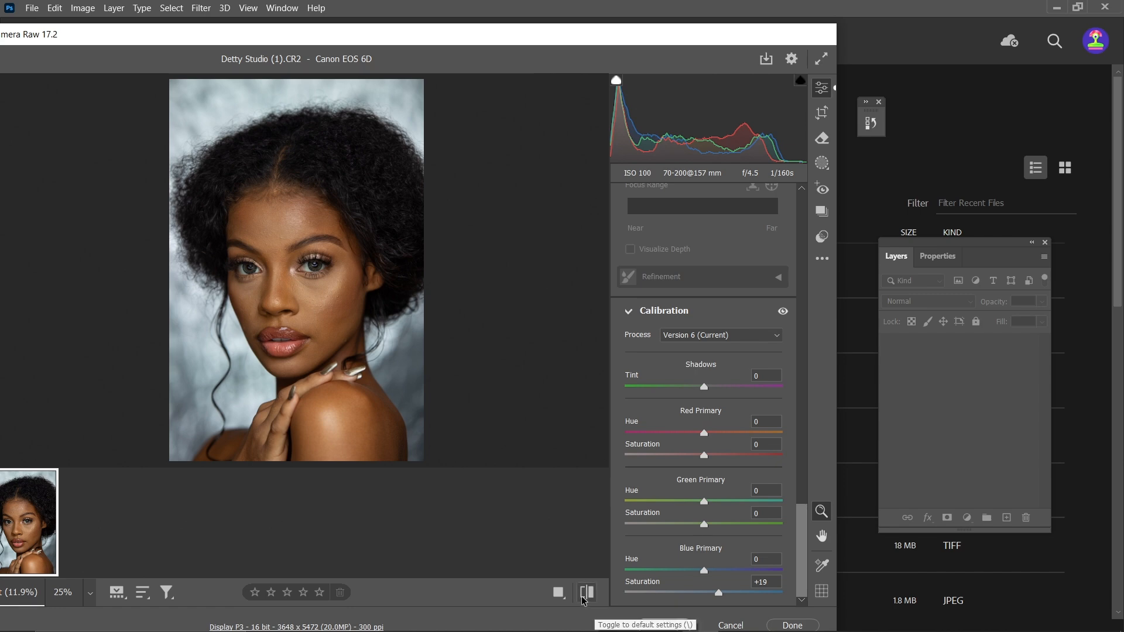
- Compare the edited portrait with its default settings, and open it in Photoshop as a normal image
left_click(585, 595)
left_click(585, 594)
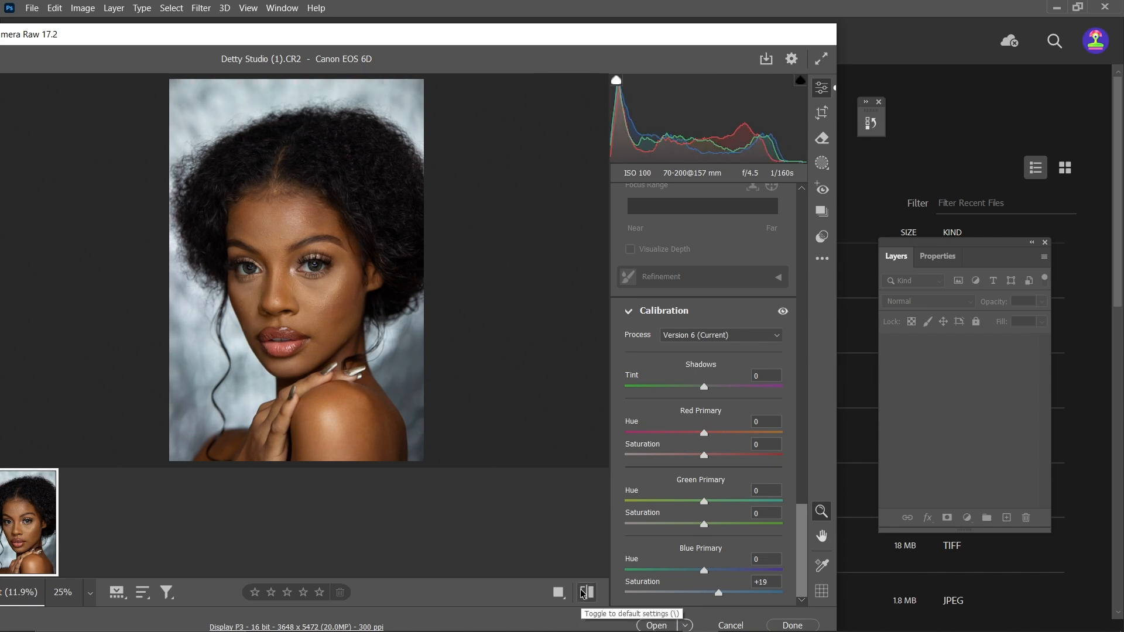
left_click(585, 593)
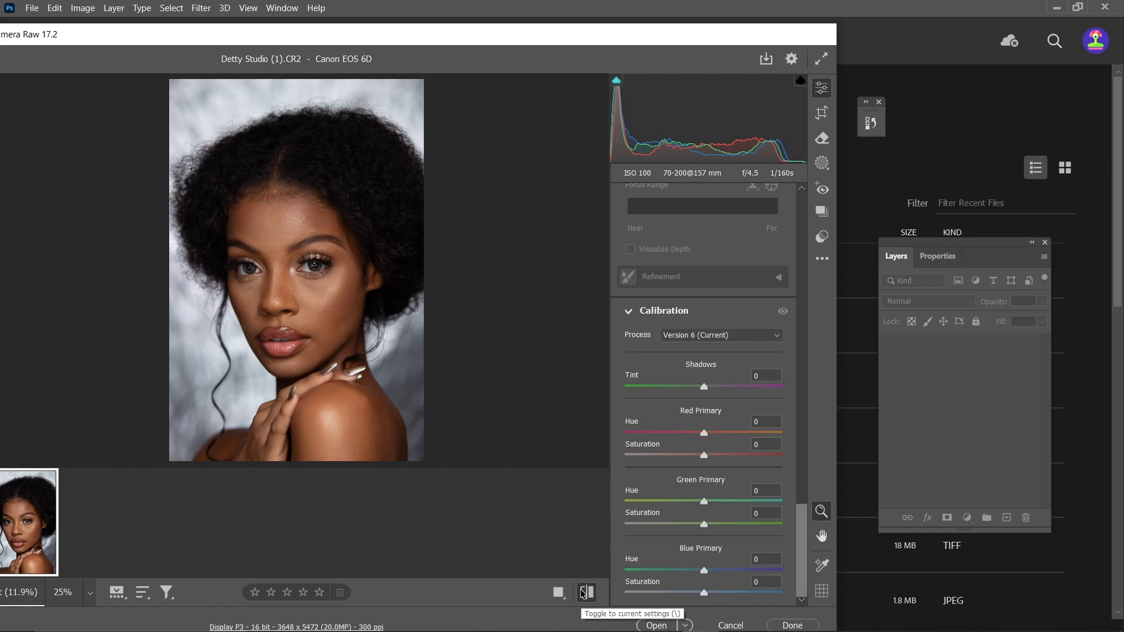
left_click(585, 593)
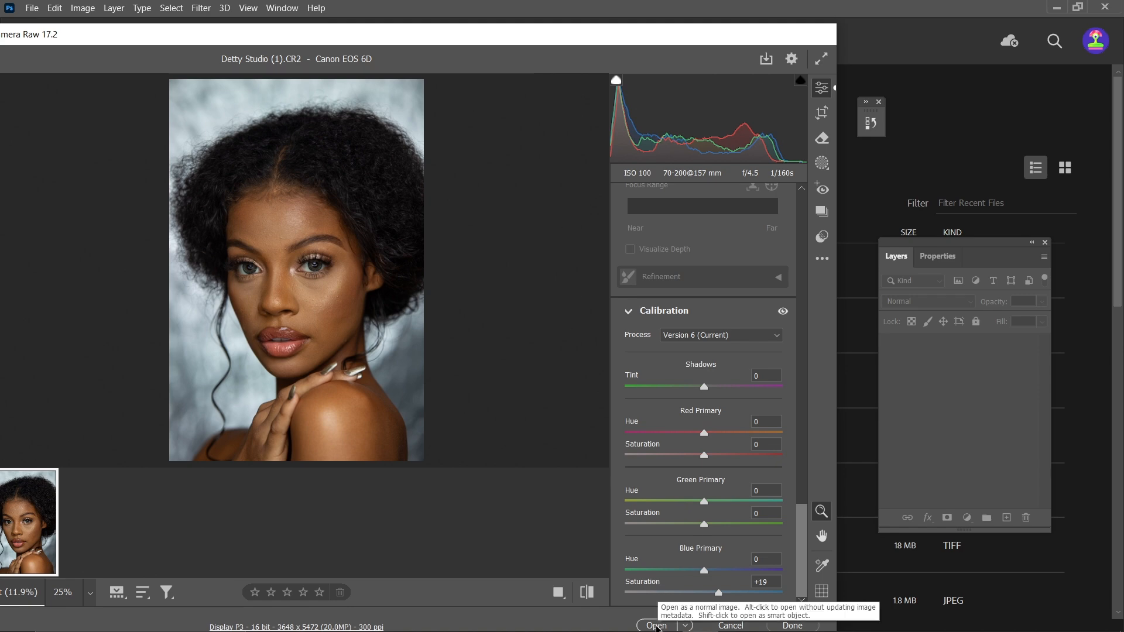
left_click(657, 625)
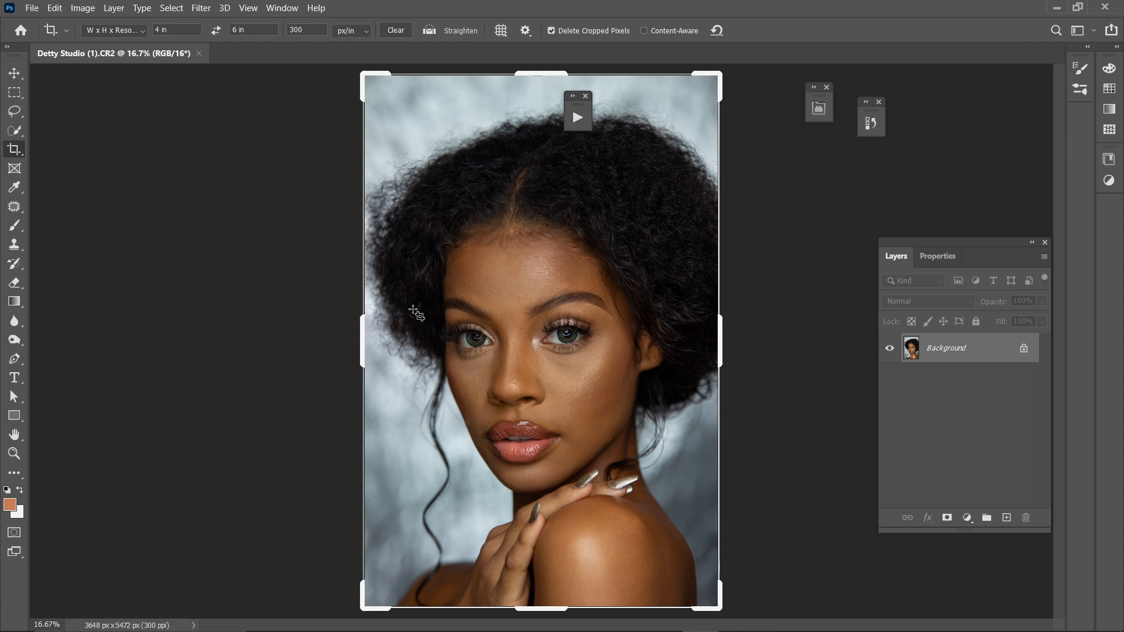
- Open the Camera Raw Filter on the Background layer and accept it without adjustments
key("ctrl")
key("ctrl+shift+a")
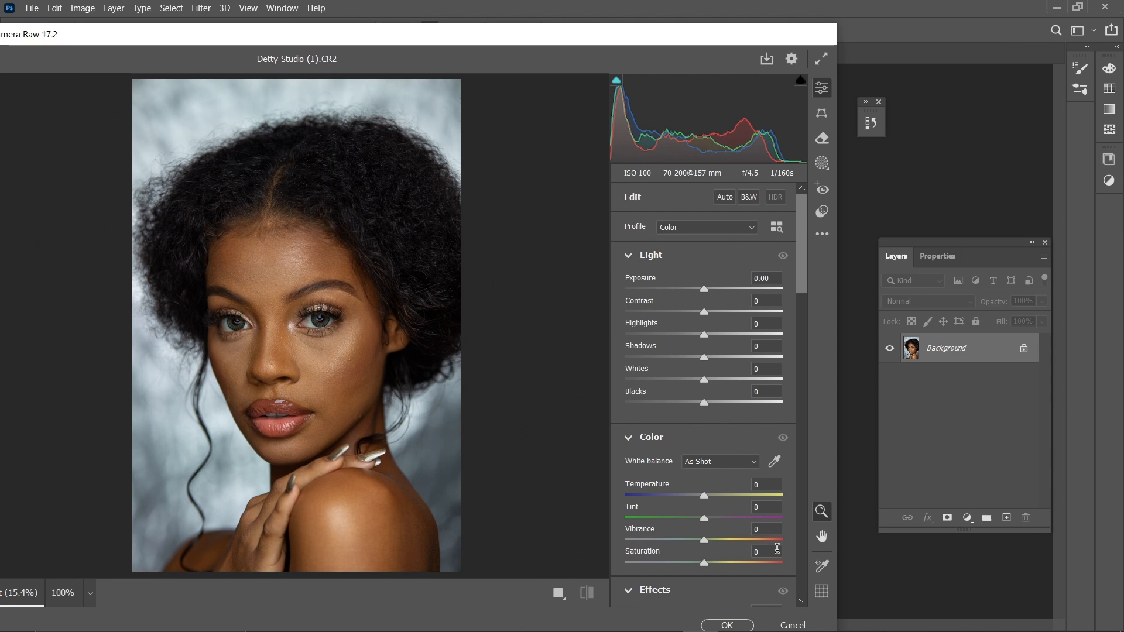
key("Return")
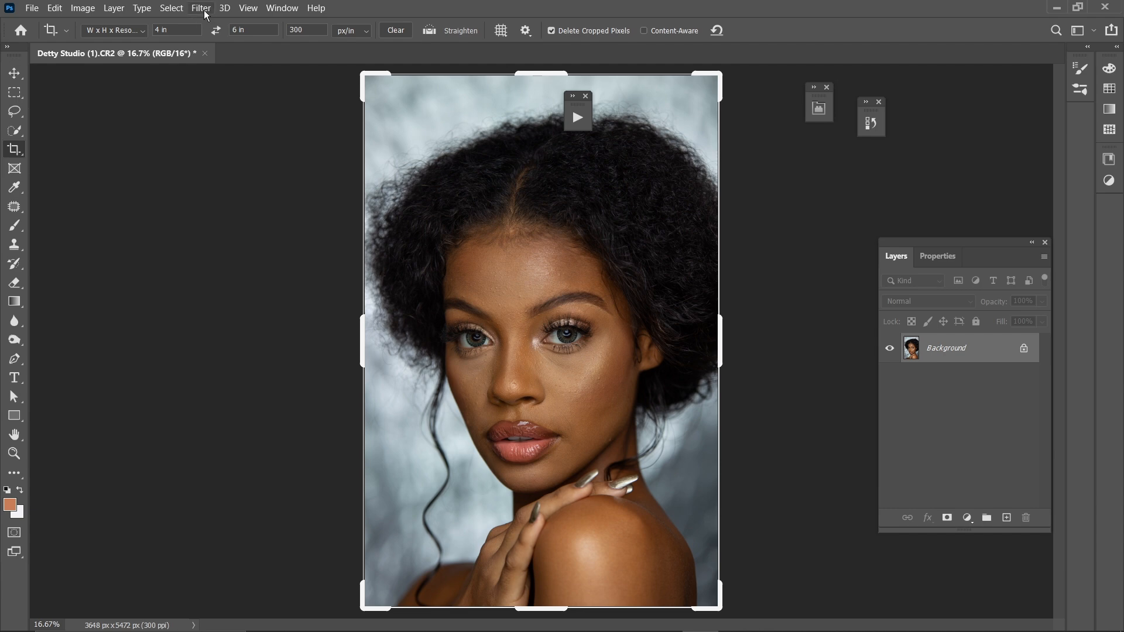
left_click(205, 12)
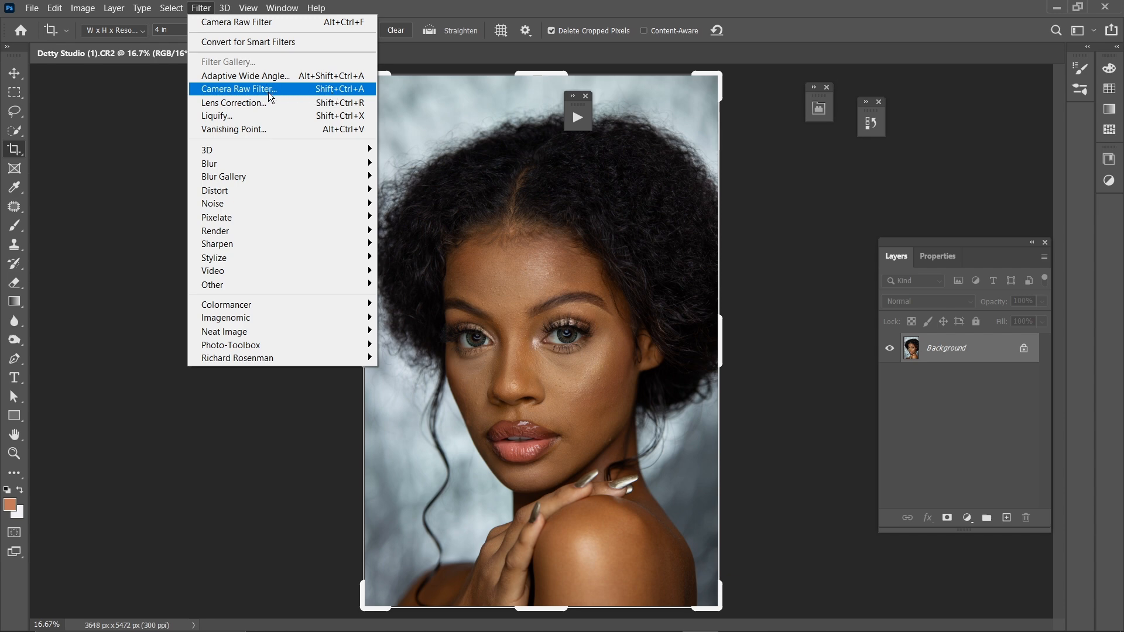
left_click(943, 23)
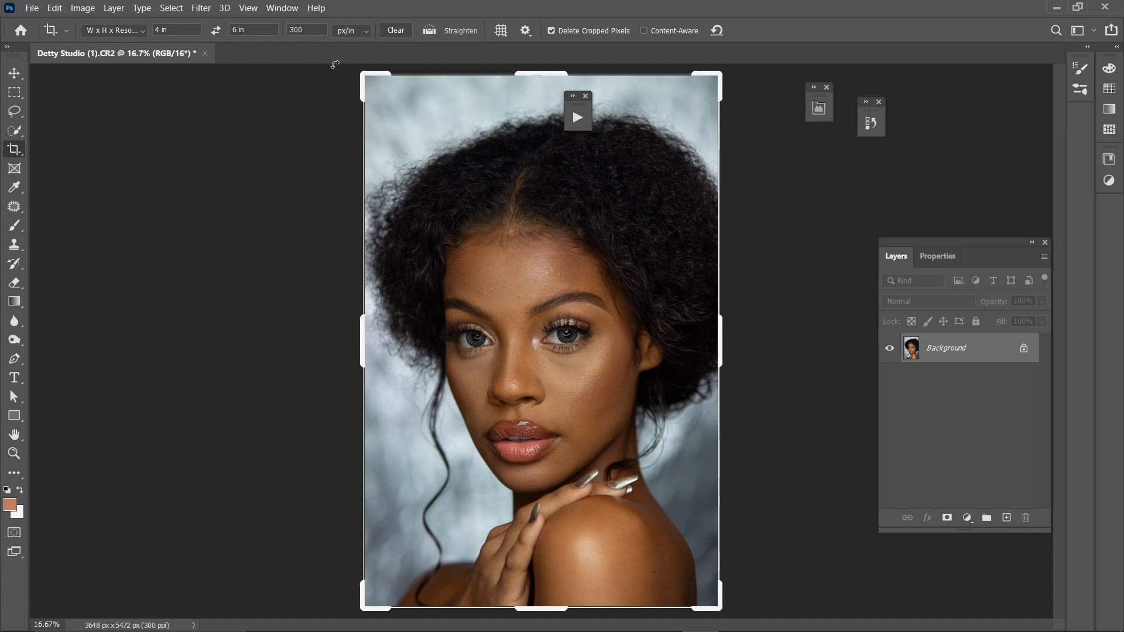
- Examine the skin texture and blemishes on the face at several magnifications
key("ctrl+plus")
key("ctrl+plus")
key("ctrl+plus")
key("ctrl+plus")
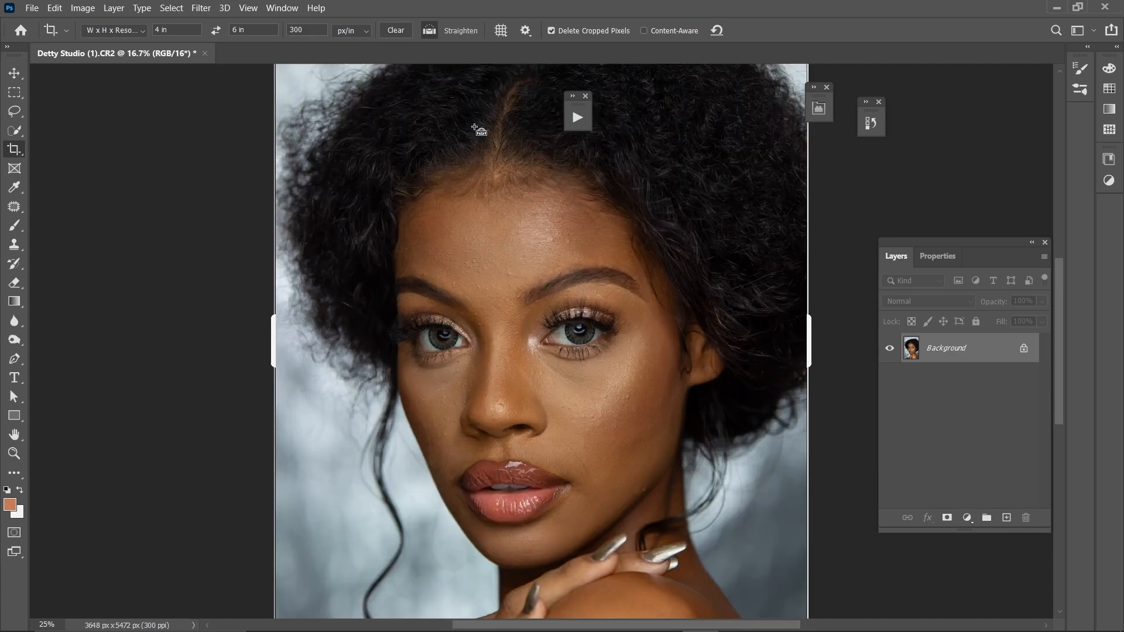
key("ctrl+minus")
key("ctrl+minus")
key("ctrl+minus")
key("ctrl+minus")
key("ctrl+minus")
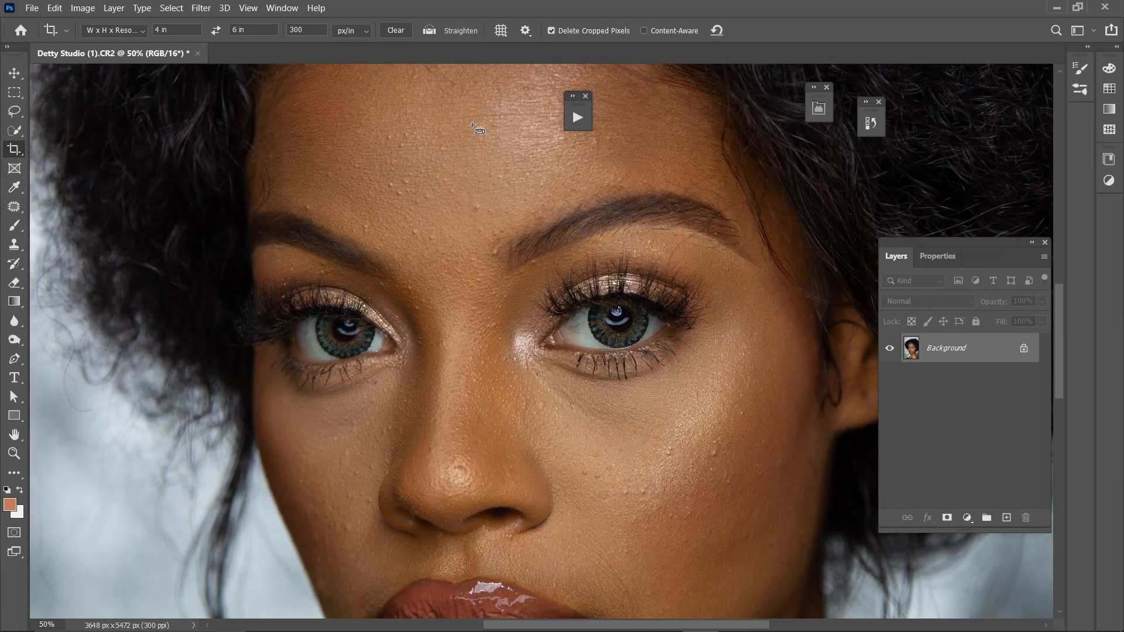
key("ctrl+plus")
key("ctrl+plus")
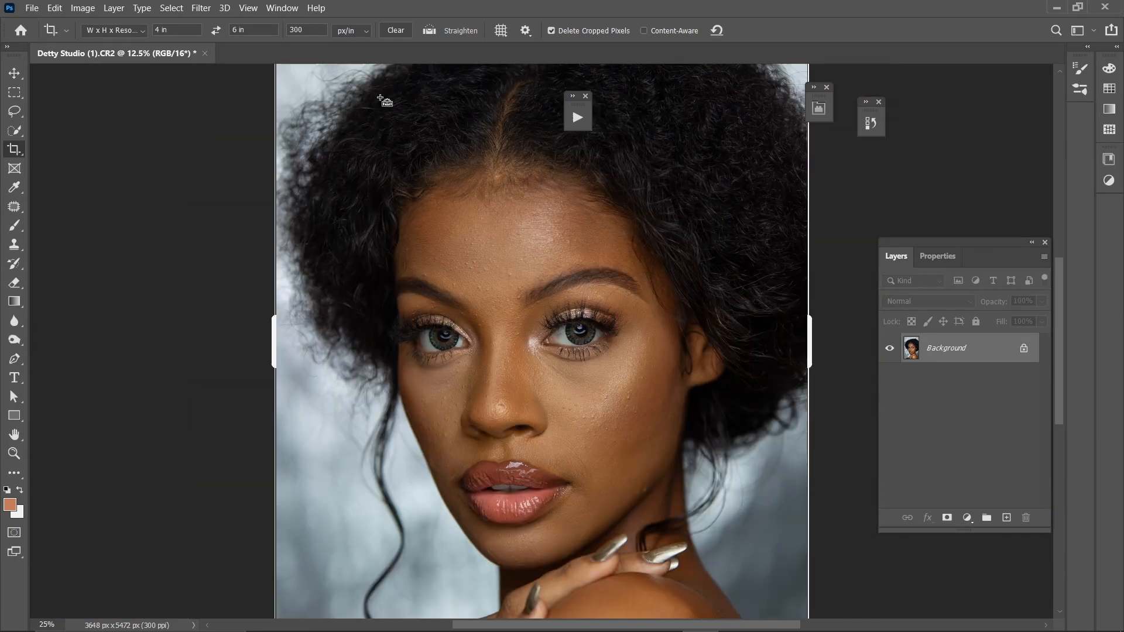
key("ctrl+plus")
key("ctrl+minus")
key("ctrl+minus")
key("ctrl+plus")
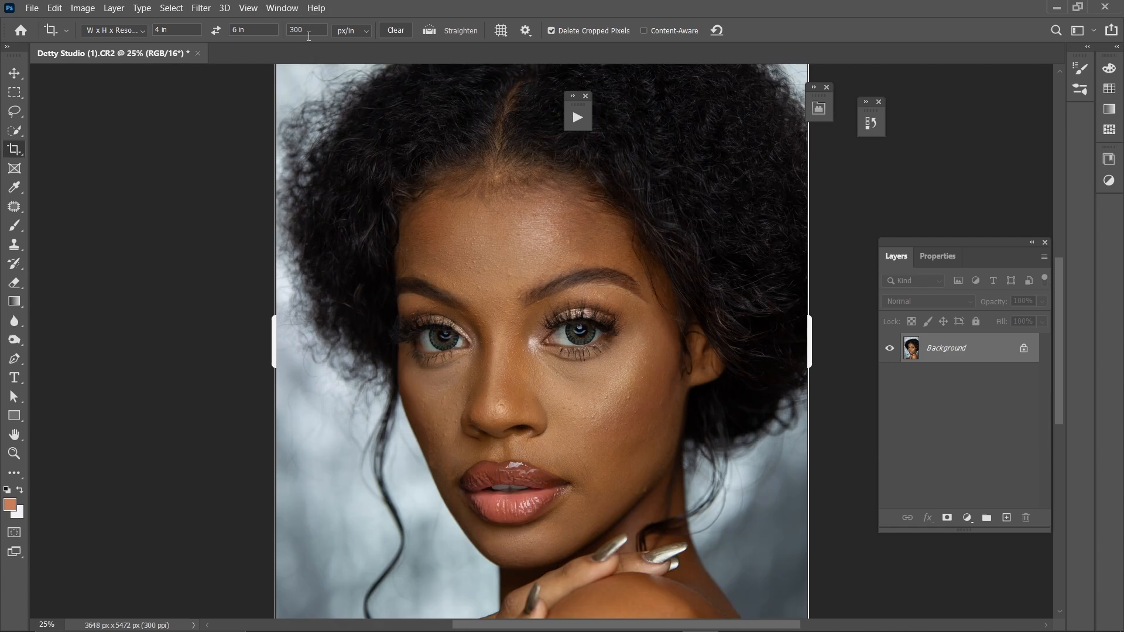
- Crop the whole portrait to 4 × 6 in at a resolution of 500 px/in
left_click_drag(303, 33, 278, 24)
type("500")
key("Return")
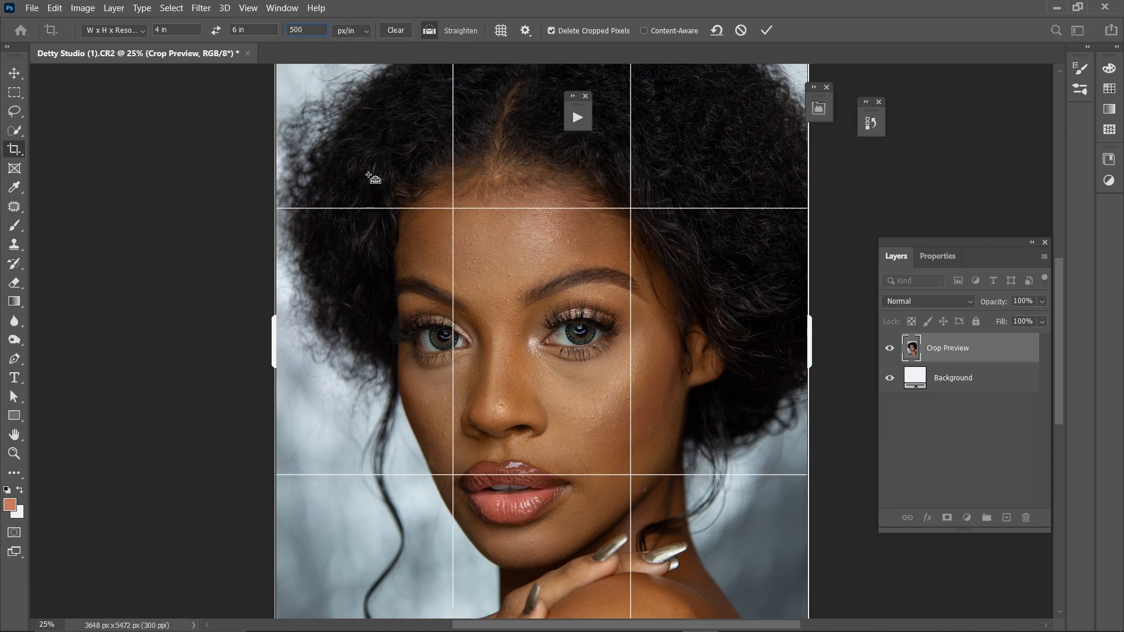
key("ctrl+minus")
key("ctrl+minus")
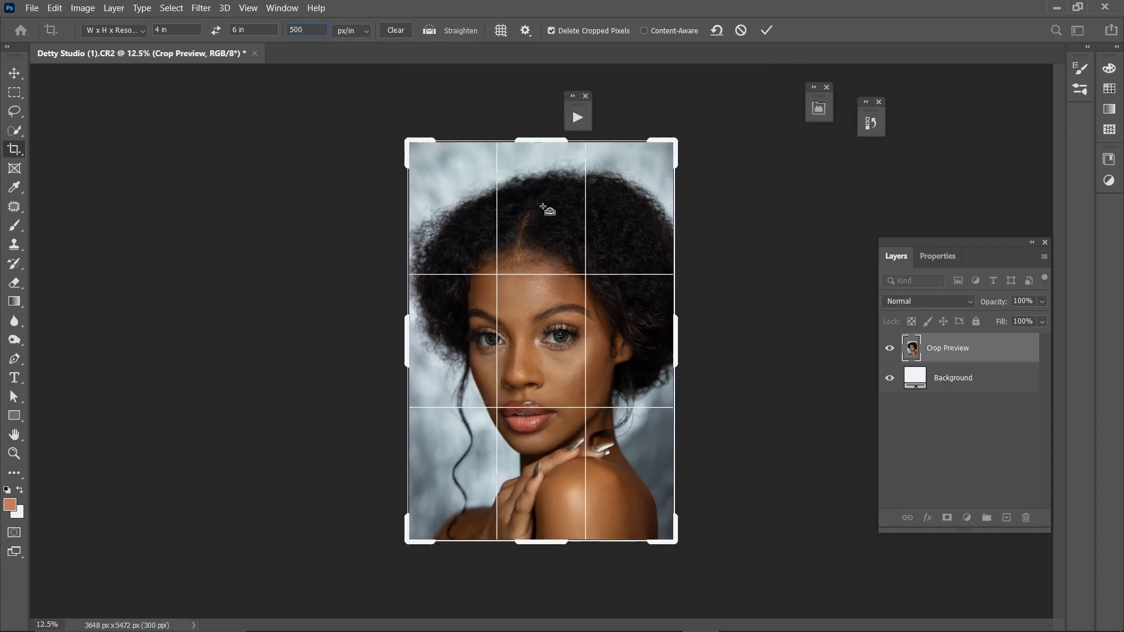
key("ctrl+plus")
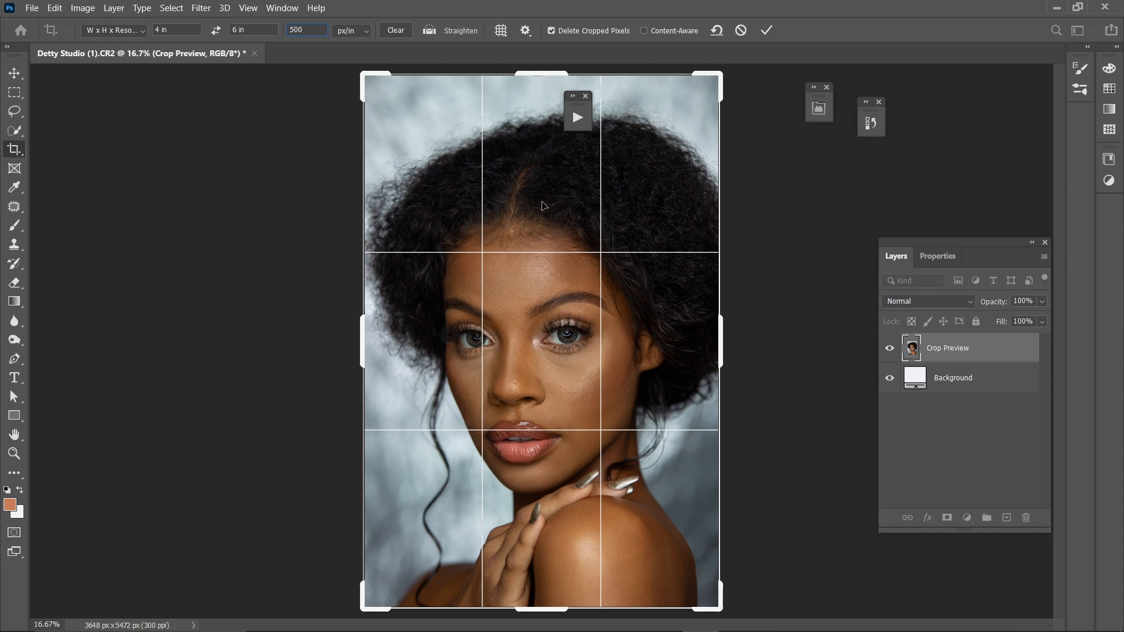
key("Return")
key("Return")
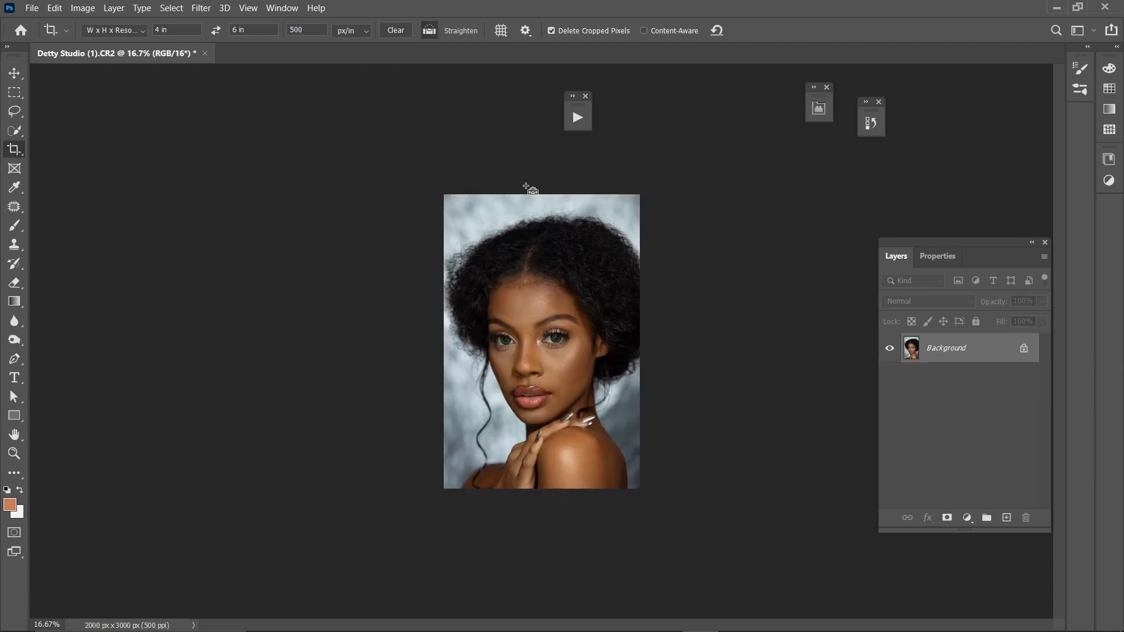
- Inspect the facial detail of the resampled portrait at magnifications up to 100%
key("ctrl+plus")
key("ctrl+plus")
key("ctrl+plus")
key("ctrl+plus")
key("ctrl+plus")
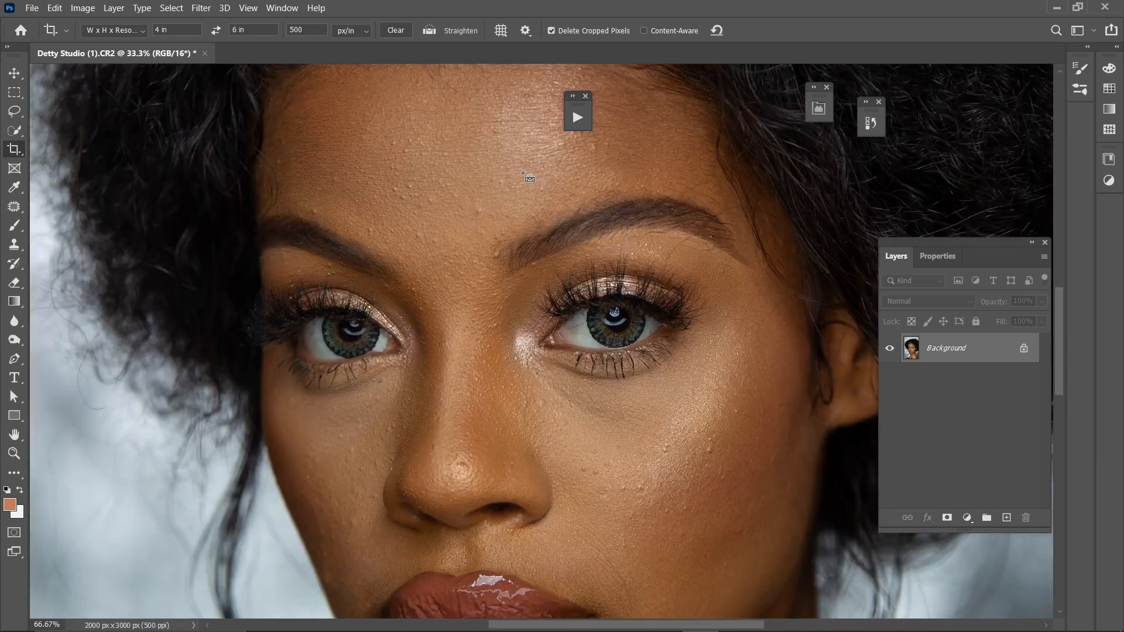
key("ctrl+minus")
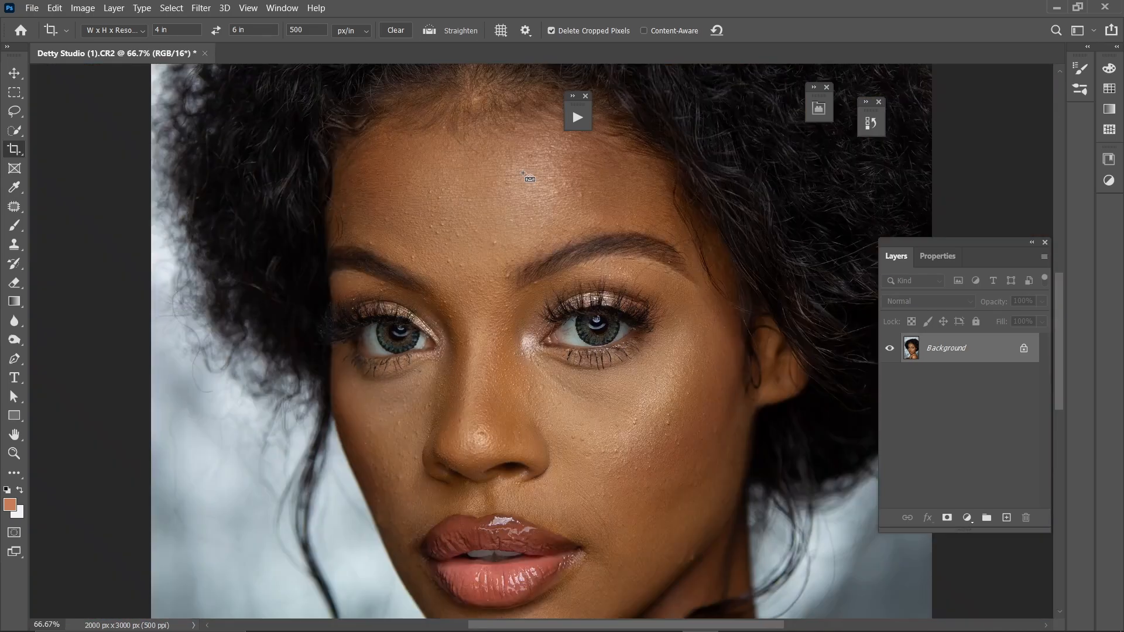
key("ctrl+plus")
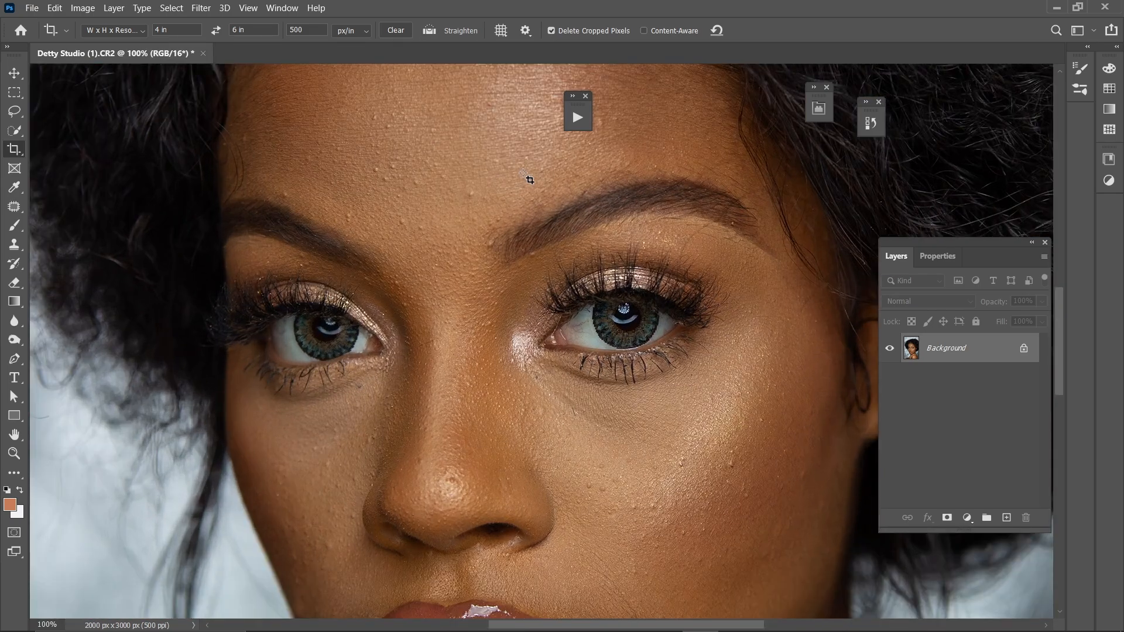
key("ctrl+minus")
key("ctrl+minus")
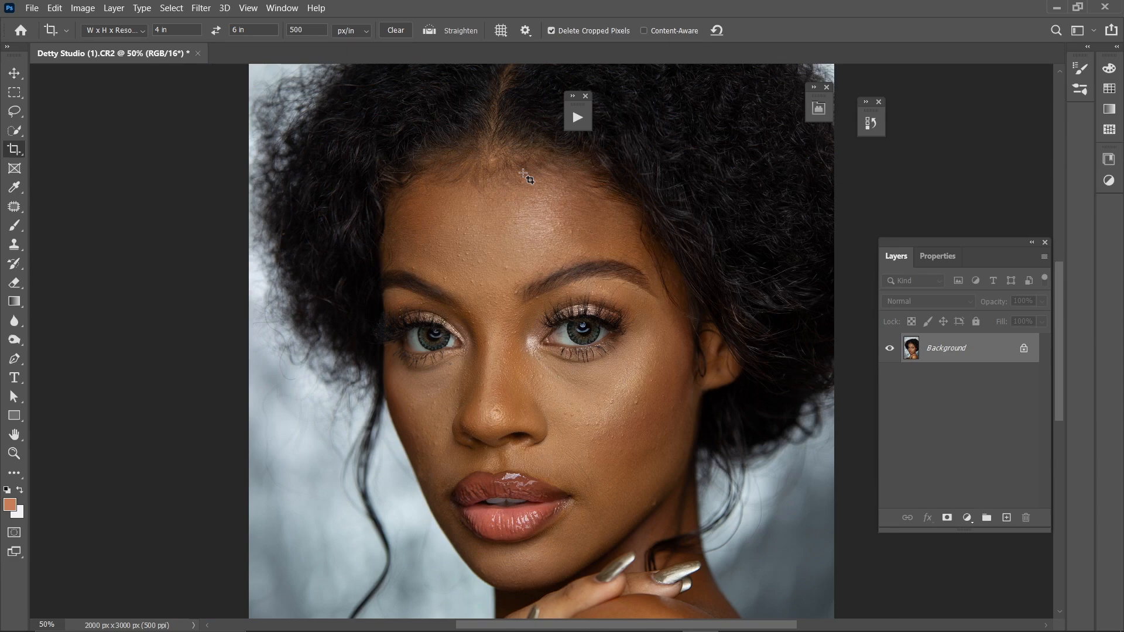
key("ctrl+plus")
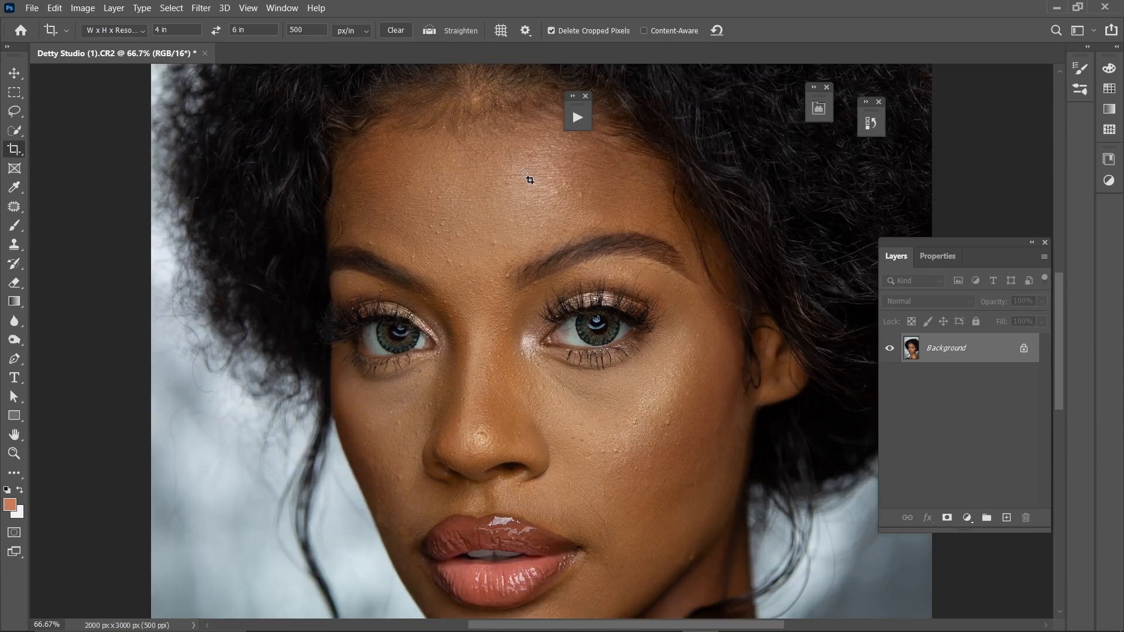
- Duplicate the Background layer and choose the Spot Healing Brush Tool for retouching the facial skin
key("ctrl+j")
key("ctrl+plus")
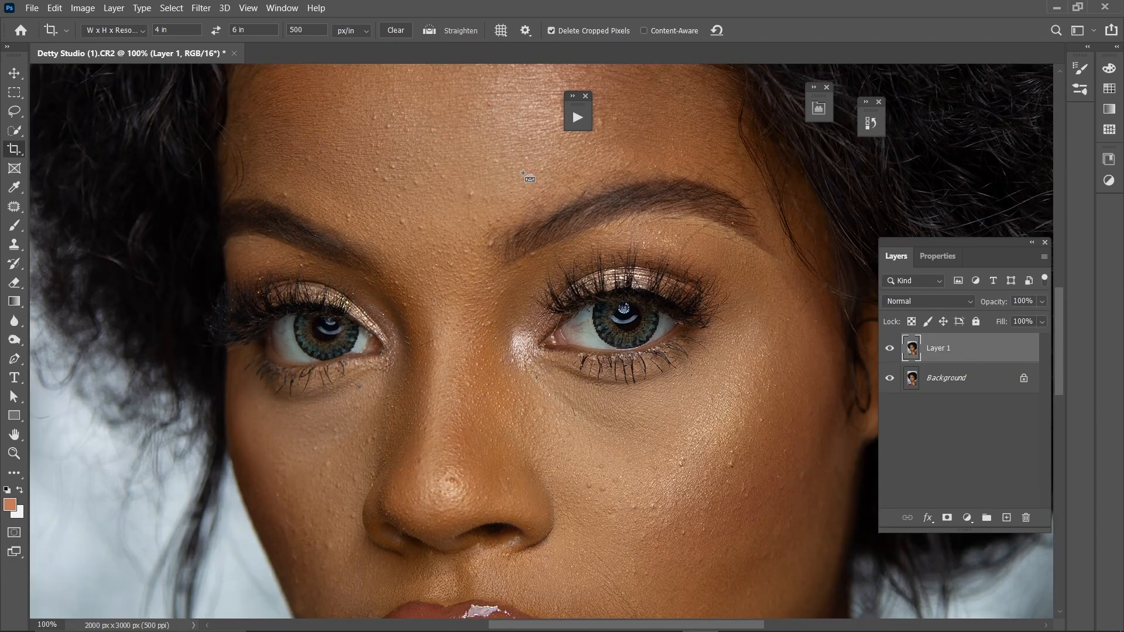
left_click_drag(352, 292, 393, 387)
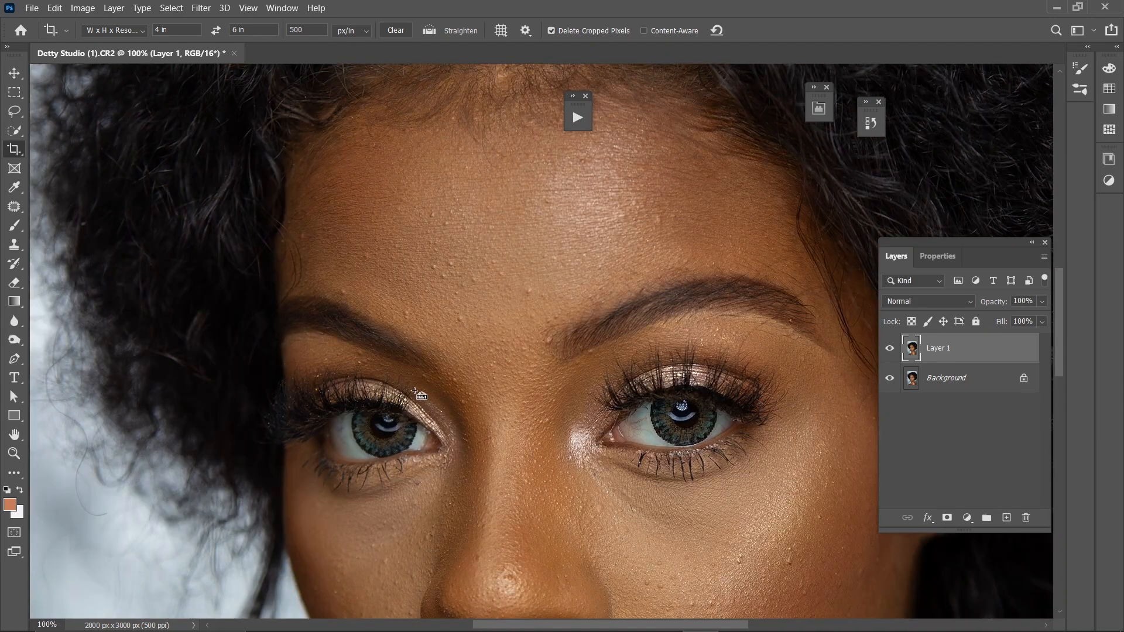
key("ctrl+plus")
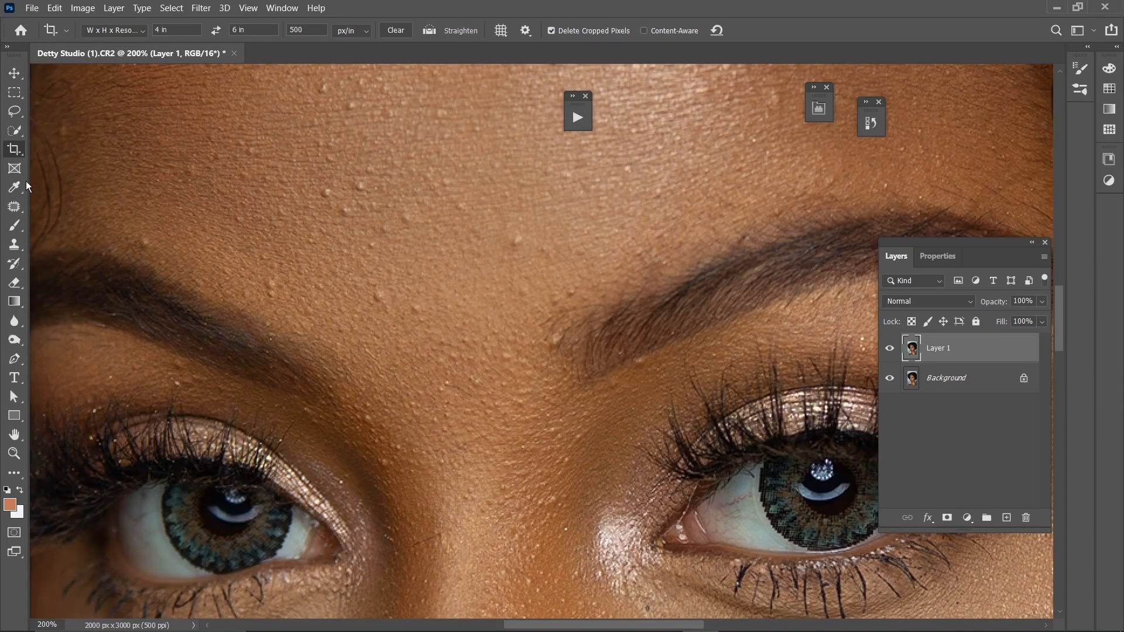
key("ctrl+minus")
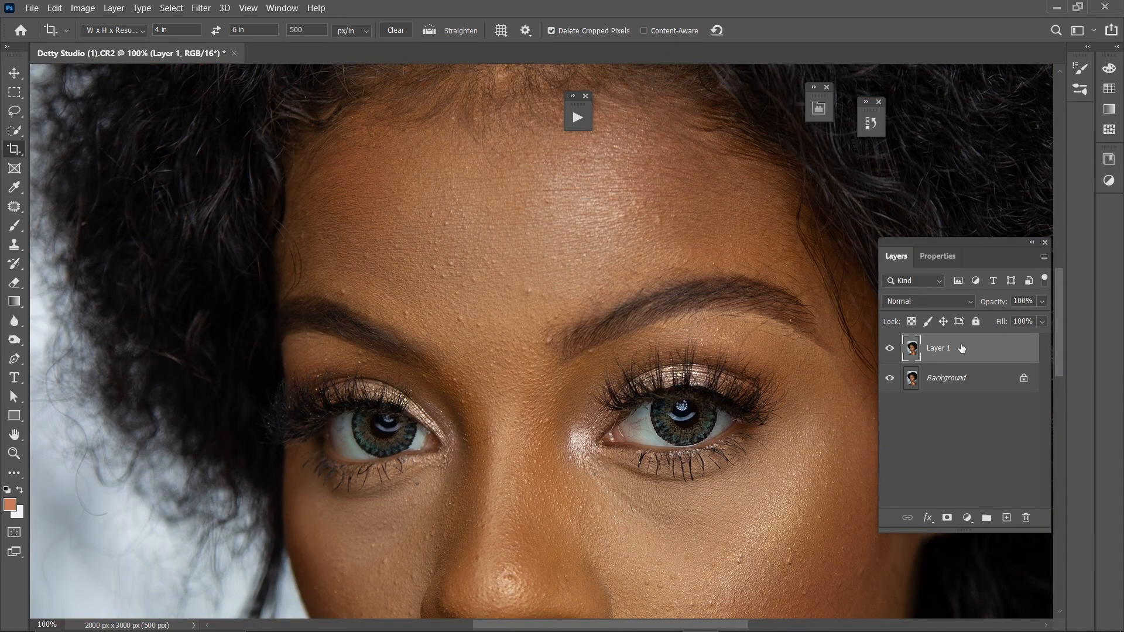
left_click(18, 208)
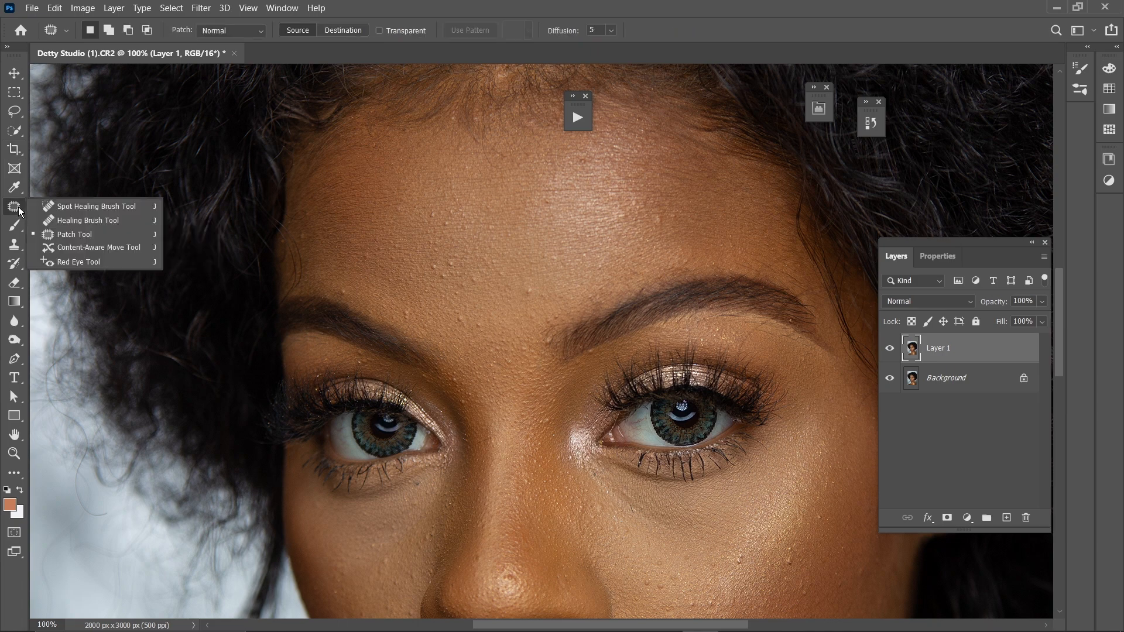
left_click(78, 207)
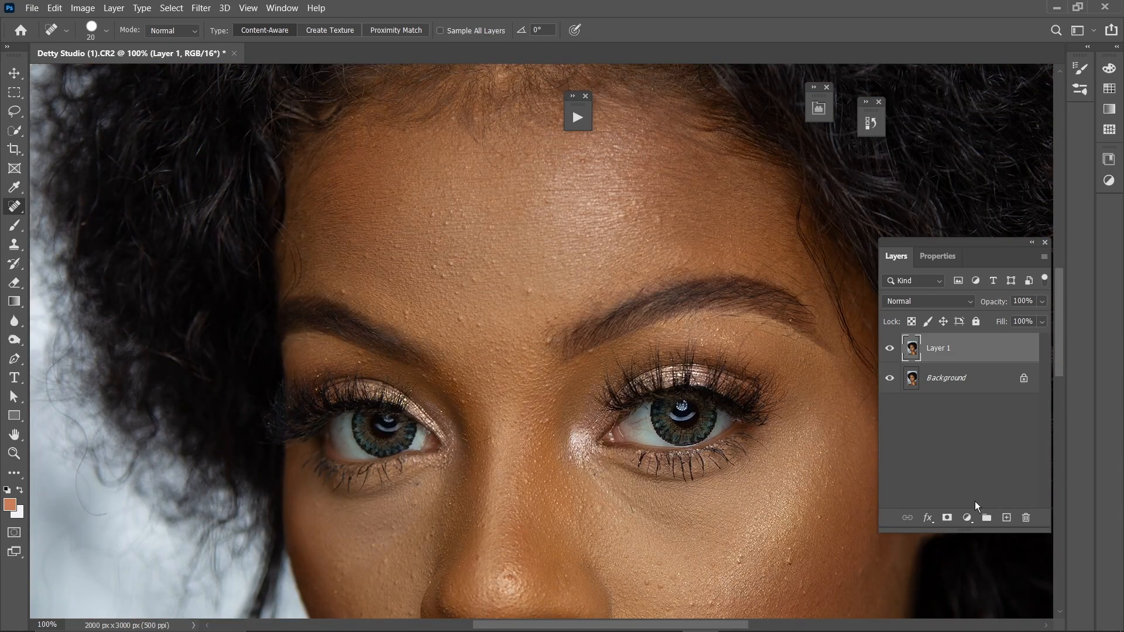
- Add a Black & White adjustment layer above the duplicate with Reds at -27 and Yellows at -12
left_click(968, 518)
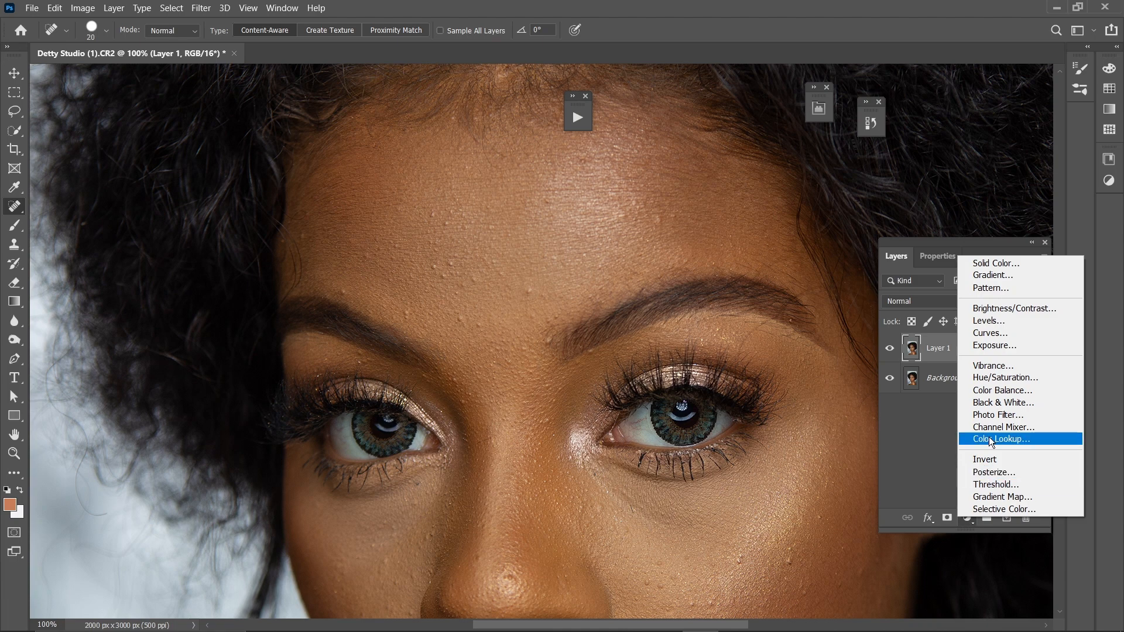
left_click(998, 404)
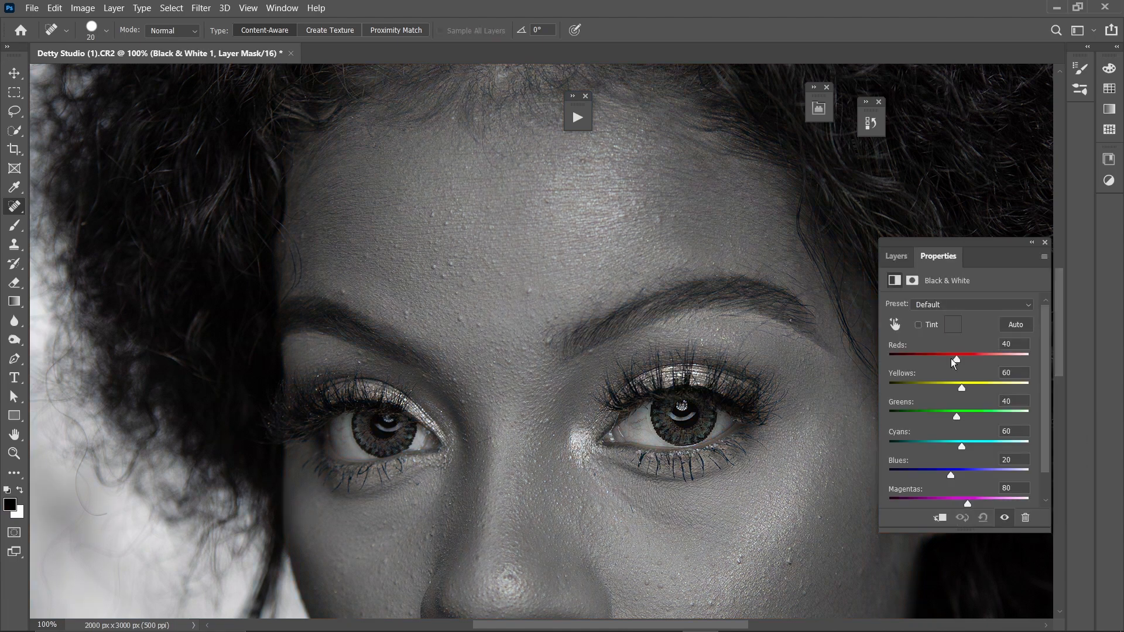
left_click_drag(952, 359, 936, 358)
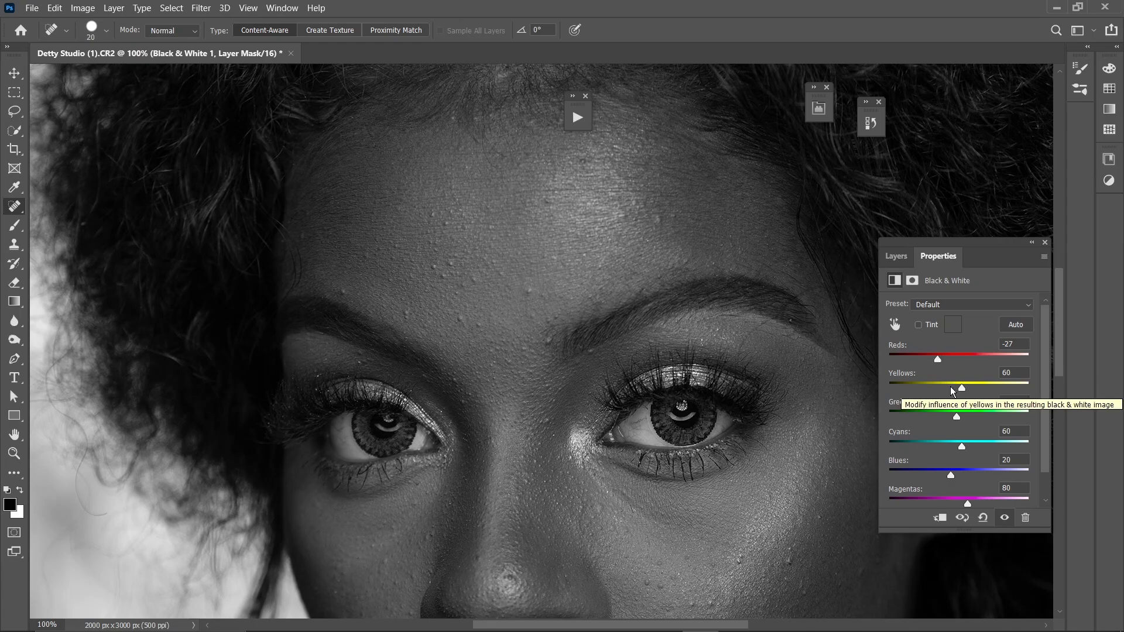
left_click_drag(952, 392, 946, 391)
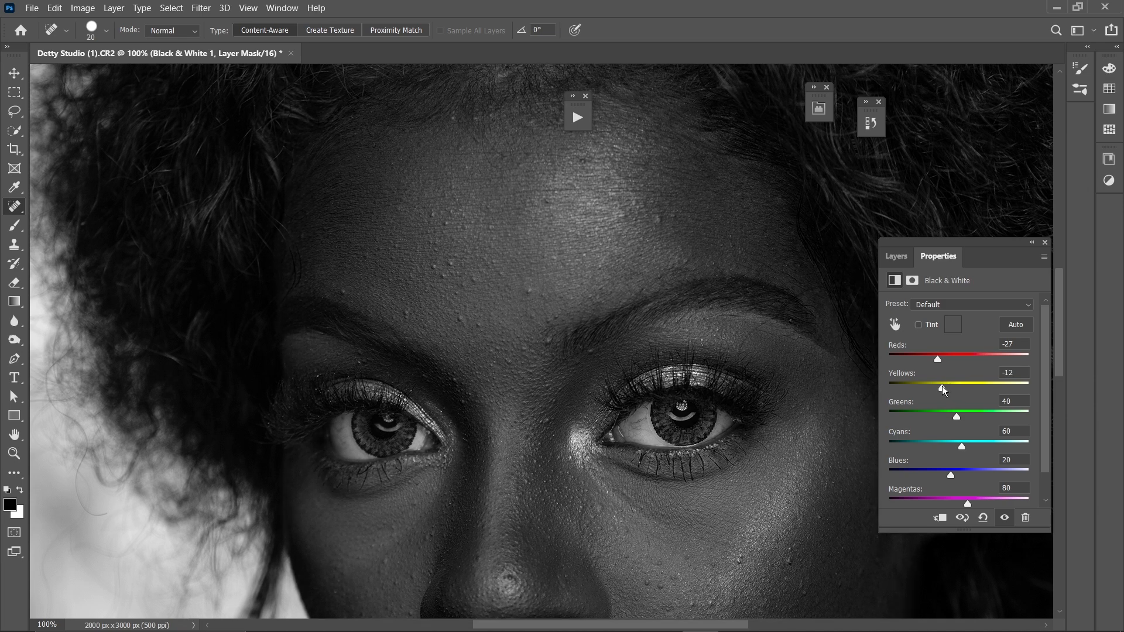
left_click(1032, 242)
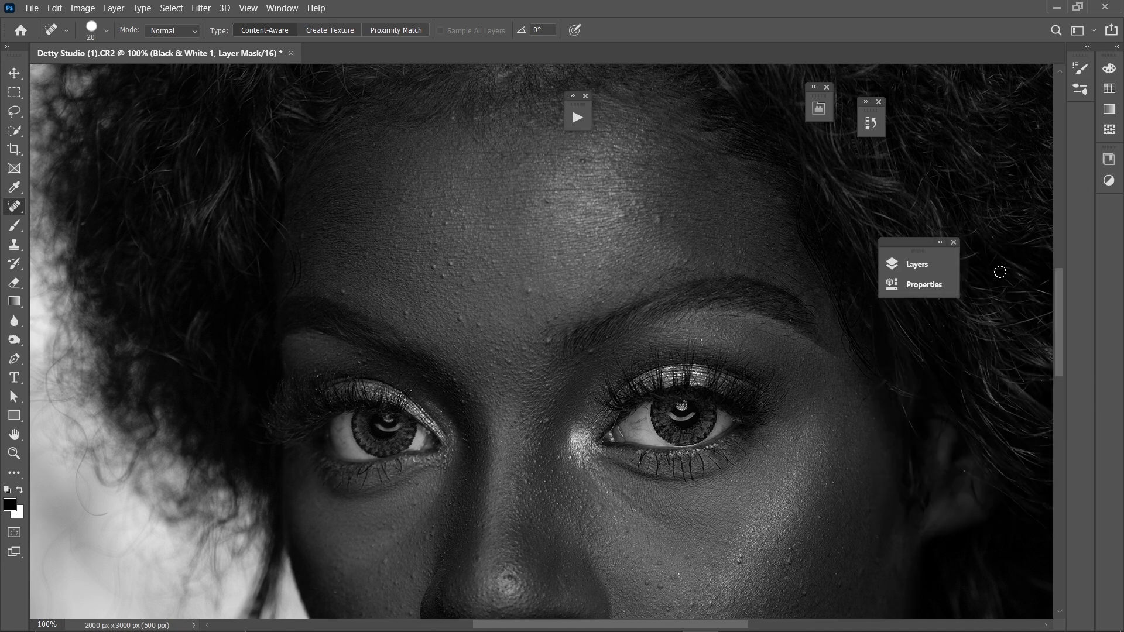
- Select the duplicated portrait layer and heal the bumps between the eyebrows and around the nose bridge with a 25 px Spot Healing Brush
left_click(935, 268)
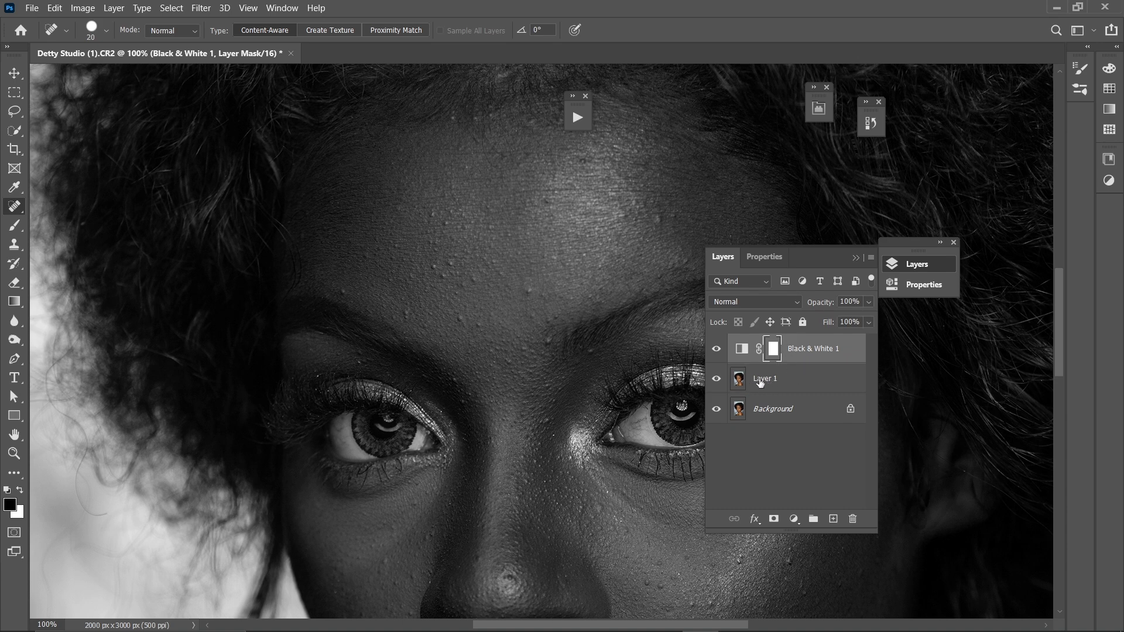
left_click(783, 381)
left_click_drag(508, 348, 492, 406)
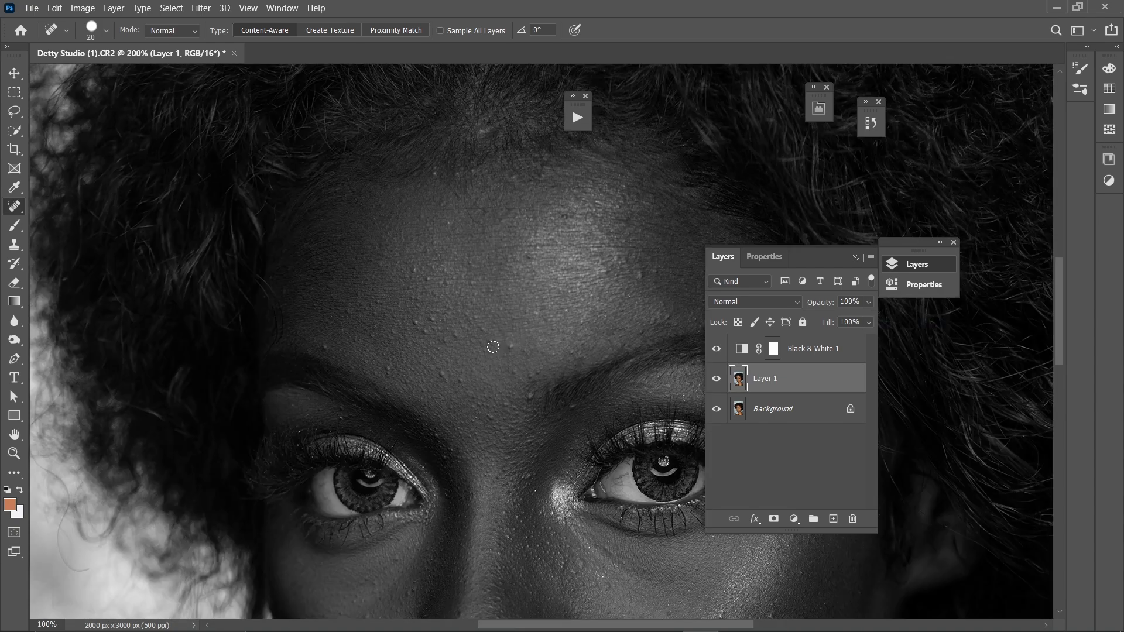
key("bracketright")
left_click(508, 349)
left_click(449, 375)
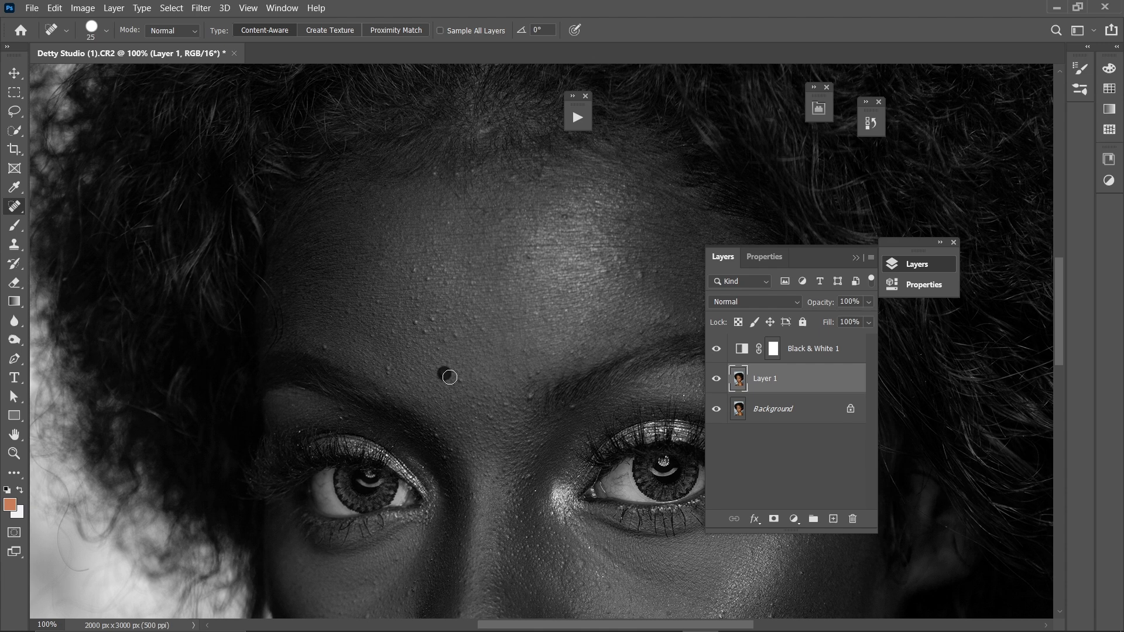
left_click(506, 404)
left_click(530, 397)
- Heal the scattered bumps across the forehead and above both eyebrows with the Spot Healing Brush
left_click(447, 341)
left_click(423, 332)
left_click(431, 317)
left_click(411, 267)
left_click(429, 278)
left_click(327, 347)
left_click(387, 366)
left_click(640, 271)
left_click(611, 270)
- Heal the remaining spots between the eyebrows and the blemishes down the shaded cheek beside the nose
left_click_drag(477, 440, 466, 281)
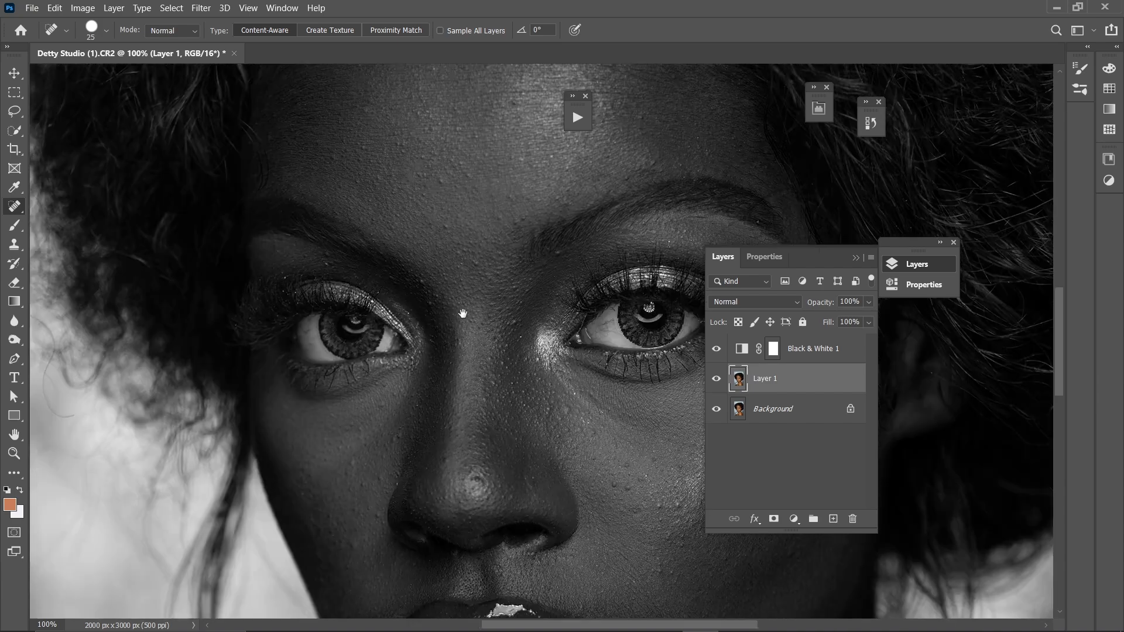
key("bracketleft")
key("bracketright")
left_click(446, 225)
left_click(443, 176)
left_click(394, 432)
left_click(379, 403)
left_click_drag(364, 469, 367, 389)
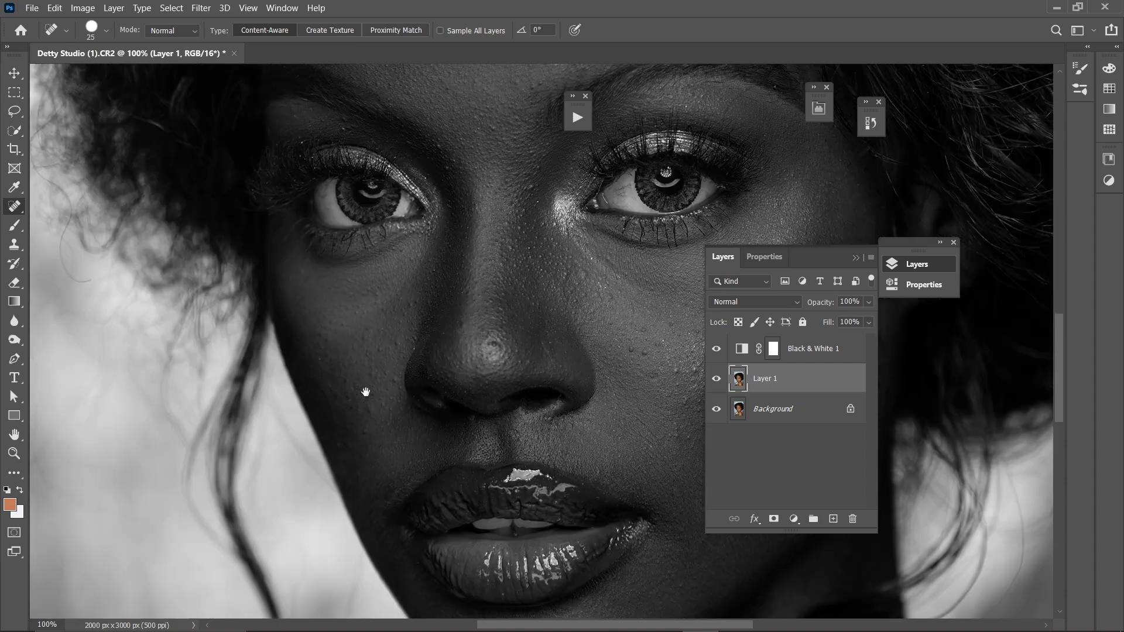
left_click(368, 414)
left_click(375, 385)
left_click(392, 384)
left_click(403, 341)
- Heal the blemishes under the eye and across the brightly lit cheek with the Spot Healing Brush
left_click_drag(433, 382, 400, 388)
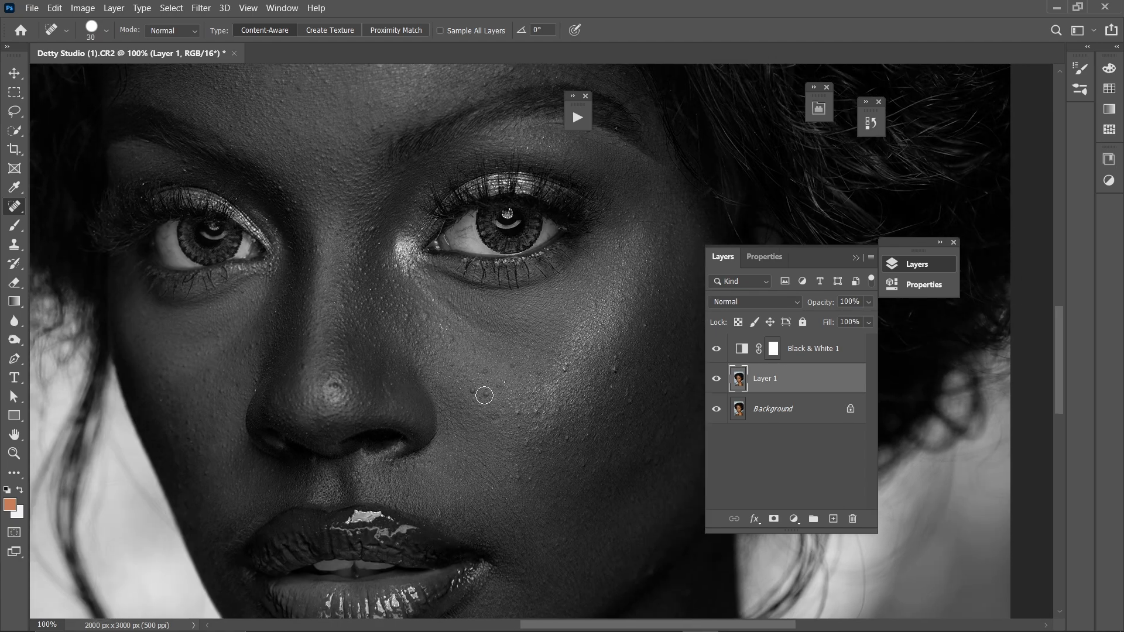
left_click(472, 392)
left_click(496, 395)
left_click(486, 393)
left_click(495, 376)
left_click(450, 339)
left_click(426, 312)
left_click(560, 367)
left_click(614, 369)
left_click(542, 408)
left_click(591, 436)
- Heal the spots beside the shaded eye's inner brow and on the nose bridge, enlarging the healing brush to 30 px
left_click_drag(541, 467, 597, 557)
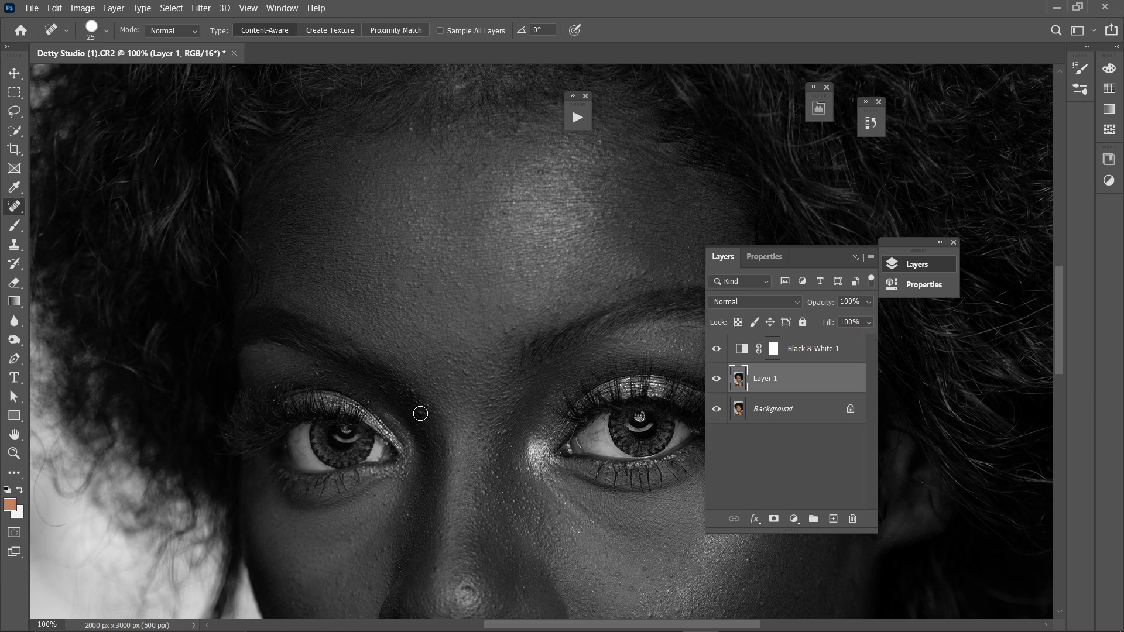
left_click(415, 381)
key("bracketright")
left_click(507, 430)
key("ctrl+minus")
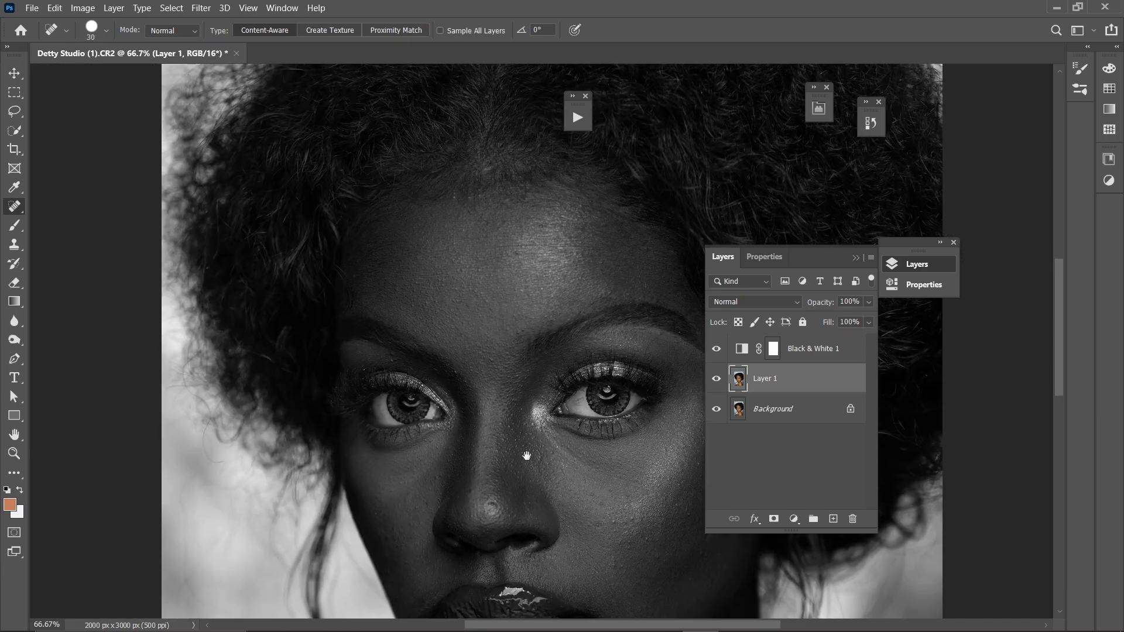
- Heal the leftover bumps on the bright cheek, the upper eyelid and the forehead with the brush at 25 px
mouse_move(523, 510)
left_mouse_down()
mouse_move(490, 270)
mouse_move(449, 413)
left_mouse_up()
key("ctrl+plus")
key("bracketleft")
left_click(508, 377)
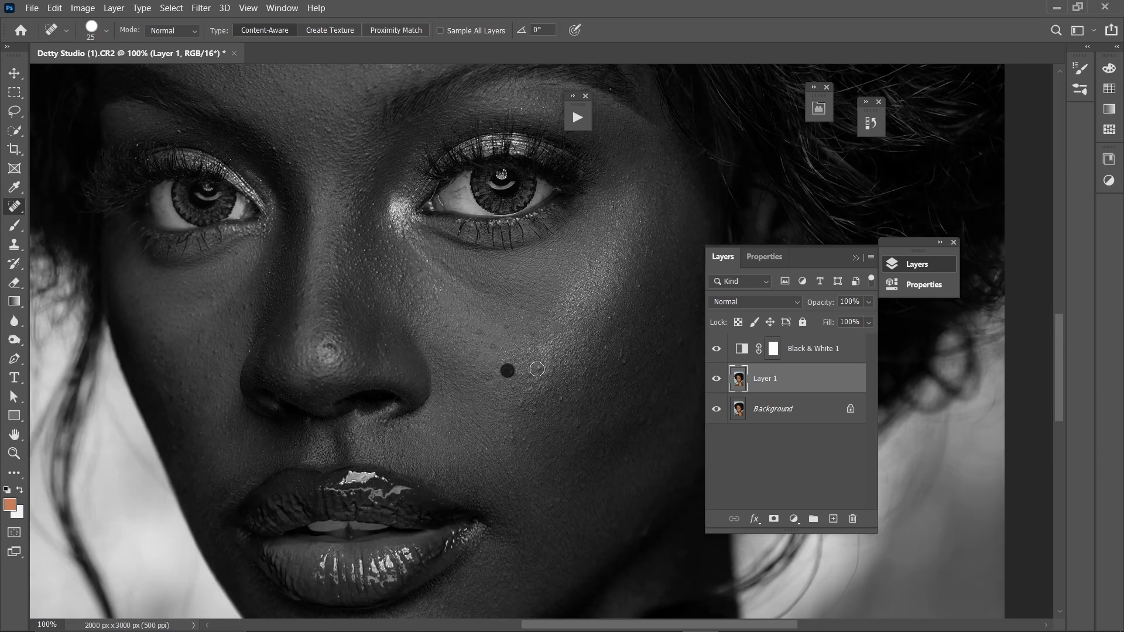
left_click(537, 367)
left_click(597, 346)
left_click_drag(623, 301, 737, 523)
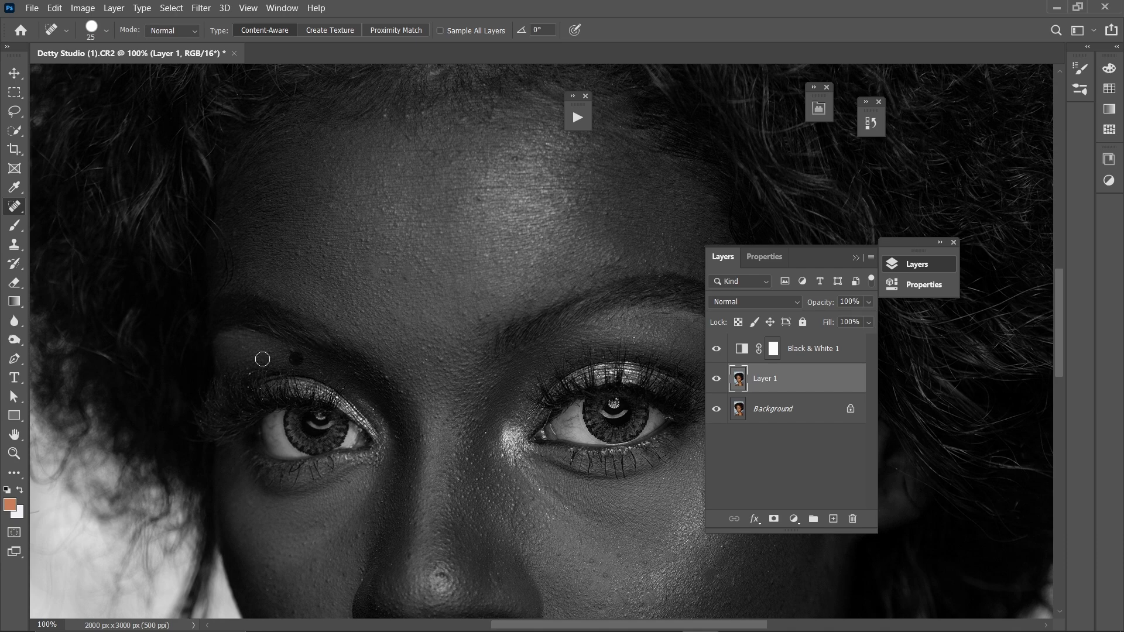
left_click(480, 195)
- Hide the Black & White adjustment and compare the skin with and without the retouched layer at different magnifications
key("ctrl+minus")
left_click(718, 355)
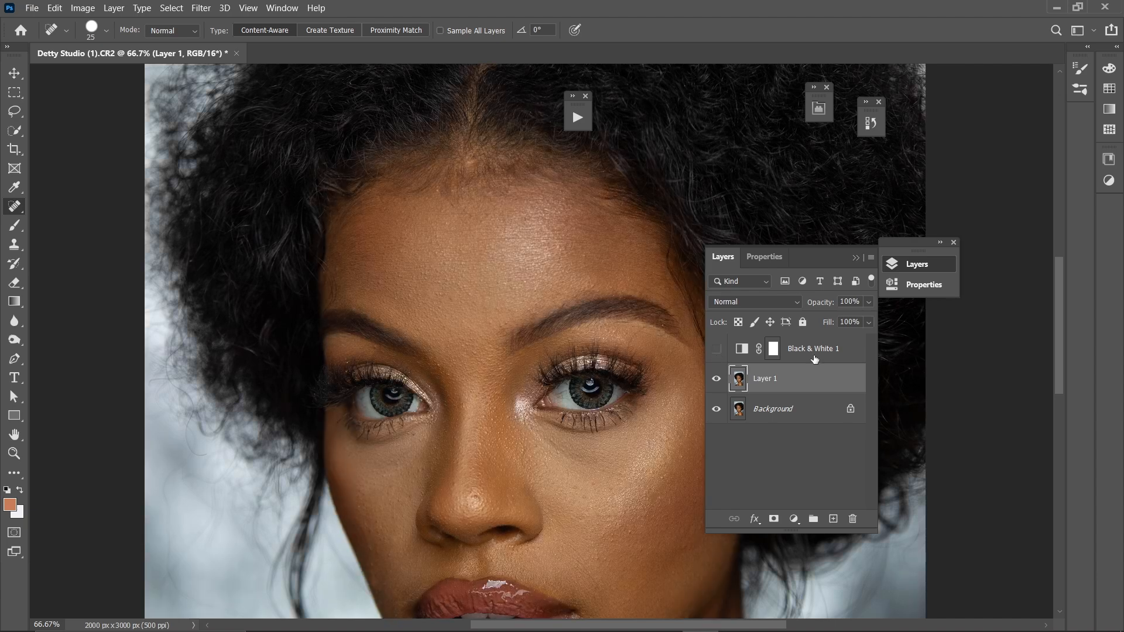
left_click(717, 379)
left_click(717, 379)
key("ctrl+1")
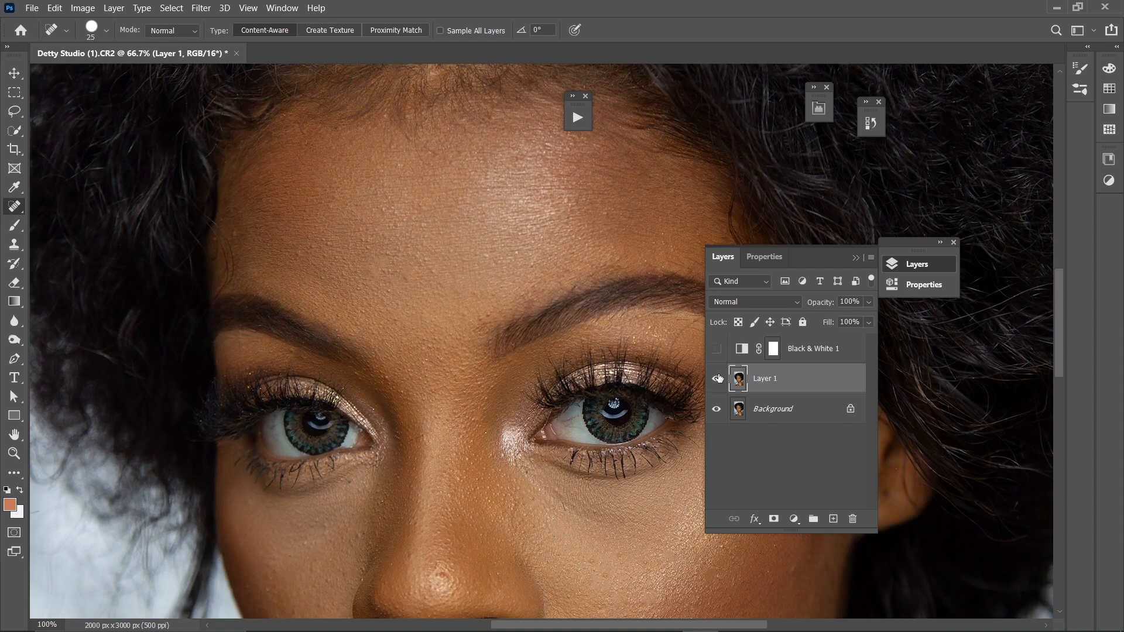
left_click(718, 379)
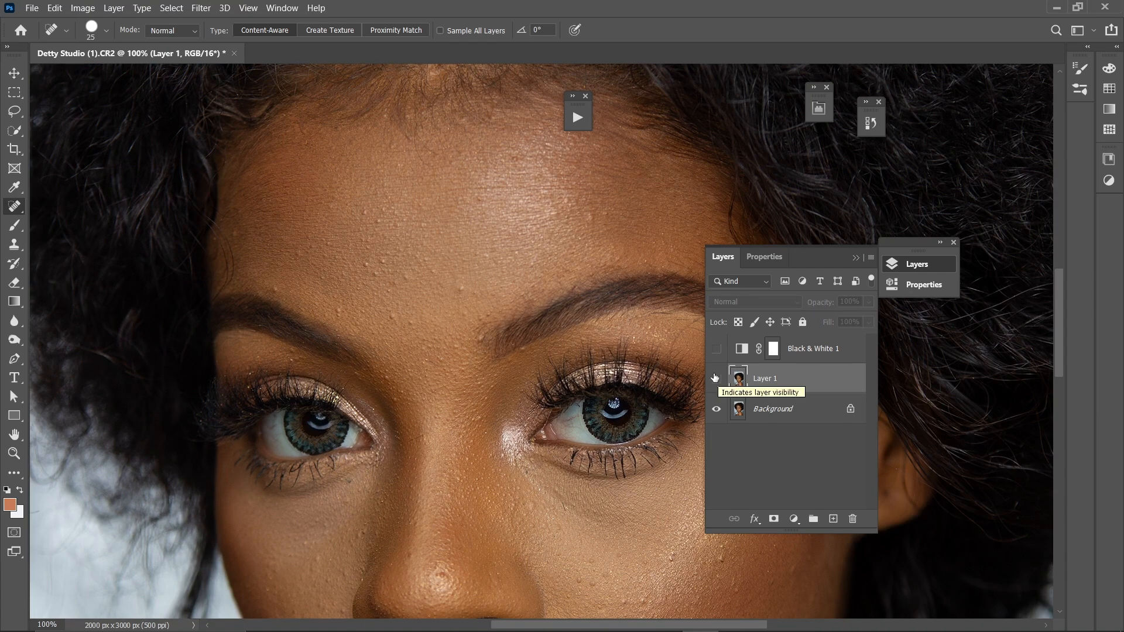
left_click(715, 379)
key("ctrl+minus")
key("ctrl+minus")
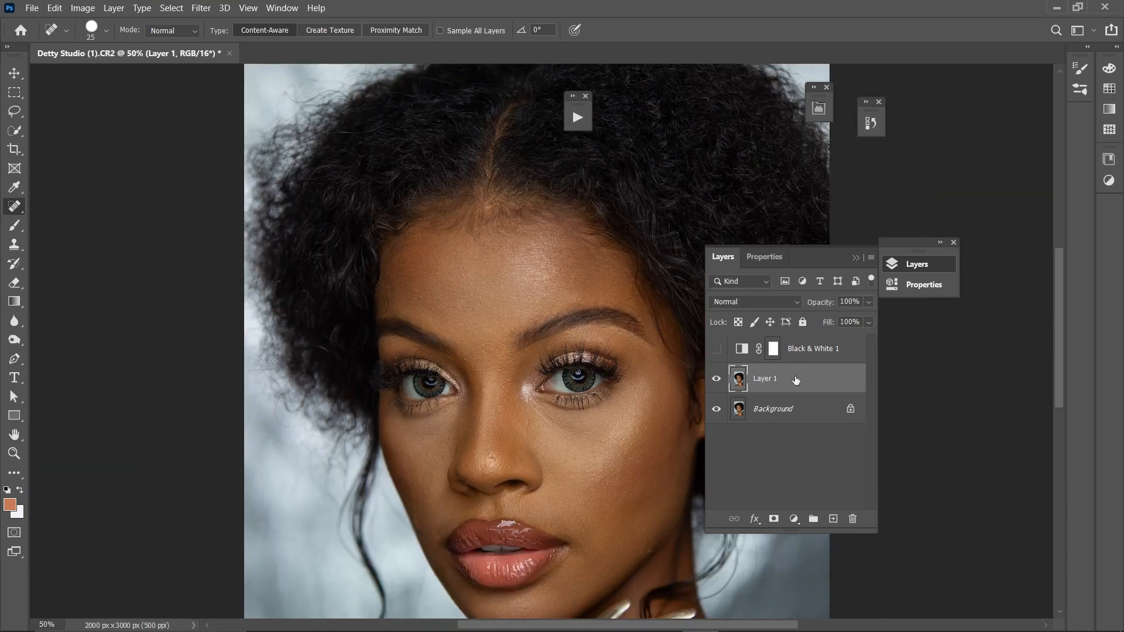
- Delete the Black & White adjustment layer and merge the retouched layer down into the Background
left_click_drag(815, 346, 853, 519)
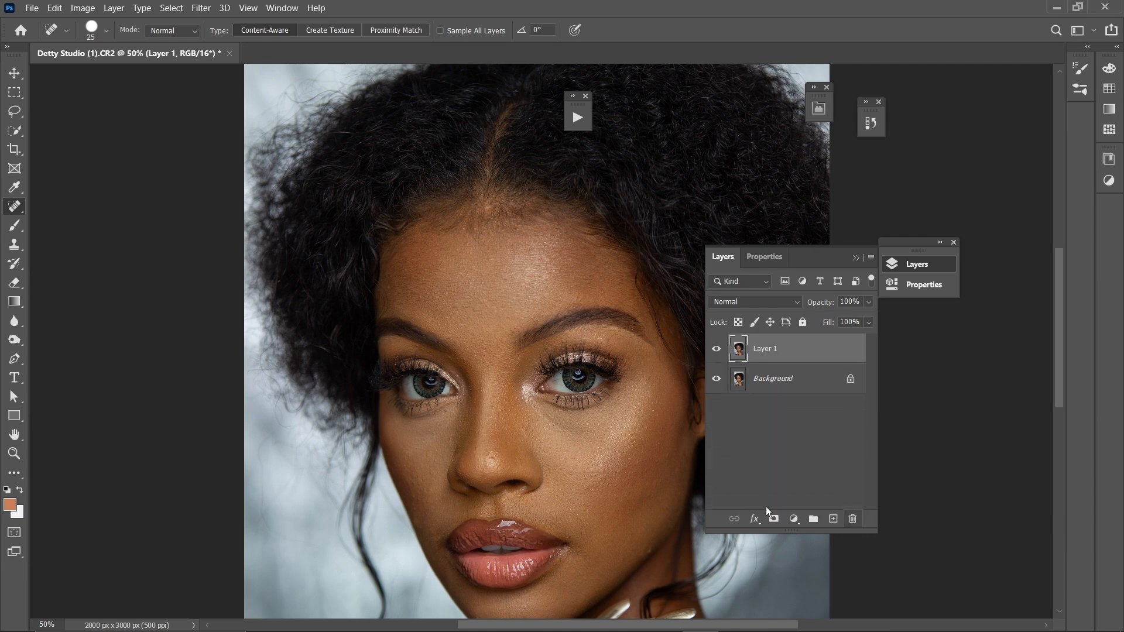
key("ctrl+minus")
key("ctrl+plus")
key("ctrl+e")
- Examine the retouched facial skin close up at 100% and the whole portrait at 25%
key("ctrl+plus")
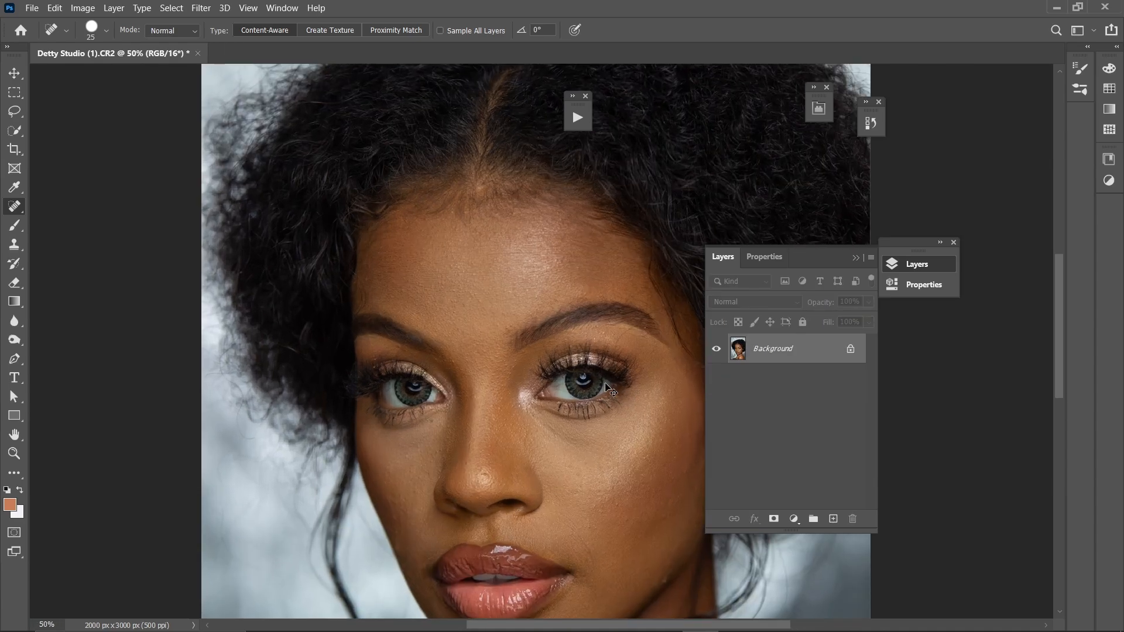
key("ctrl+plus")
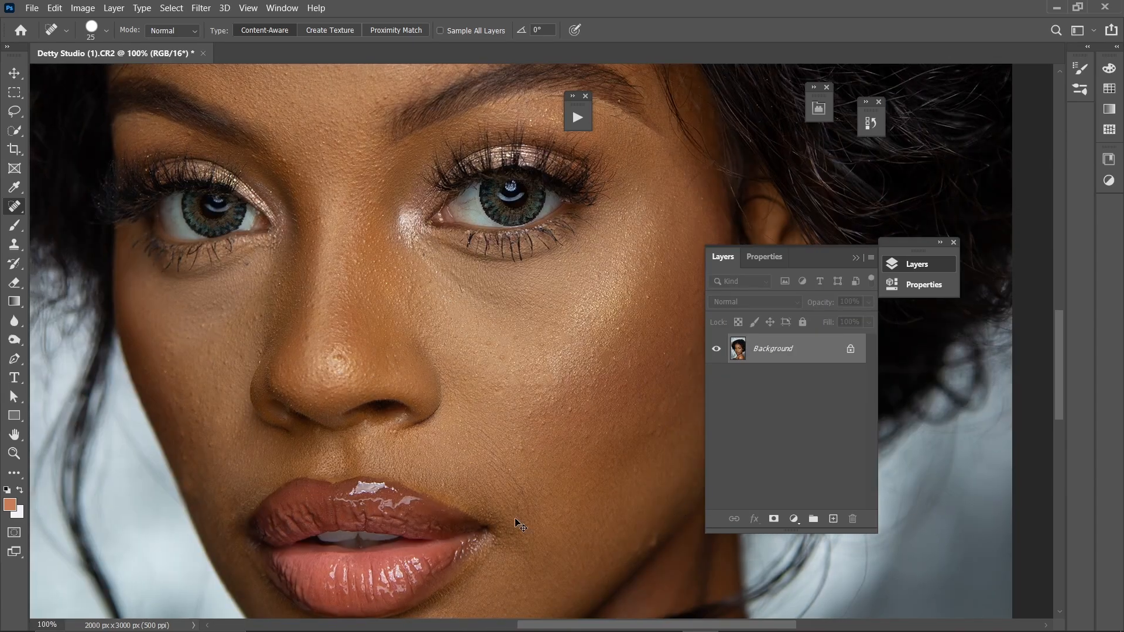
key("ctrl+minus")
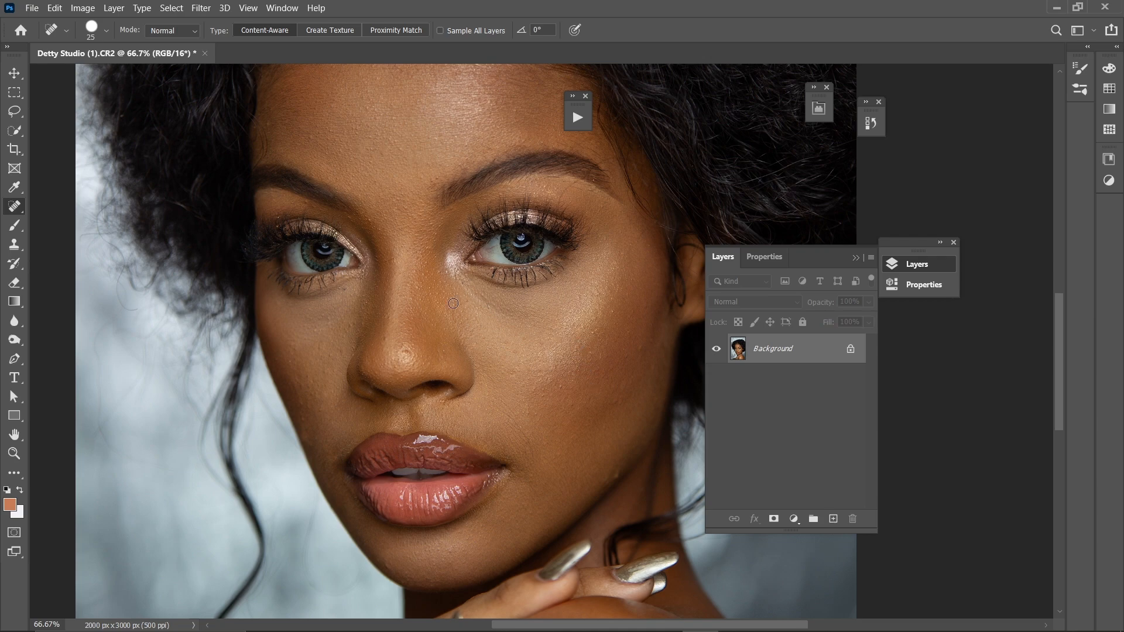
scroll(462, 377, "up", 3)
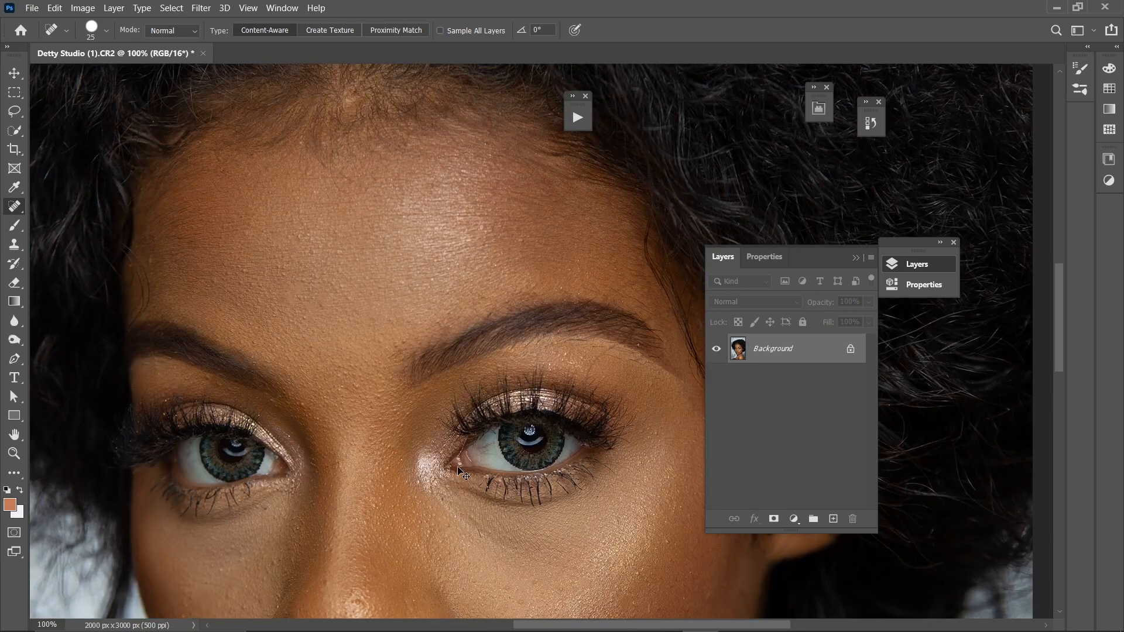
key("ctrl+minus")
key("ctrl+minus")
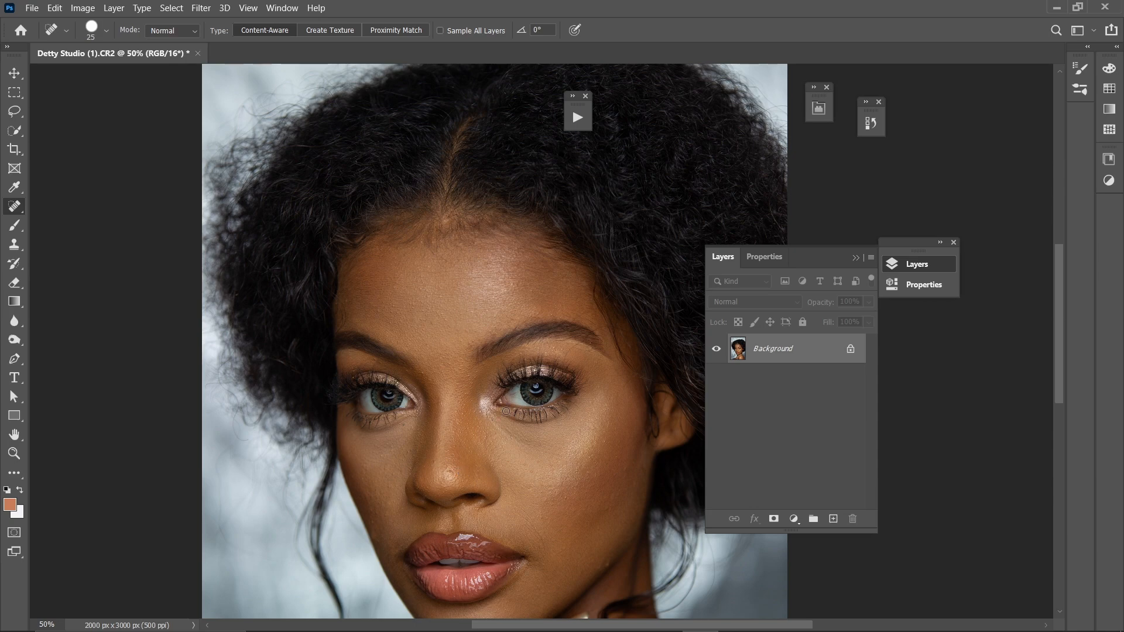
key("ctrl+plus")
key("ctrl+minus")
key("ctrl+minus")
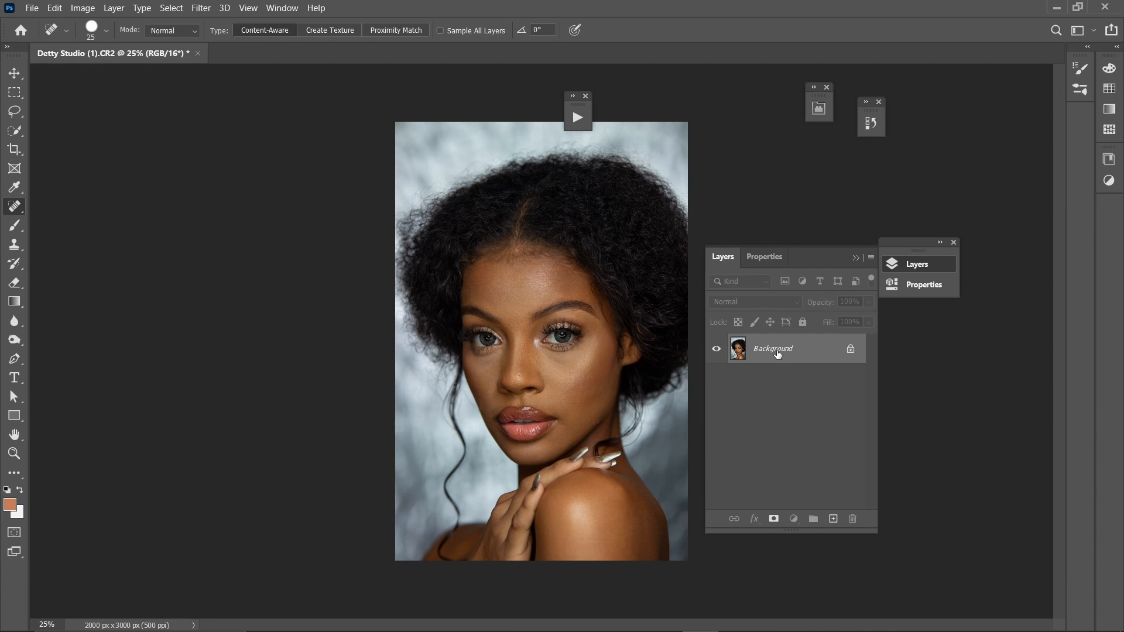
- Duplicate the Background layer twice, naming the lower copy Color and the upper copy Texture
left_click_drag(778, 354, 832, 519)
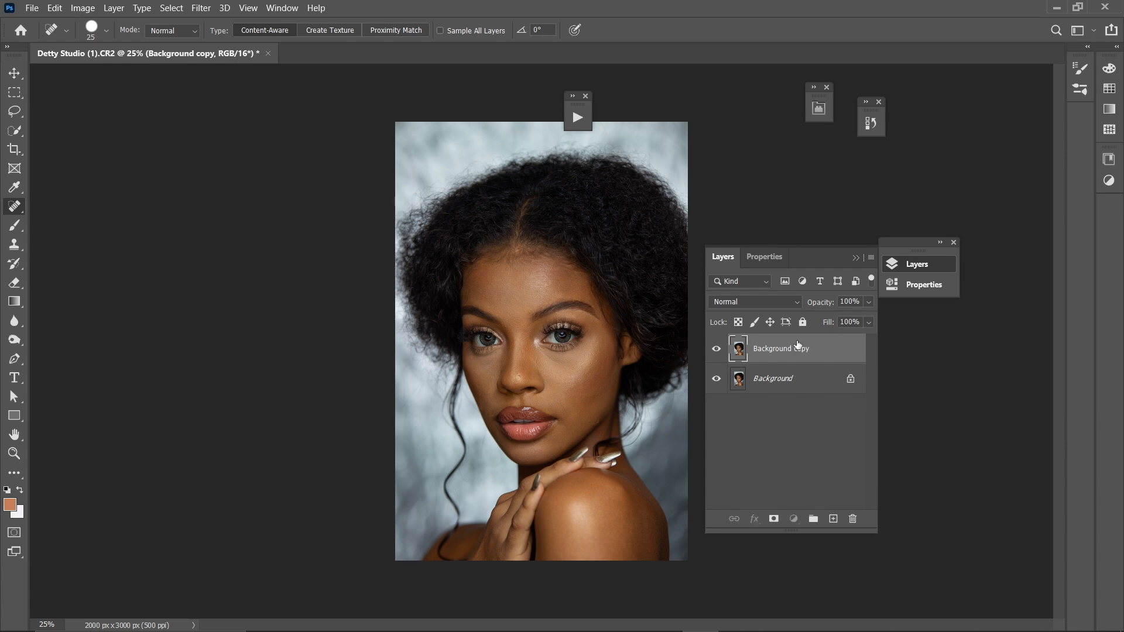
left_click_drag(798, 346, 833, 519)
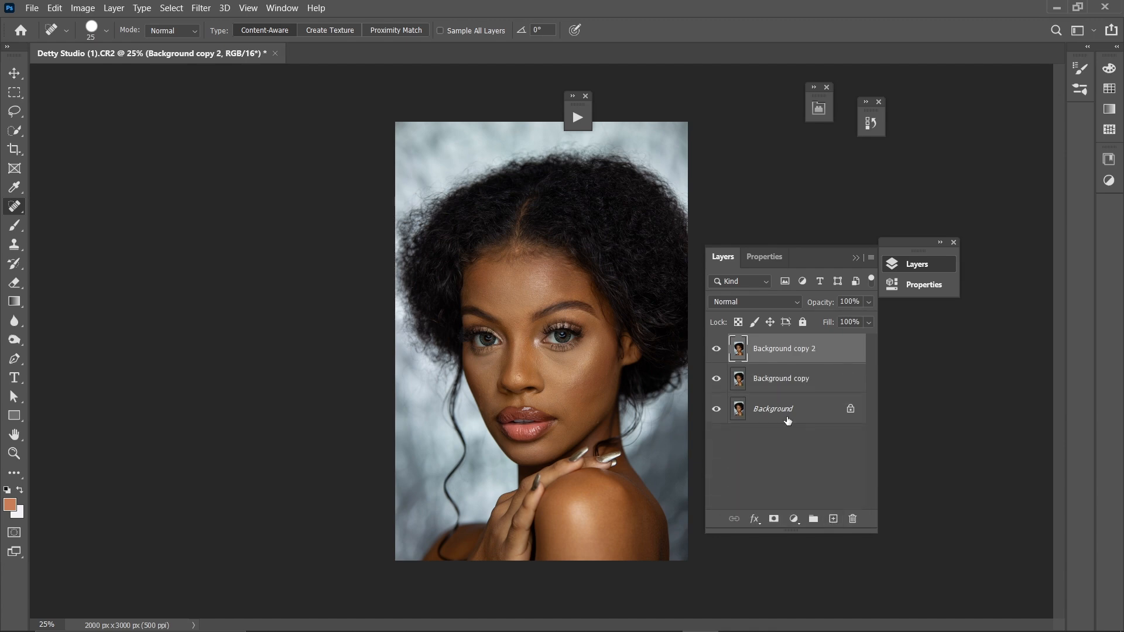
double_click(782, 378)
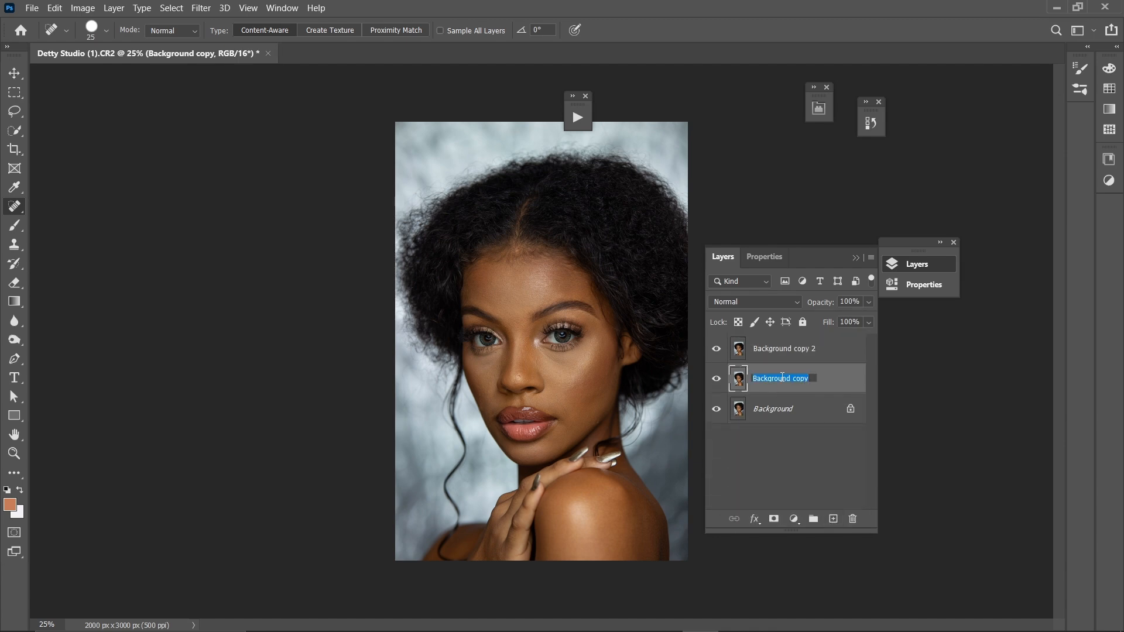
type("Color")
left_click(802, 350)
double_click(800, 349)
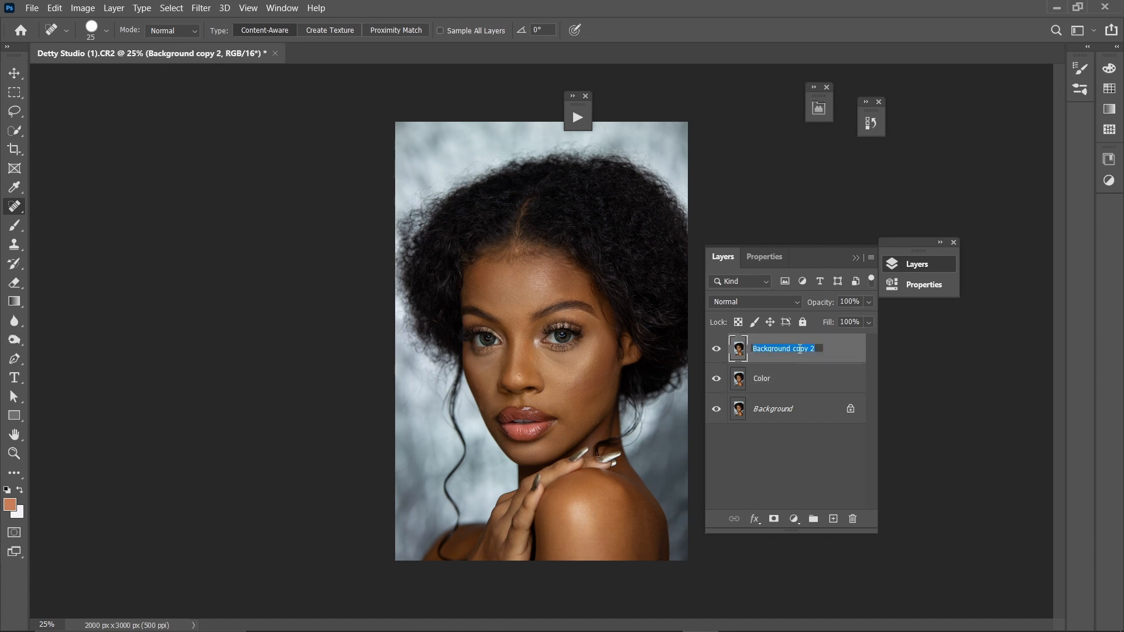
type("Texture")
key("Return")
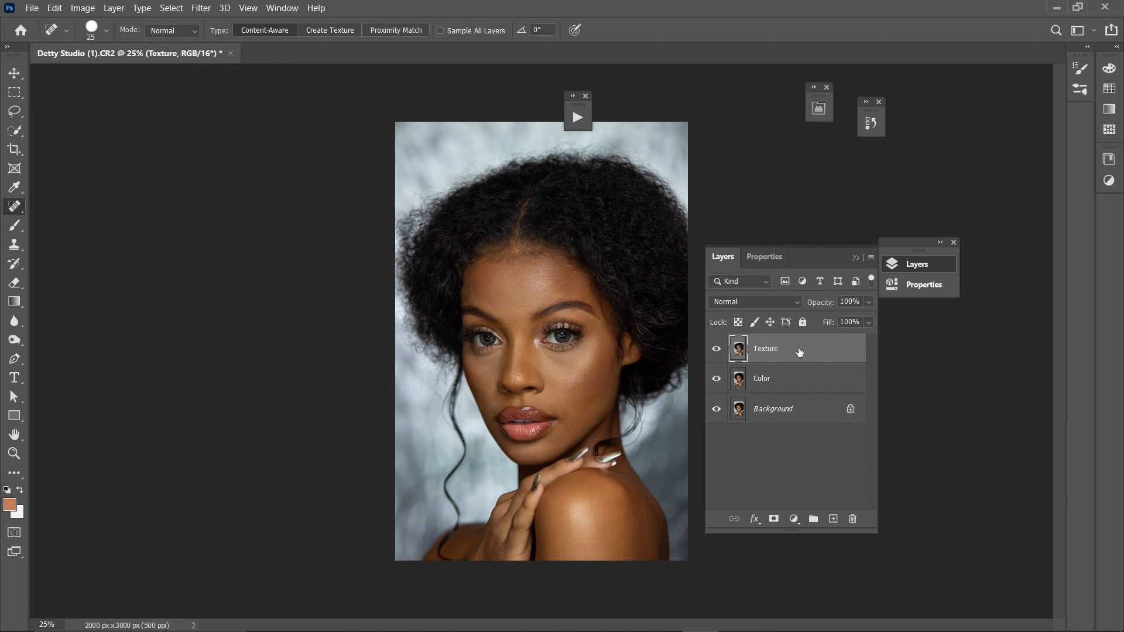
- Hide the Texture layer and open Gaussian Blur on the Color layer, bringing the facial skin into the filter preview
left_click(822, 381)
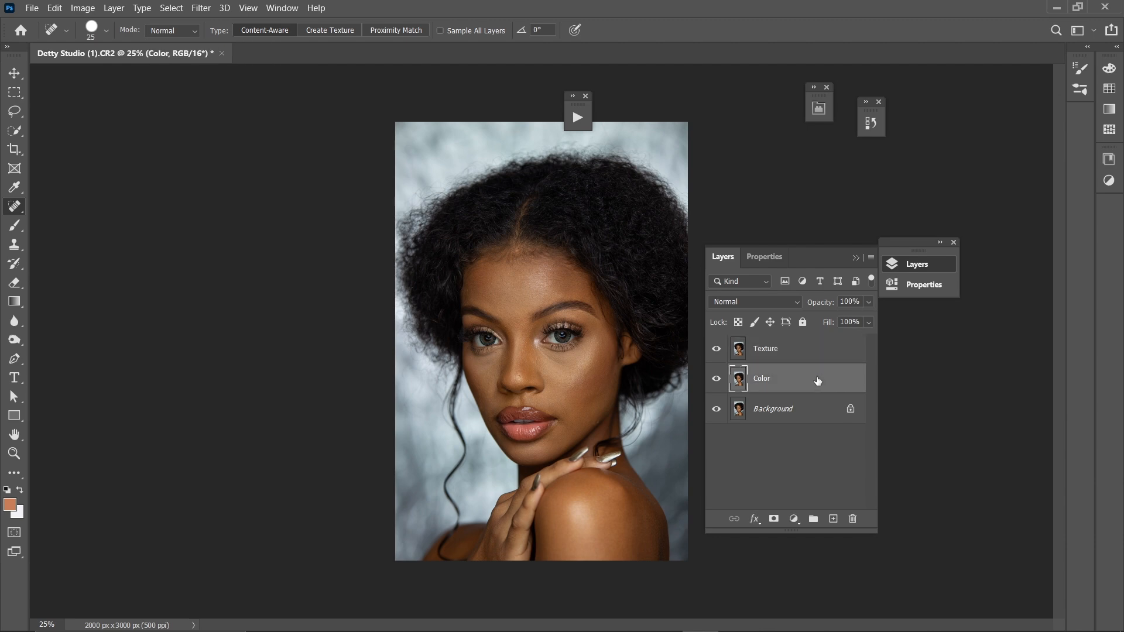
left_click(715, 350)
left_click(191, 10)
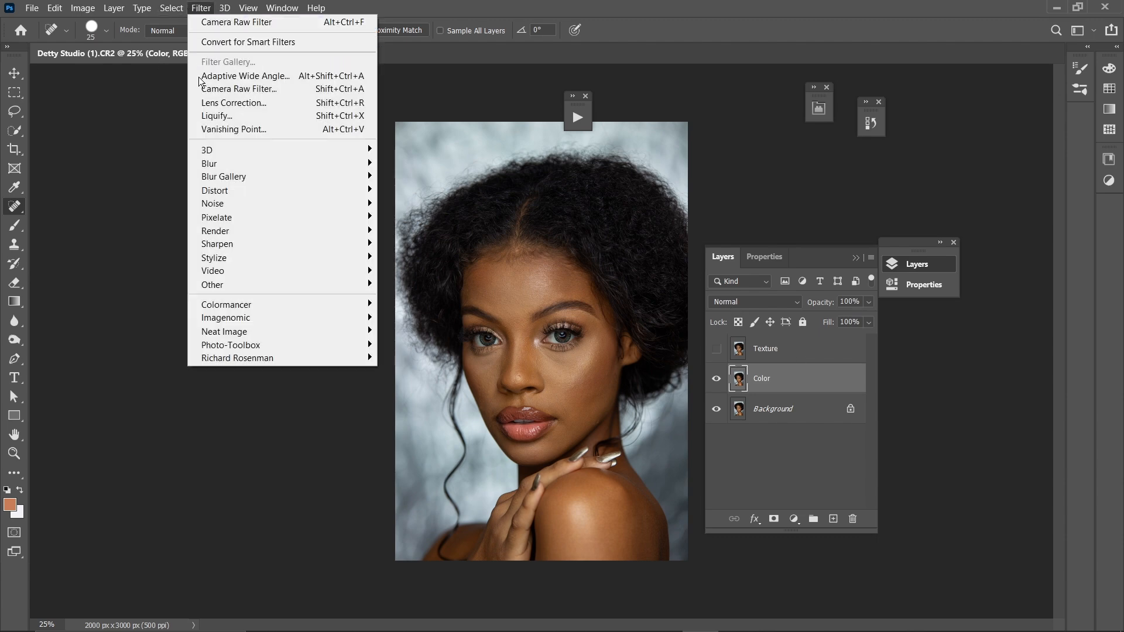
mouse_move(331, 161)
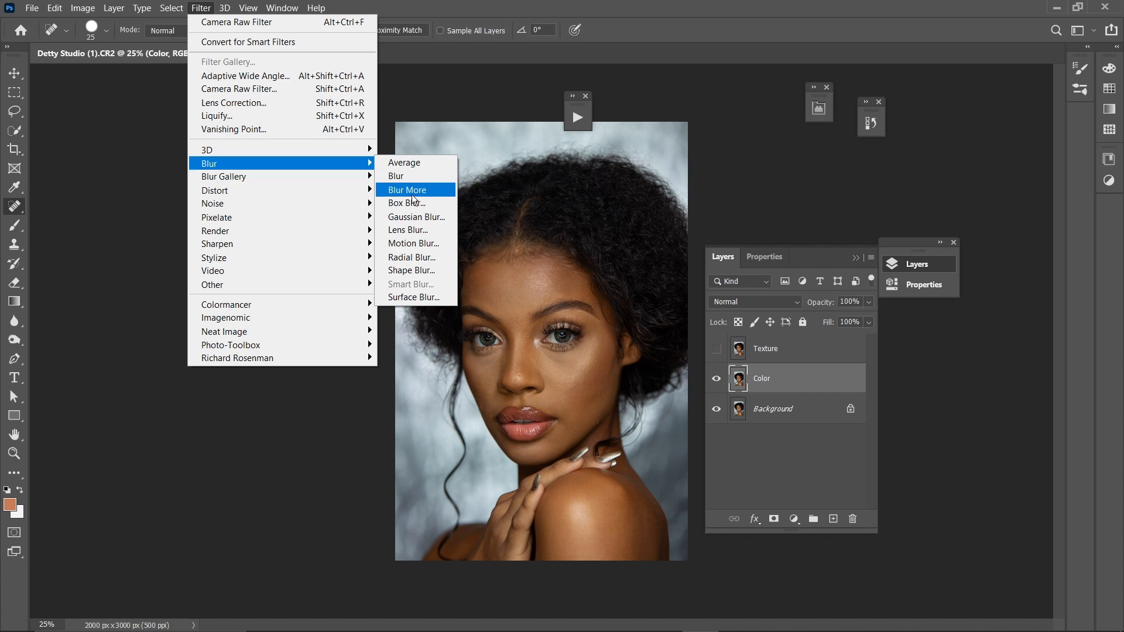
left_click(423, 218)
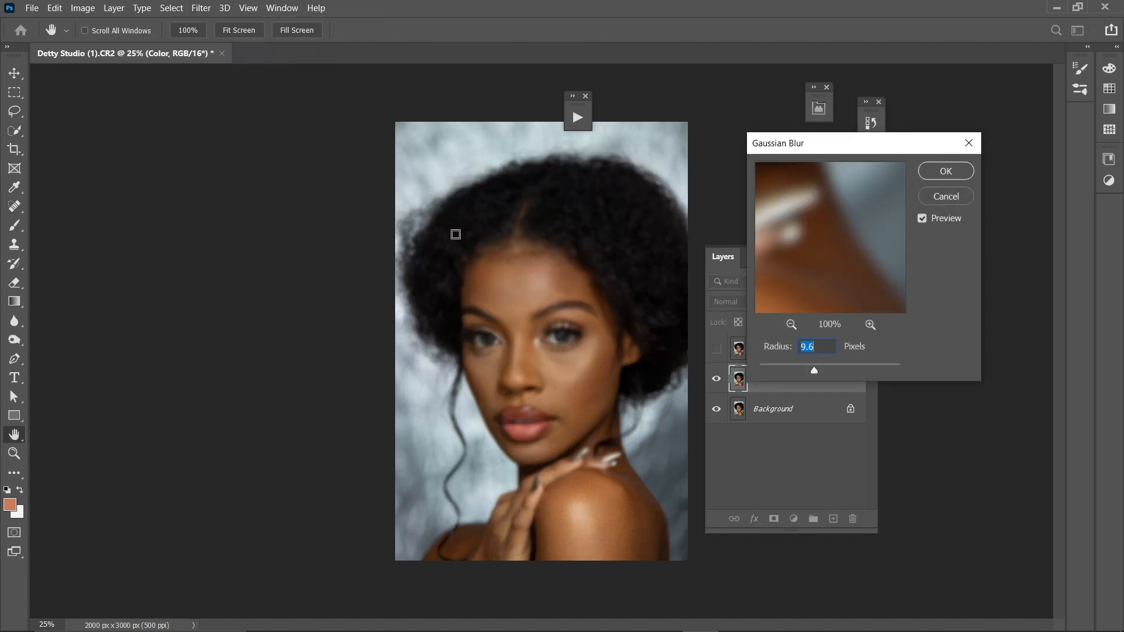
key("ctrl+plus")
left_click_drag(798, 241, 899, 305)
left_click_drag(813, 261, 894, 324)
left_click_drag(841, 223, 914, 362)
left_click_drag(821, 249, 773, 290)
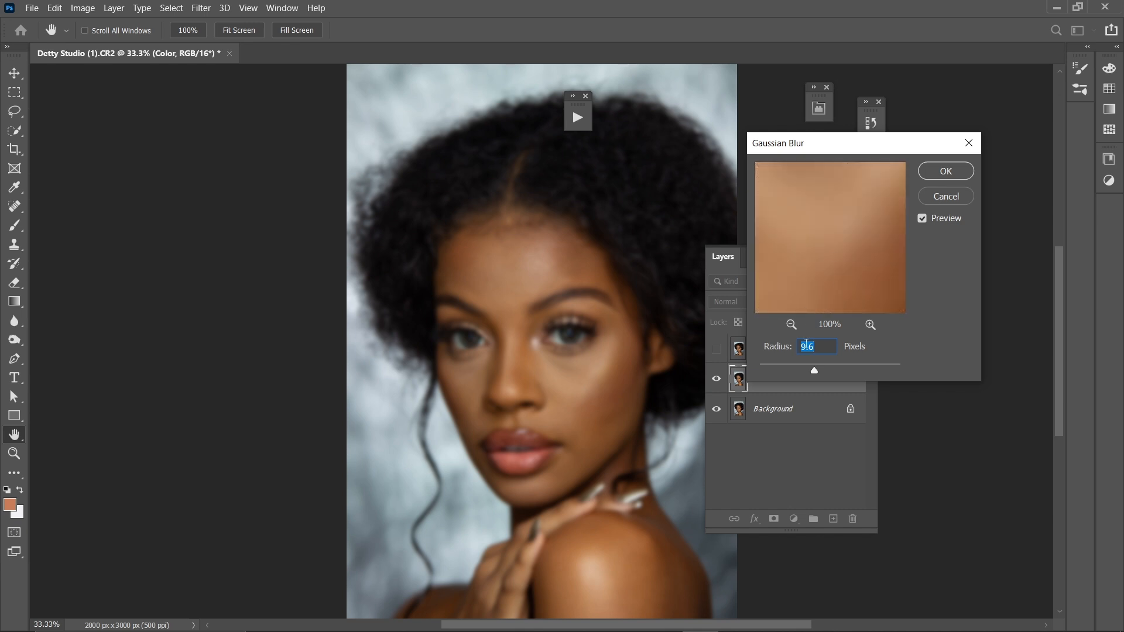
- Set the Gaussian Blur radius to 2.2 pixels while checking the skin texture in the preview, and apply it to the Color layer
left_click_drag(763, 371, 758, 371)
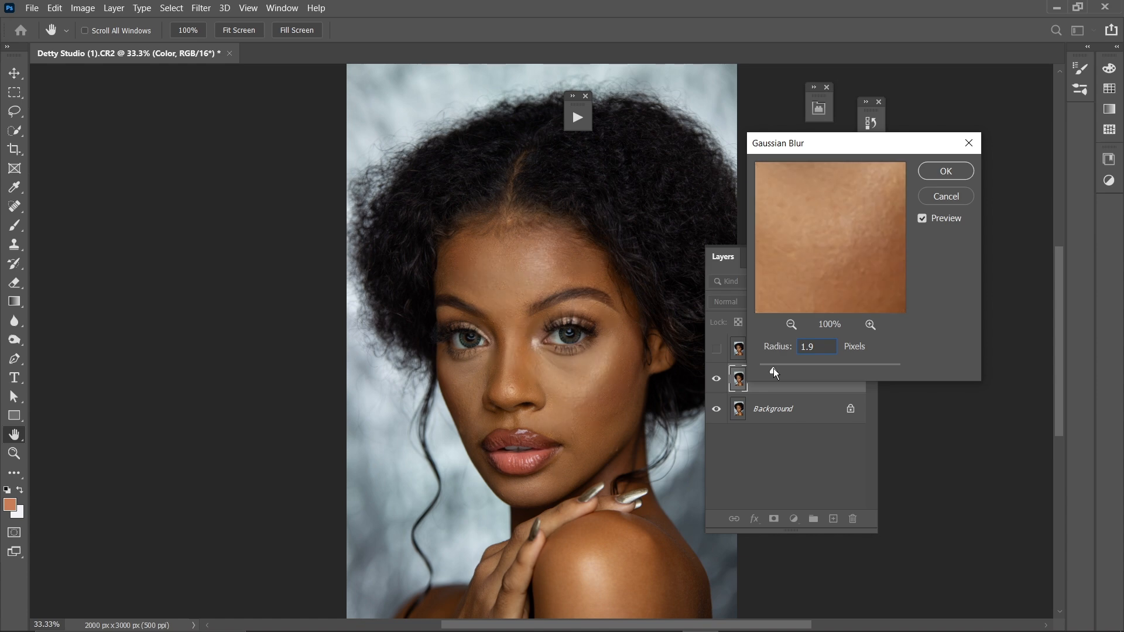
left_click_drag(775, 368, 775, 367)
left_click_drag(841, 231, 859, 283)
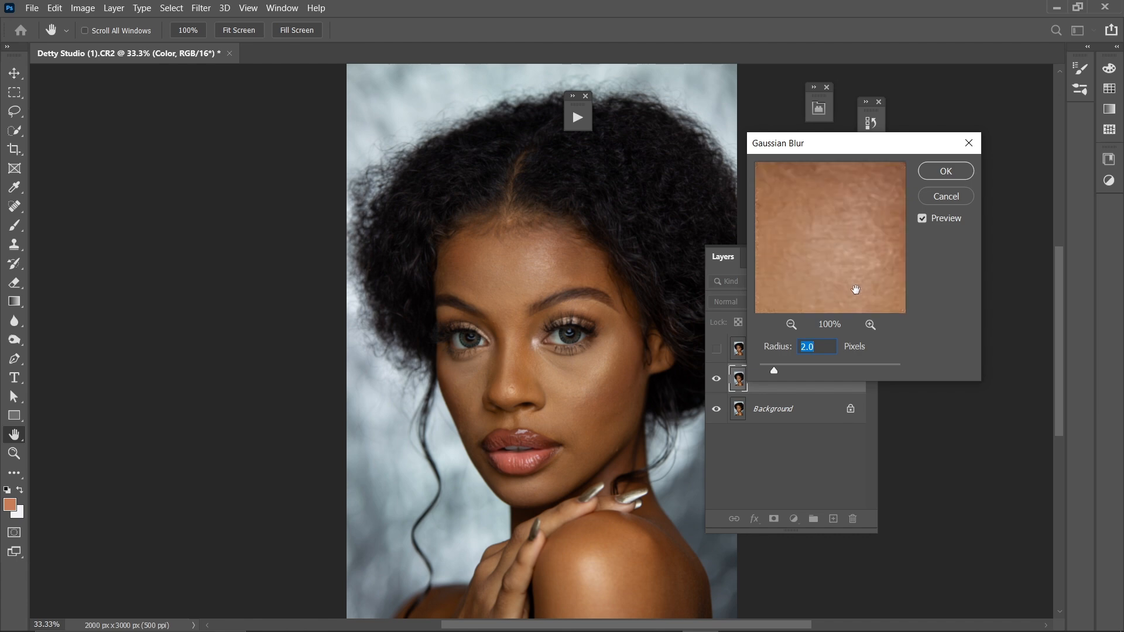
type("2.2")
left_click(777, 367)
left_click(945, 171)
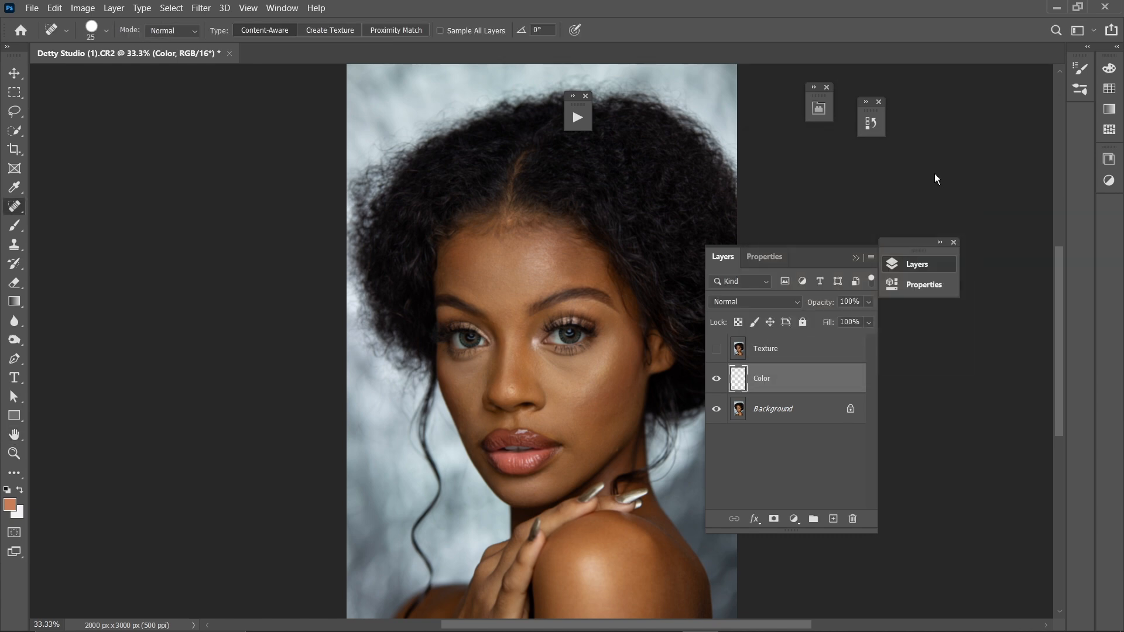
- Show the Texture layer and open Apply Image on it, choosing the Color layer as the source layer
left_click(806, 350)
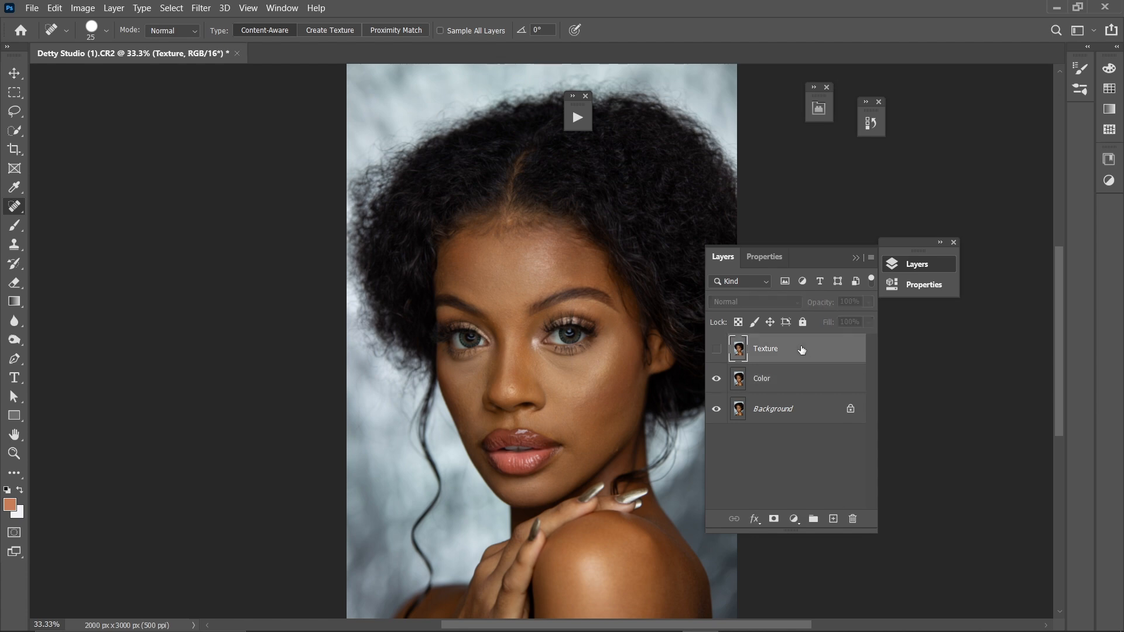
left_click(716, 350)
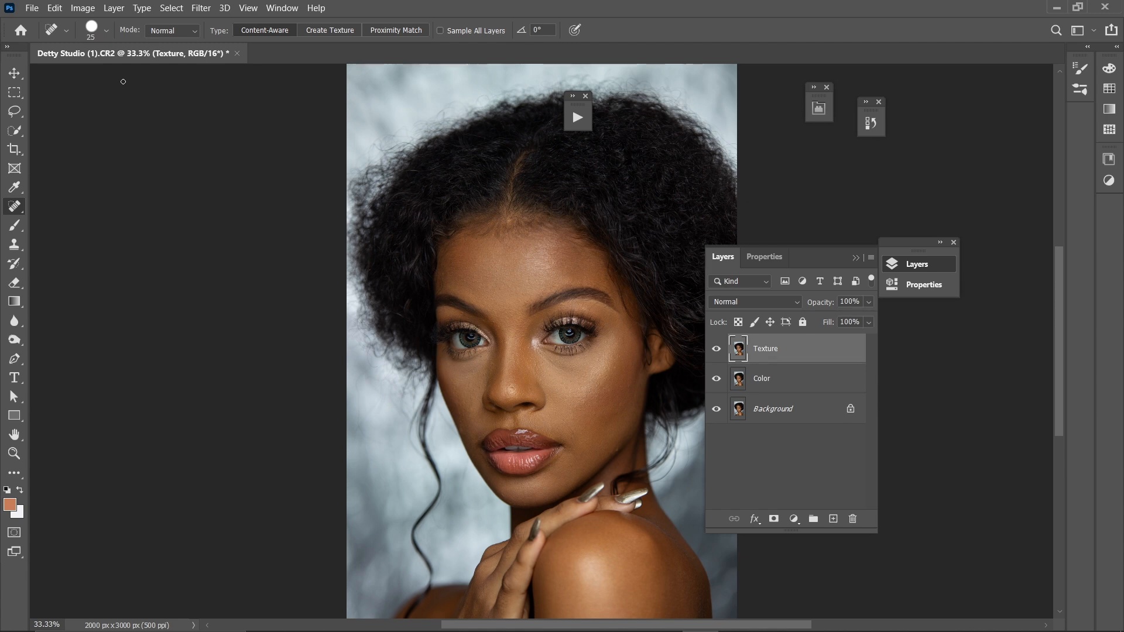
left_click(80, 8)
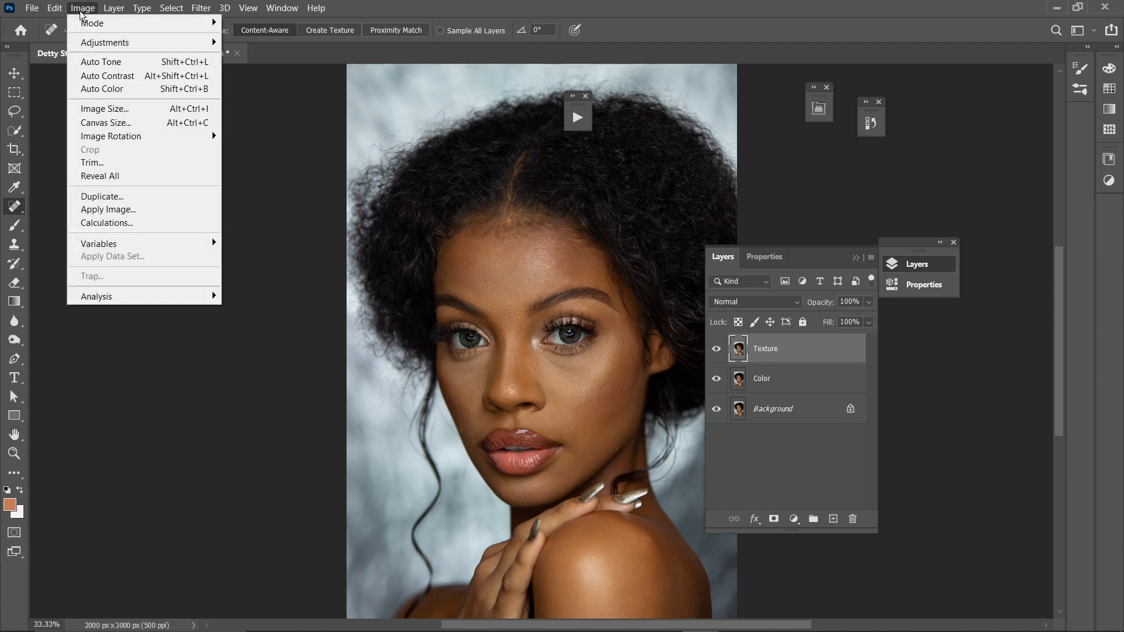
left_click(132, 210)
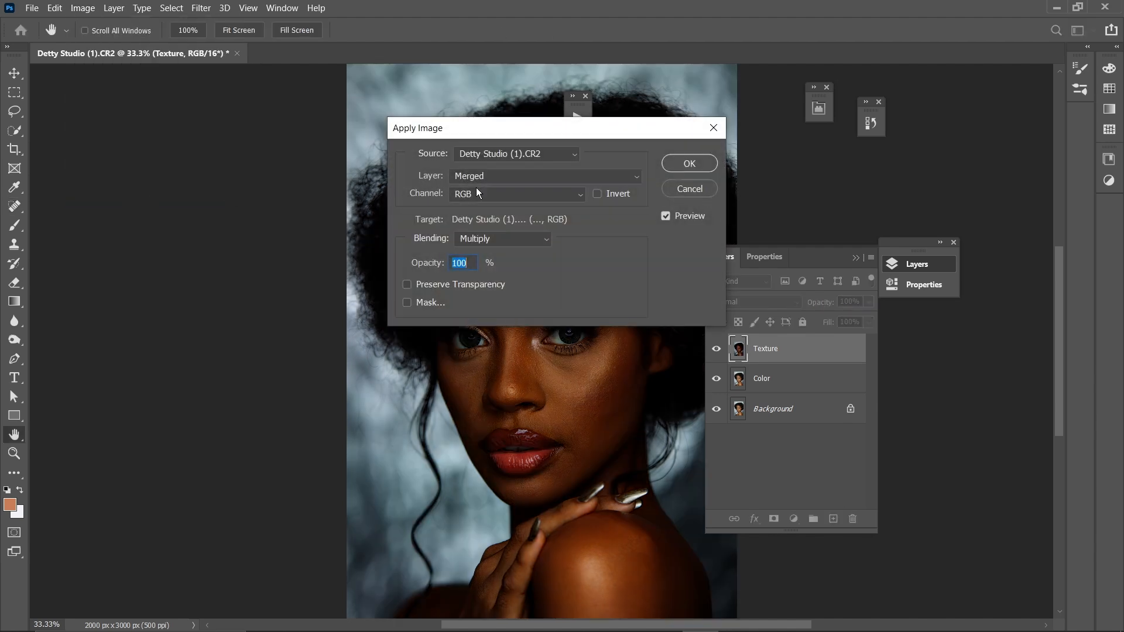
left_click_drag(547, 134, 236, 188)
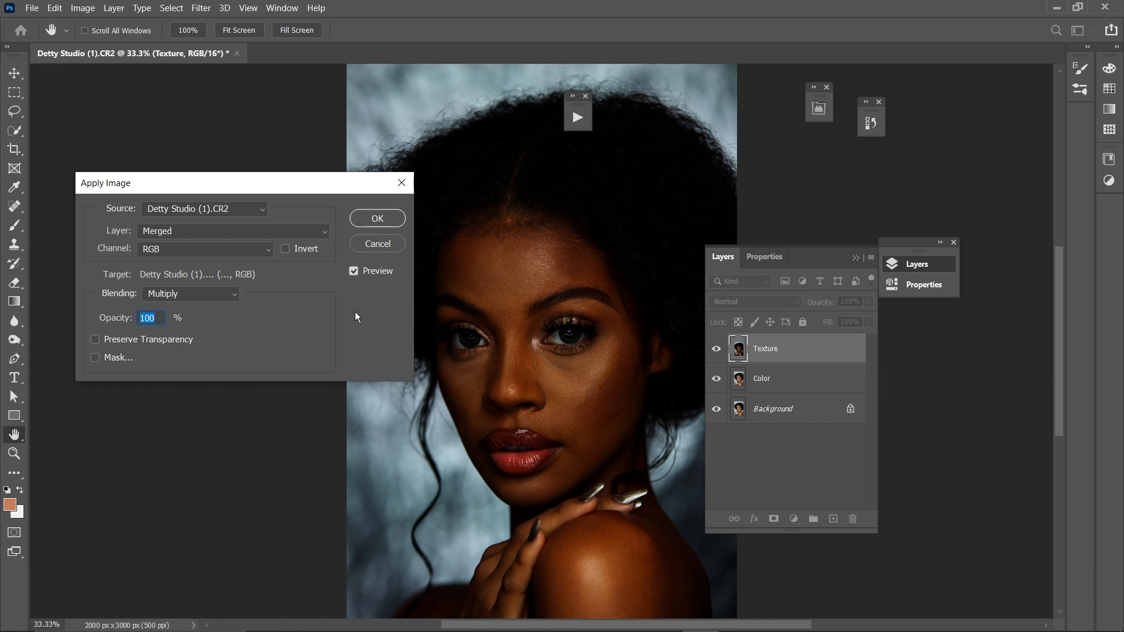
left_click(174, 231)
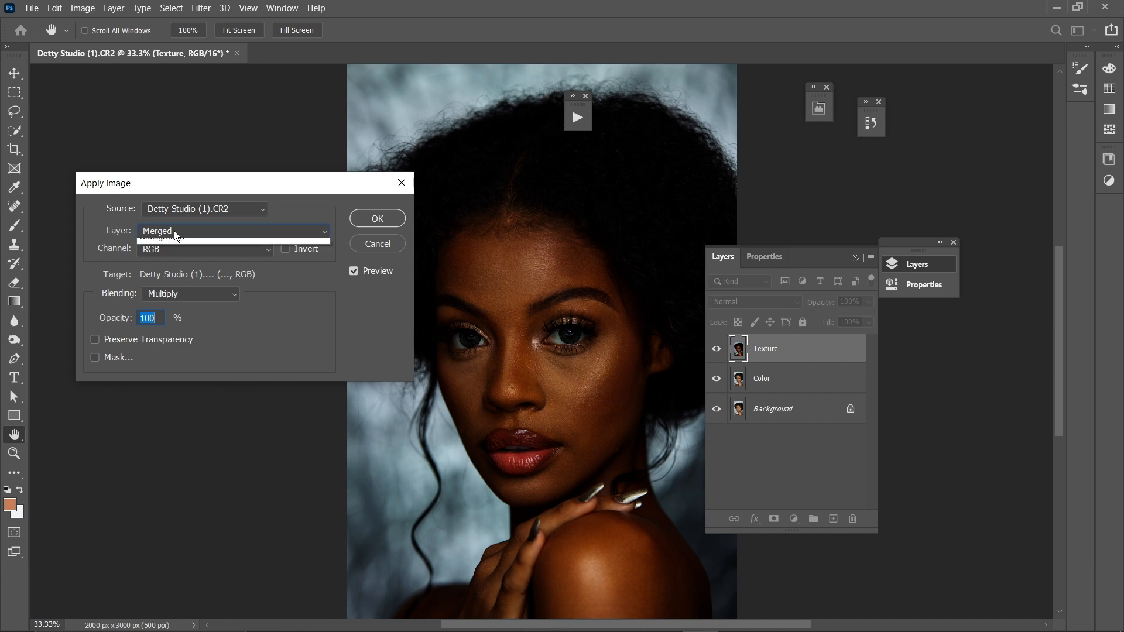
left_click(159, 284)
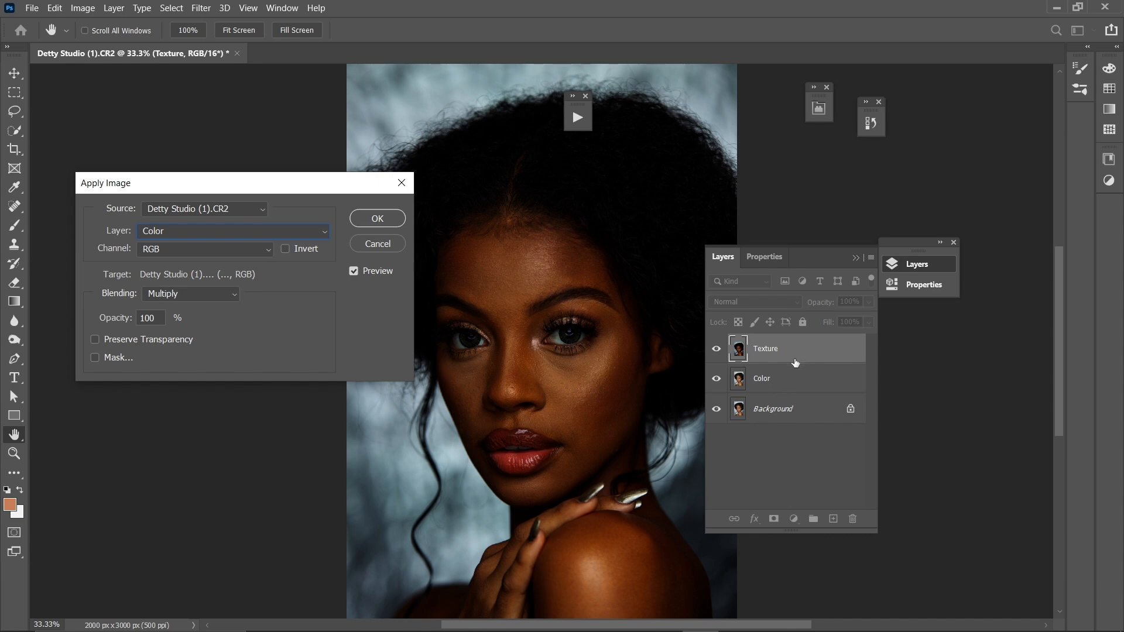
left_click(182, 240)
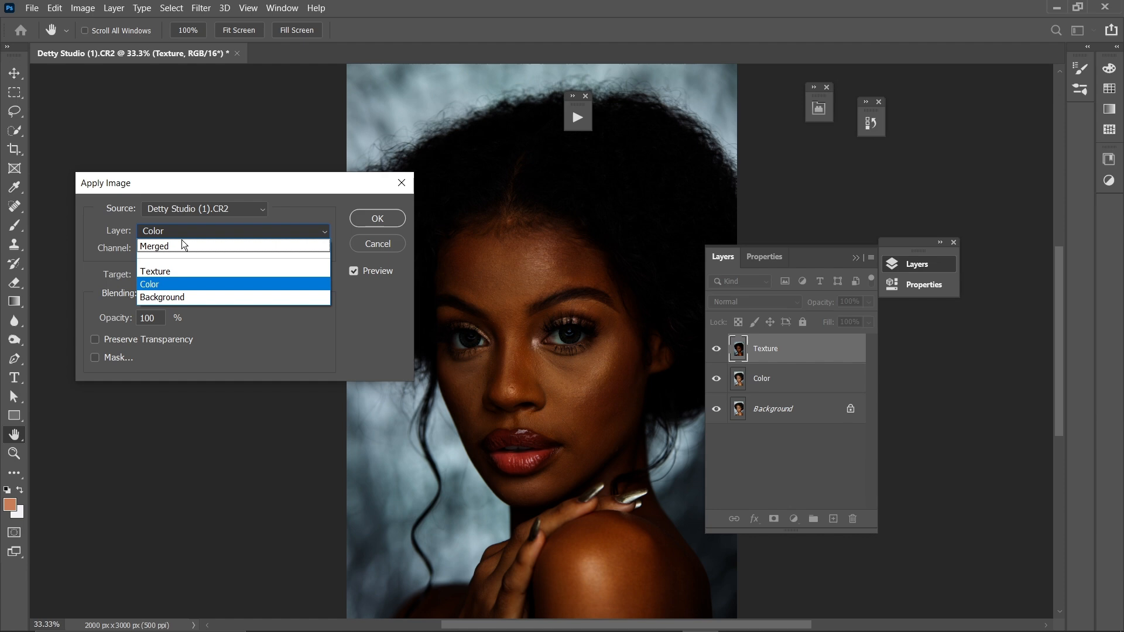
left_click(158, 282)
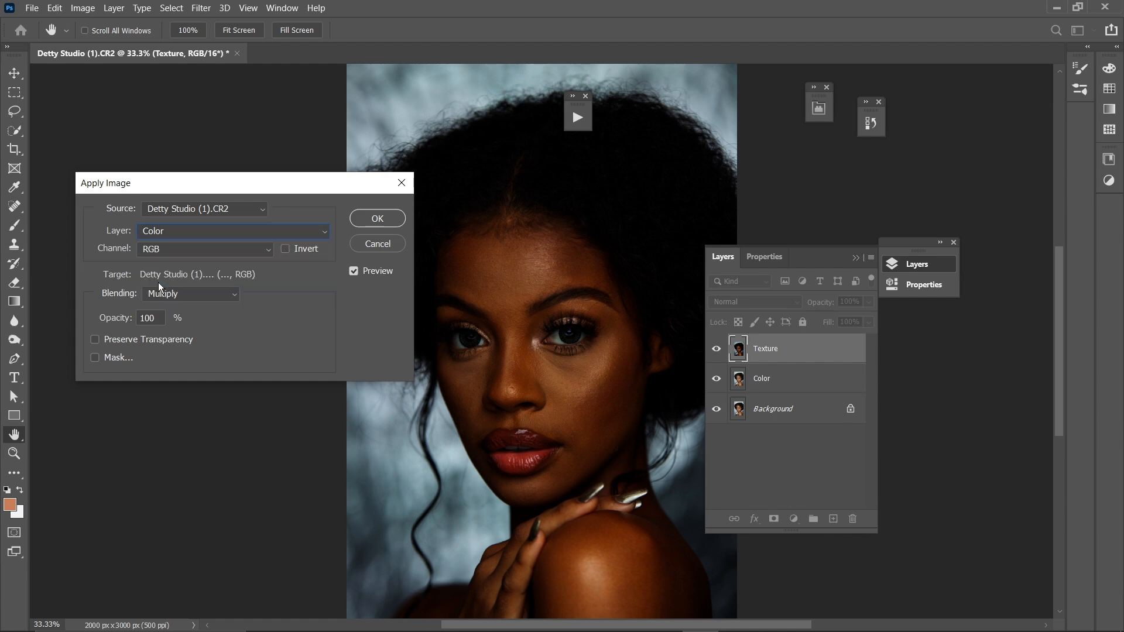
- Set the Apply Image blending to Add with scale 2 and the source inverted, and apply it to the Texture layer
left_click(201, 297)
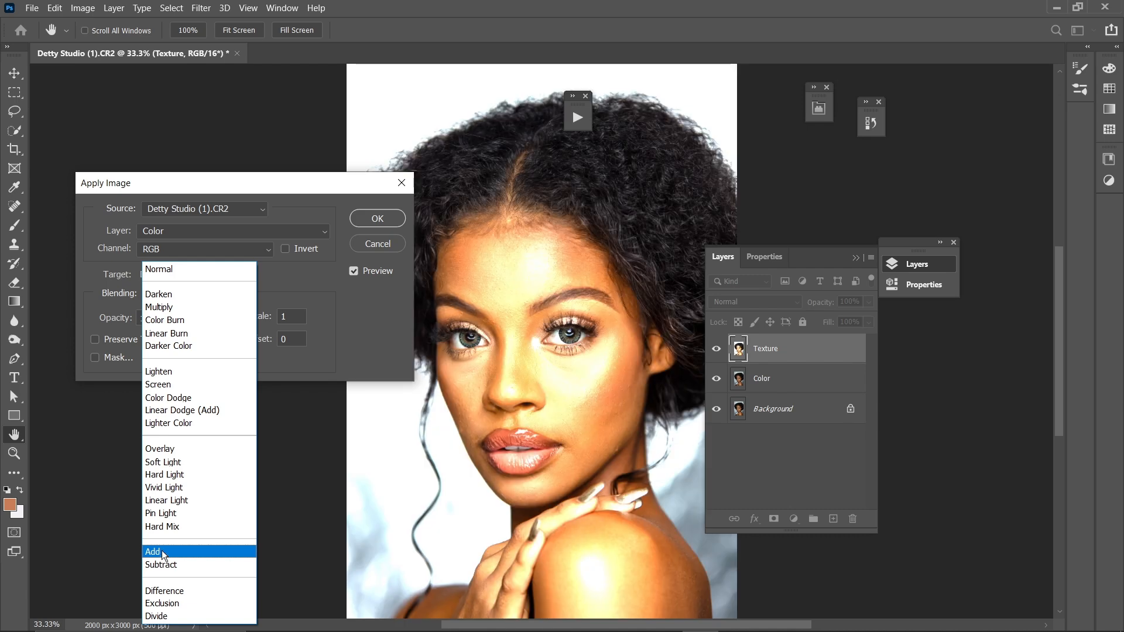
left_click(162, 550)
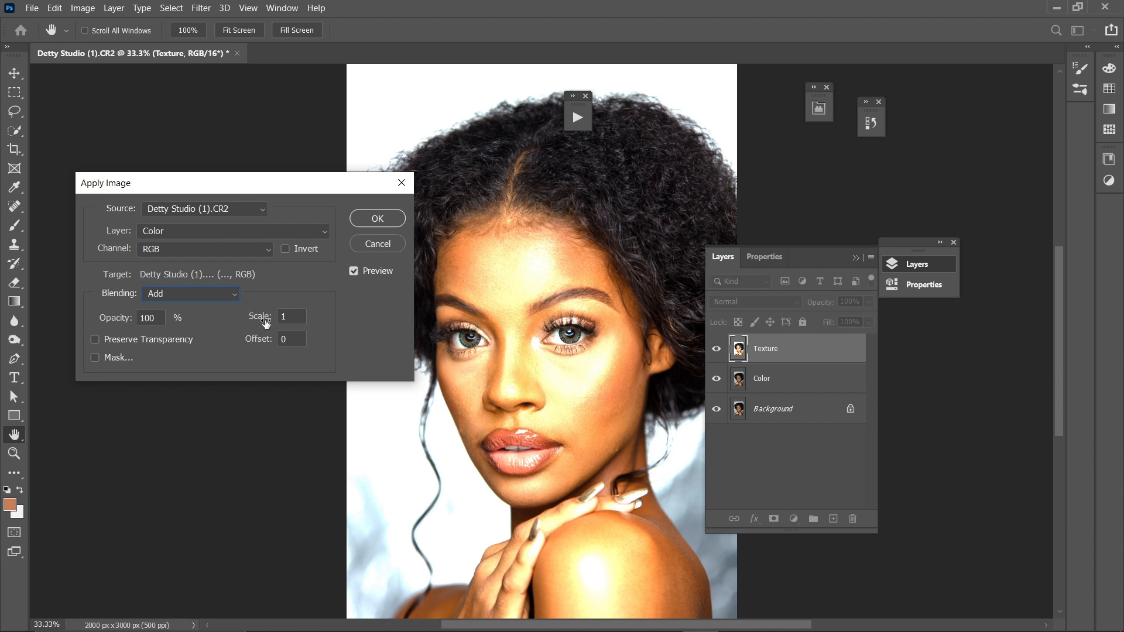
left_click(288, 315)
type("2")
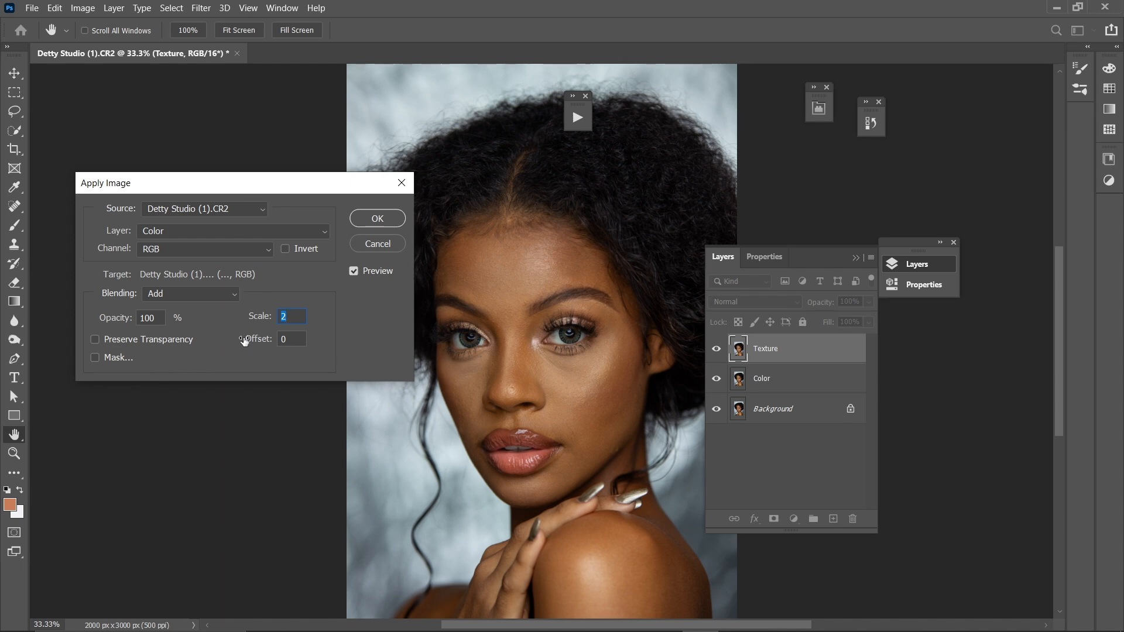
left_click(287, 248)
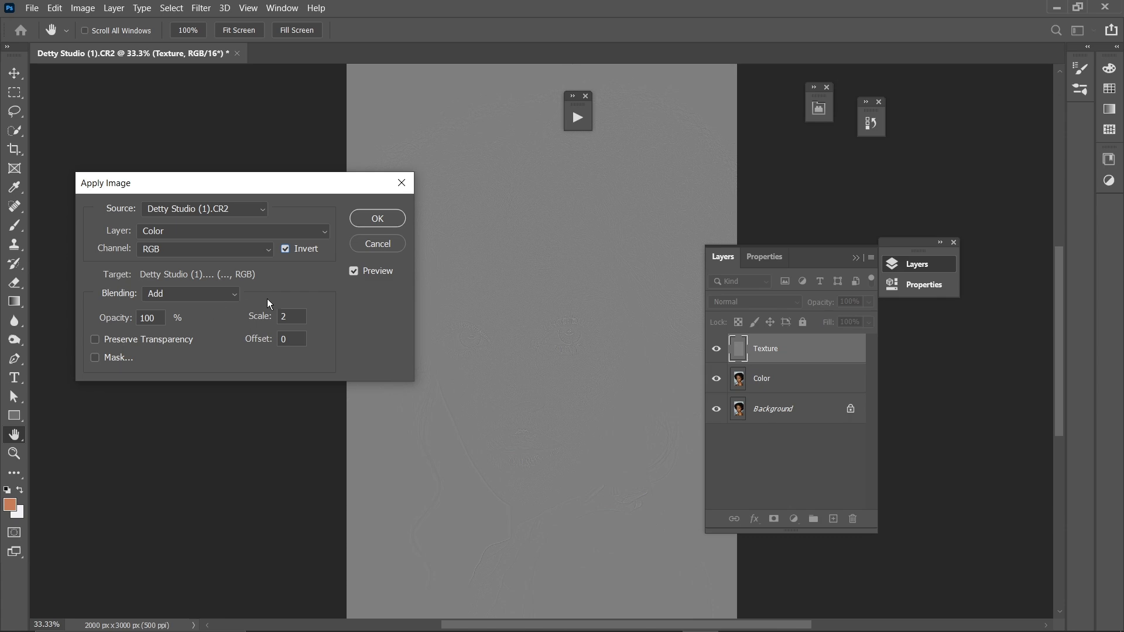
left_click(205, 289)
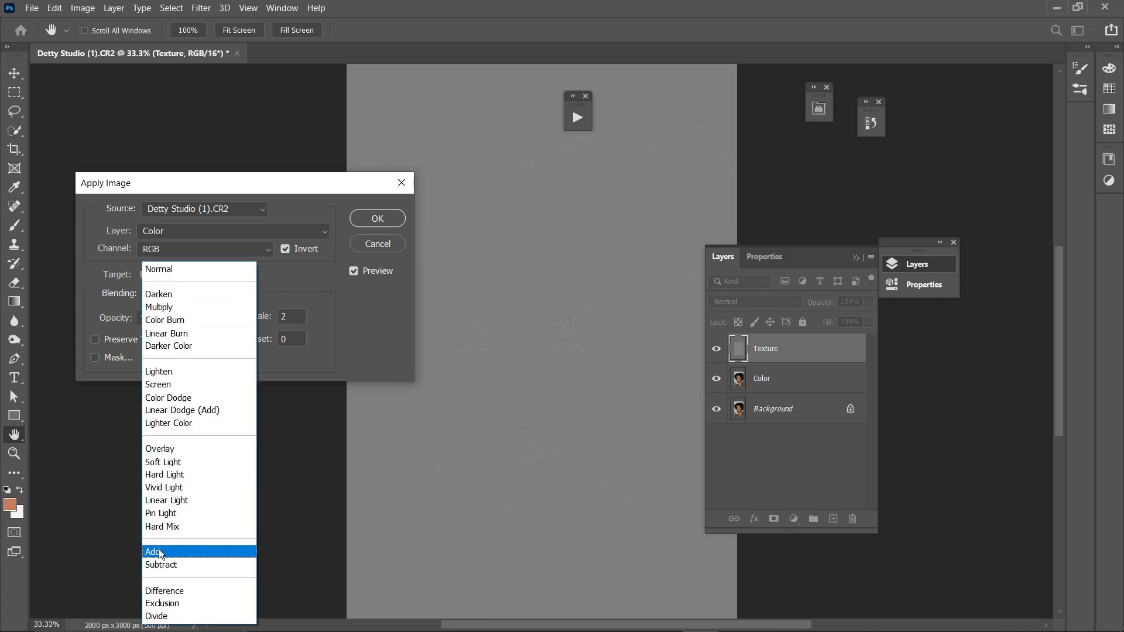
left_click(157, 553)
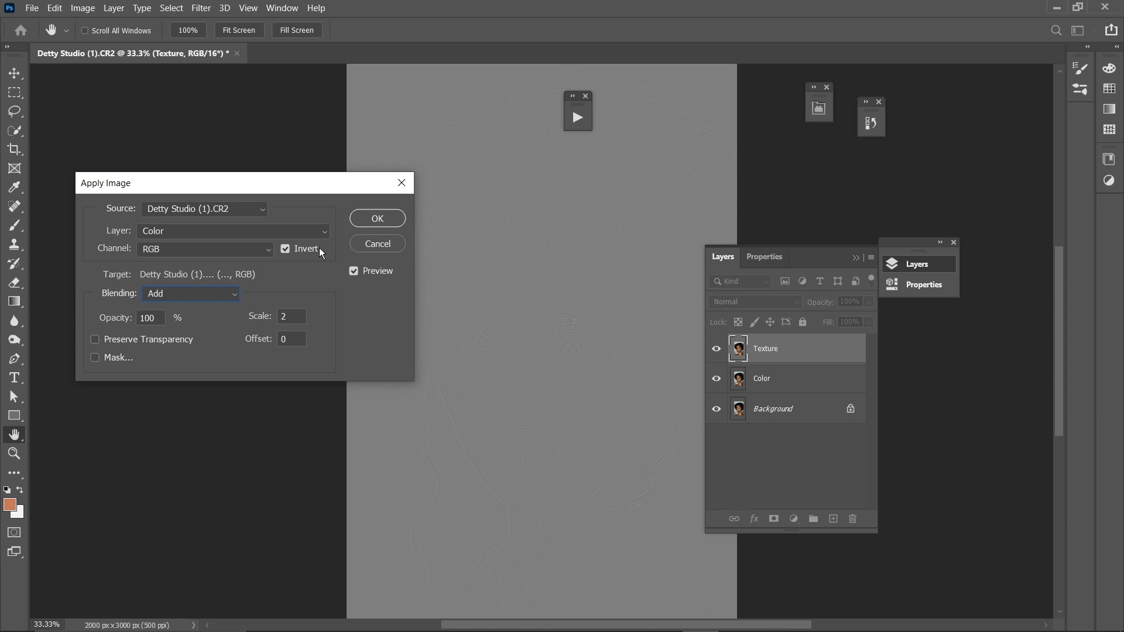
left_click(371, 222)
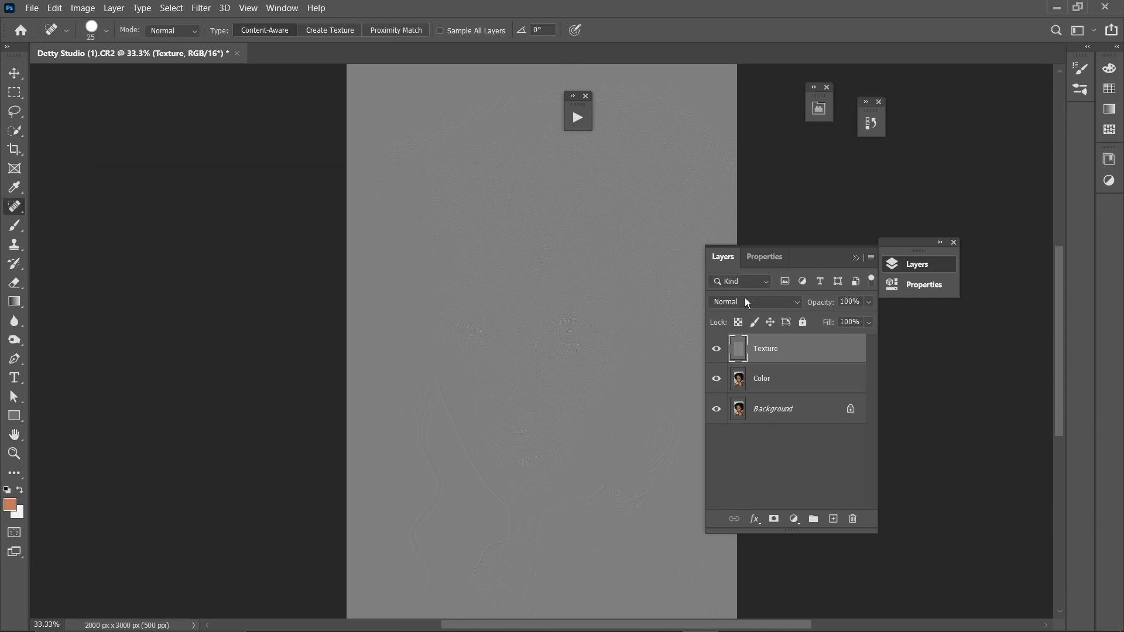
- Set the Texture layer's blend mode to Linear Light and check the skin close up
left_click(750, 303)
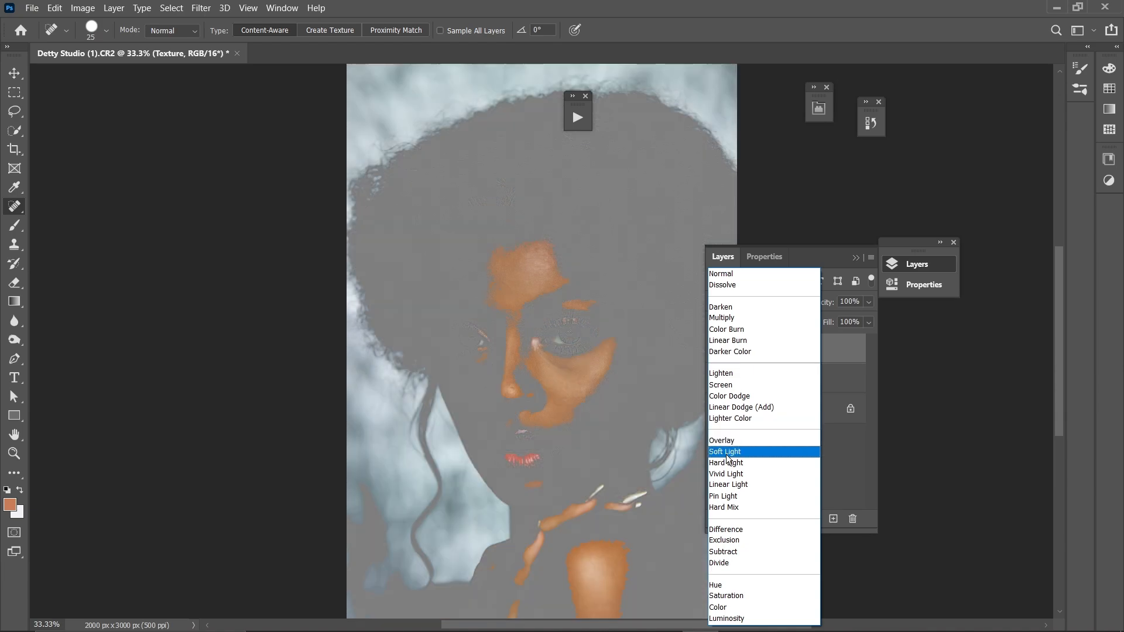
left_click(736, 484)
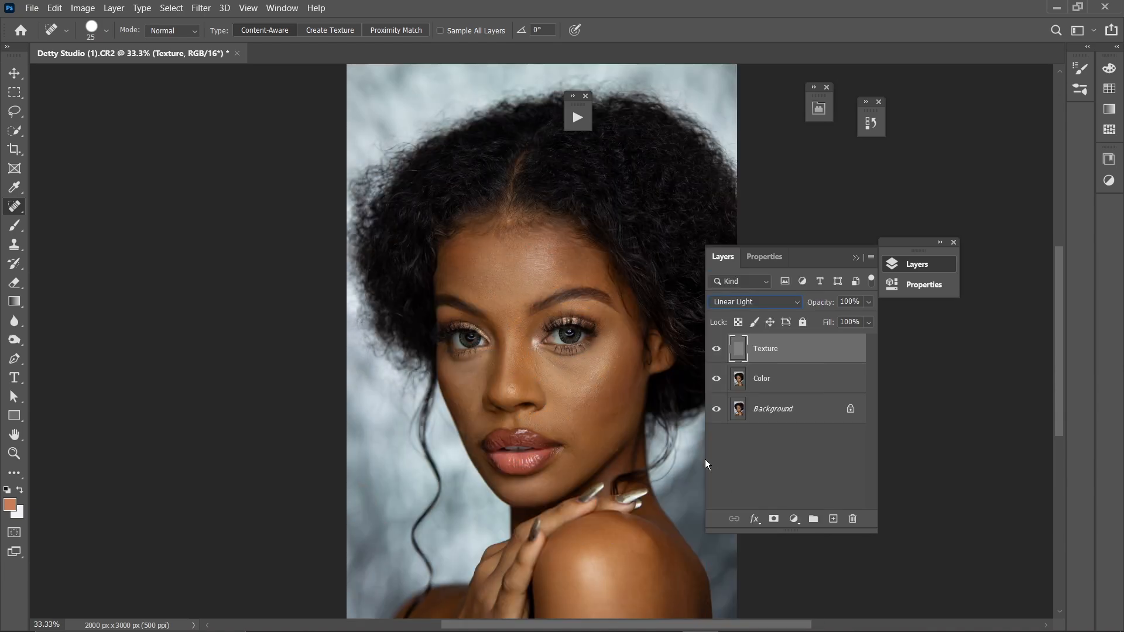
scroll(543, 308, "up", 3)
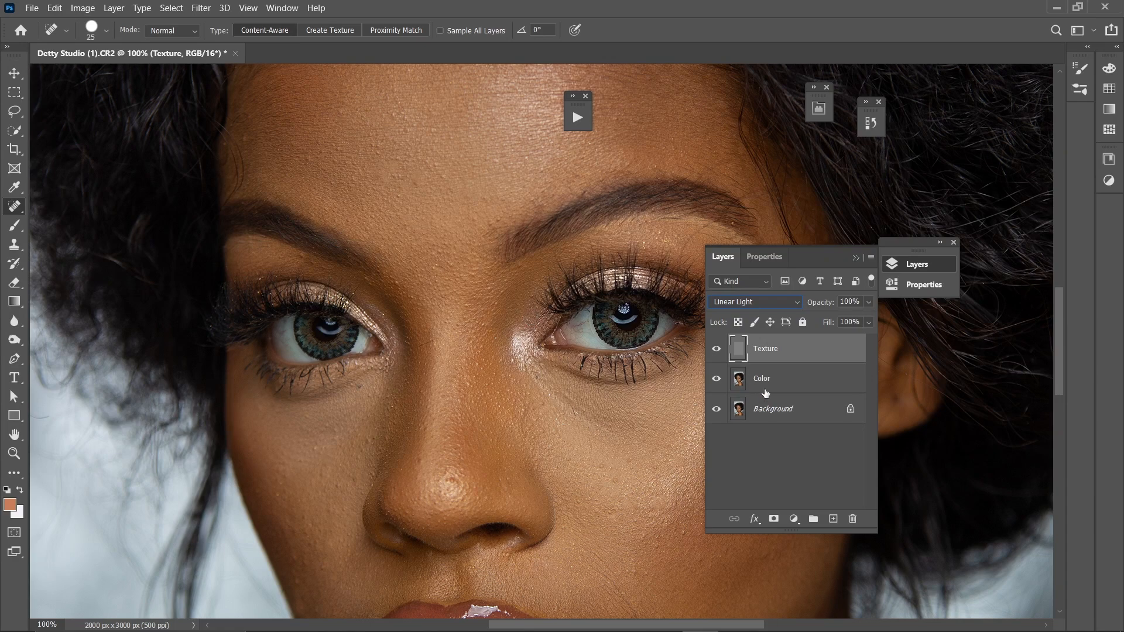
- Select the Color layer and outline the forehead between the hairline and the eyebrows with the Lasso tool
left_click(776, 382)
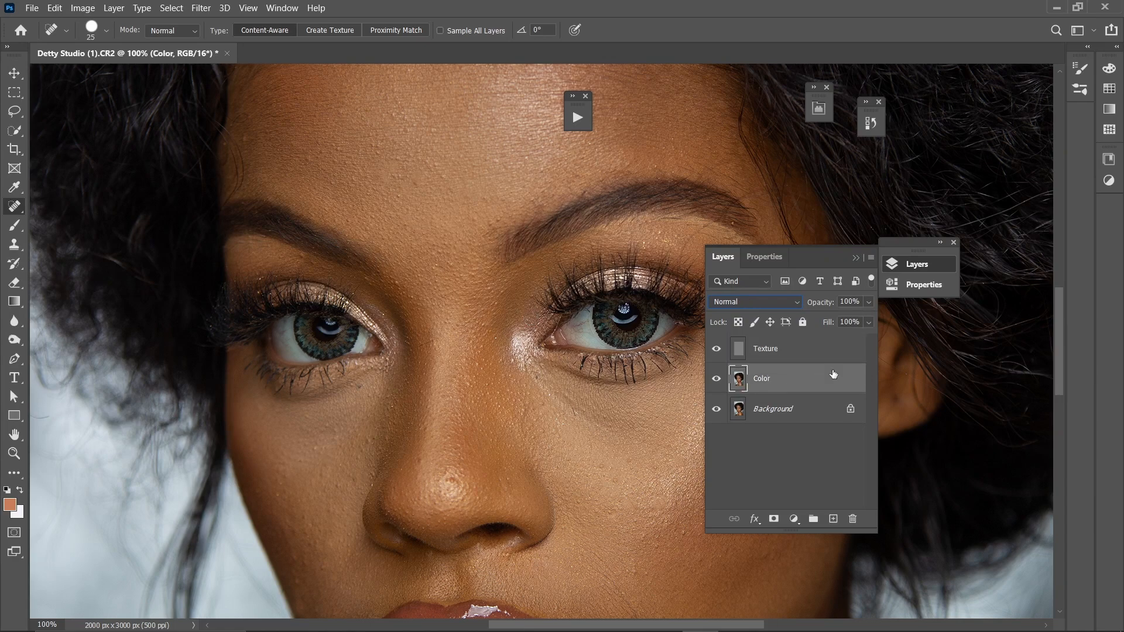
key("ctrl+minus")
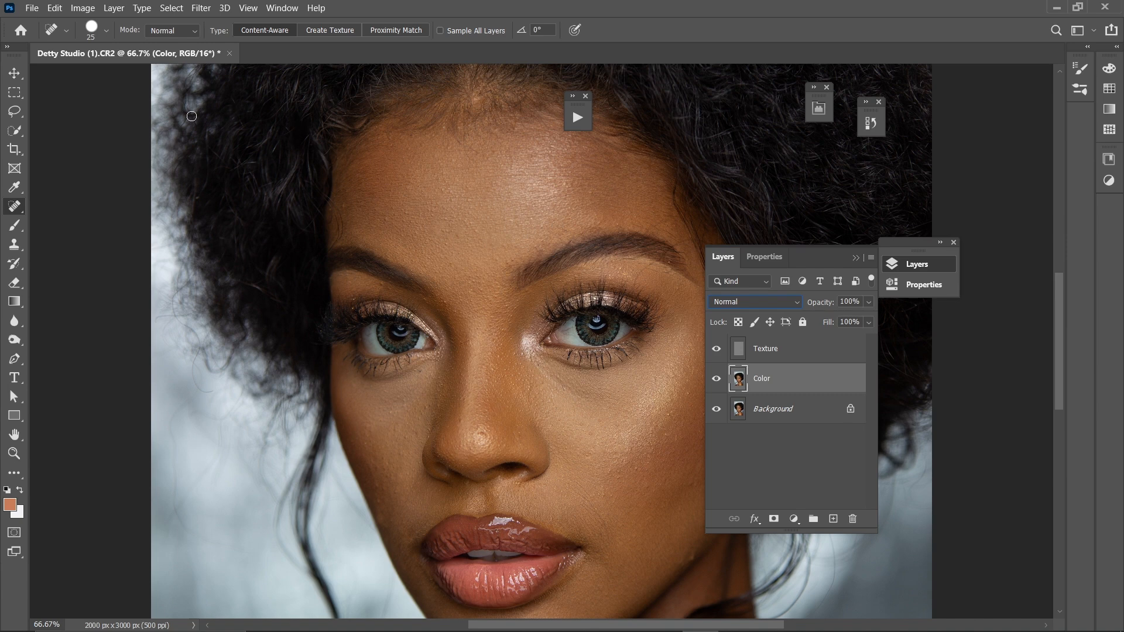
left_click(14, 112)
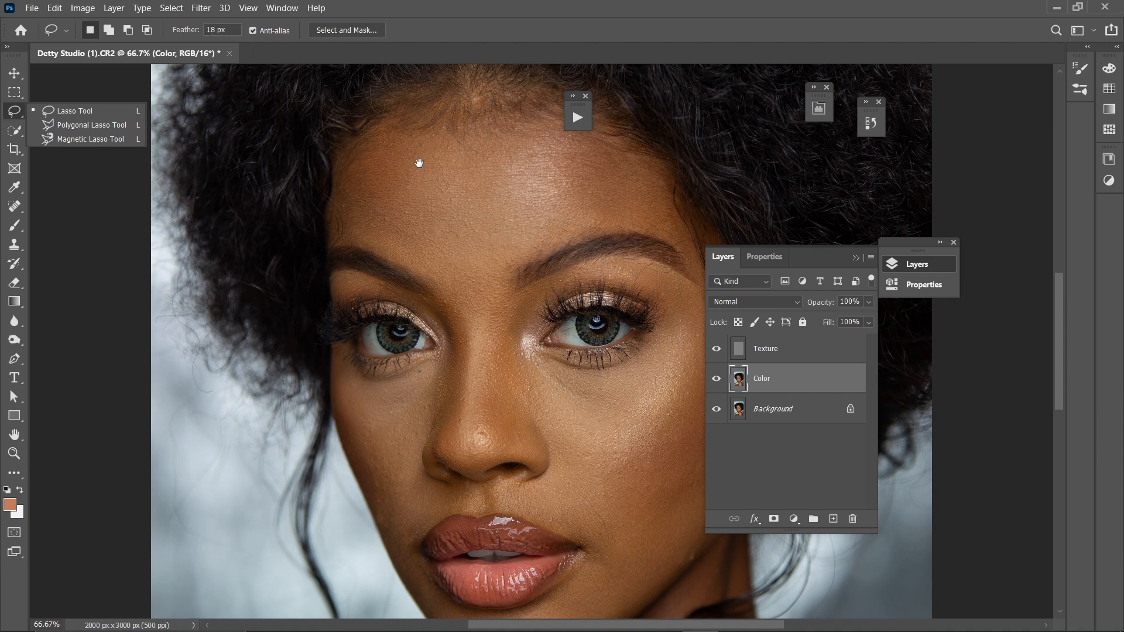
left_click_drag(416, 163, 359, 285)
key("ctrl+plus")
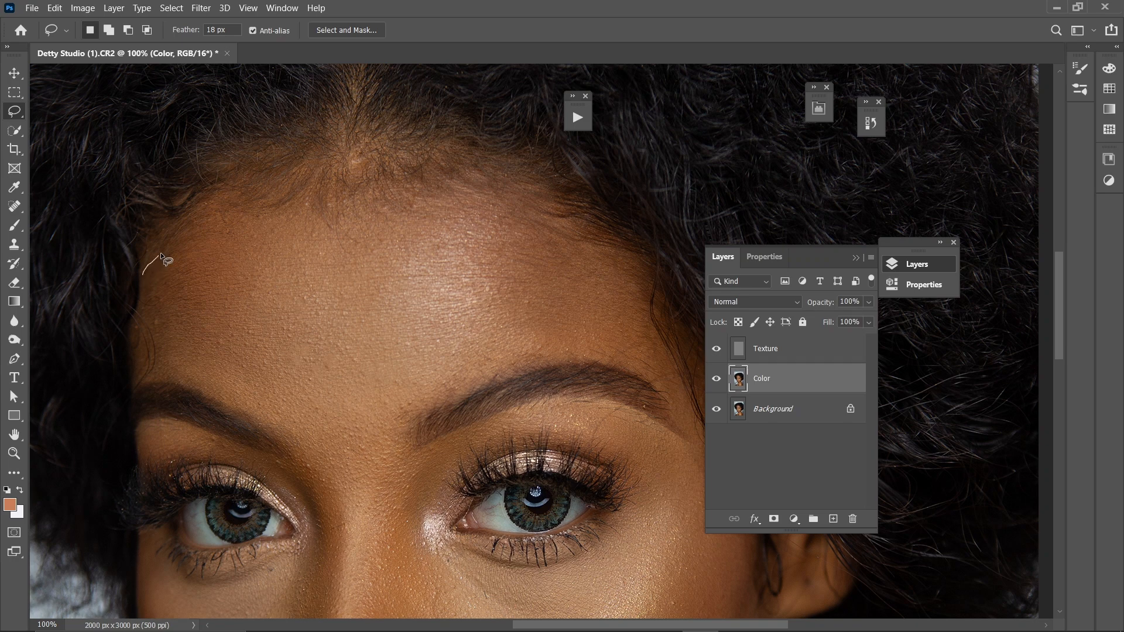
left_click_drag(298, 206, 391, 186)
mouse_move(556, 199)
left_mouse_down()
mouse_move(636, 283)
mouse_move(672, 376)
mouse_move(640, 365)
mouse_move(278, 409)
mouse_move(142, 270)
left_mouse_up()
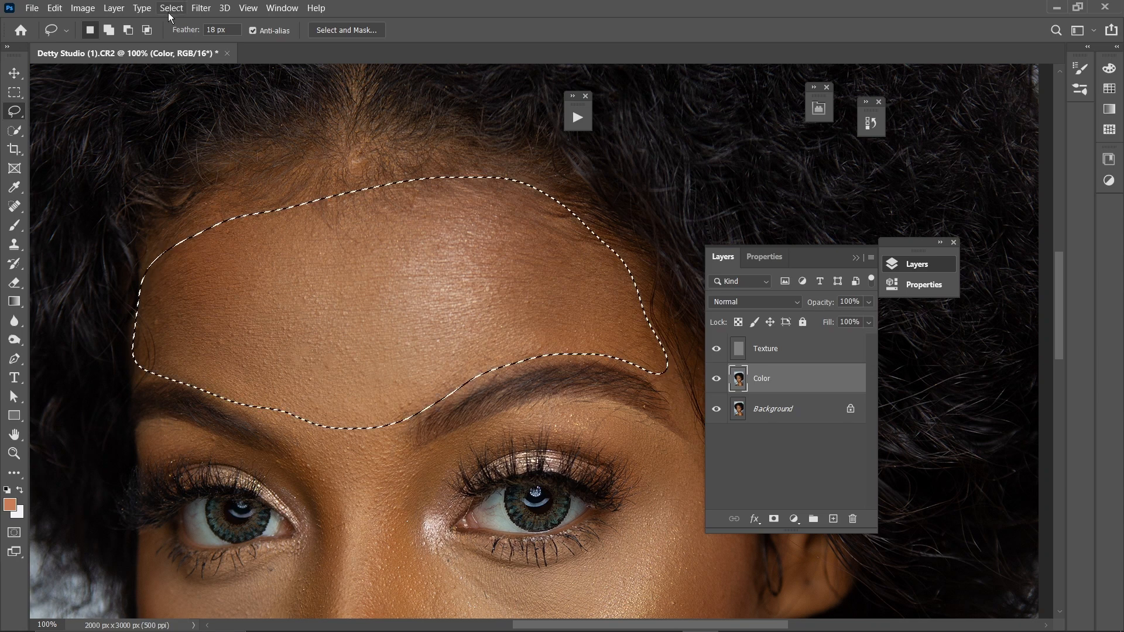
- Apply a Gaussian Blur with a 26.3-pixel radius to the forehead selection on the Color layer, and deselect it
left_click(207, 6)
mouse_move(203, 166)
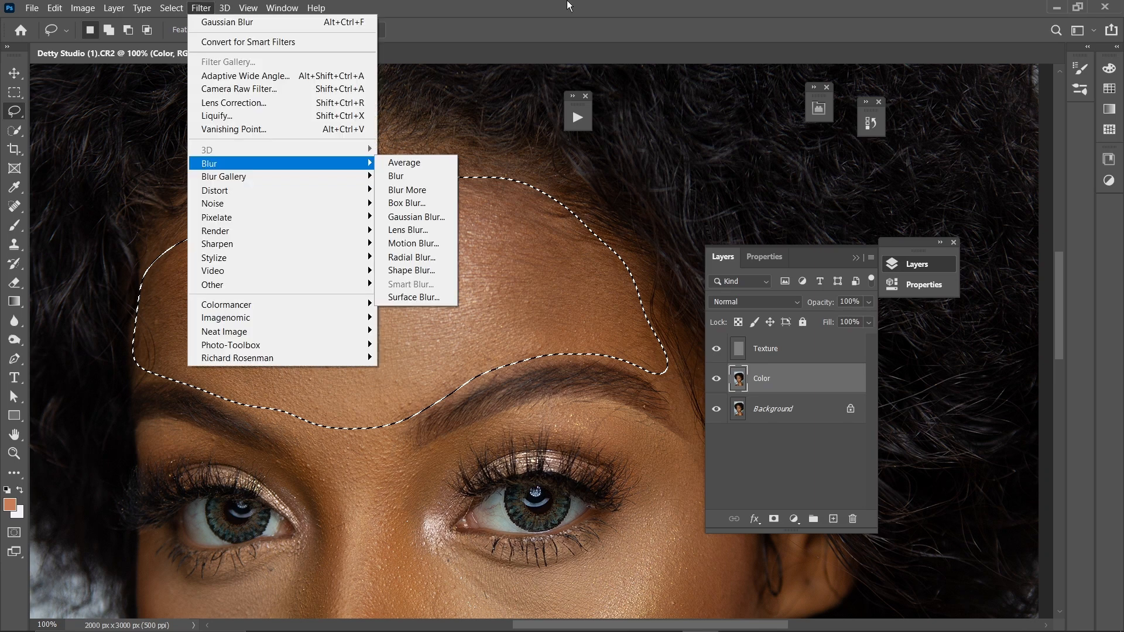
key("Escape")
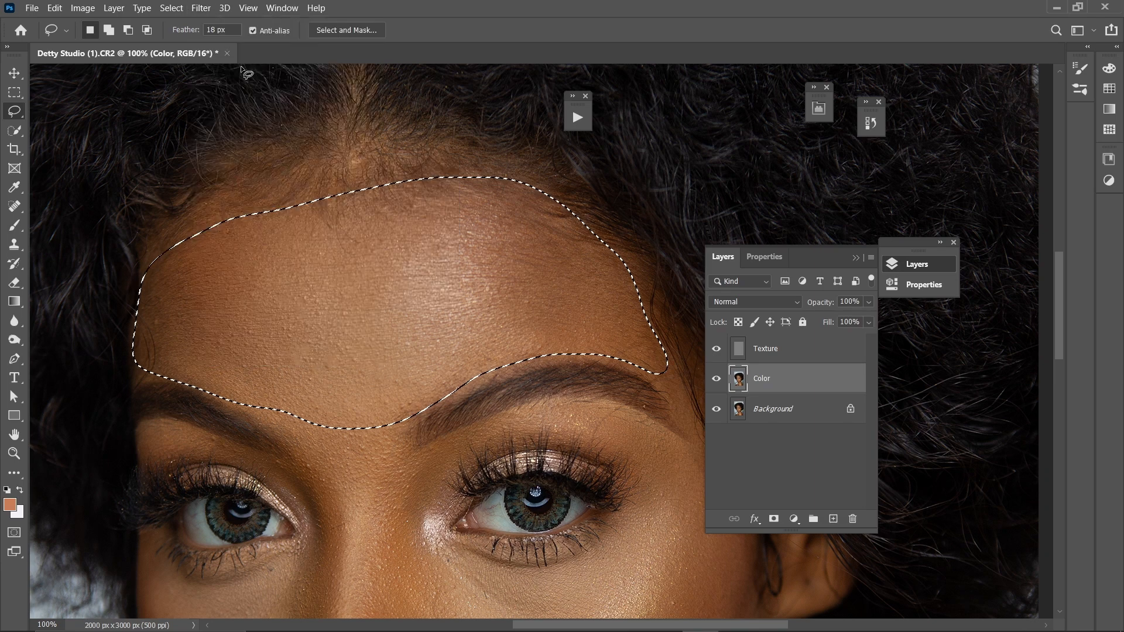
left_click(201, 8)
mouse_move(210, 164)
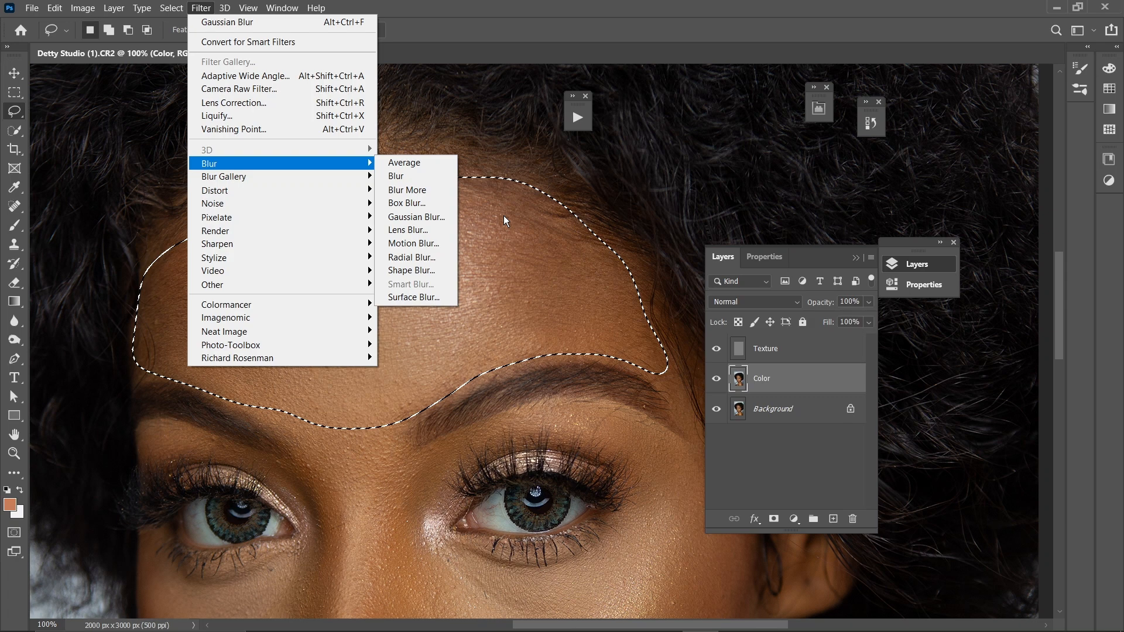
left_click(440, 217)
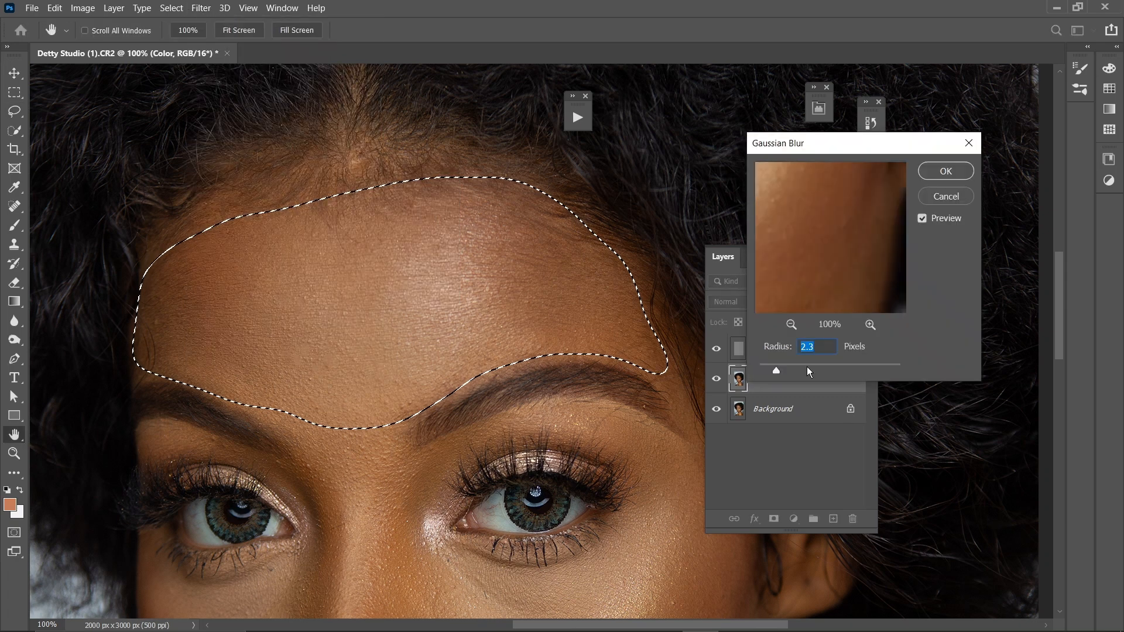
left_click_drag(807, 366, 805, 370)
left_click_drag(821, 367, 825, 370)
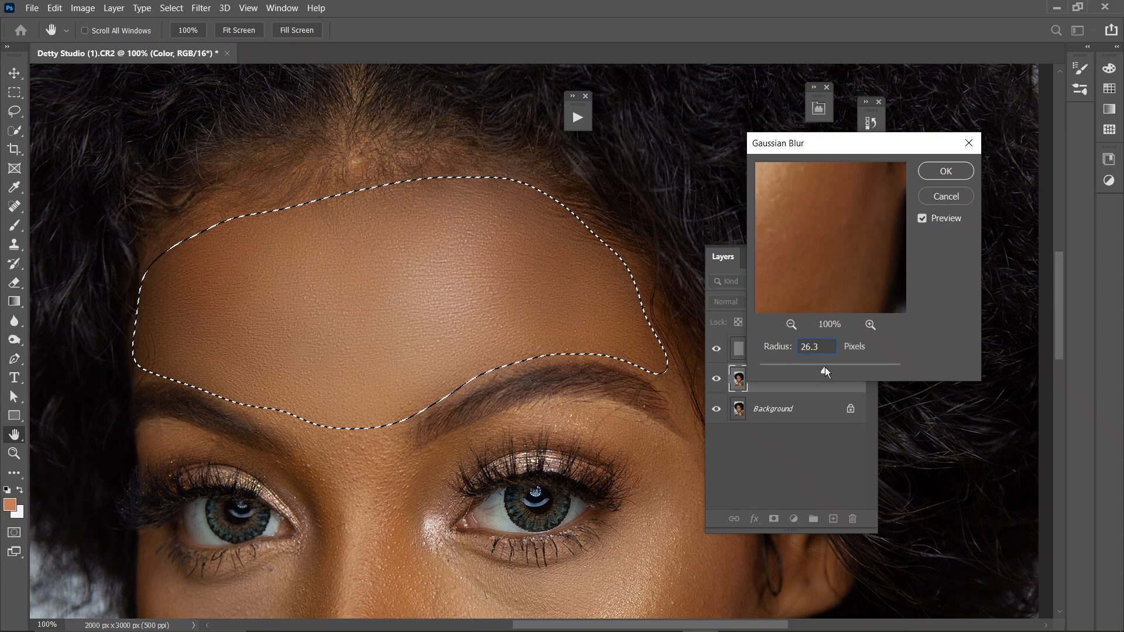
left_click_drag(823, 367, 824, 370)
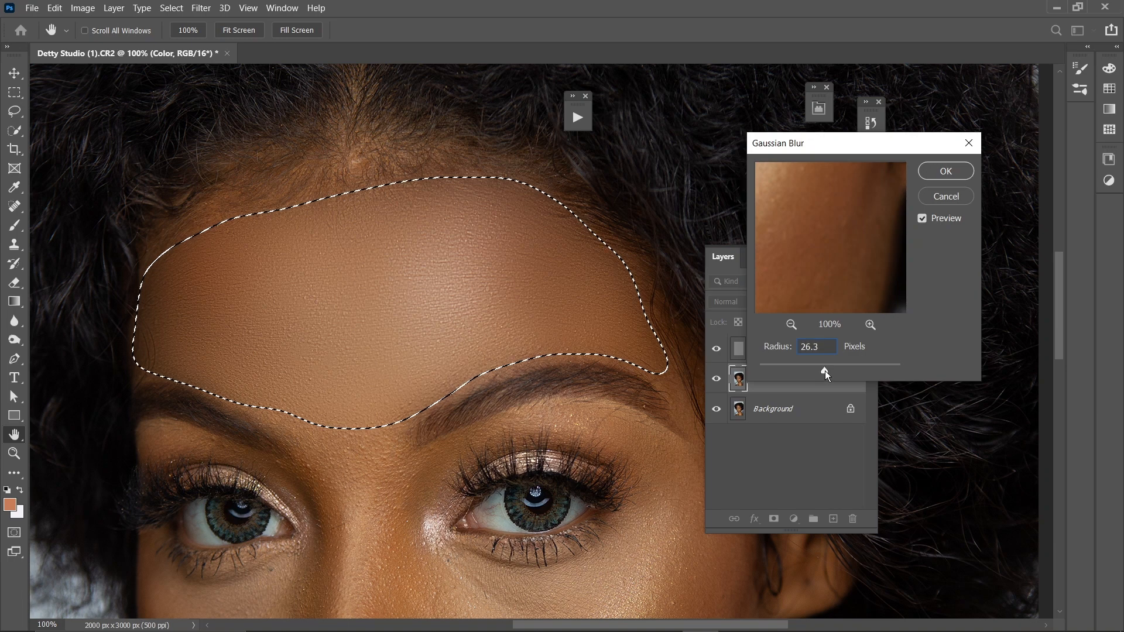
left_click(941, 171)
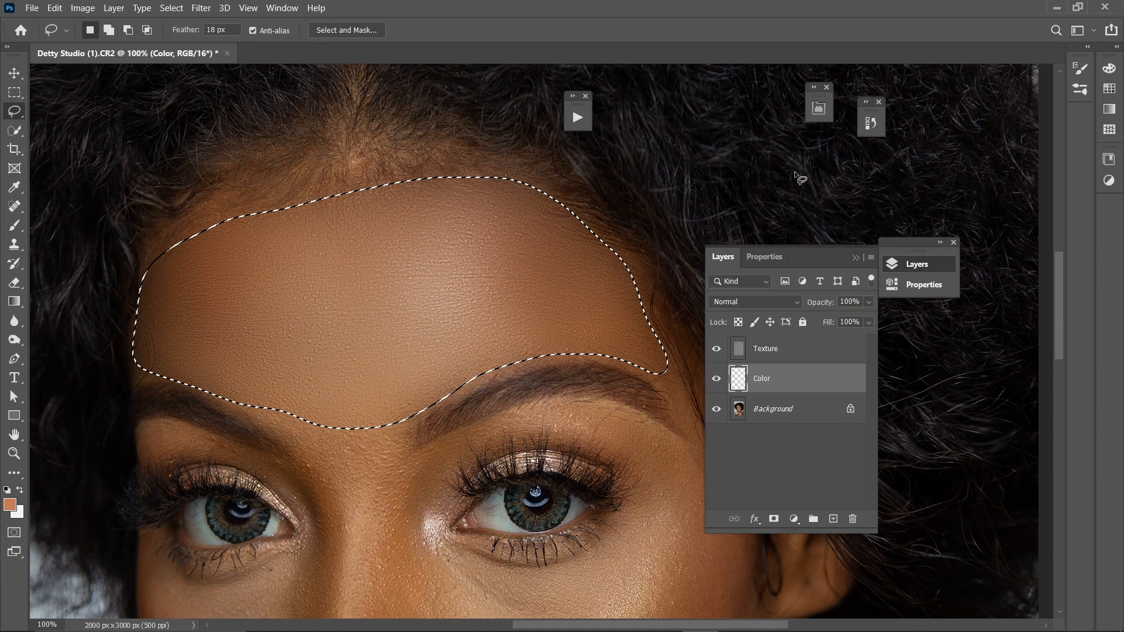
key("ctrl+d")
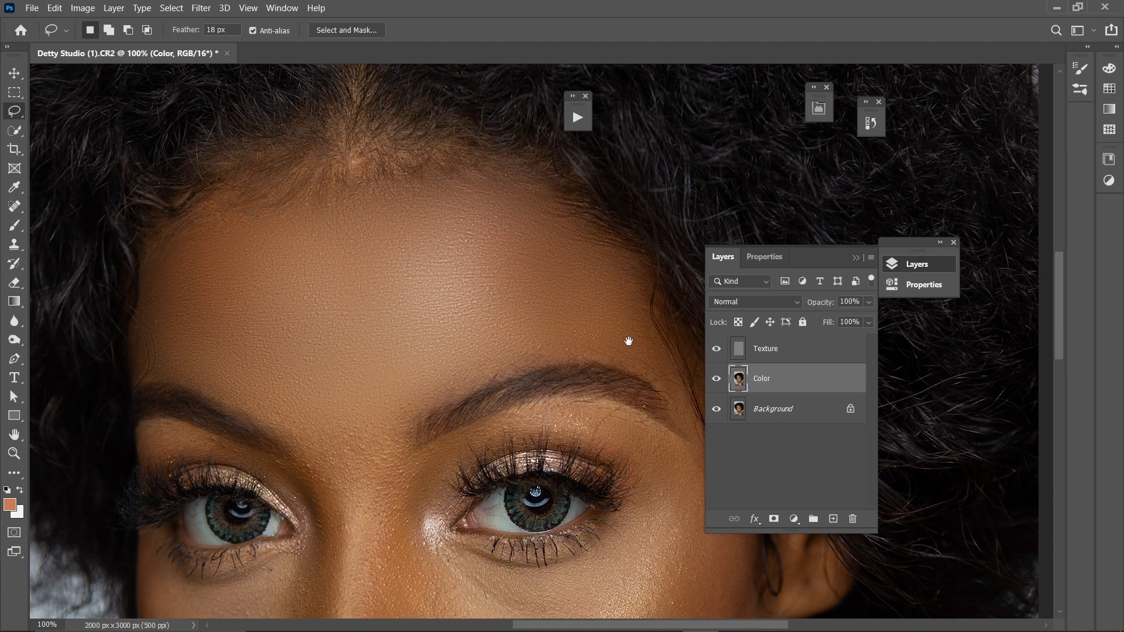
- Outline the cheek on the ear side with the Lasso tool, from the temple and under-eye area down towards the jaw
mouse_move(628, 340)
left_mouse_down()
mouse_move(462, 212)
mouse_move(519, 186)
mouse_move(553, 244)
left_mouse_up()
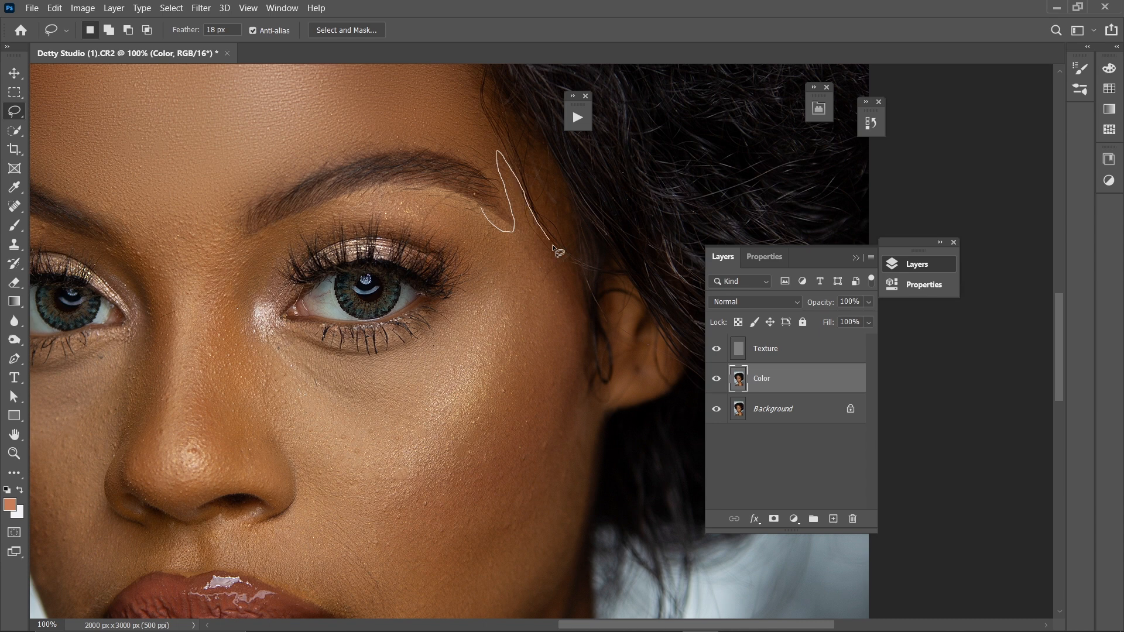
left_click_drag(552, 245, 515, 619)
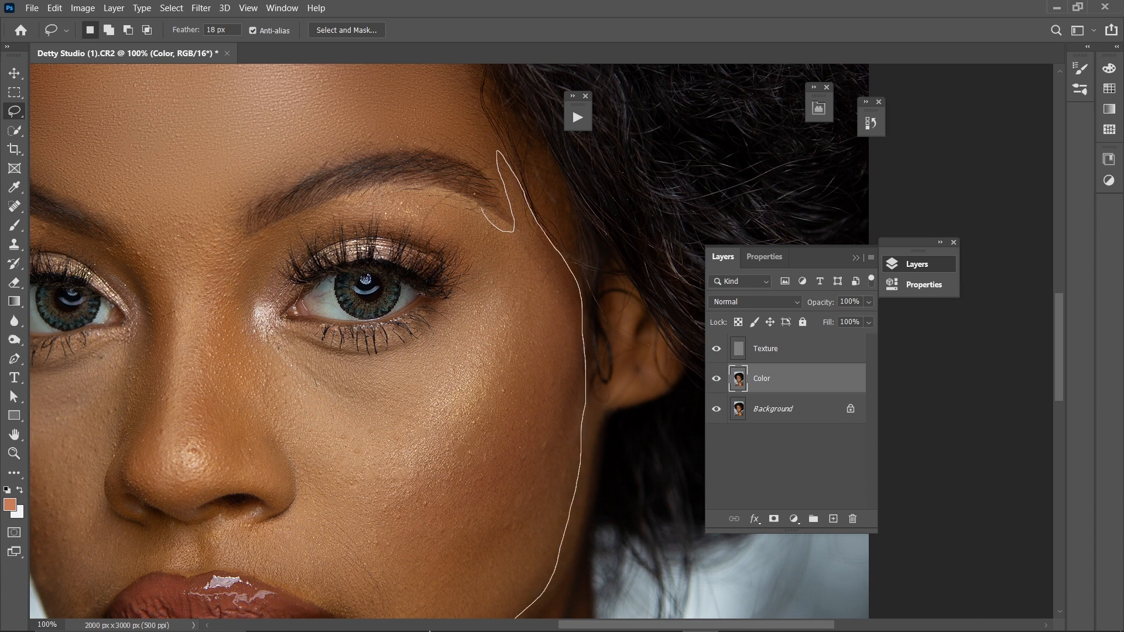
left_click_drag(429, 631, 262, 326)
left_click_drag(262, 325, 497, 225)
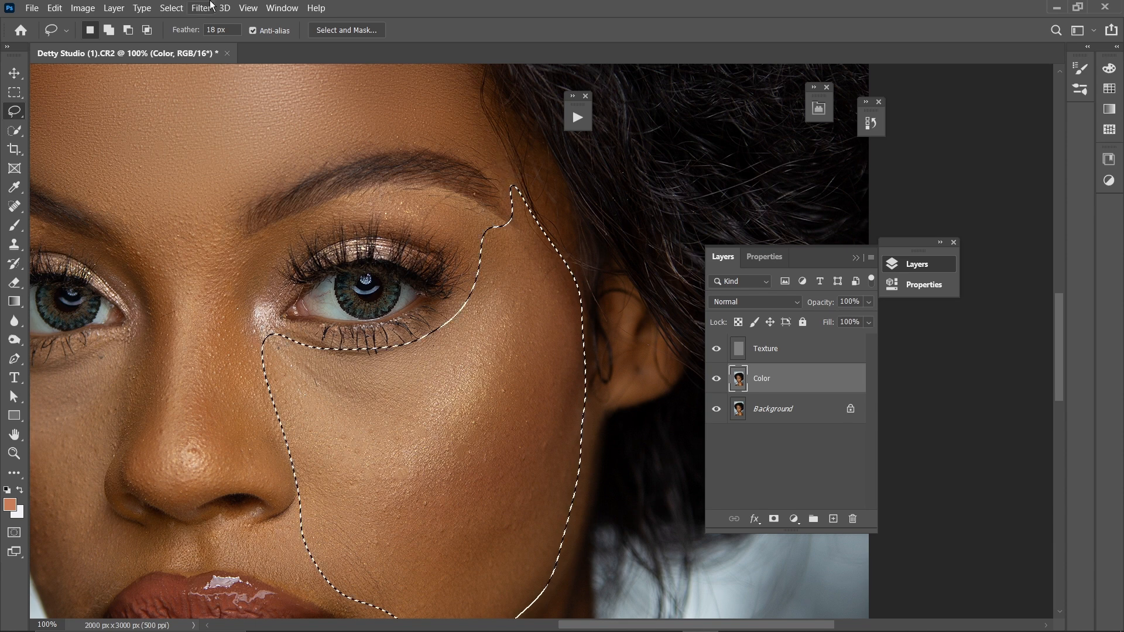
- Apply a Gaussian Blur with a slightly reduced radius to the ear-side cheek selection on the Color layer, and deselect it
left_click(211, 7)
mouse_move(292, 164)
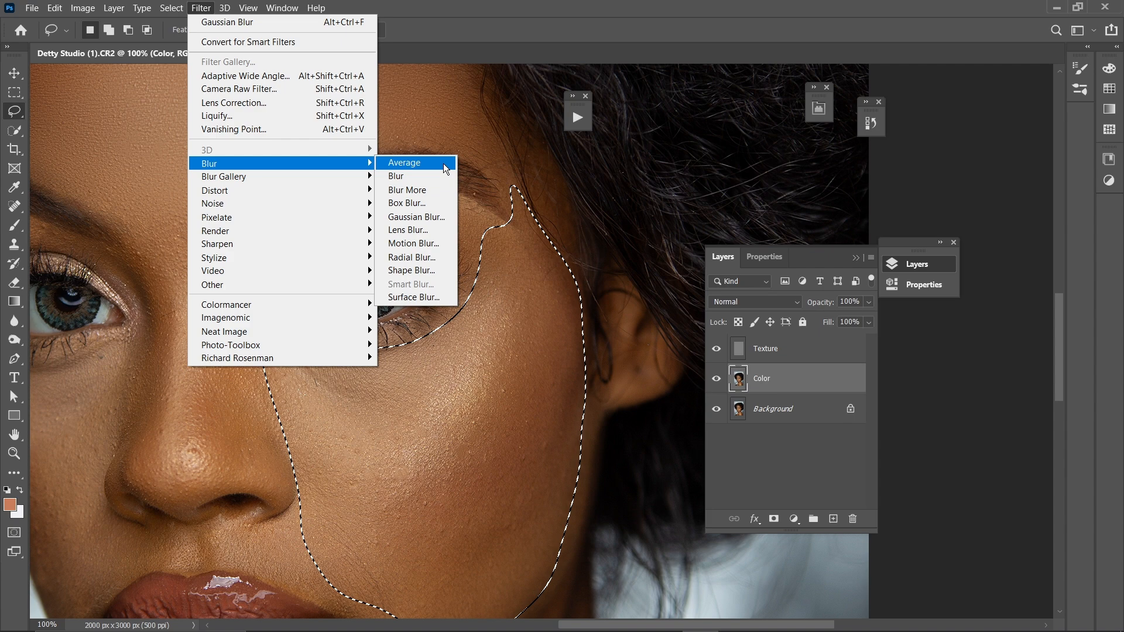
left_click(403, 223)
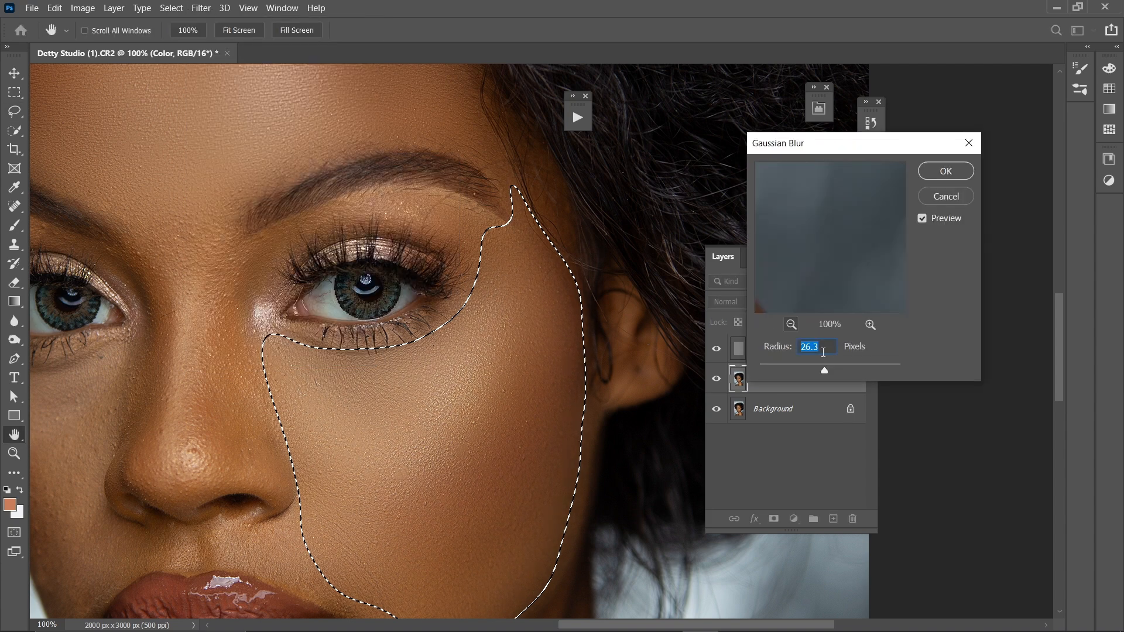
left_click_drag(825, 370, 822, 370)
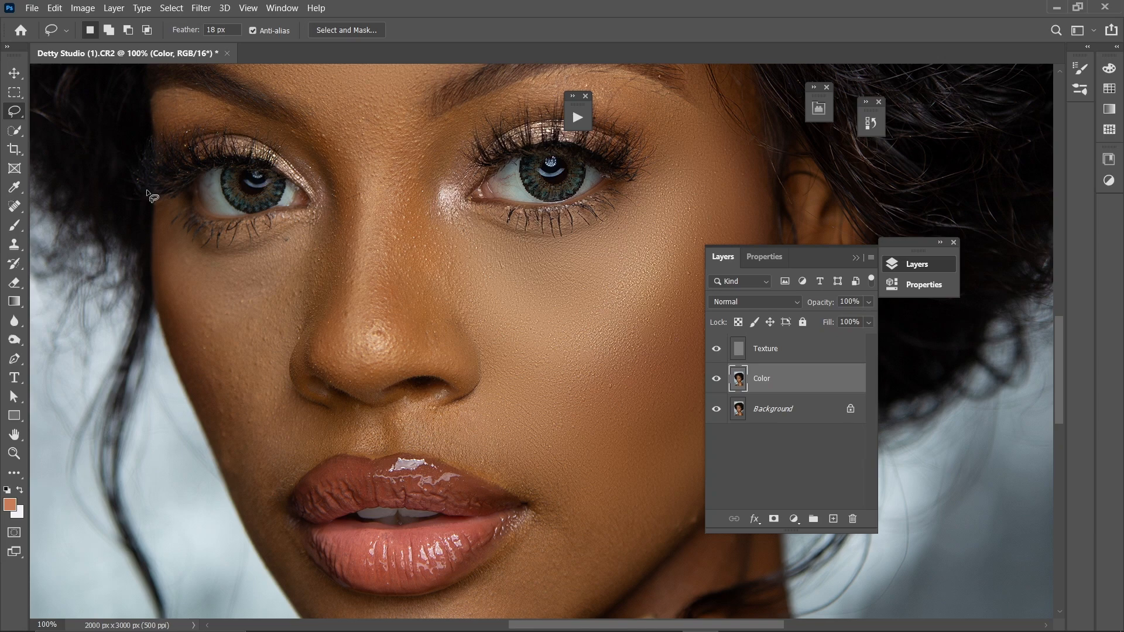
- Outline and blur the other cheek, the chin area below the lips, and the brow-bone and nose-bridge skin, and clear the selection
left_click_drag(165, 193, 224, 238)
mouse_move(226, 240)
left_mouse_down()
mouse_move(251, 500)
mouse_move(199, 399)
mouse_move(153, 260)
left_mouse_up()
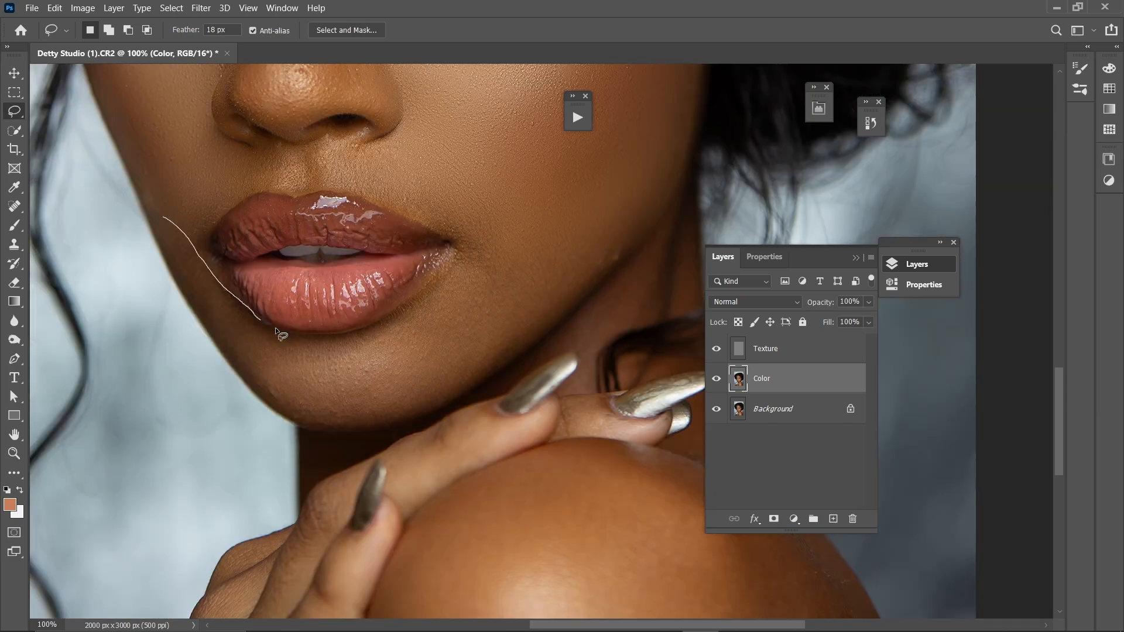
left_click_drag(275, 329, 398, 399)
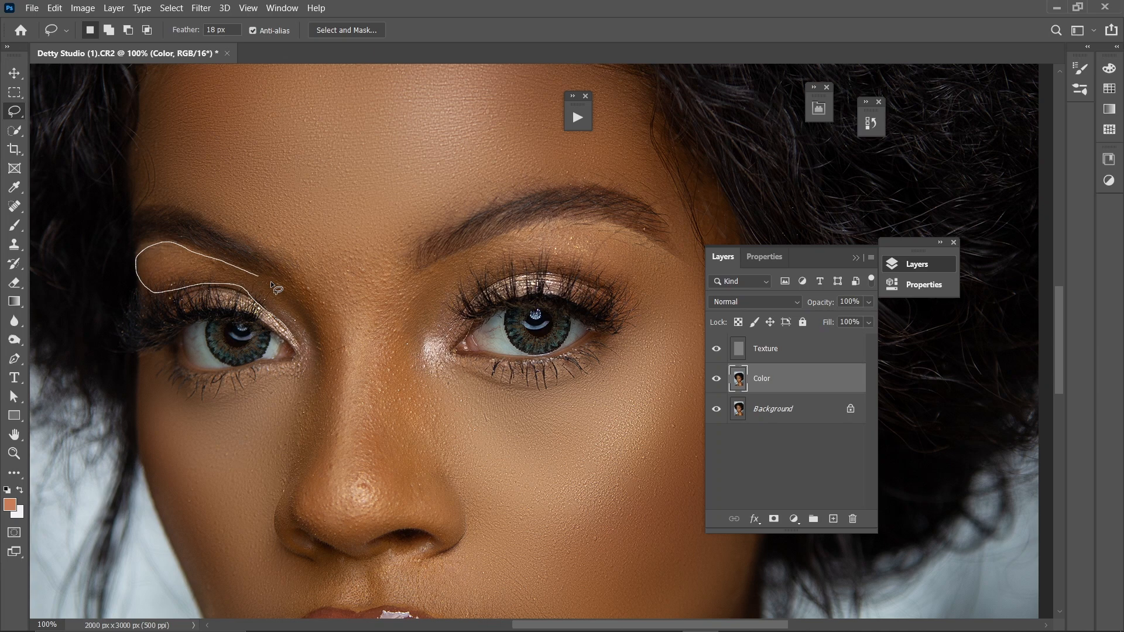
left_click_drag(275, 288, 271, 285)
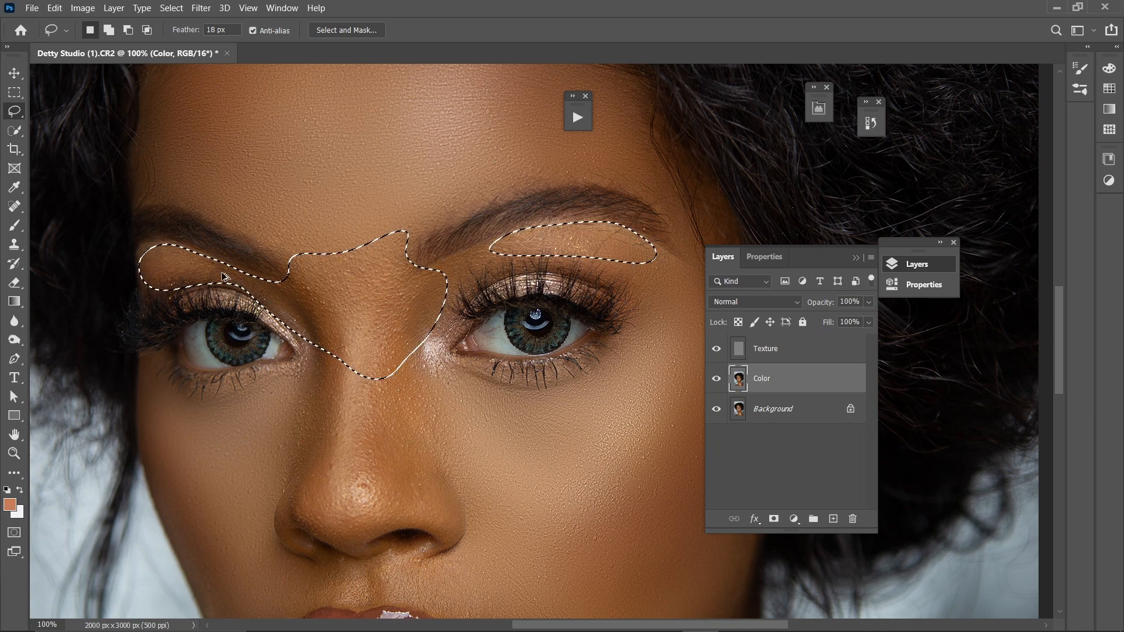
key("ctrl+d")
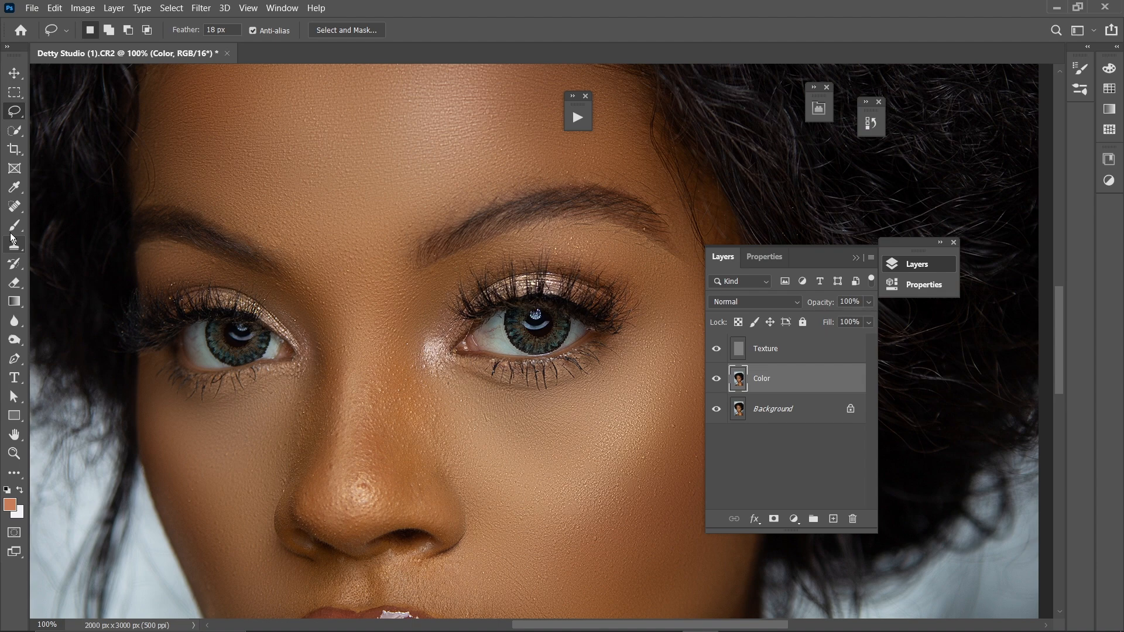
- Hide the Texture layer and switch to the Mixer Brush with a clean, unloaded brush for the Color layer
left_click(11, 233)
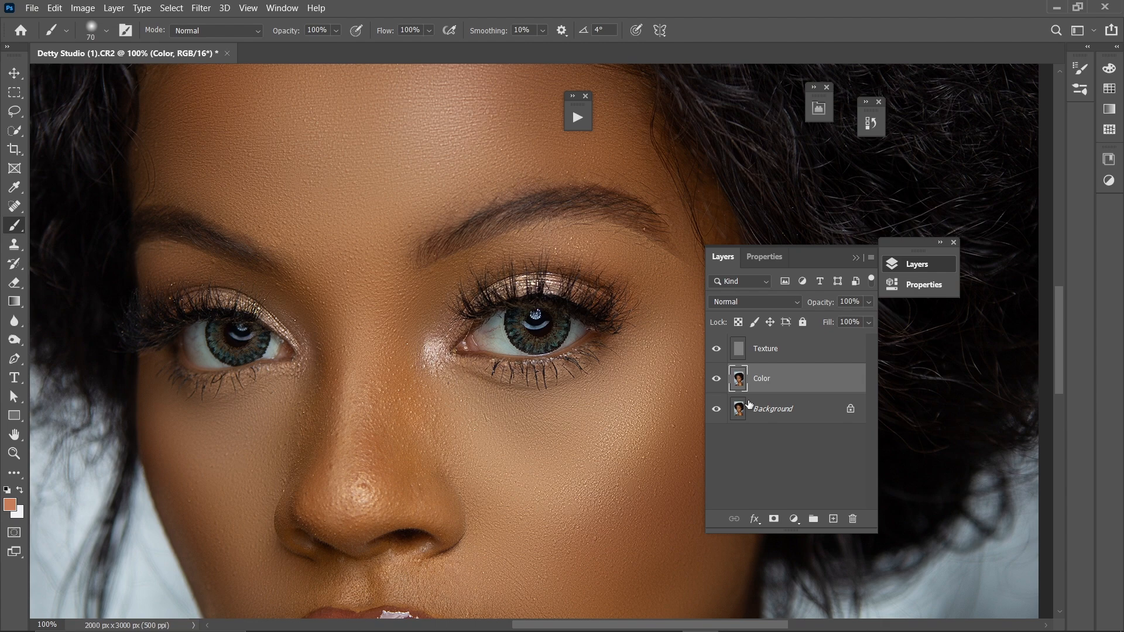
left_click(716, 349)
right_click(15, 226)
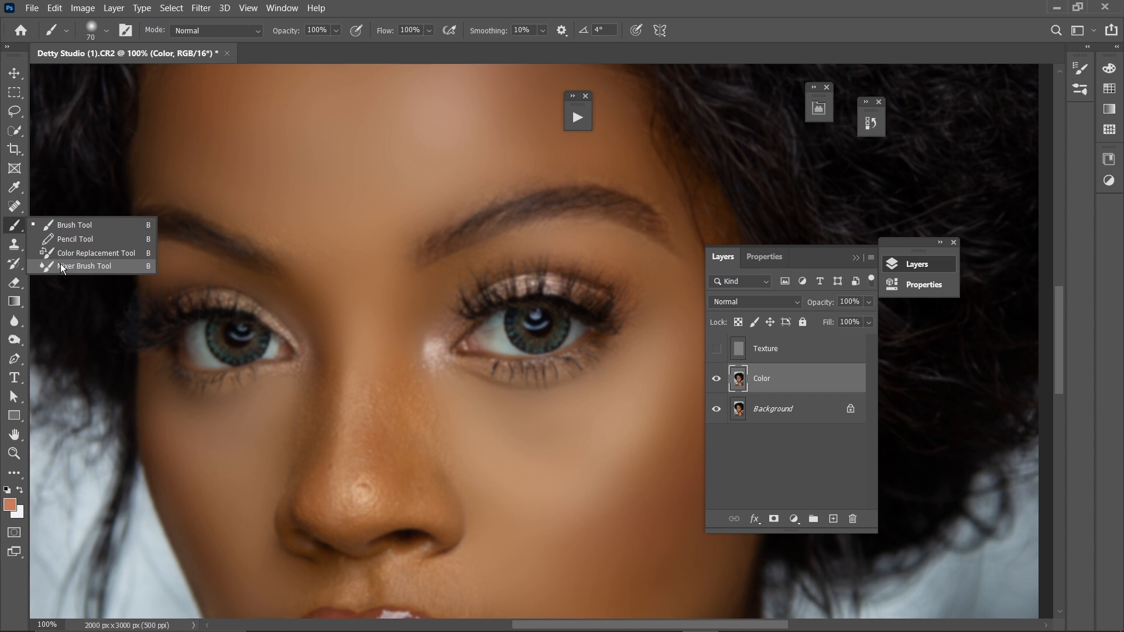
left_click(62, 266)
left_click(165, 31)
left_click(174, 58)
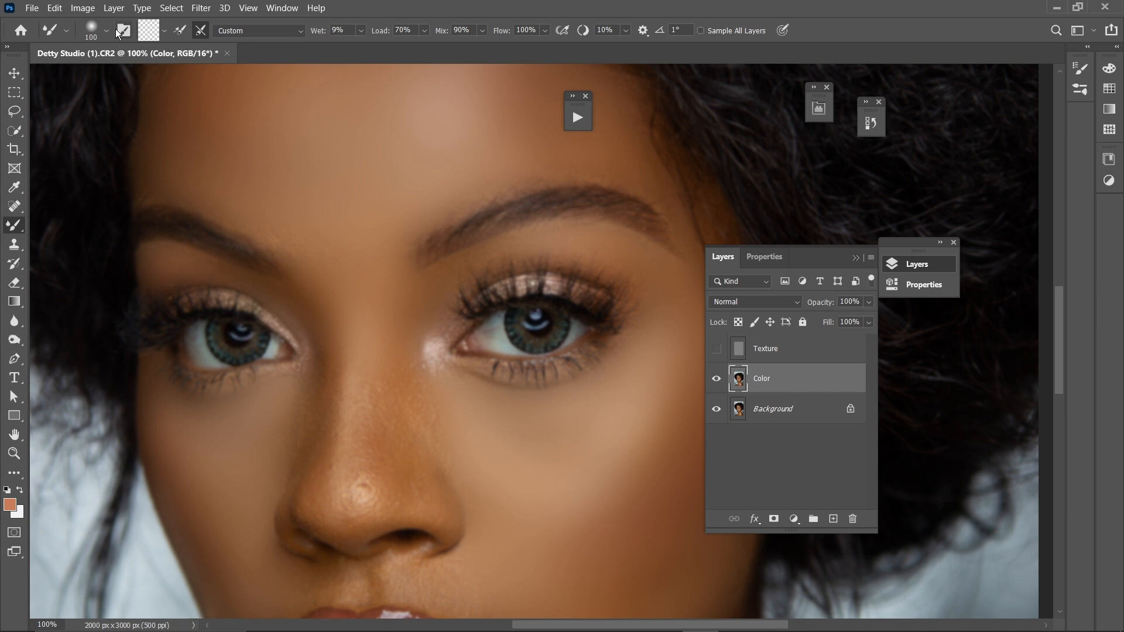
right_click(13, 225)
left_click(11, 227)
- Smooth the bridge and tip of the nose on the Color layer with the Mixer Brush at 80 pixels
left_click_drag(344, 398, 329, 302)
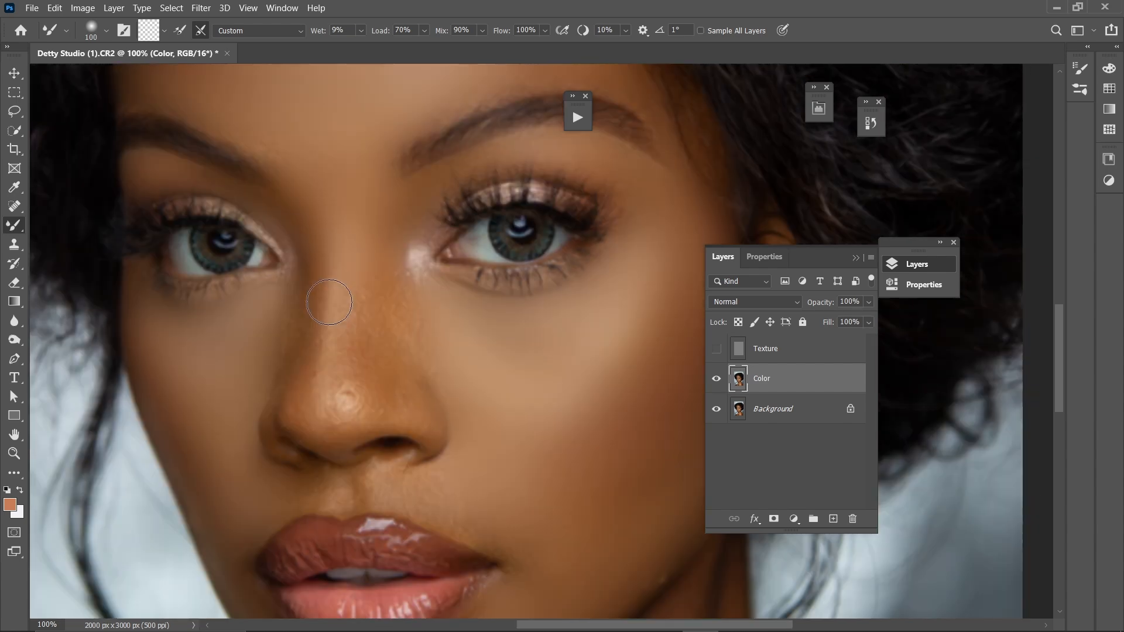
key("bracketleft")
key("bracketleft")
left_click_drag(331, 398, 402, 376)
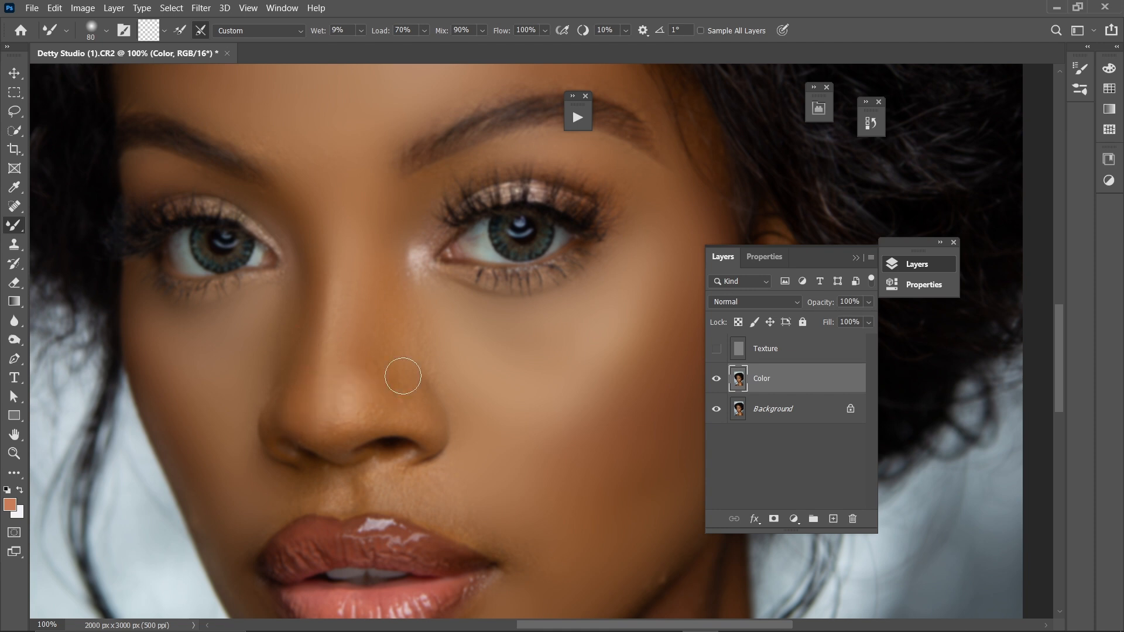
- Blend the skin around the nostrils and beside the nose with a smaller Mixer Brush, and check it with the Texture layer briefly shown
key("bracketleft")
key("bracketleft")
left_click_drag(331, 445, 431, 446)
key("bracketright")
key("bracketright")
key("bracketleft")
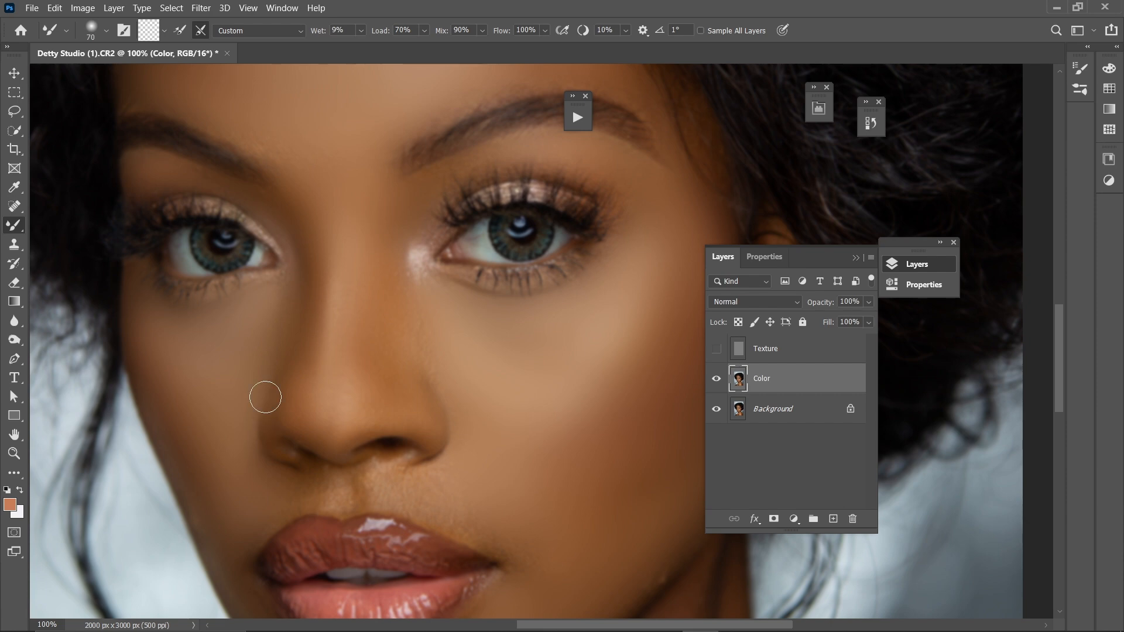
left_click_drag(542, 292, 499, 350)
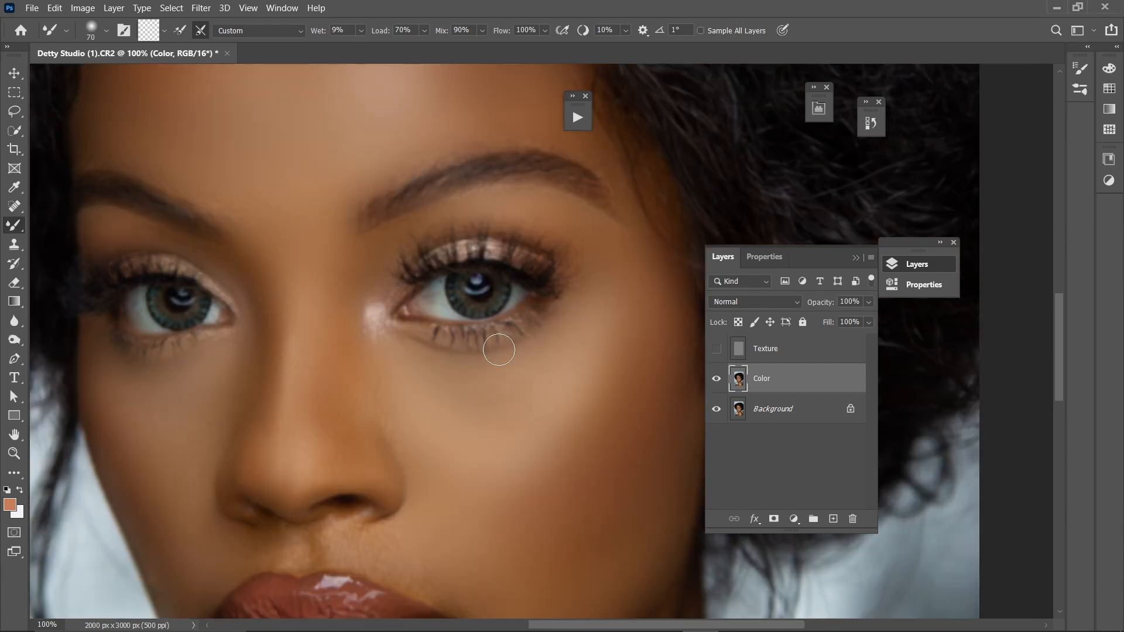
left_click(716, 349)
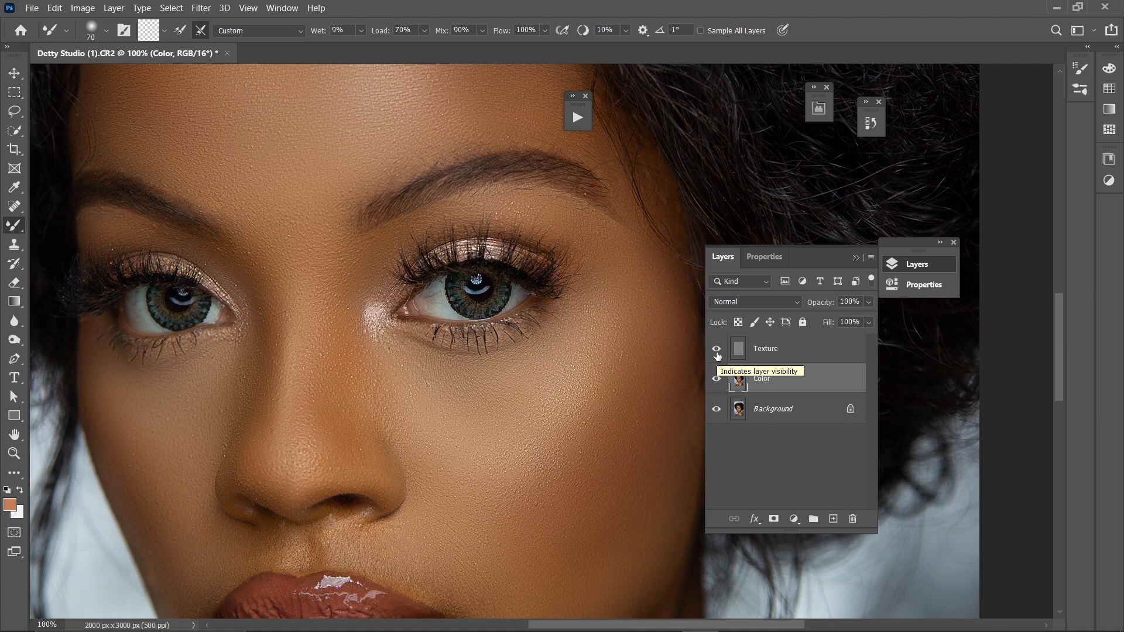
left_click(716, 350)
- Blend the skin between the eyebrows and around the inner brow end with a Mixer Brush starting at 50 pixels
mouse_move(485, 404)
left_mouse_down()
mouse_move(461, 313)
mouse_move(468, 510)
left_mouse_up()
key("bracketleft")
key("bracketleft")
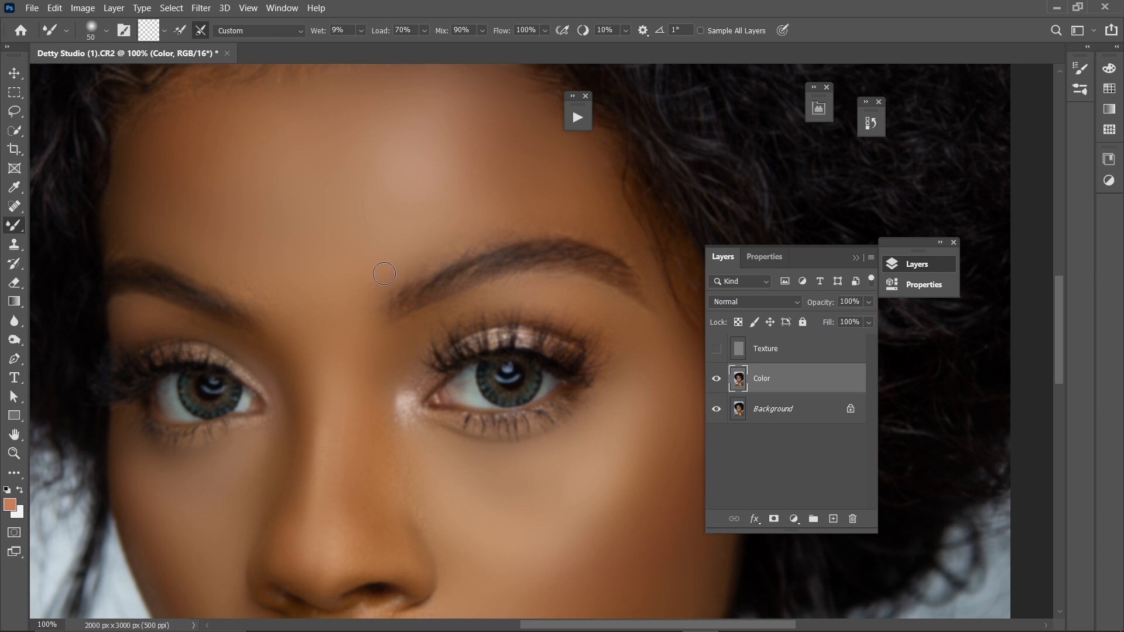
key("bracketright")
key("bracketright")
key("bracketleft")
key("bracketright")
- Smooth the forehead and temple around the outer end of the ear-side eyebrow with a 100-pixel Mixer Brush
left_click_drag(572, 326, 462, 335)
key("bracketright")
key("bracketright")
key("bracketright")
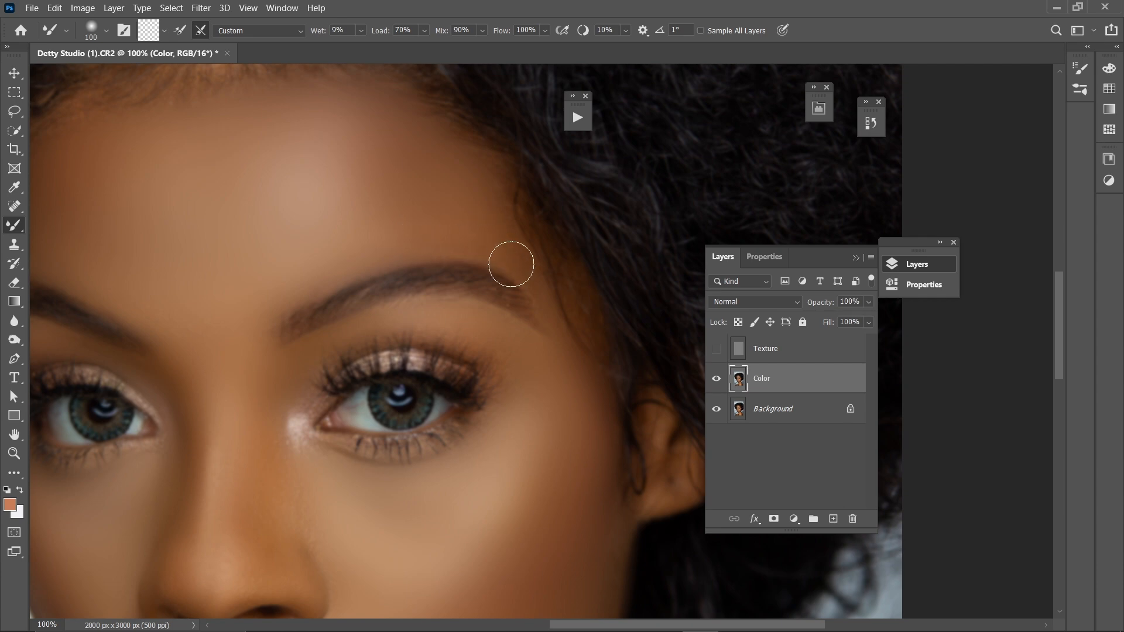
- Blend the skin between the nose and the upper lip with the Mixer Brush at 80 pixels
key("ctrl+minus")
left_click_drag(416, 440, 466, 223)
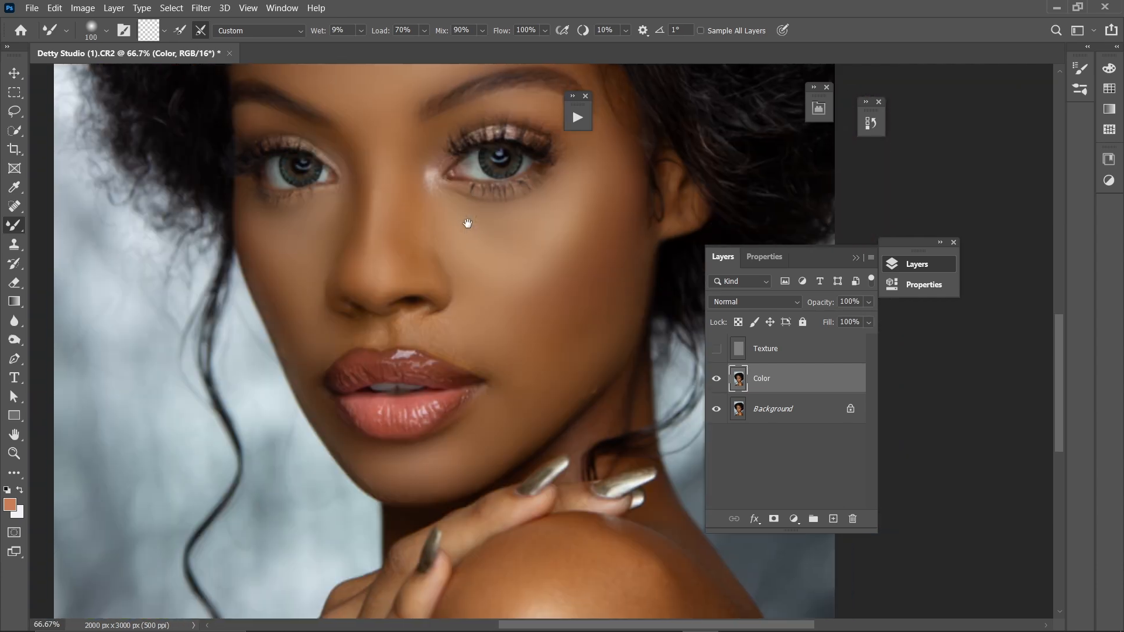
key("ctrl+plus")
key("bracketleft")
key("bracketleft")
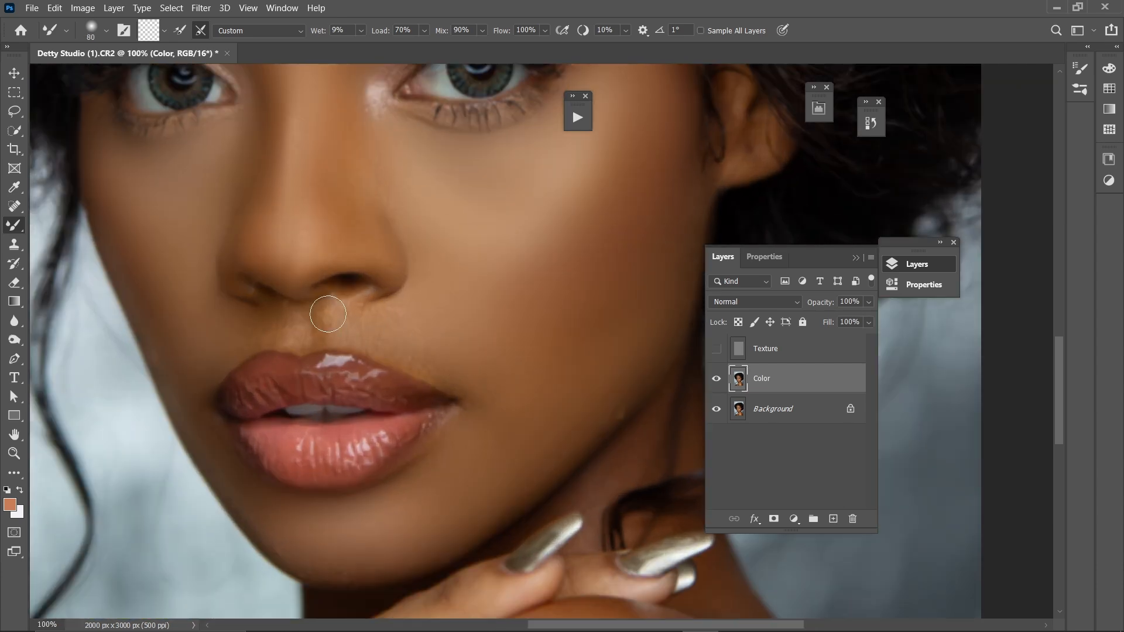
key("bracketleft")
key("bracketright")
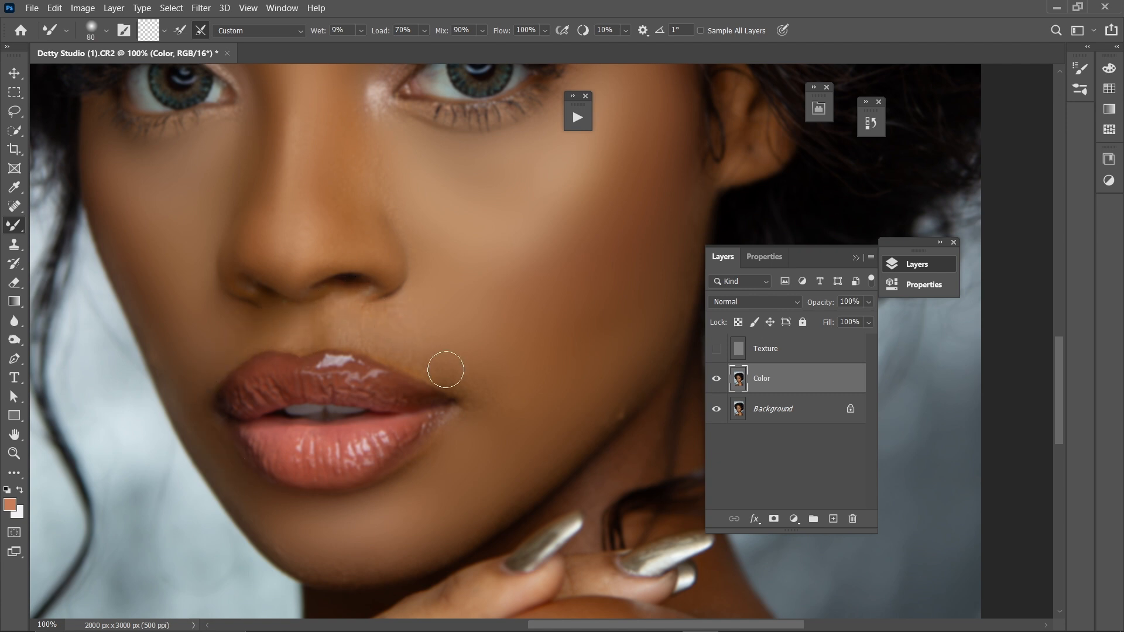
- Smooth the skin beside the mouth corner and along the jaw with the Mixer Brush, varying its size to fit each area
key("bracketleft")
key("bracketleft")
key("bracketright")
key("bracketright")
key("bracketleft")
key("bracketright")
key("bracketright")
key("bracketleft")
key("bracketleft")
- Blend the neck and the edge of the jaw above the hand with the Mixer Brush, reducing it from 100 to 70 pixels
left_click_drag(451, 481, 231, 210)
key("bracketright")
key("bracketright")
key("bracketright")
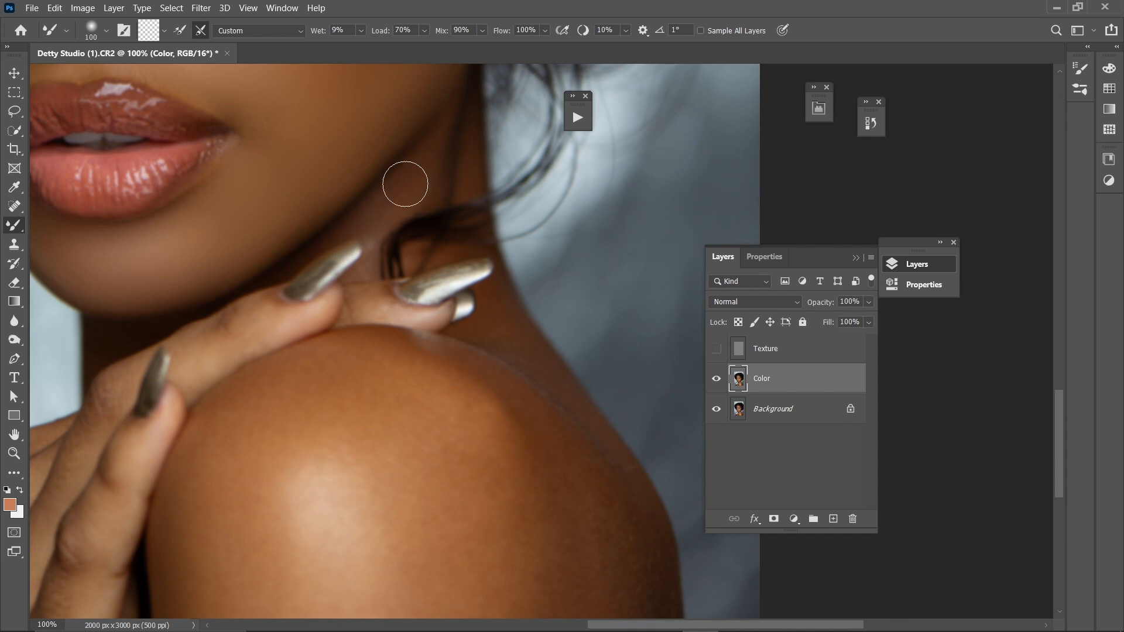
key("bracketleft")
key("bracketleft")
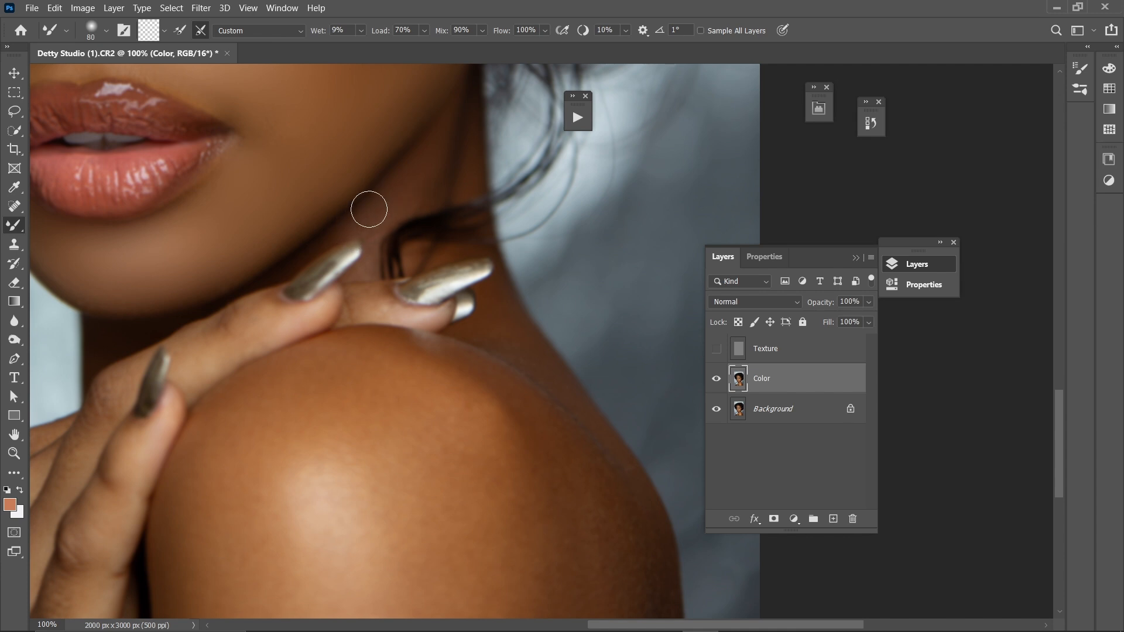
key("bracketleft")
key("bracketleft")
key("bracketleft")
key("bracketleft")
key("bracketright")
key("bracketright")
key("bracketright")
- Show the Texture layer and examine the smoothed skin on the shoulder, face and forehead
left_click_drag(344, 376, 321, 287)
scroll(337, 289, "down", 2)
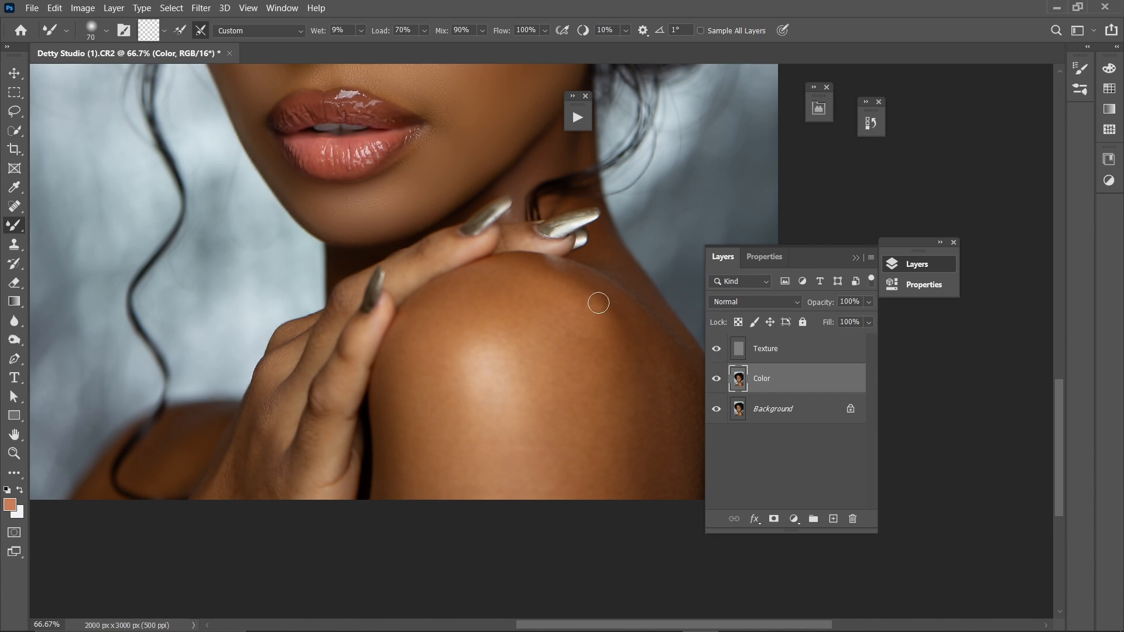
left_click_drag(467, 283, 502, 539)
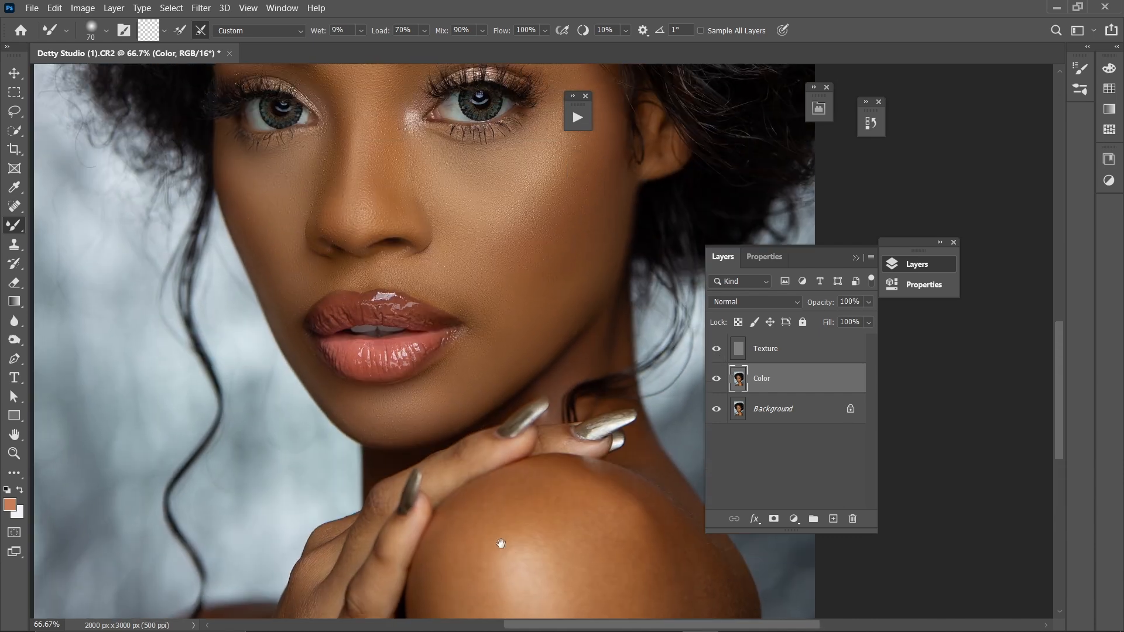
scroll(461, 384, "up", 2)
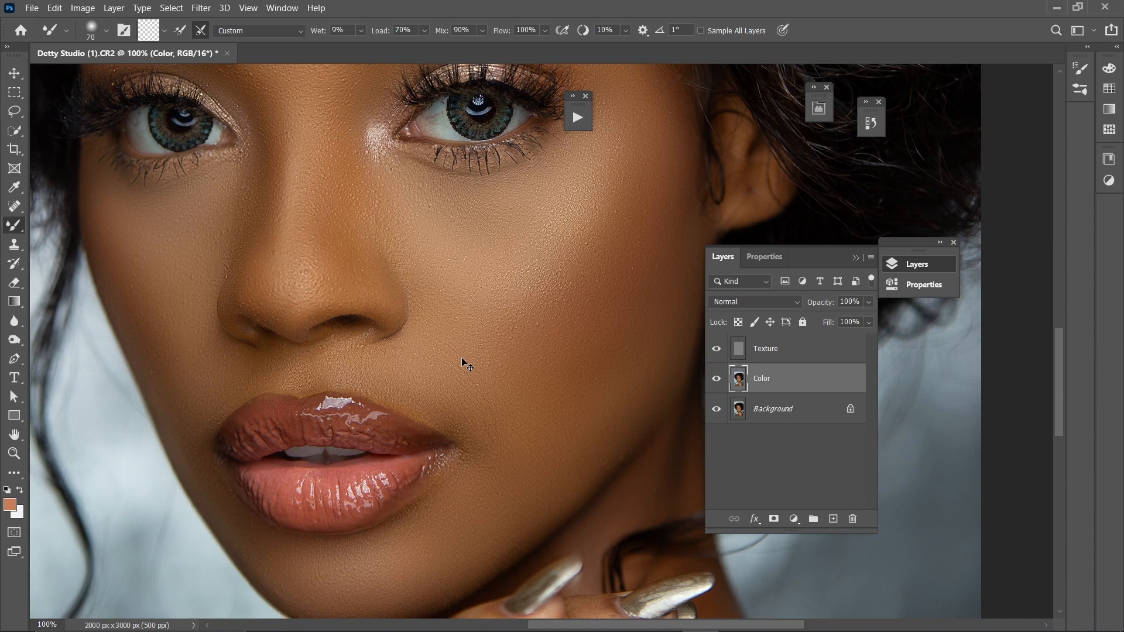
scroll(463, 360, "down", 2)
left_click_drag(452, 289, 481, 412)
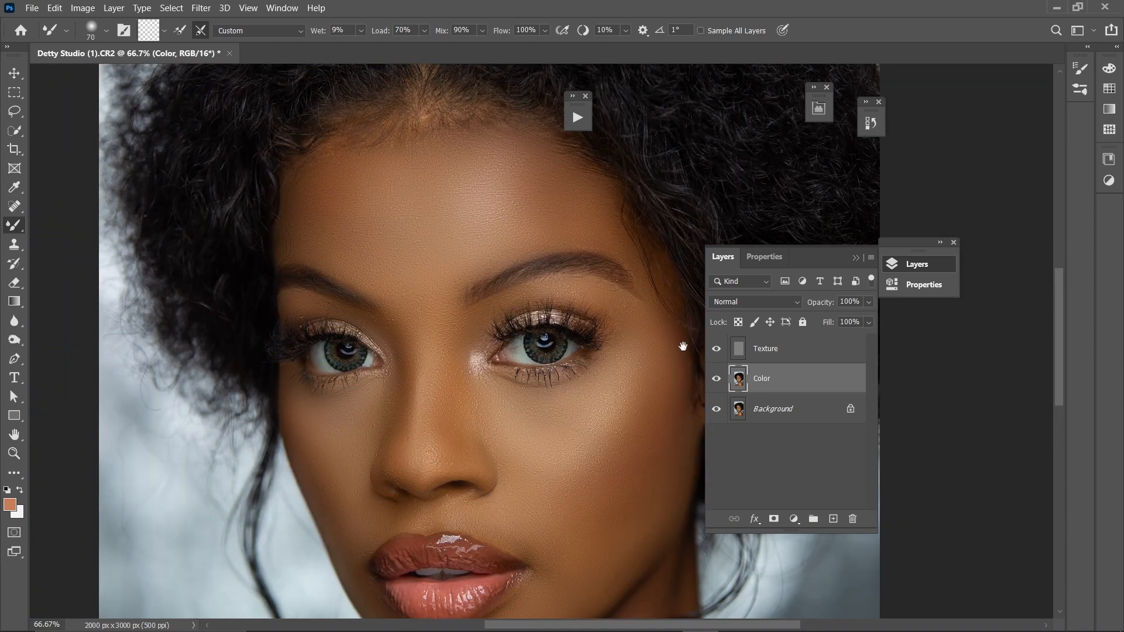
- Touch up the facial skin with the Mixer Brush at 80 pixels, toggling the Texture layer off and on to check
left_click(716, 348)
key("bracketright")
key("bracketright")
key("bracketleft")
left_click(716, 349)
left_click(716, 349)
mouse_move(527, 384)
left_mouse_down()
mouse_move(437, 283)
mouse_move(364, 24)
left_mouse_up()
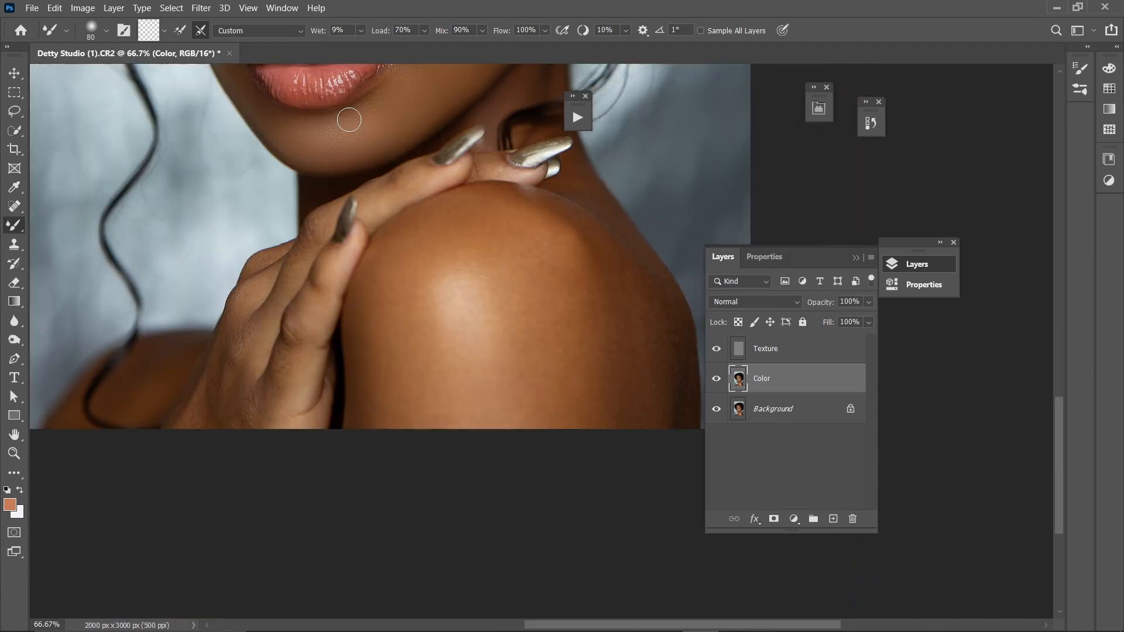
- Outline the front shoulder with the Lasso tool, from below the fingers and neck down to the image's lower edge
left_click(15, 111)
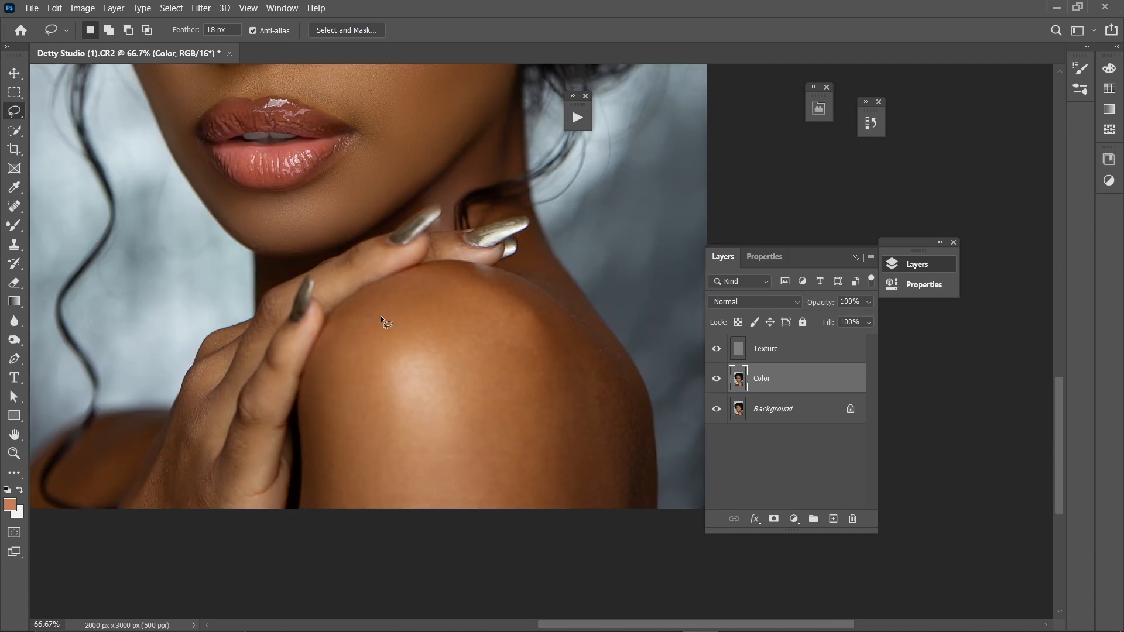
left_click_drag(353, 306, 501, 276)
mouse_move(582, 297)
left_mouse_down()
mouse_move(517, 523)
mouse_move(336, 518)
mouse_move(310, 504)
mouse_move(338, 299)
left_mouse_up()
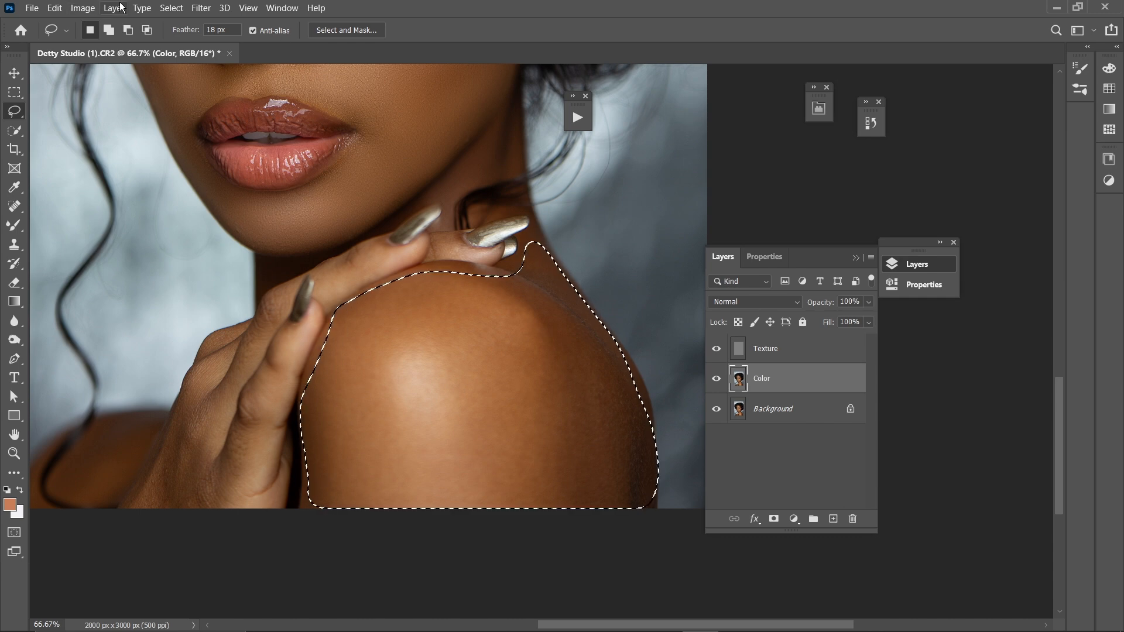
- Apply a Gaussian Blur with a 22.2-pixel radius to the shoulder selection on the Color layer, and deselect it
left_click(201, 8)
mouse_move(209, 162)
left_click(410, 216)
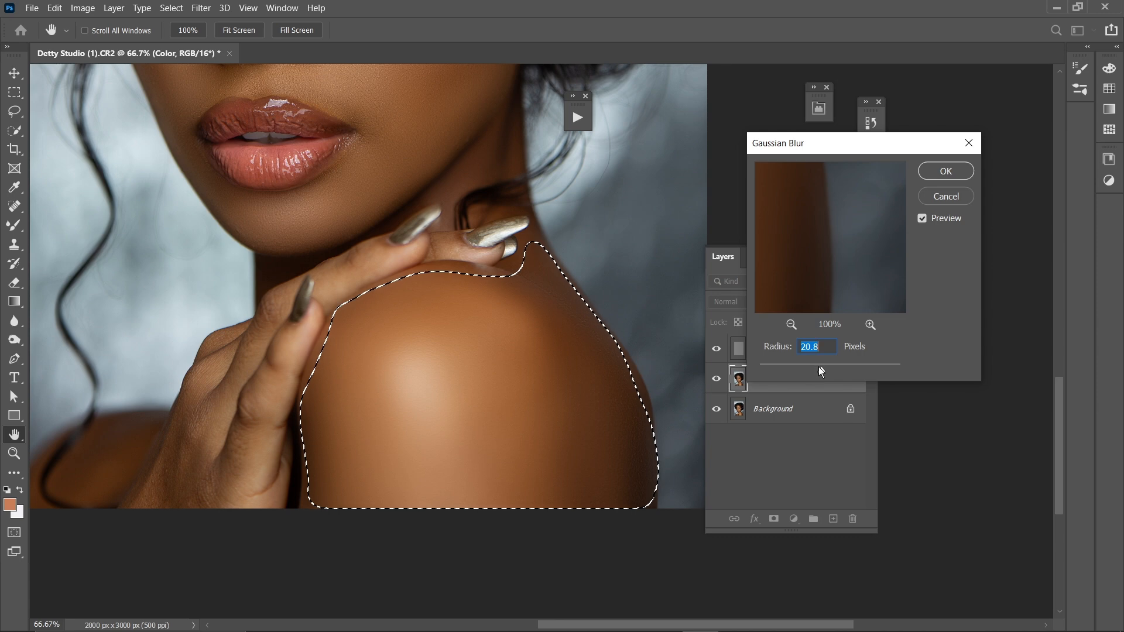
mouse_move(819, 369)
left_mouse_down()
mouse_move(793, 370)
mouse_move(823, 371)
left_mouse_up()
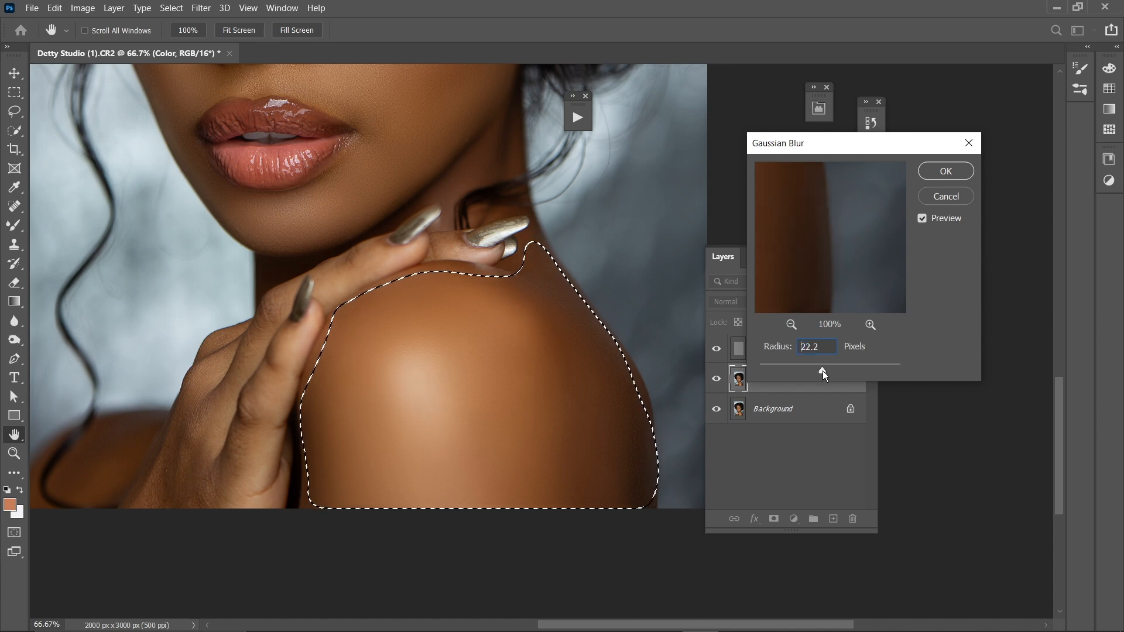
left_click_drag(823, 371, 825, 372)
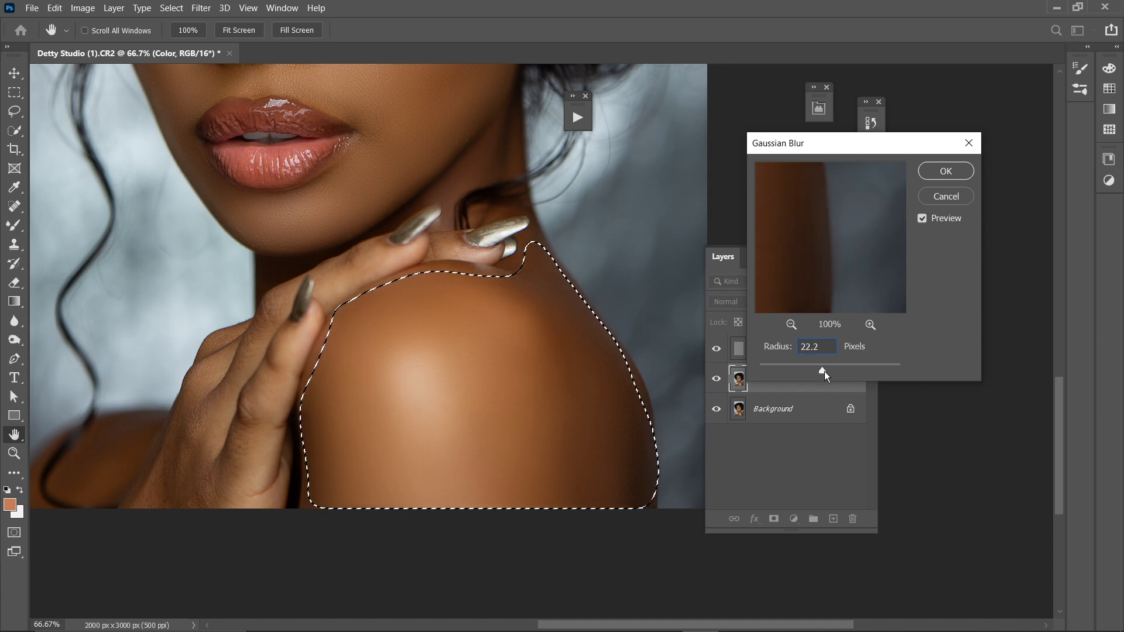
left_click(940, 173)
key("l")
mouse_move(278, 284)
left_mouse_down()
mouse_move(287, 269)
mouse_move(513, 176)
left_mouse_up()
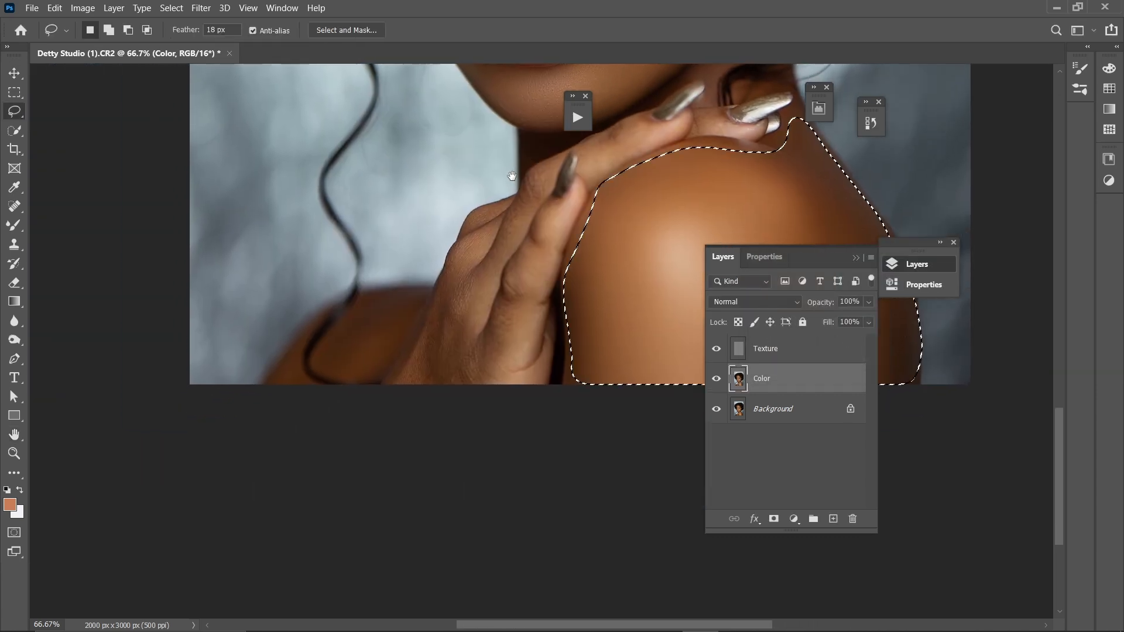
left_click_drag(450, 266, 477, 235)
key("ctrl+d")
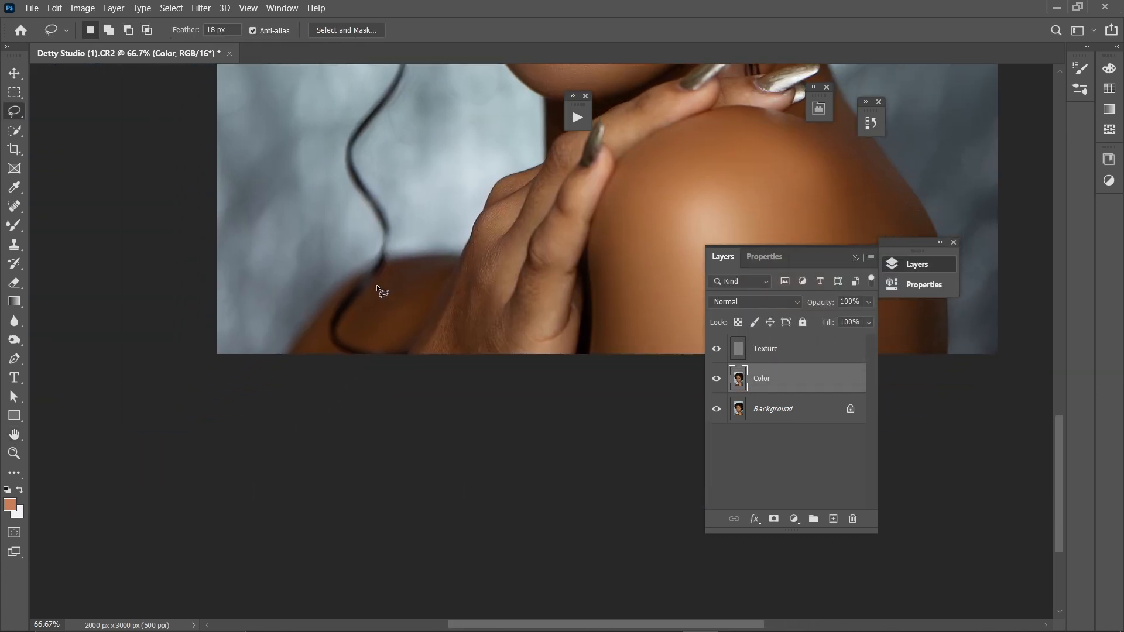
- Outline the far shoulder and clear that selection, and outline the back of the hand from the fingers to the wrist with the Lasso tool
left_click_drag(404, 342, 358, 348)
key("ctrl+d")
mouse_move(583, 169)
left_mouse_down()
mouse_move(571, 317)
mouse_move(502, 354)
left_mouse_up()
left_click_drag(546, 282, 539, 272)
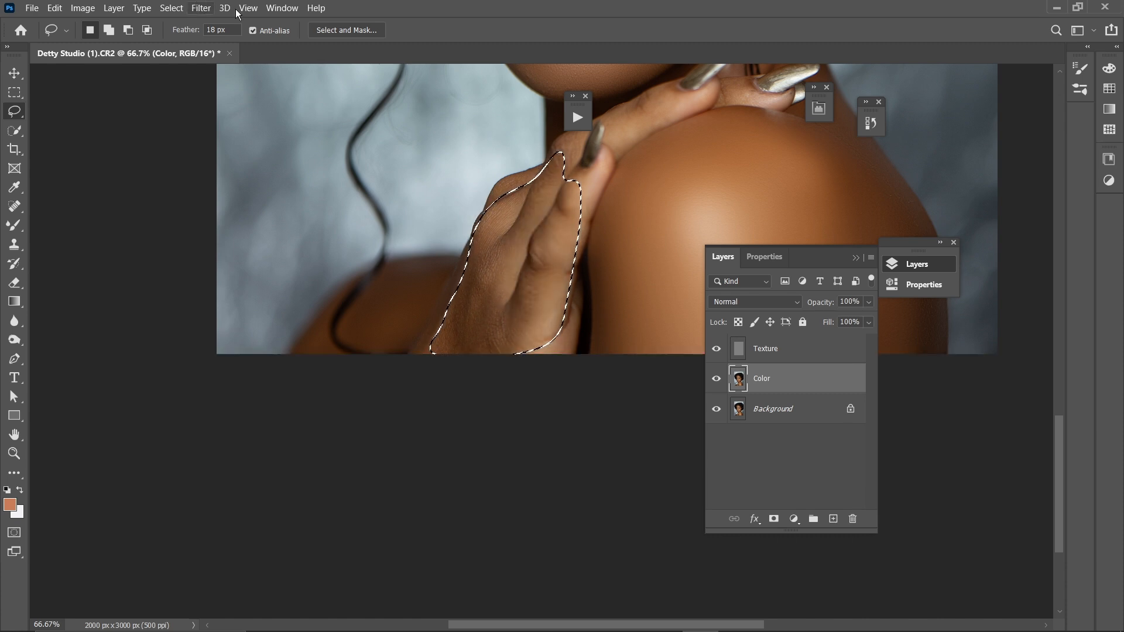
- Hide the selection outline and the Texture layer, and smooth the back of the hand with the Mixer Brush at 90 to 100 pixels
key("ctrl+h")
key("ctrl+plus")
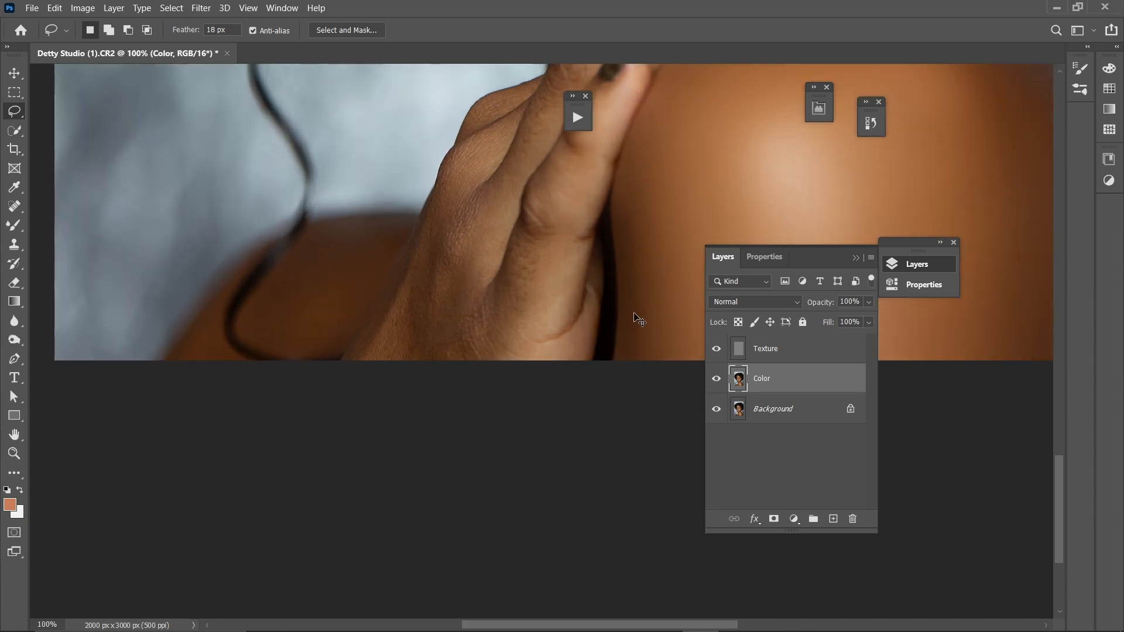
left_click(717, 348)
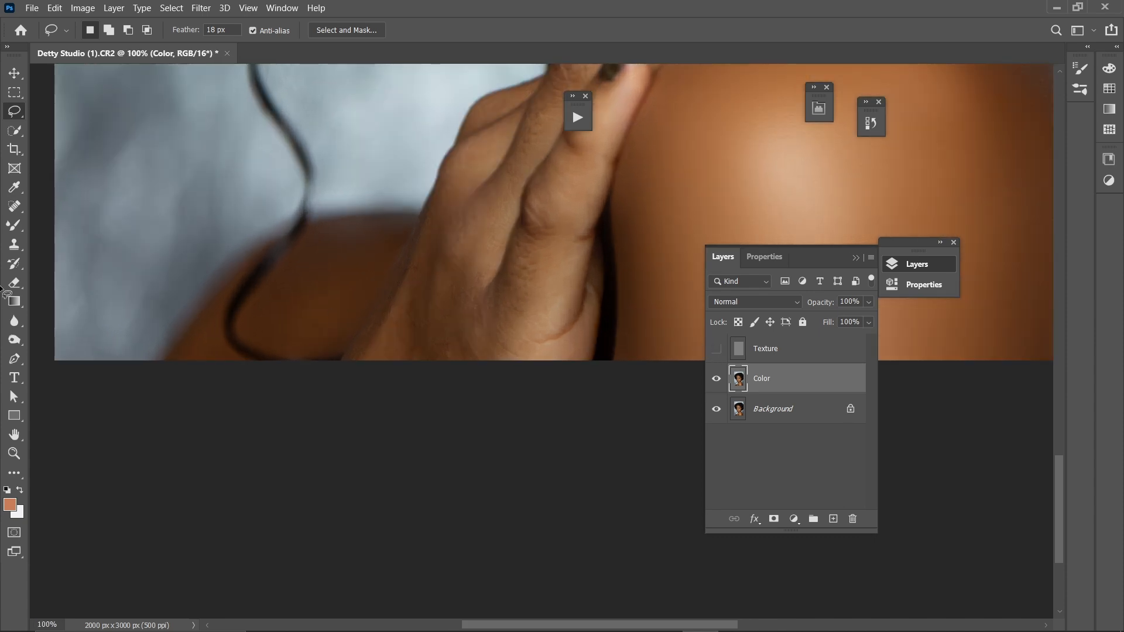
left_click(14, 225)
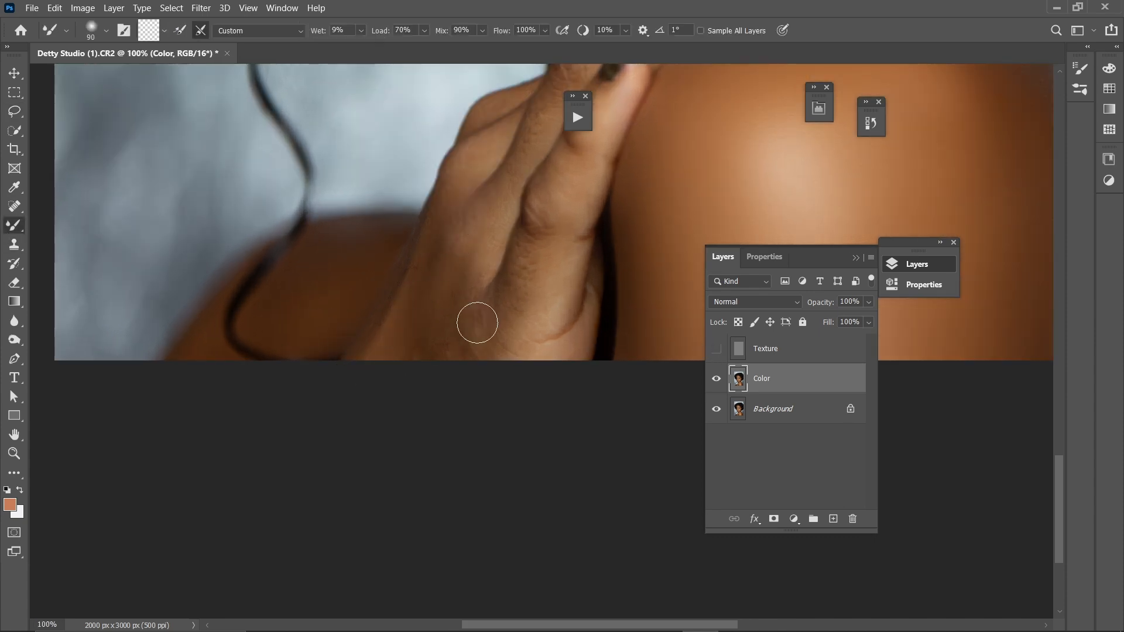
left_click_drag(477, 322, 489, 316)
key("bracketright")
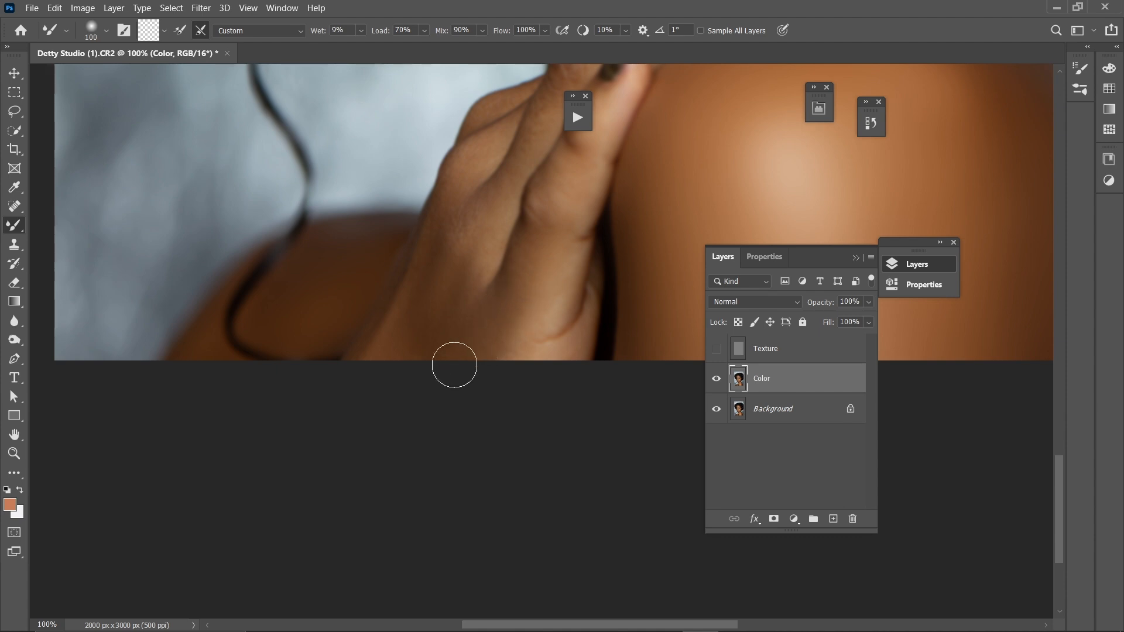
left_click_drag(501, 208, 436, 353)
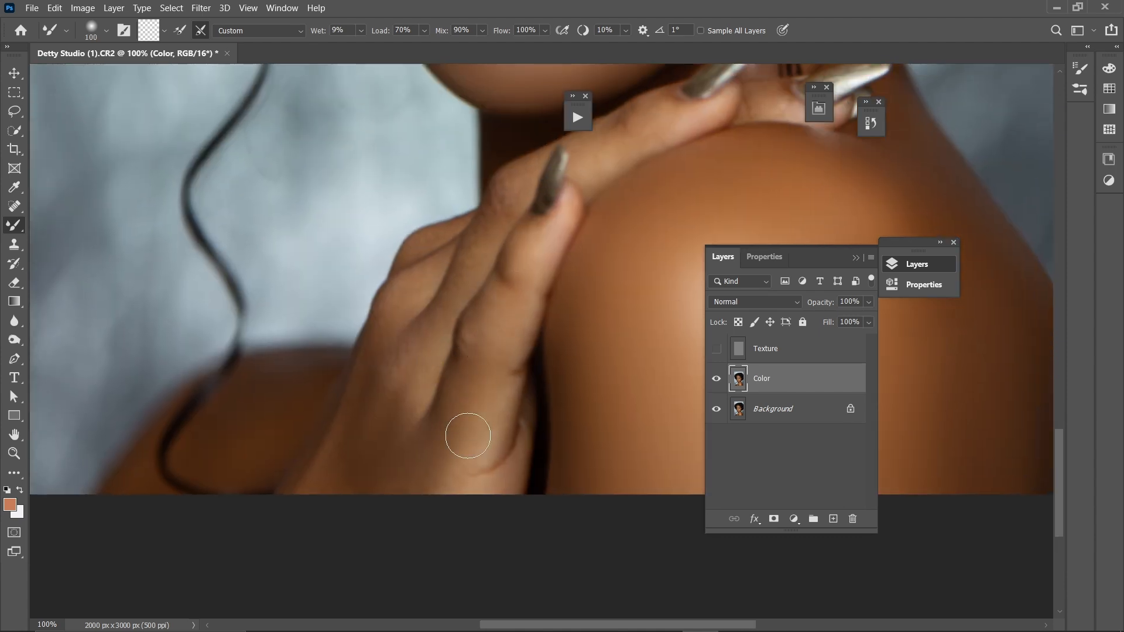
- Blend the hand's remaining tones from the knuckles to the wrist with the Mixer Brush, varying its size and ending at 90 pixels
key("bracketright")
key("bracketleft")
key("bracketleft")
key("bracketleft")
key("bracketleft")
key("bracketright")
key("bracketright")
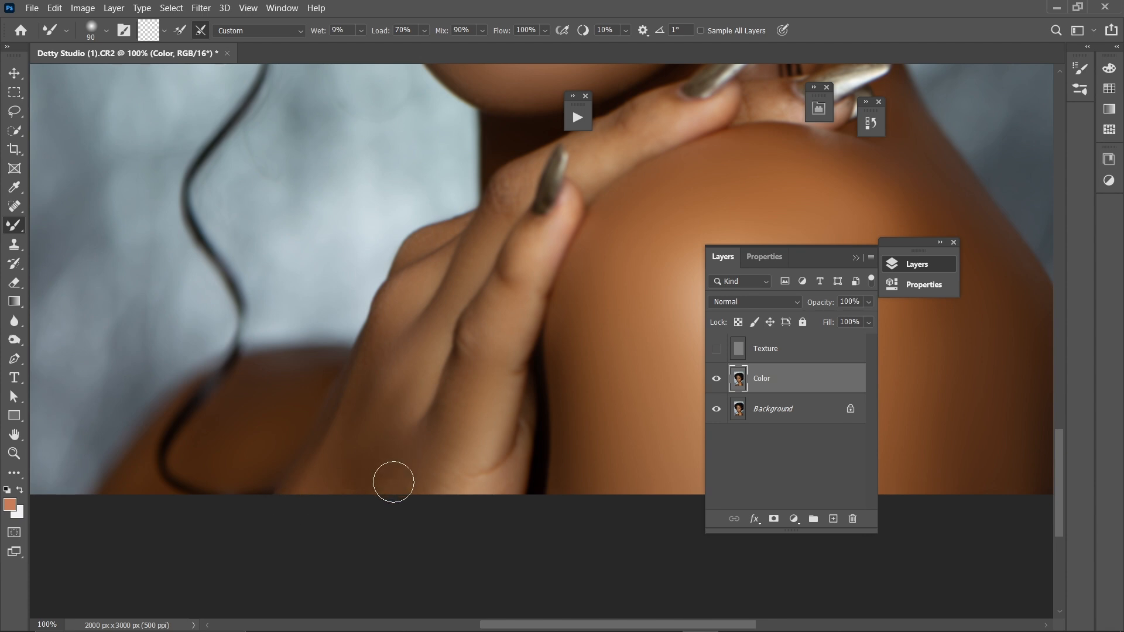
- Smooth the fingers up to the nails with the Mixer Brush on the Color layer, adjusting the size around 80 pixels
scroll(433, 468, "up", 5)
key("bracketleft")
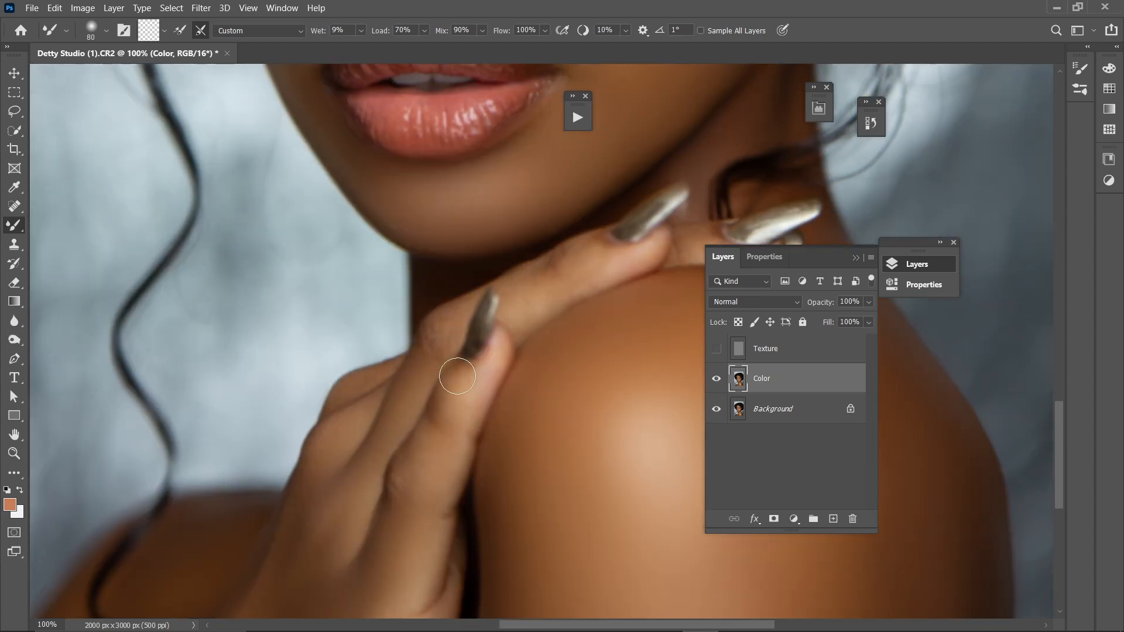
key("bracketleft")
key("bracketright")
key("bracketleft")
key("bracketleft")
key("bracketleft")
key("bracketright")
key("bracketright")
key("bracketright")
key("bracketleft")
key("bracketleft")
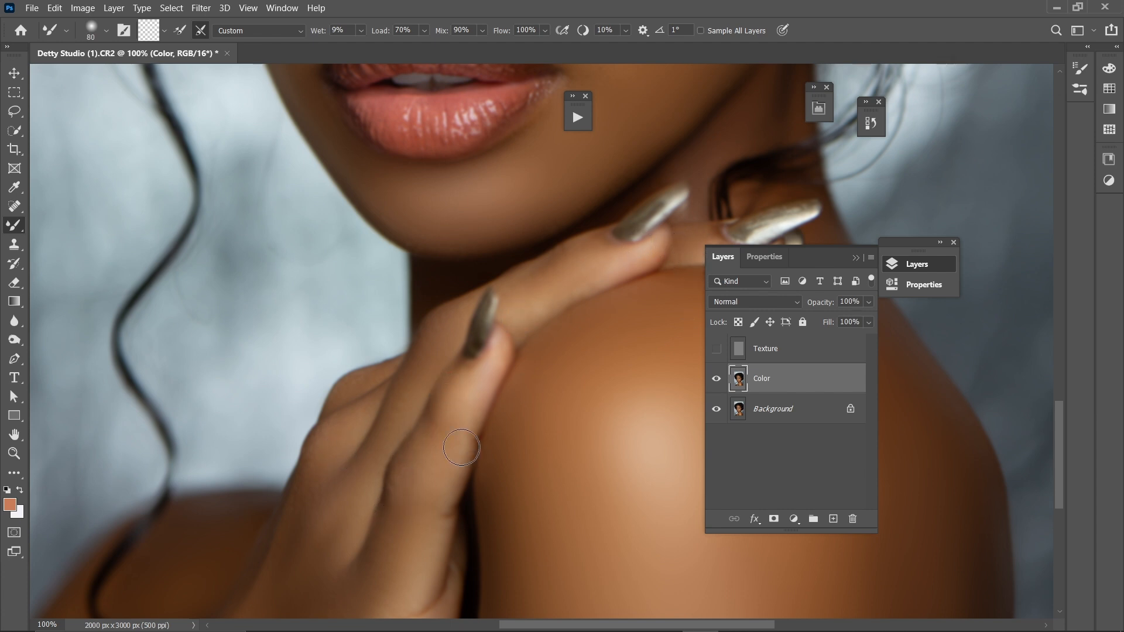
key("bracketright")
key("bracketright")
- Check the face with the Texture layer shown, hide it to touch up with the Mixer Brush at 70 pixels, and show it again
key("ctrl+minus")
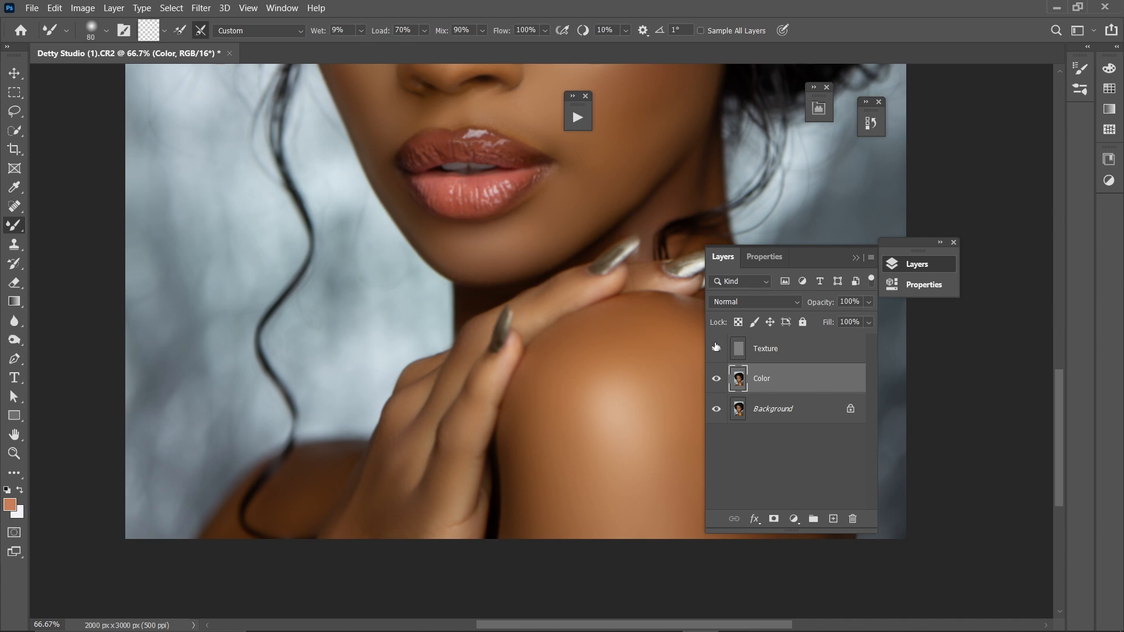
left_click_drag(580, 286, 571, 511)
key("ctrl+plus")
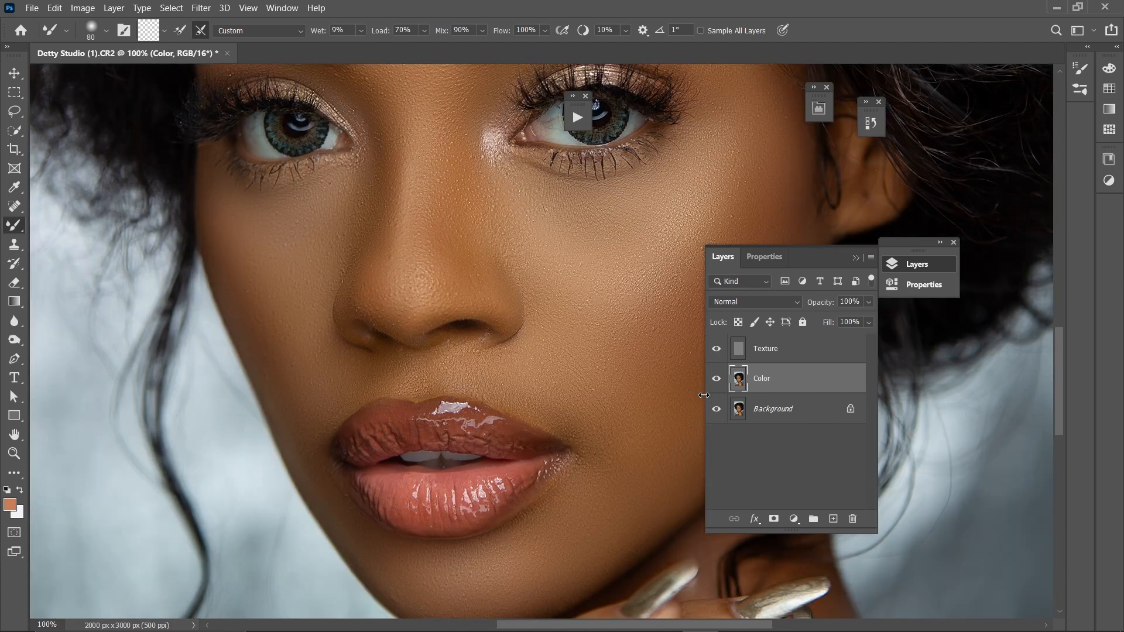
key("ctrl+minus")
left_click(716, 348)
key("bracketleft")
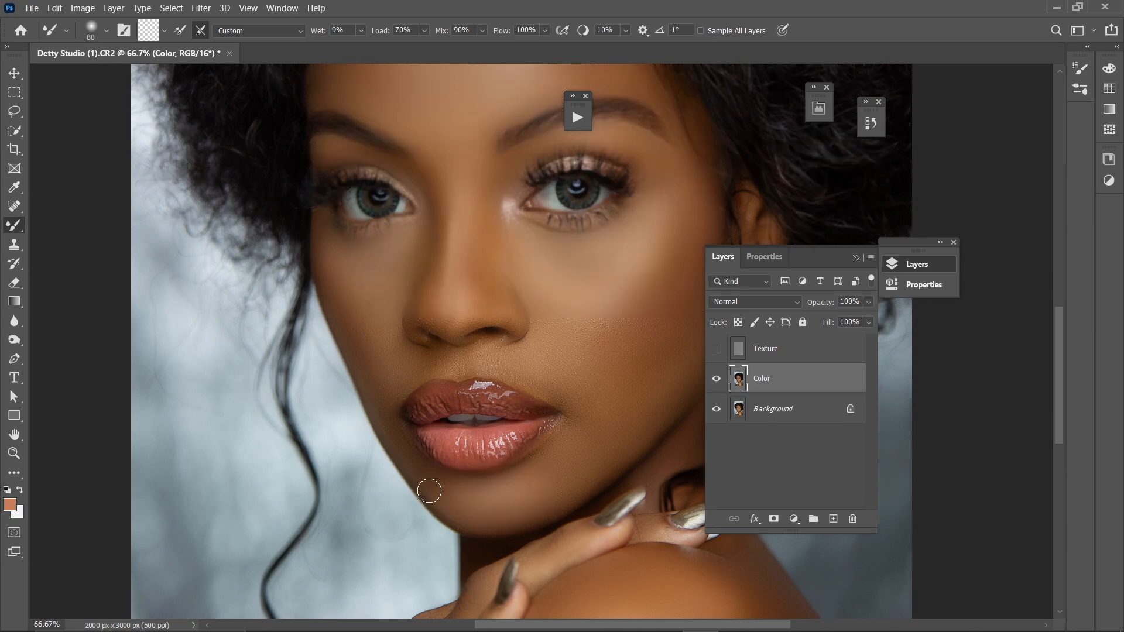
left_click(716, 348)
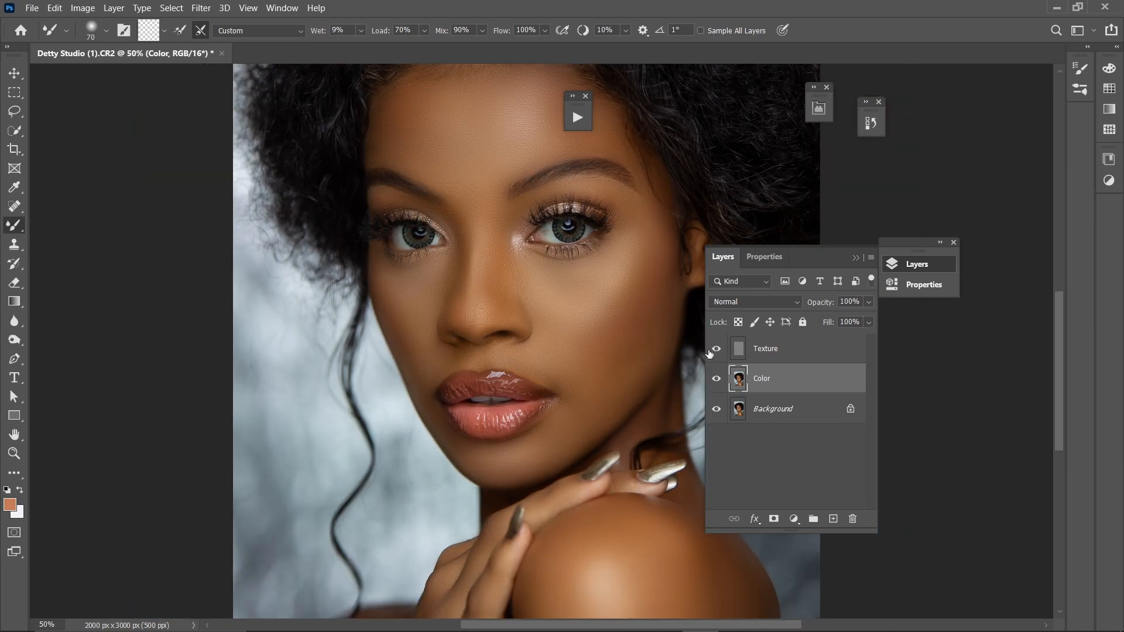
- Put the Texture and Color layers together into one layer group
key("ctrl+plus")
left_click_drag(483, 221, 484, 490)
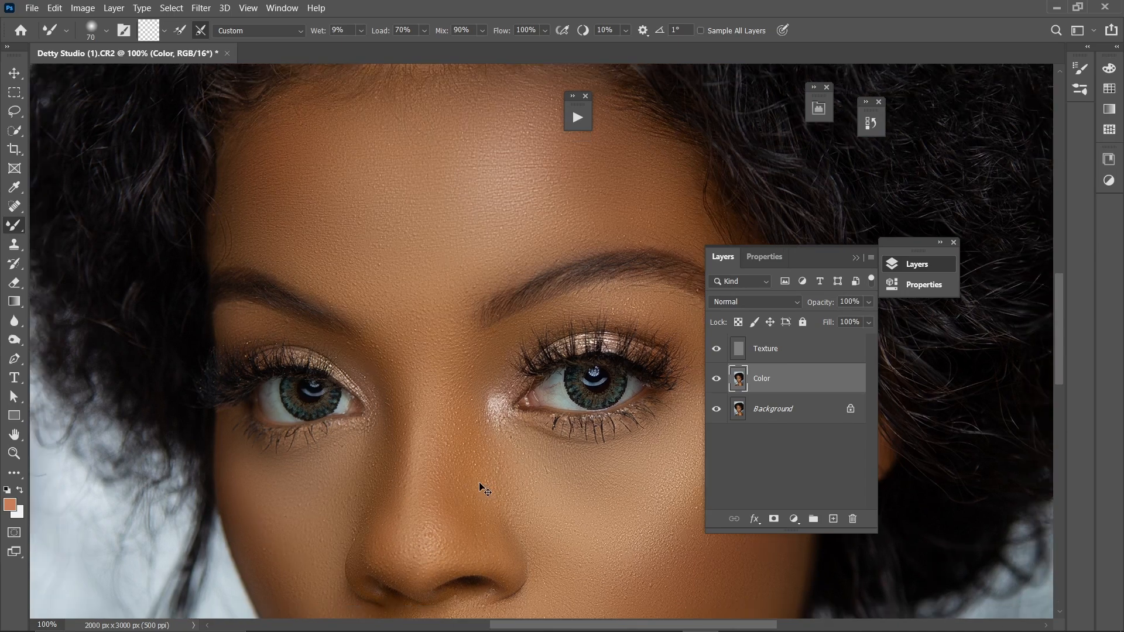
key("ctrl+minus")
key("ctrl+minus")
key("ctrl+minus")
key("ctrl+plus")
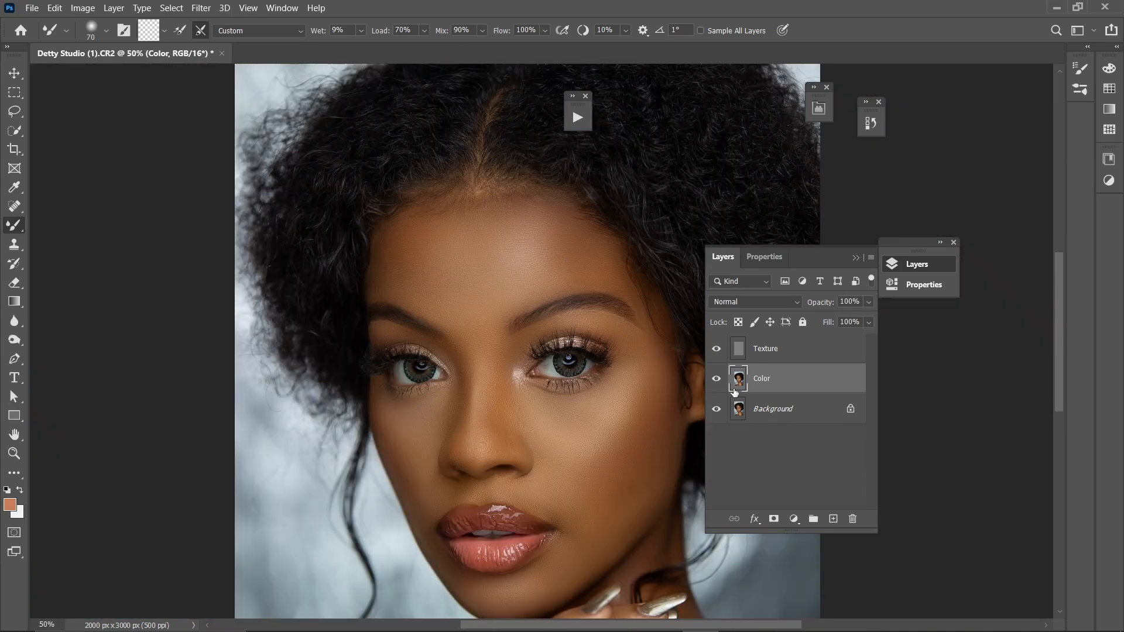
left_click(792, 350, "shift")
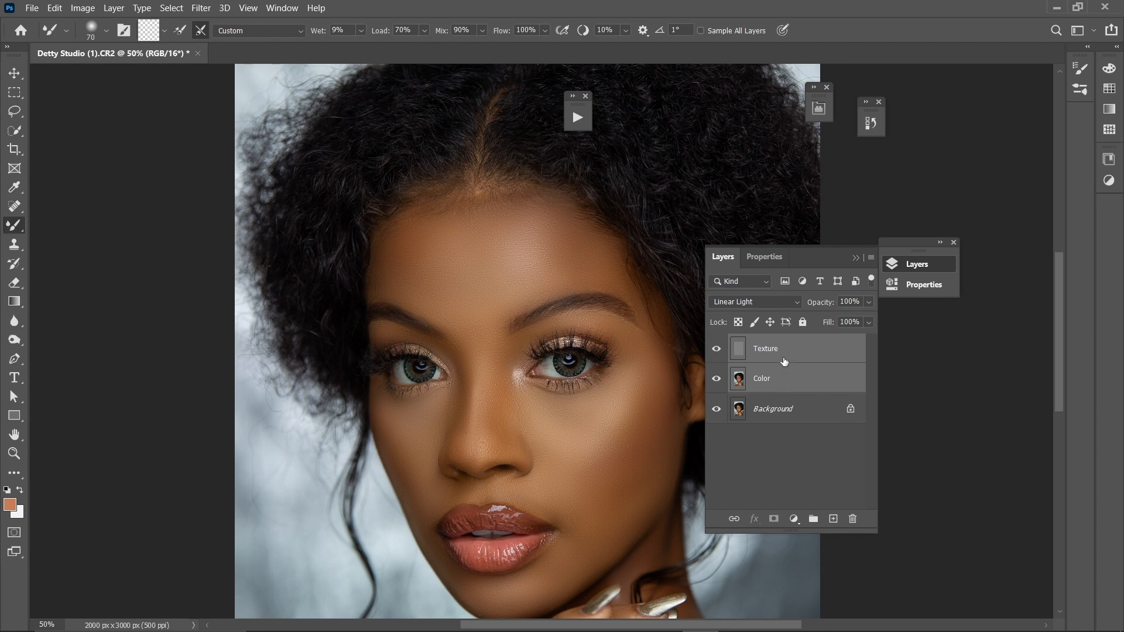
left_click_drag(785, 361, 811, 521)
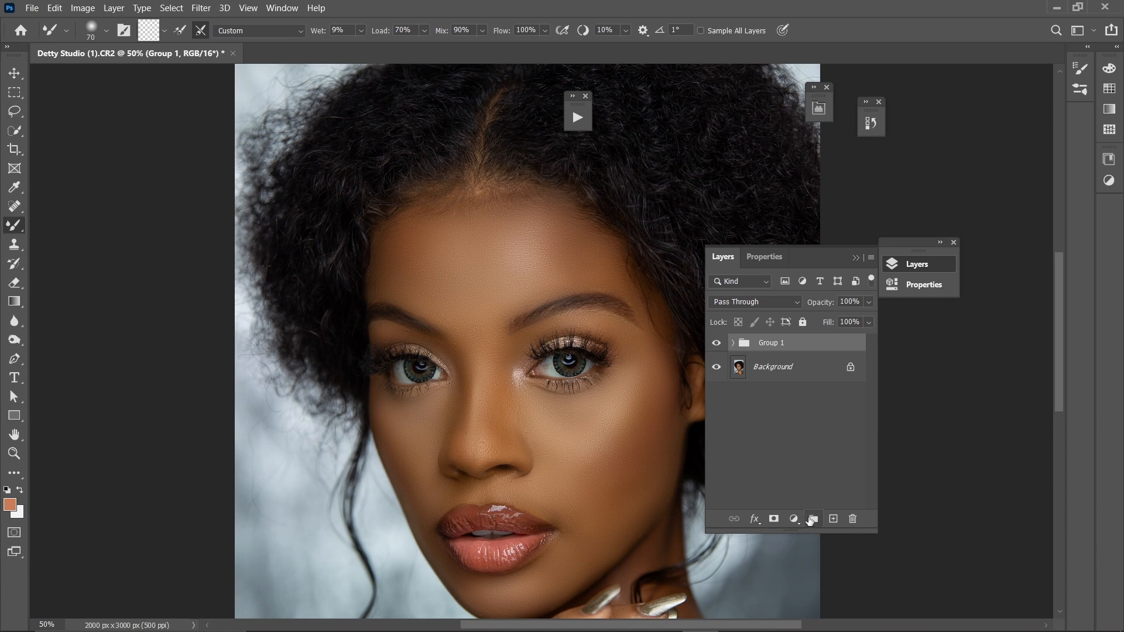
- Compare the portrait before and after retouching by toggling the layer group's visibility at close-up and wider views
key("ctrl+1")
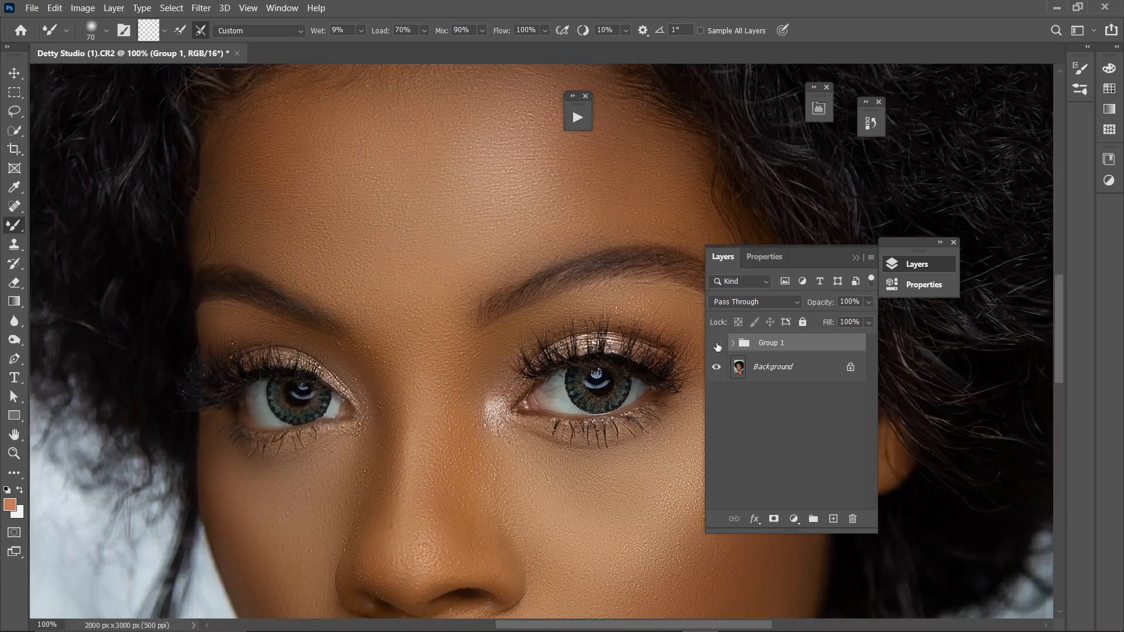
left_click(717, 344)
key("ctrl+minus")
key("ctrl+minus")
left_click(716, 346)
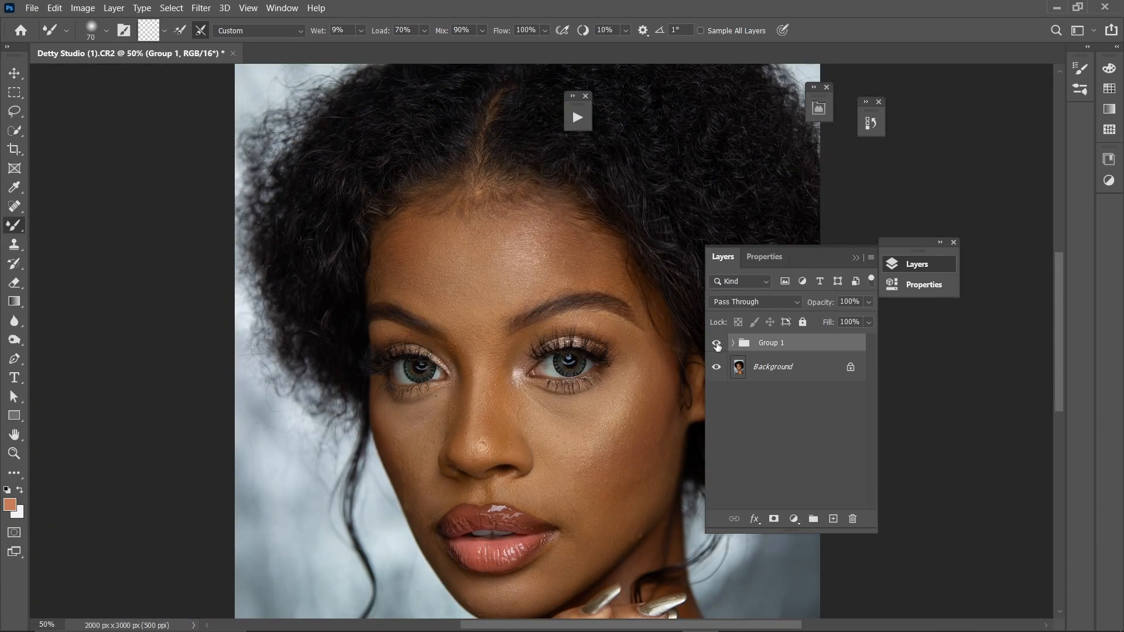
left_click(716, 345)
left_click(717, 345)
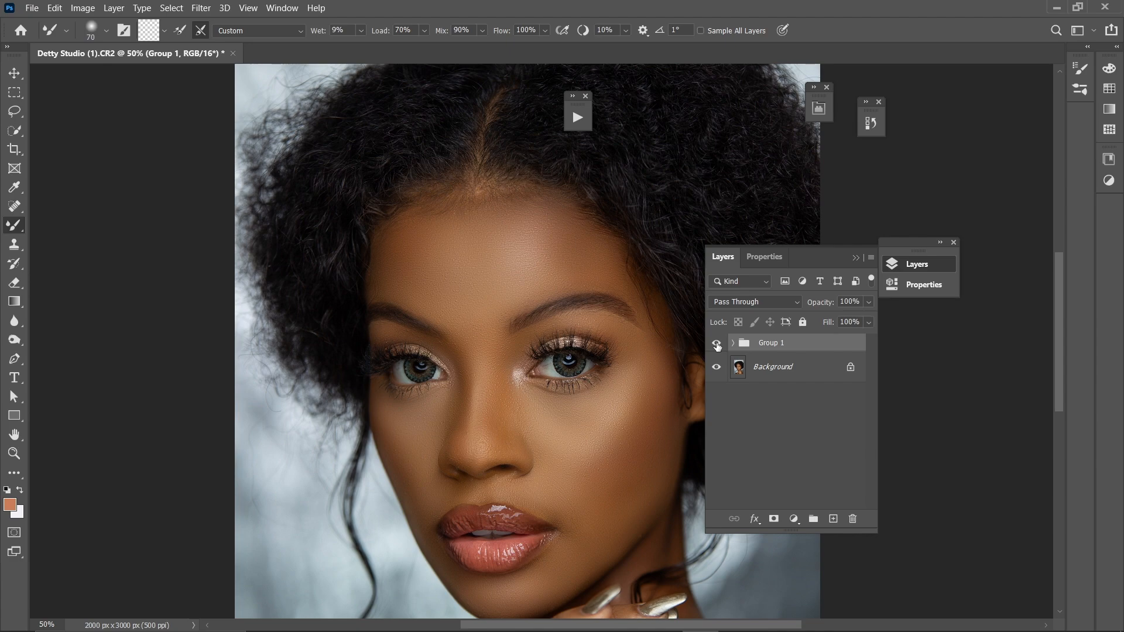
left_click(717, 345)
key("ctrl+plus")
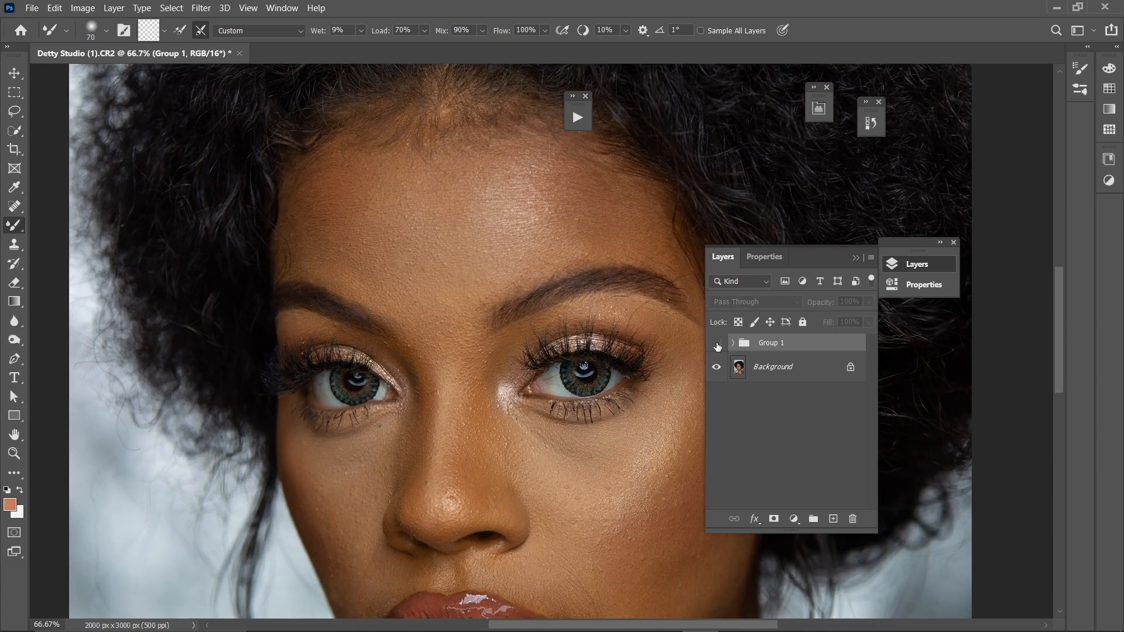
key("ctrl+plus")
left_click(716, 345)
left_click(716, 345)
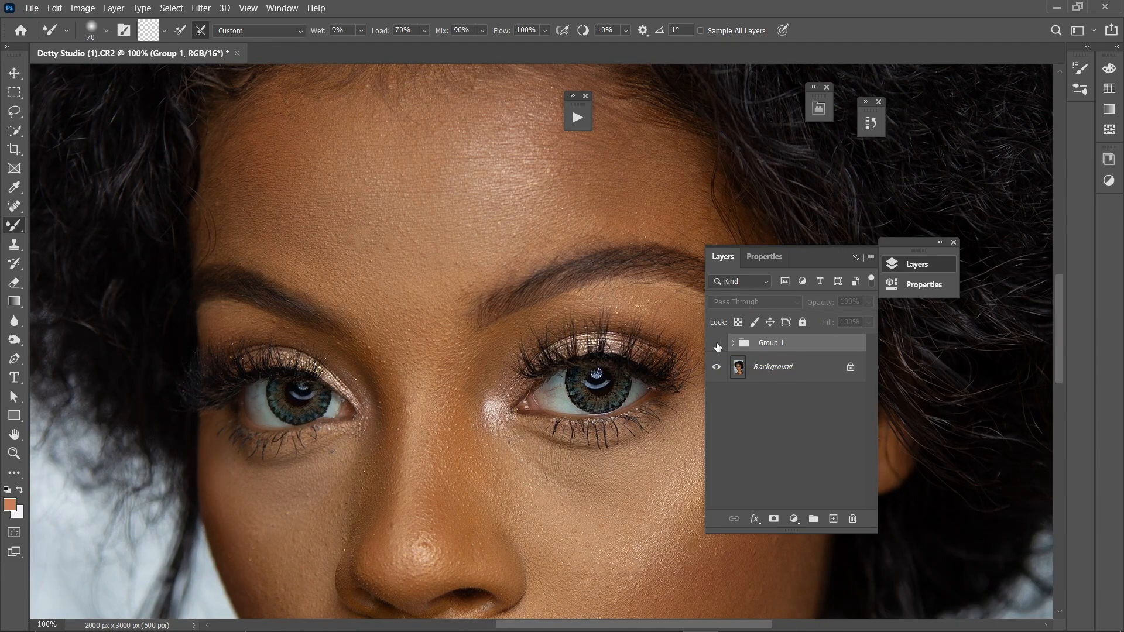
left_click(717, 346)
left_click(716, 346)
left_click(716, 345)
left_click(717, 346)
left_click(717, 345)
scroll(660, 317, "down", 4)
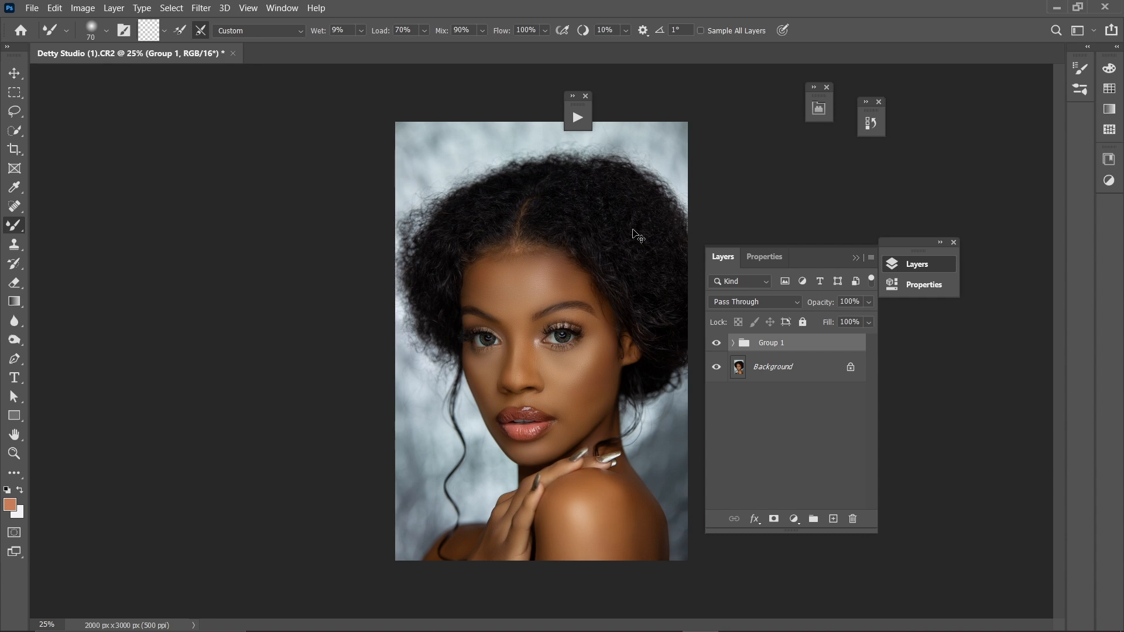
- Stamp all visible layers into a new merged layer above the group
key("ctrl+plus")
key("ctrl+plus")
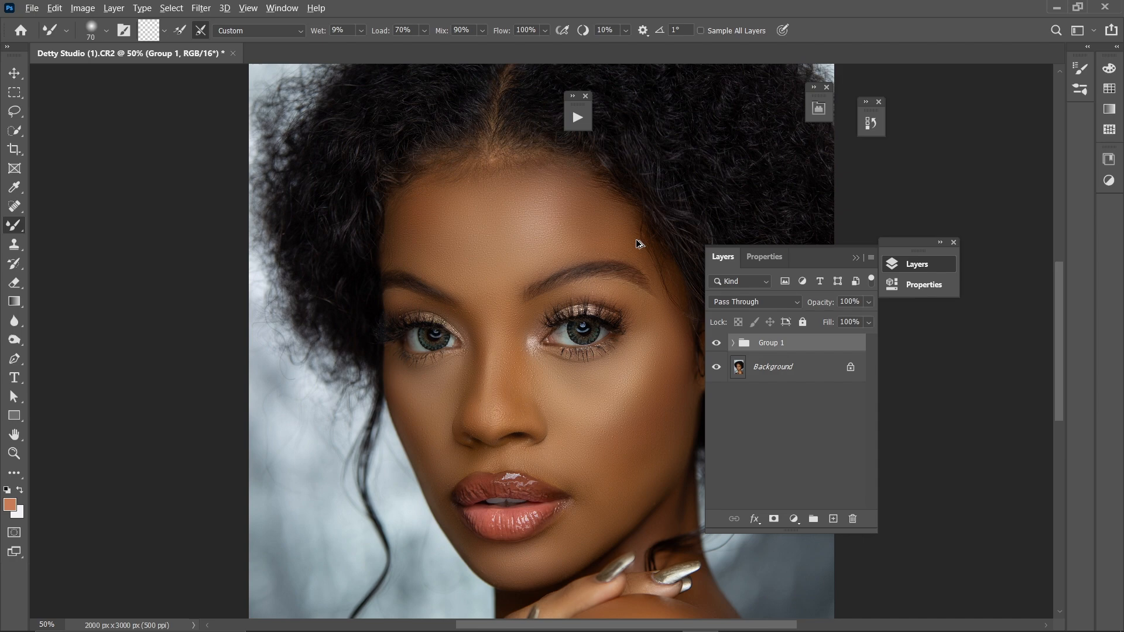
key("ctrl+shift+alt+e")
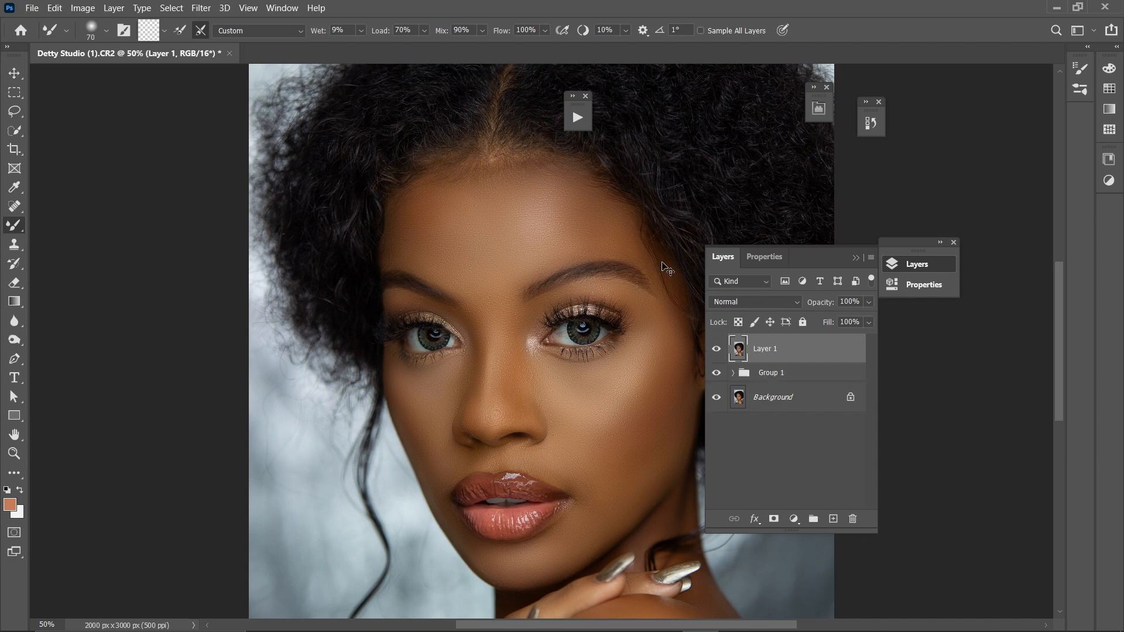
- Examine the merged portrait's skin and eyes up close and at full view
key("ctrl+minus")
key("ctrl+minus")
key("ctrl+plus")
key("ctrl+plus")
key("ctrl+plus")
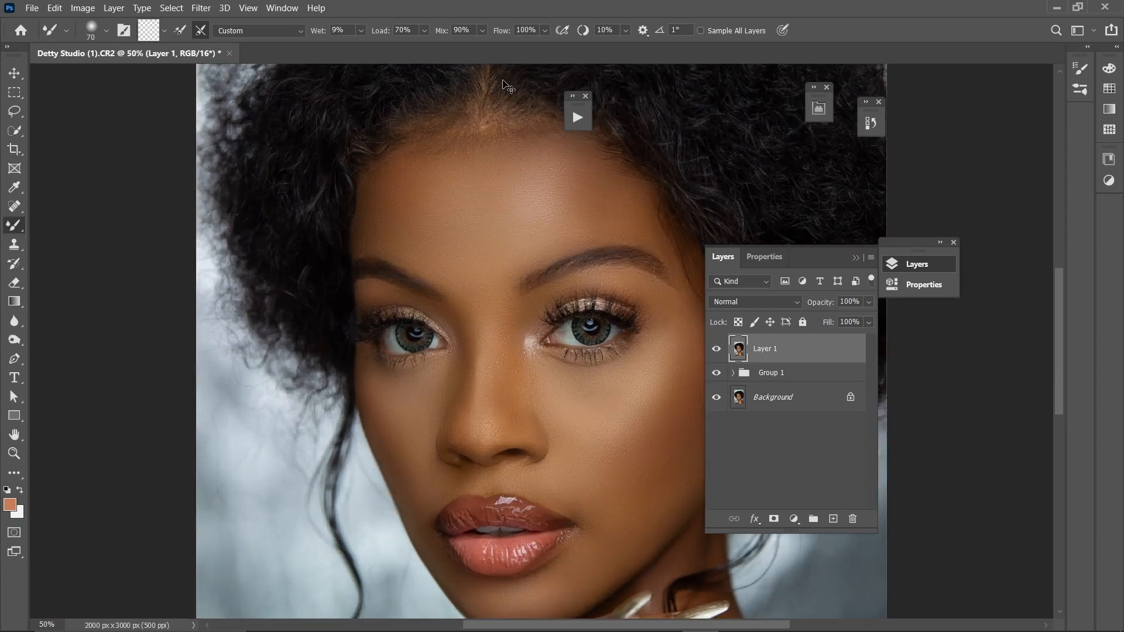
key("ctrl+plus")
key("ctrl+plus")
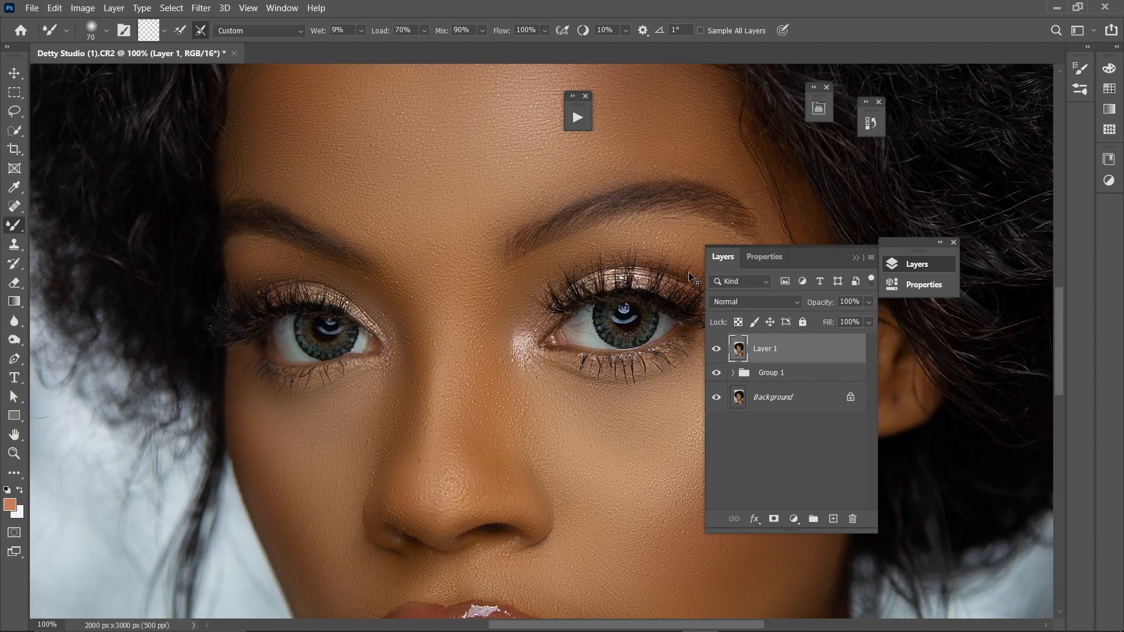
key("ctrl+minus")
key("ctrl+minus")
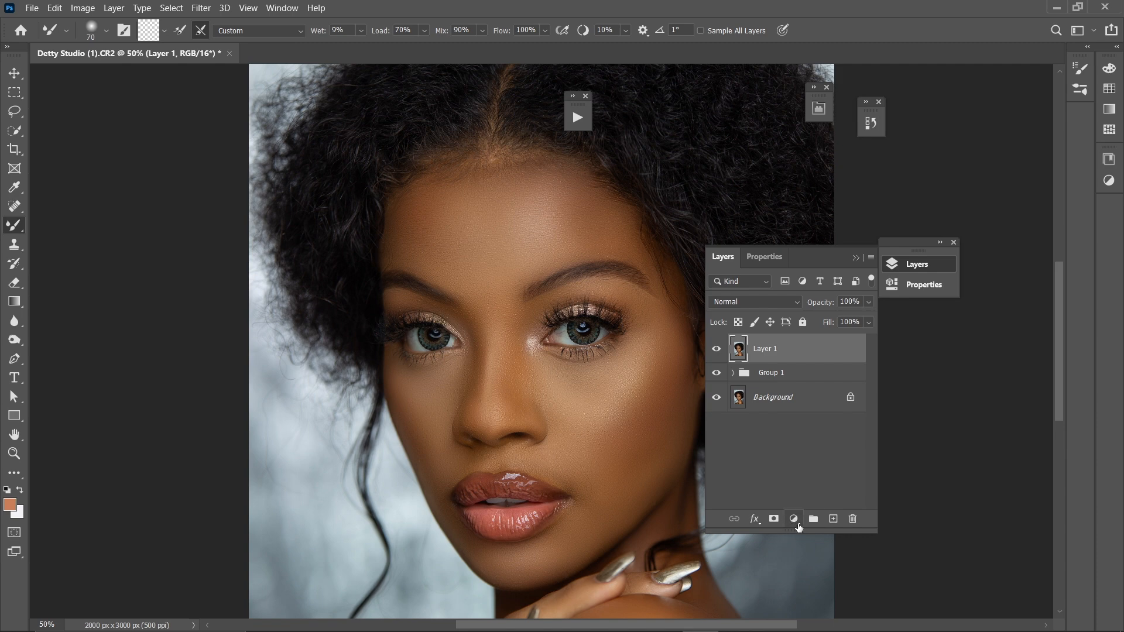
- Add a Hue/Saturation adjustment layer above the merged layer and target its Reds range
left_click(794, 519)
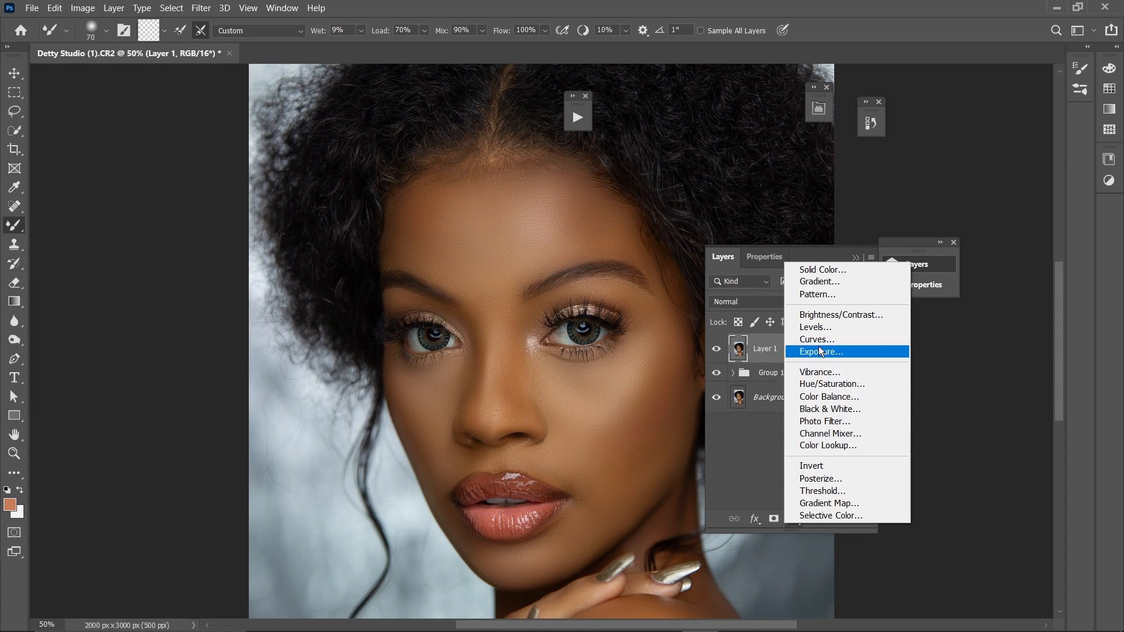
left_click(824, 385)
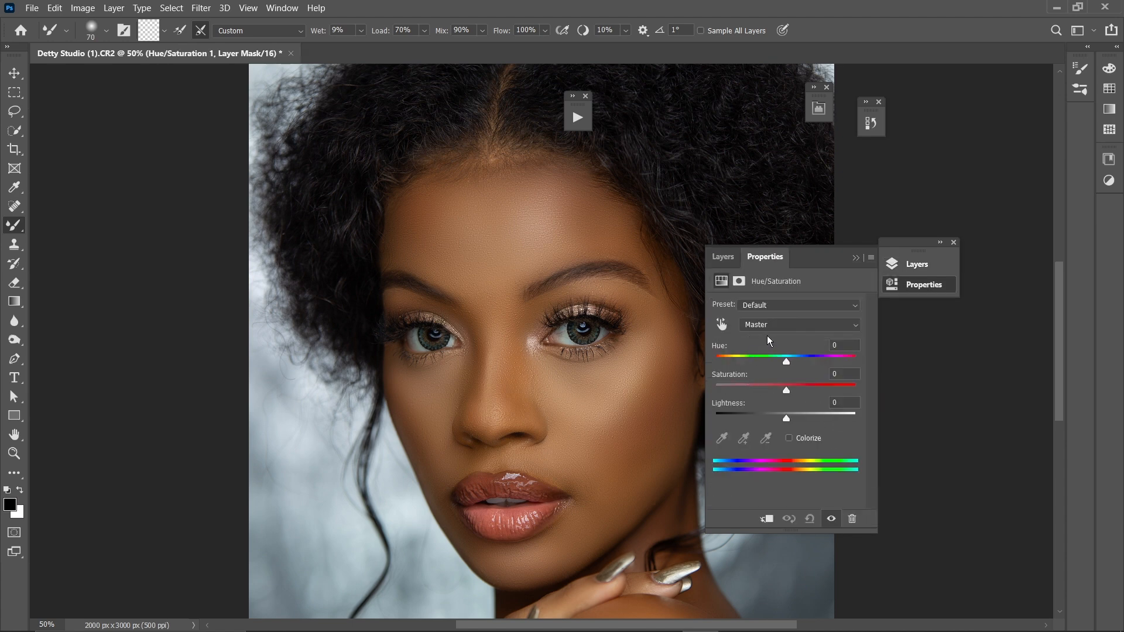
left_click(769, 325)
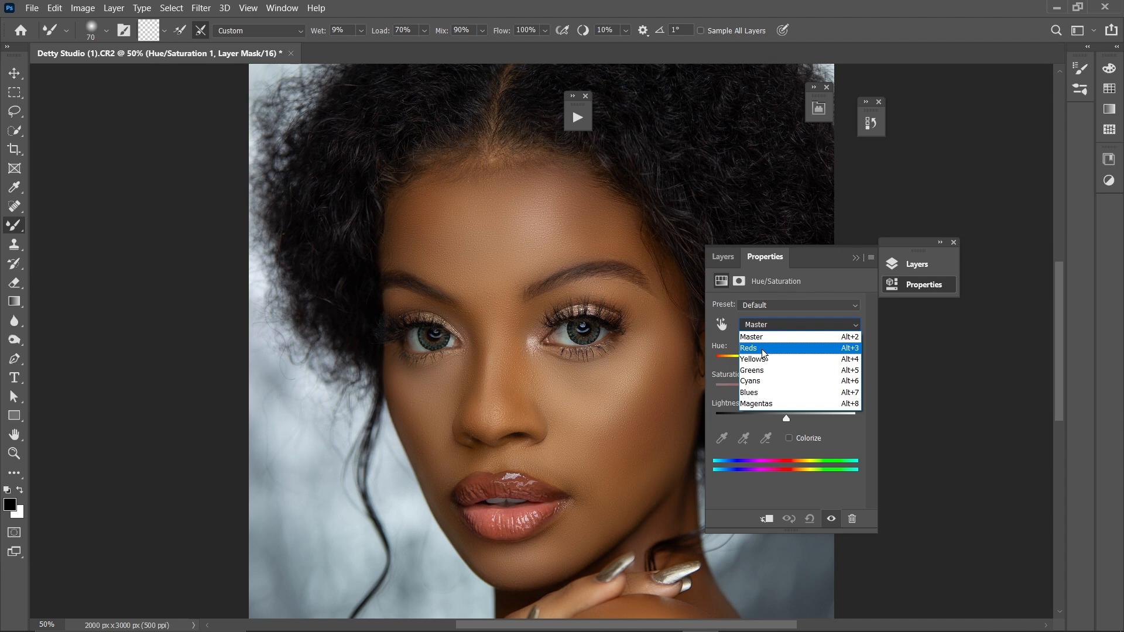
left_click(764, 350)
- Try Lightness values for the Reds between -36 and +5, reset it to 0, and lower it slightly
left_click(784, 417)
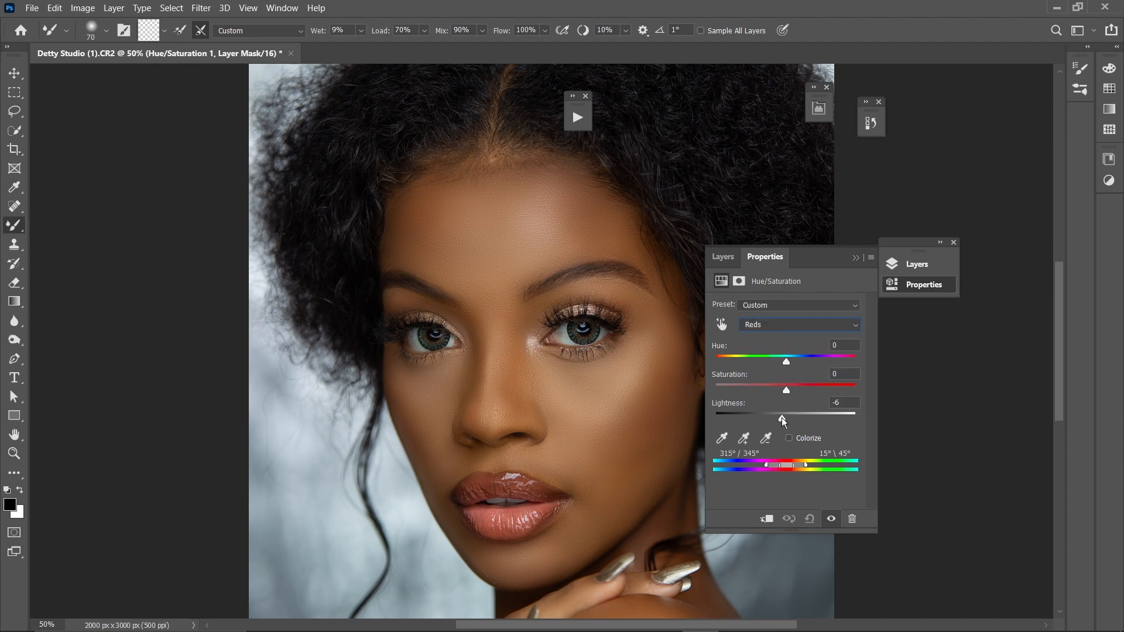
left_click_drag(779, 414, 783, 417)
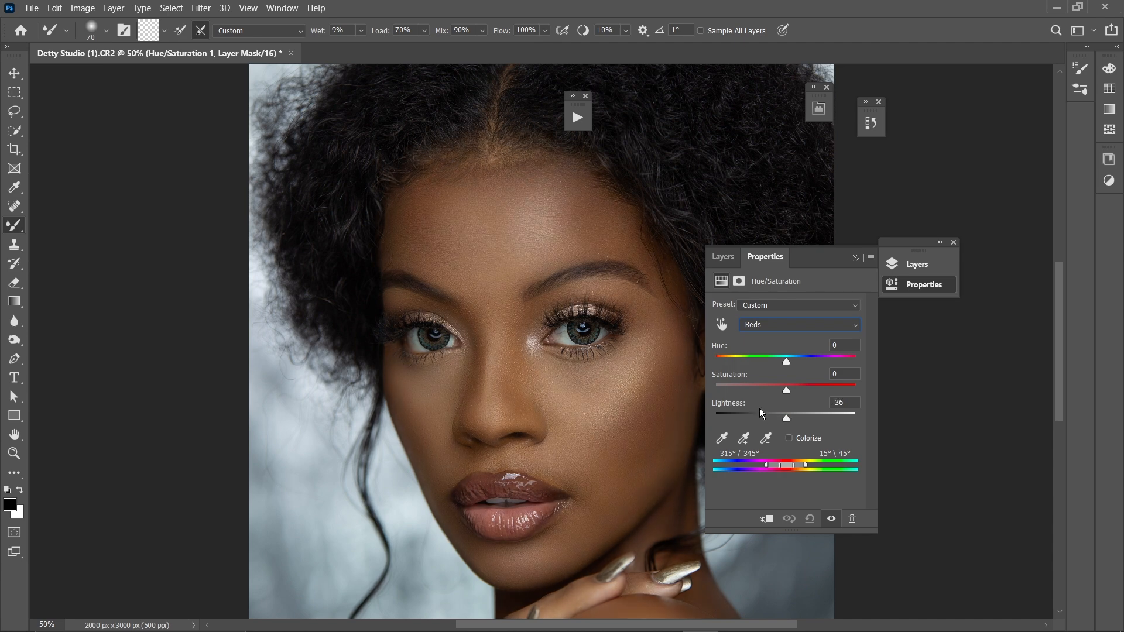
left_click(789, 417)
key("Up")
key("Up")
key("Up")
key("Up")
key("Up")
key("Up")
key("Up")
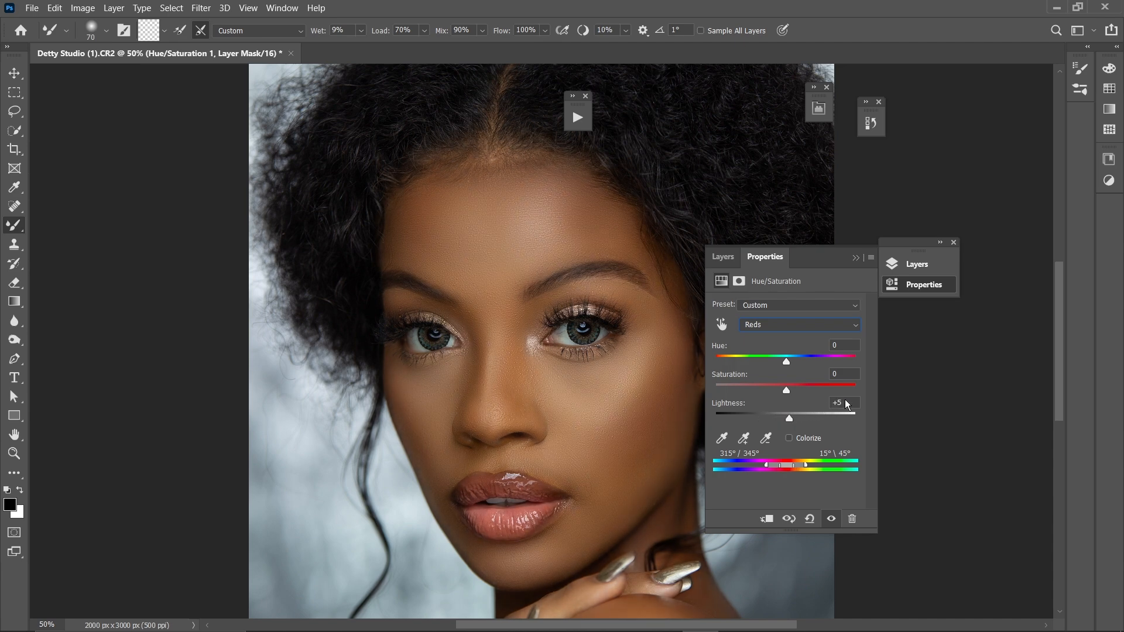
type("0")
left_click_drag(787, 419, 783, 419)
- Add a Curves adjustment layer on top, moving the RGB black point to input 3 and the white point to input 232
left_click(856, 258)
left_click(917, 265)
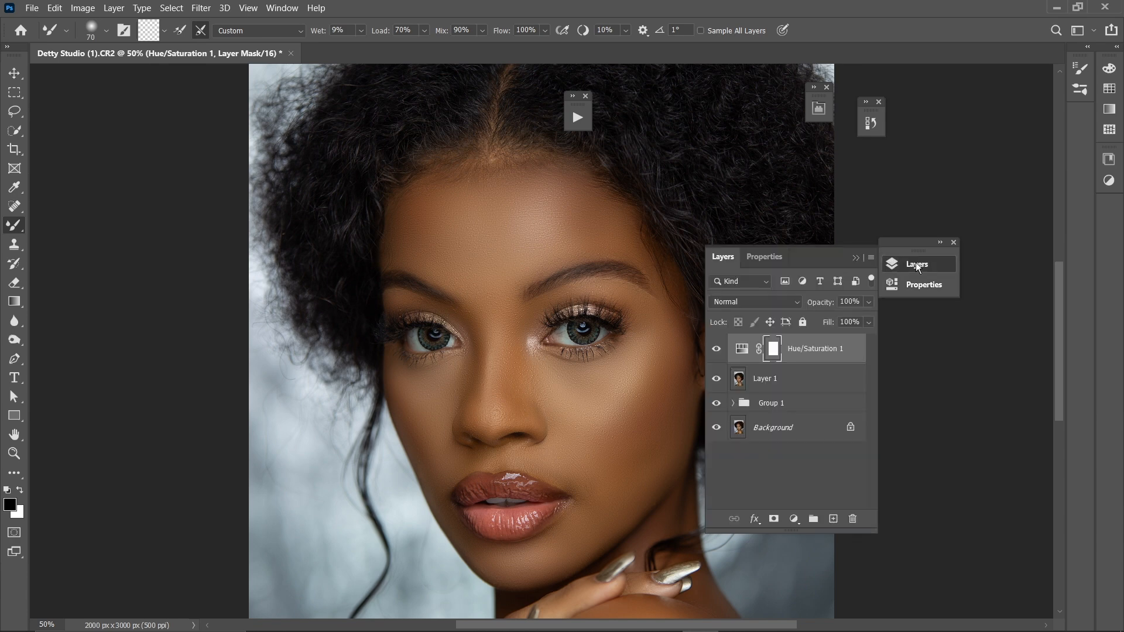
left_click(793, 519)
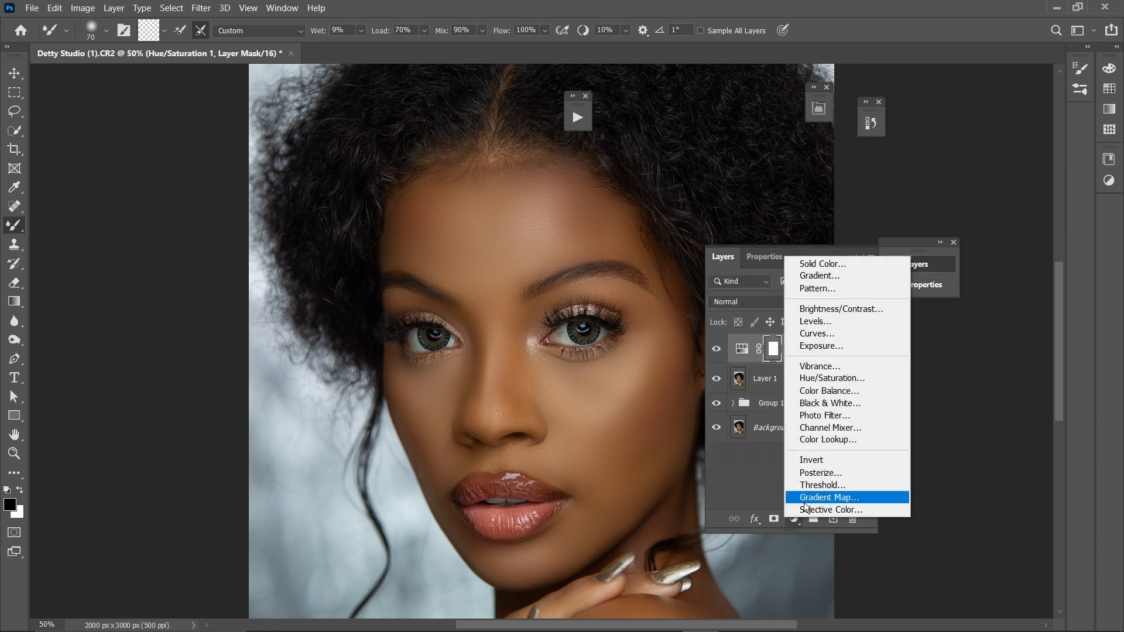
left_click(820, 336)
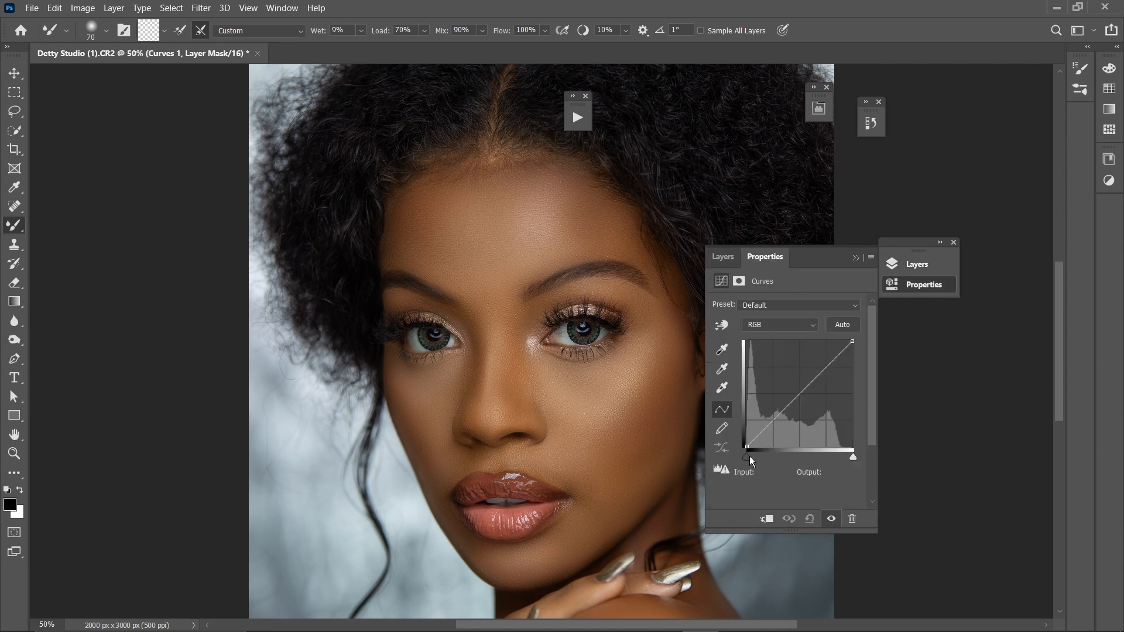
left_click_drag(749, 457, 722, 454)
left_click_drag(746, 459, 749, 460)
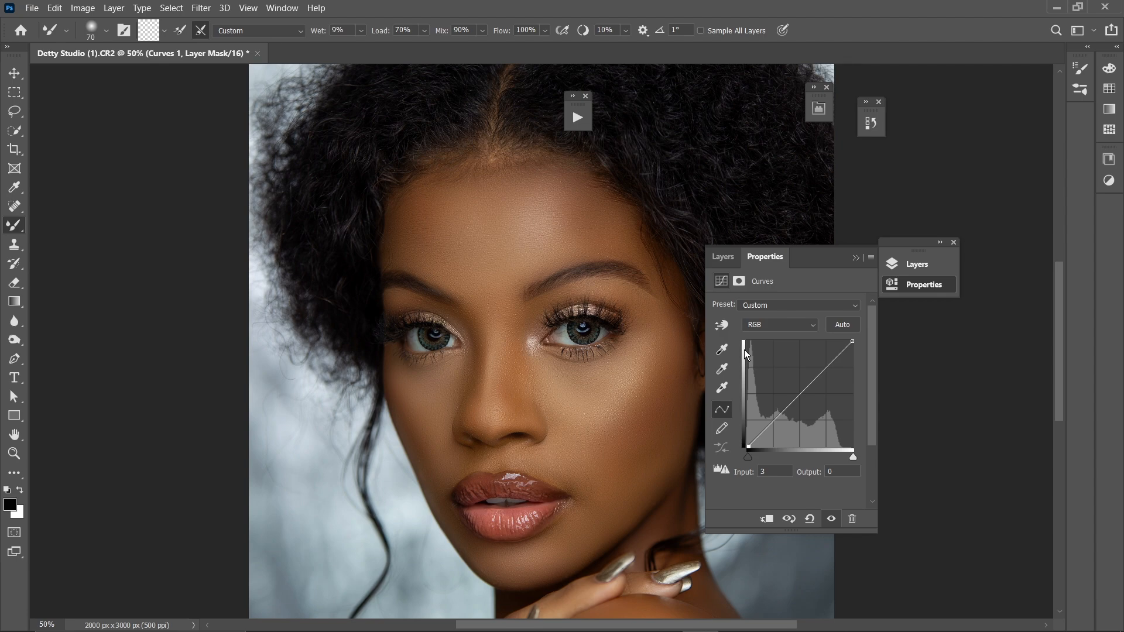
key("ctrl+minus")
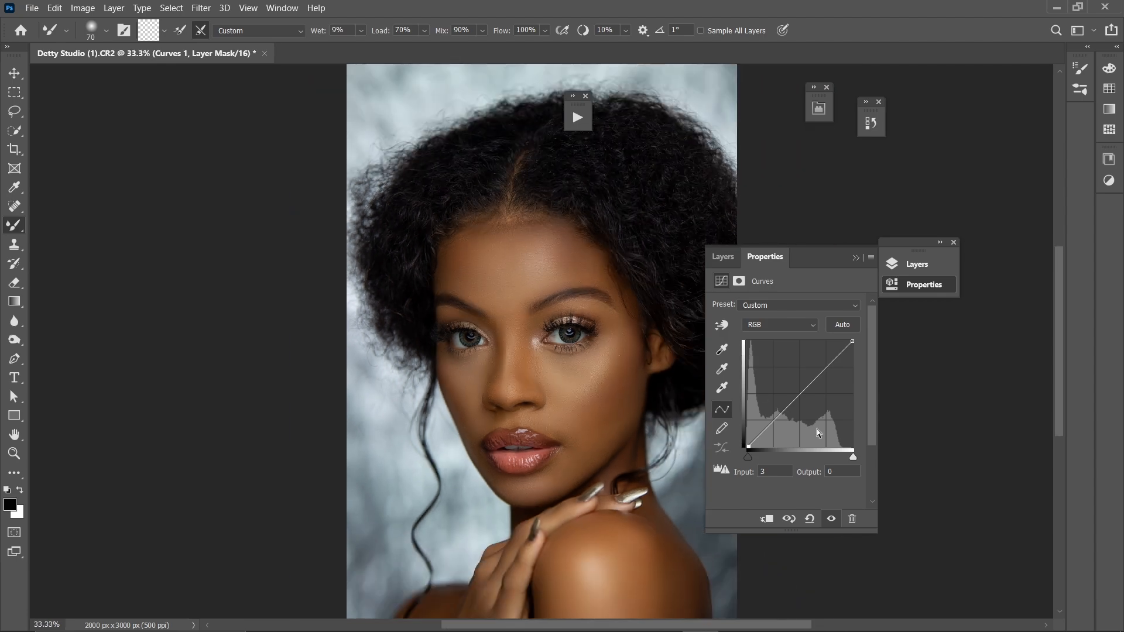
left_click_drag(852, 459, 846, 459)
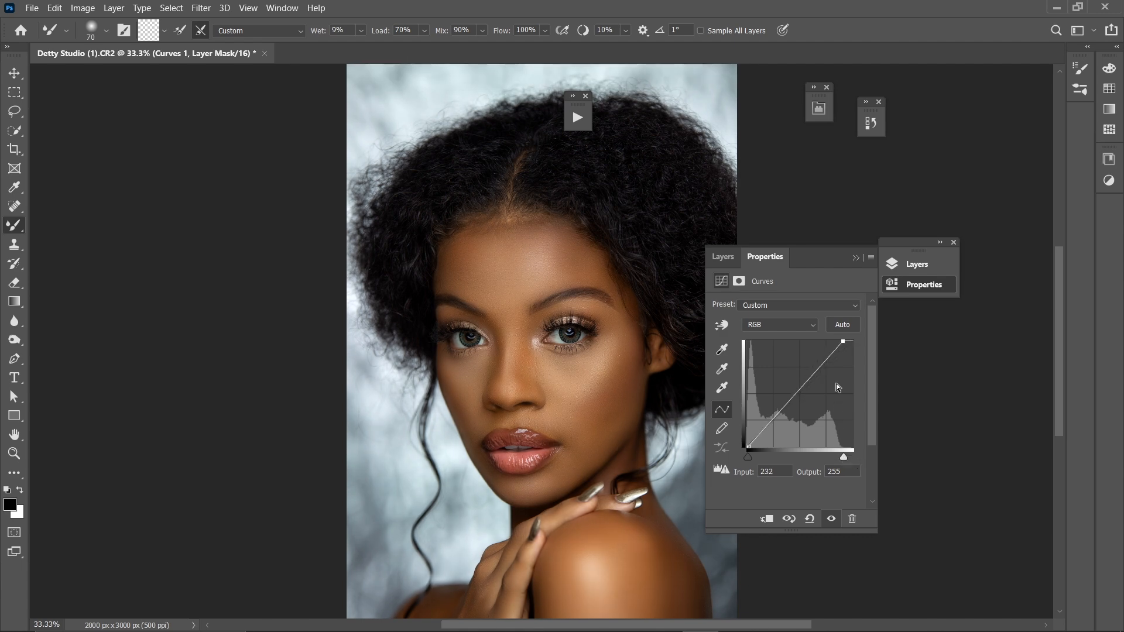
- Add a Selective Color adjustment layer above the Curves layer and slightly increase Cyan in the Blacks
left_click(854, 257)
left_click(908, 270)
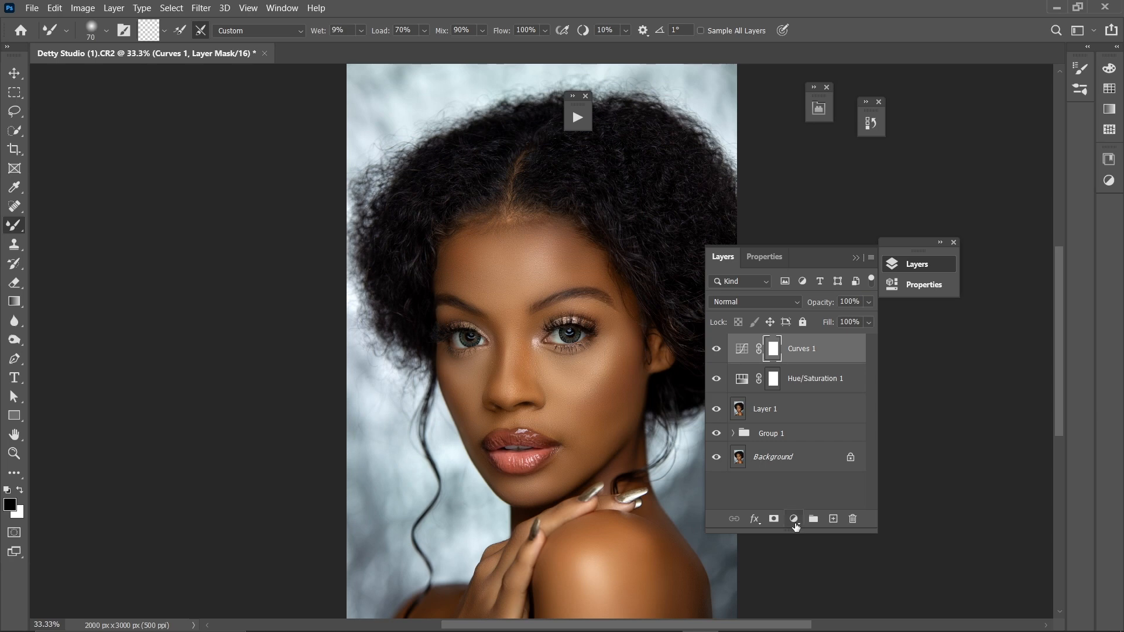
left_click(794, 520)
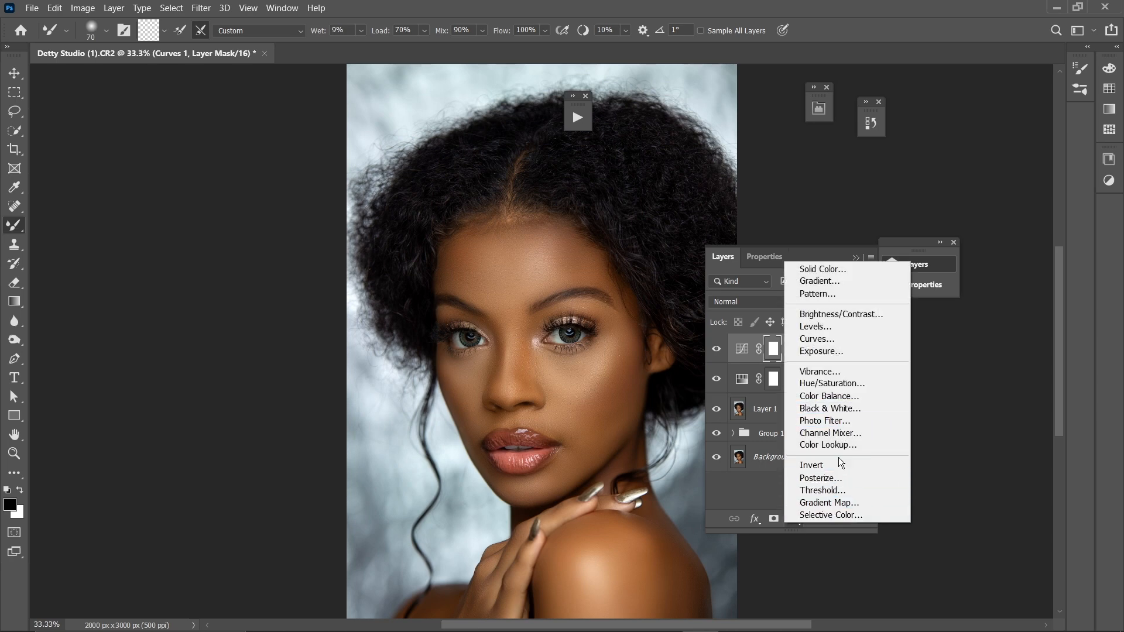
left_click(828, 513)
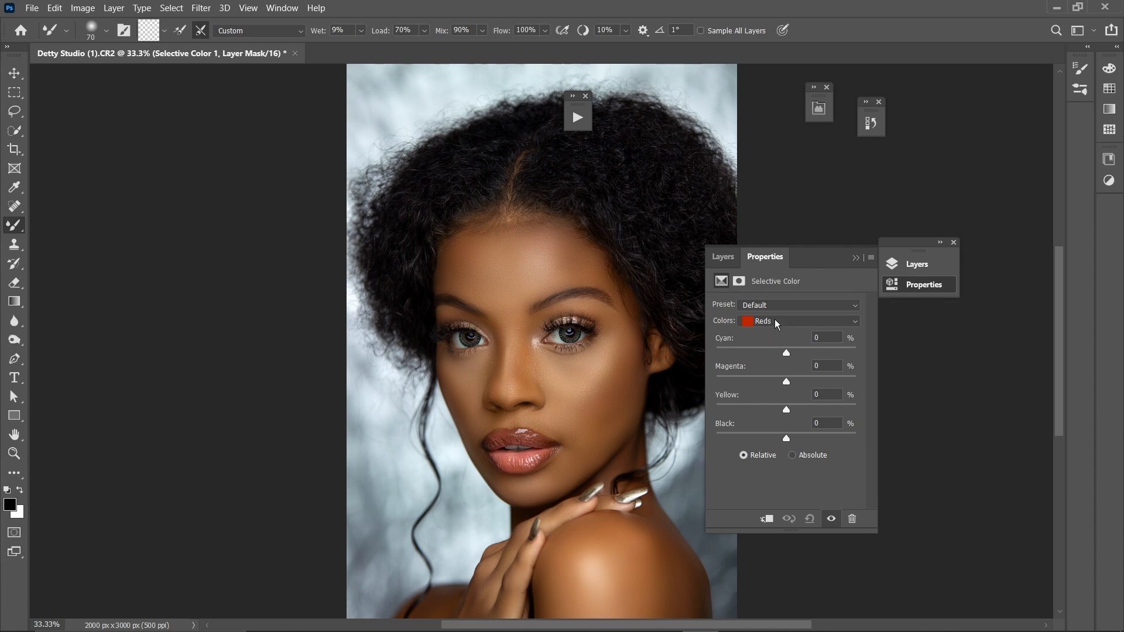
left_click(777, 322)
left_click(765, 430)
left_click_drag(788, 354, 797, 355)
left_click(826, 338)
type("0")
left_click_drag(789, 354, 794, 356)
- Compare the portrait with and without the Selective Color adjustment
left_click(856, 258)
left_click(905, 265)
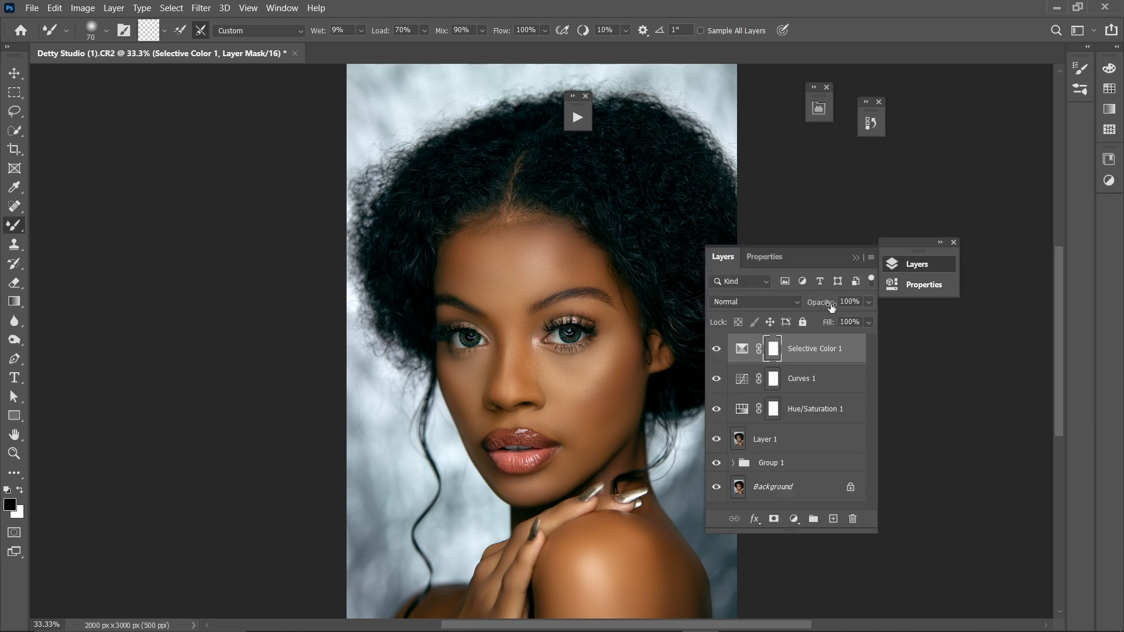
left_click(716, 351)
left_click(716, 350)
left_click(716, 351)
left_click(716, 350)
left_click(716, 351)
left_click(717, 351)
left_click(716, 350)
left_click(716, 350)
left_click(716, 351)
- Reduce the Selective Color layer's opacity to 79% and check its effect on the portrait
left_click(866, 304)
left_click_drag(859, 319, 787, 321)
left_click(720, 344)
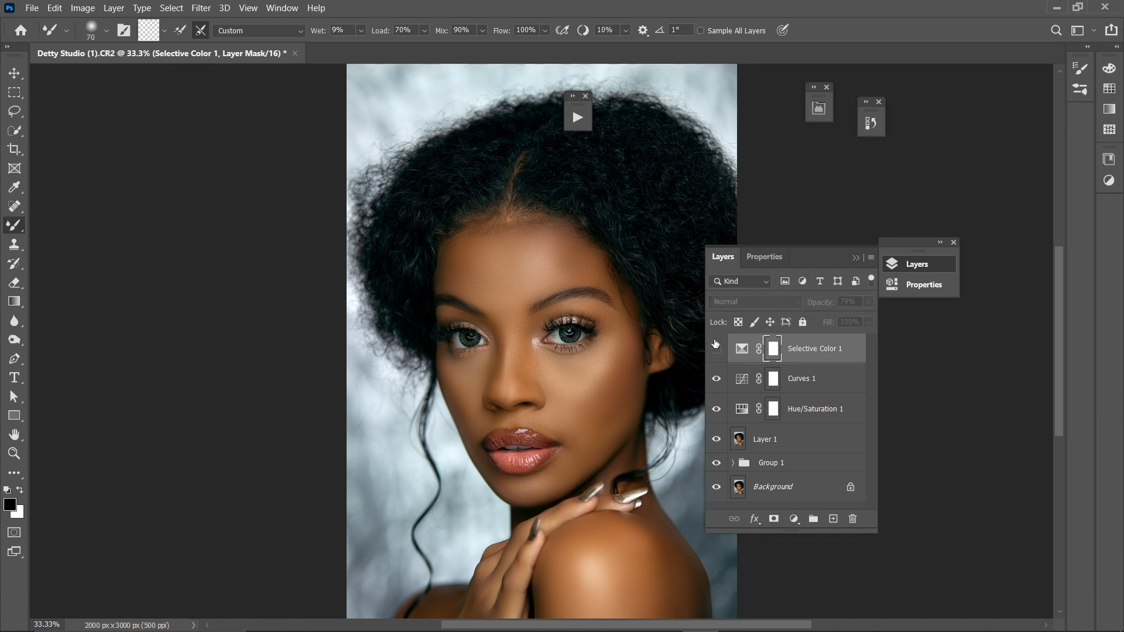
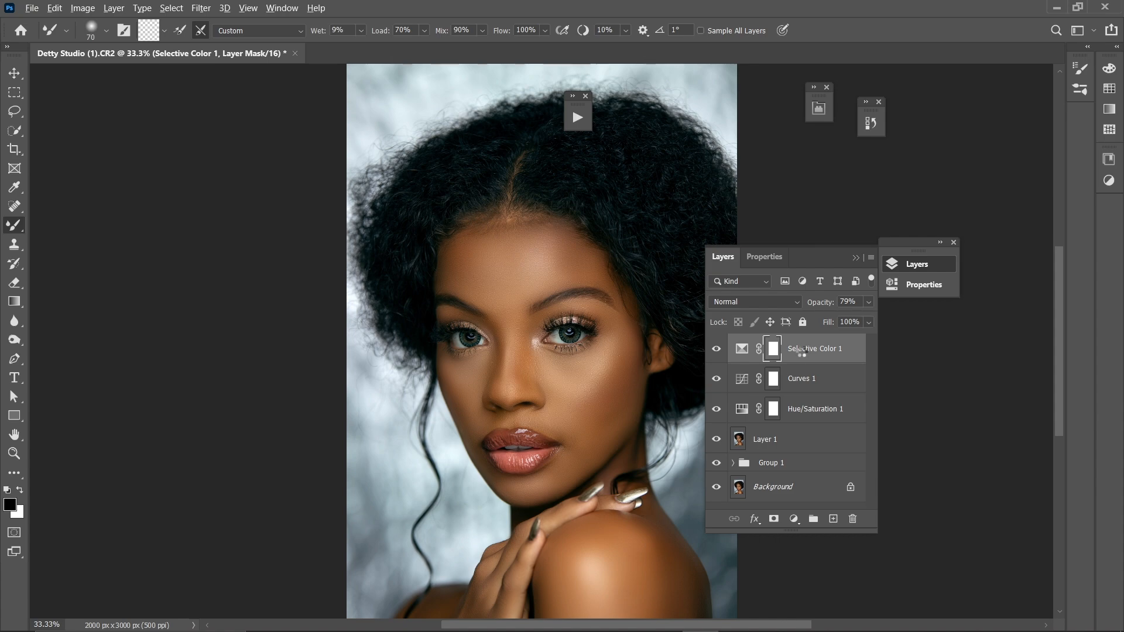
- Stamp all visible layers into a new merged layer above the Selective Color adjustment
key("ctrl+alt+shift+e")
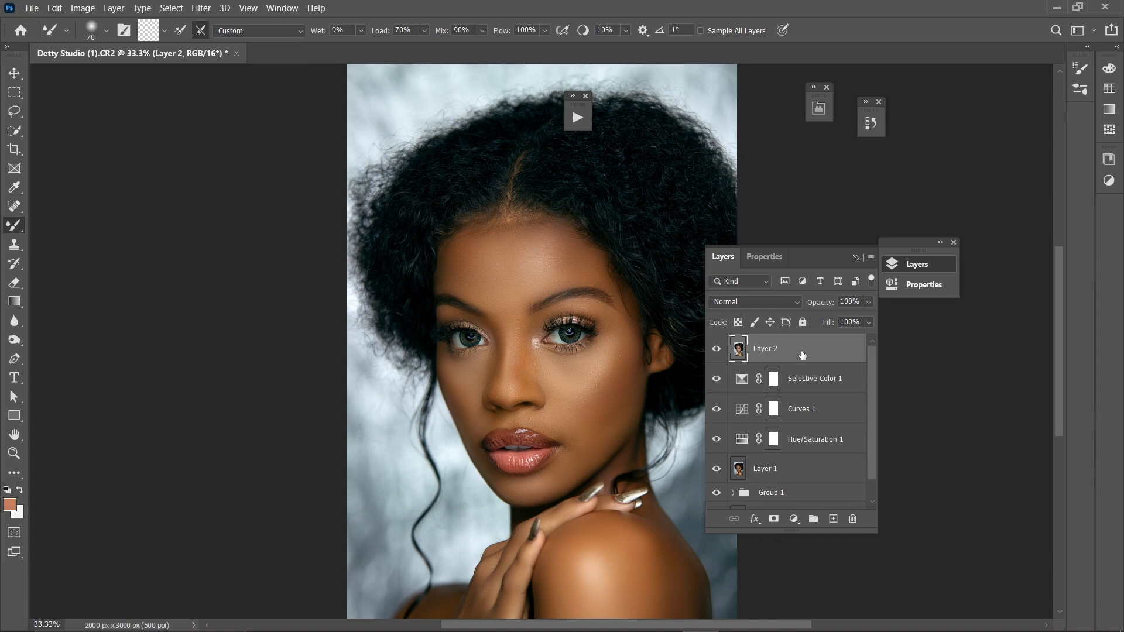
scroll(561, 363, "up", 3)
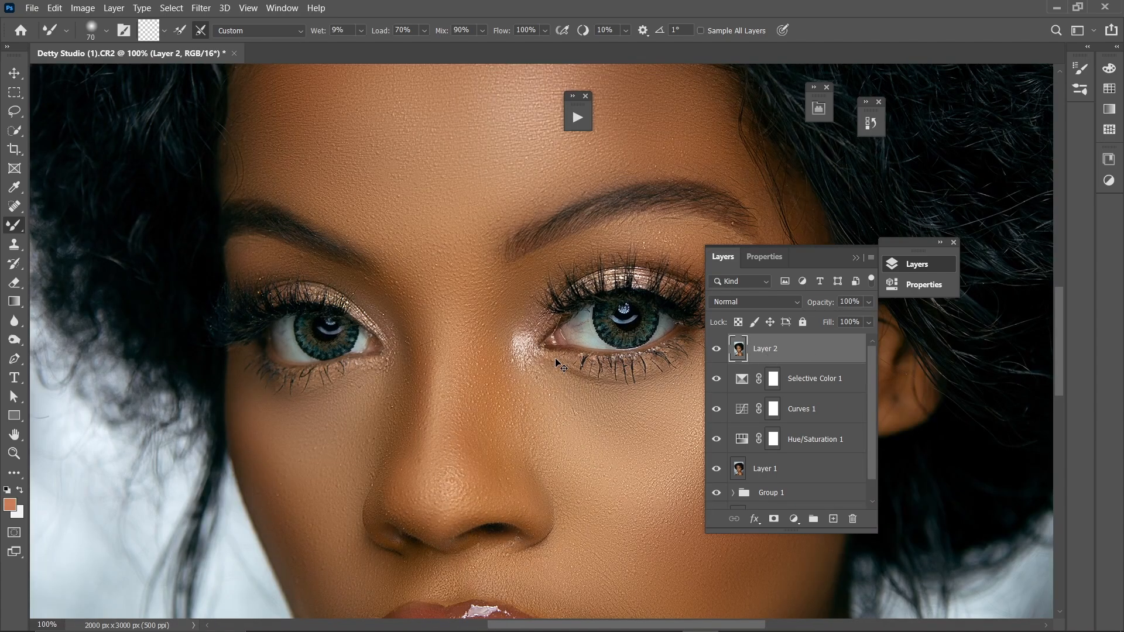
scroll(560, 363, "down", 1)
scroll(561, 363, "down", 1)
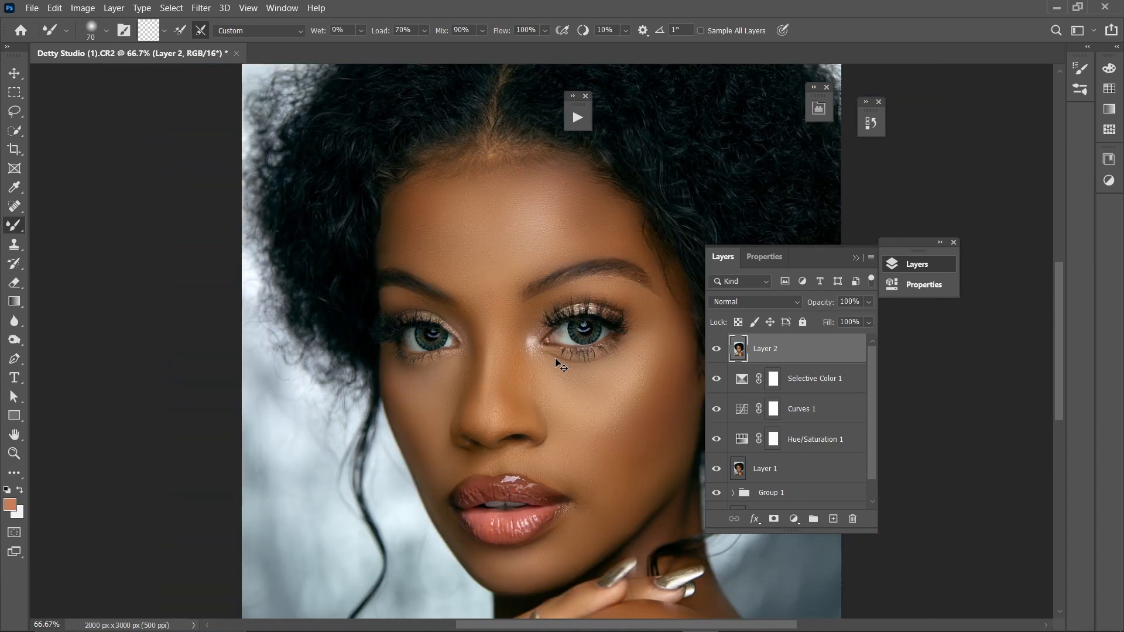
scroll(551, 369, "up", 1)
scroll(489, 388, "up", 1)
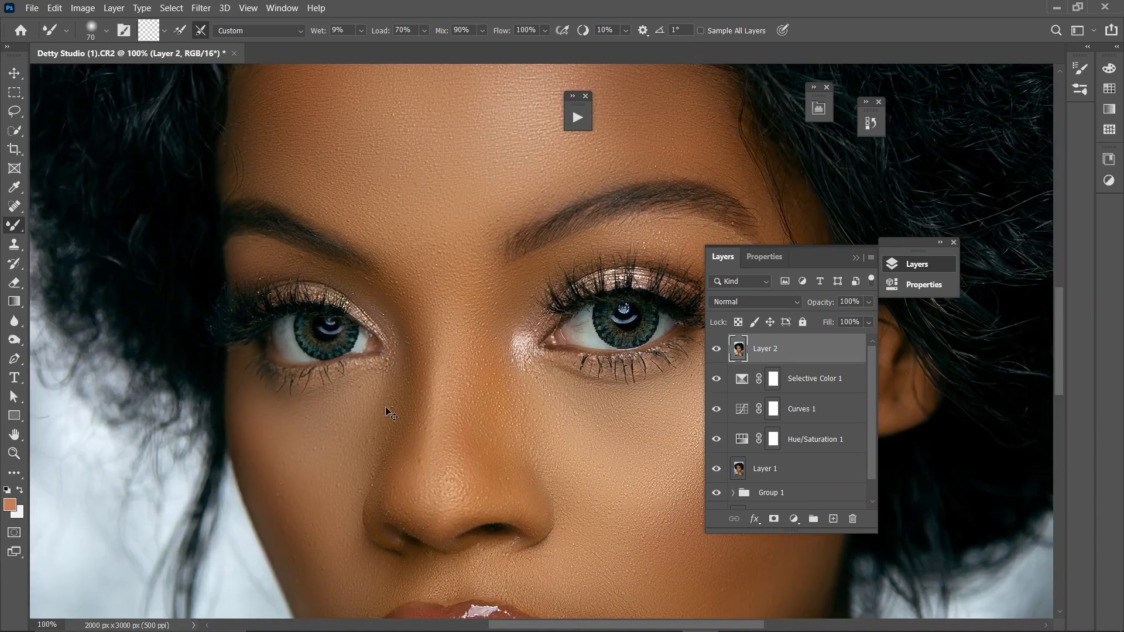
scroll(476, 426, "down", 3)
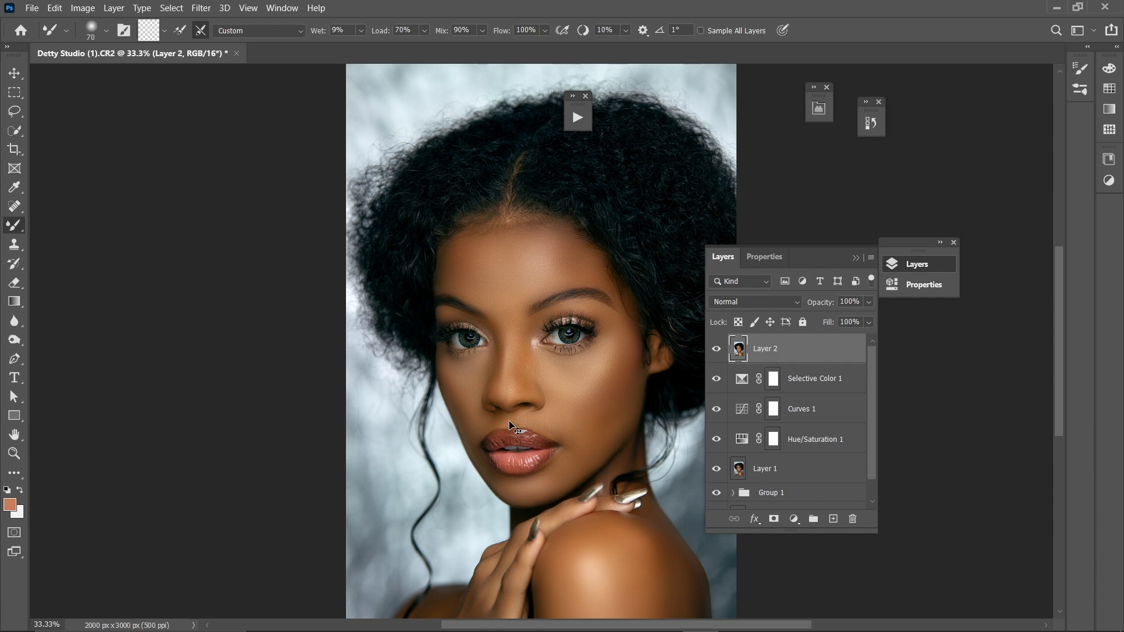
- Apply a High Pass filter with a 2-pixel radius to the stamped layer and set its blend mode to Overlay
left_click(200, 7)
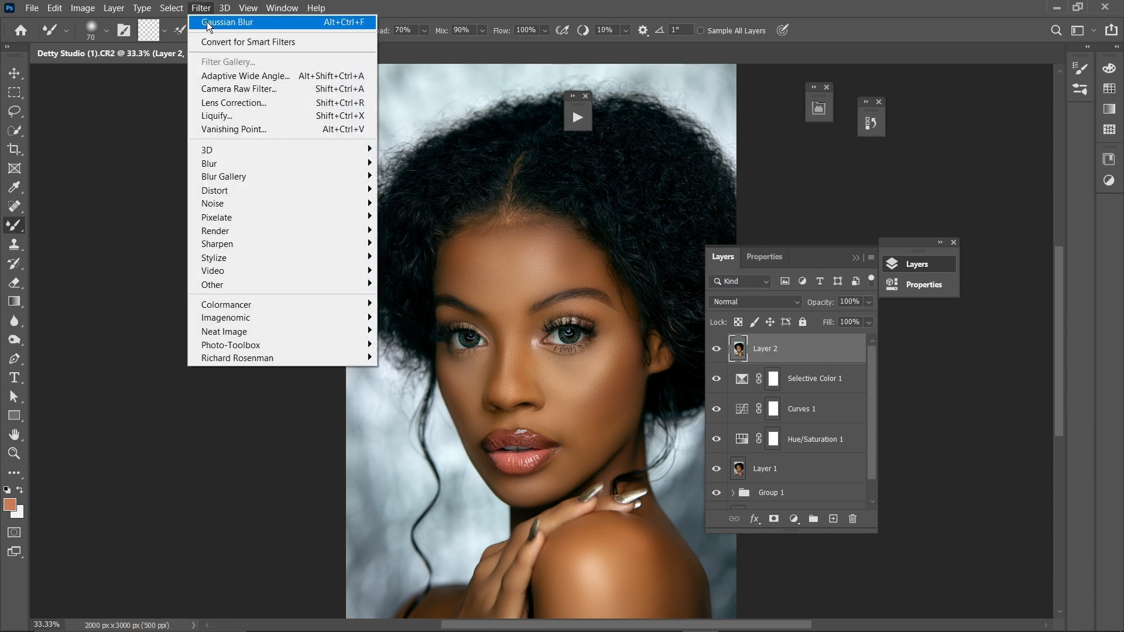
mouse_move(244, 287)
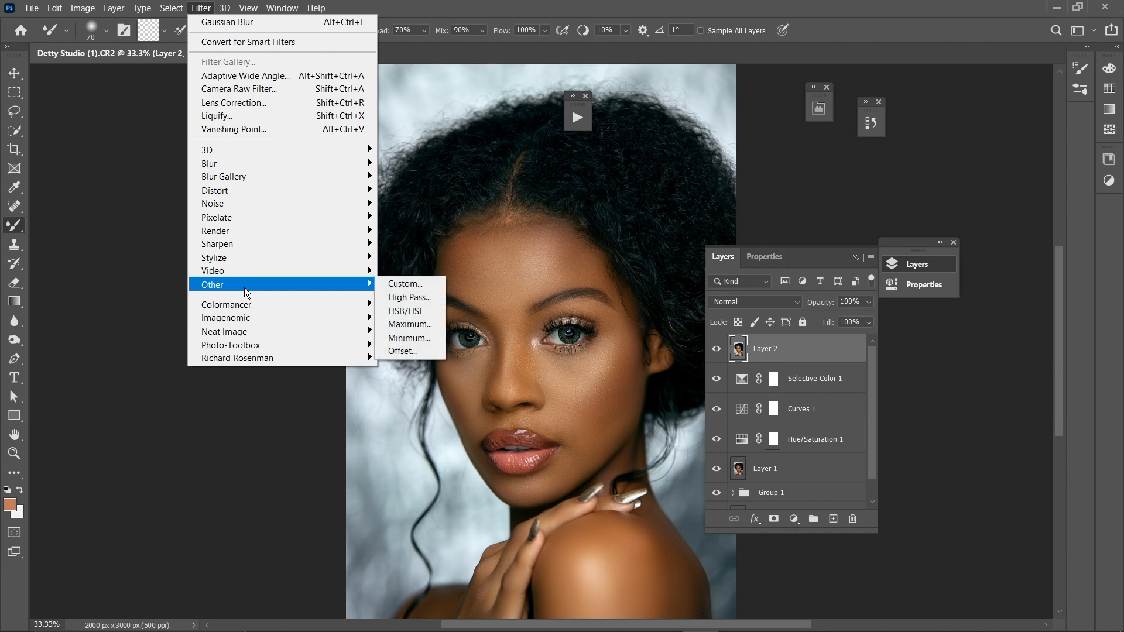
left_click(405, 295)
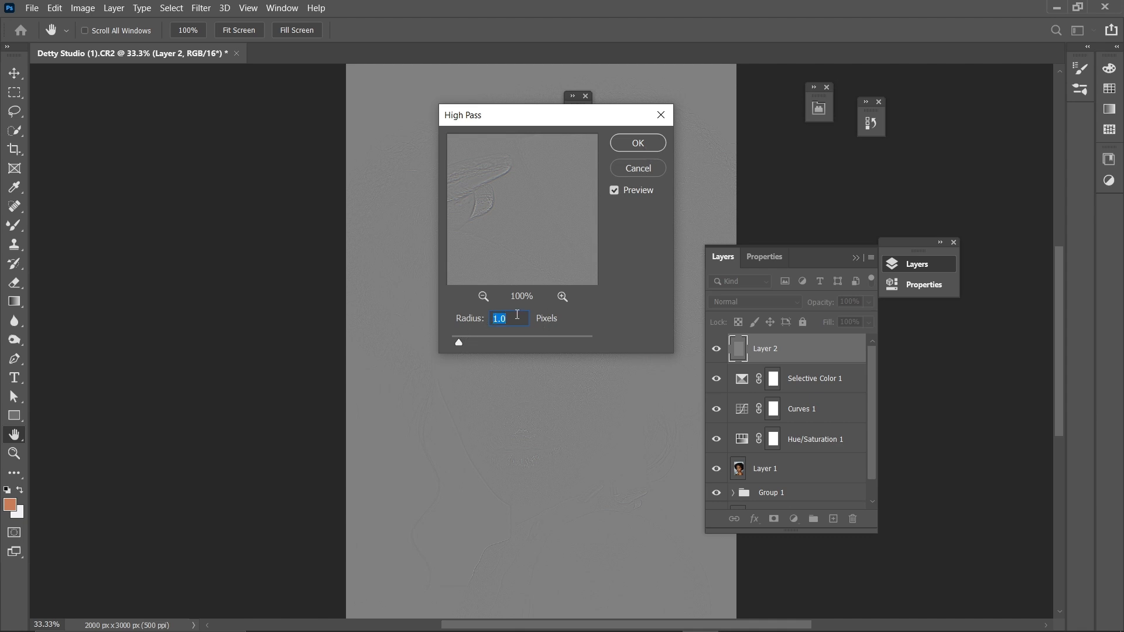
left_click_drag(533, 324, 502, 318)
type("2")
left_click(638, 145)
key("b")
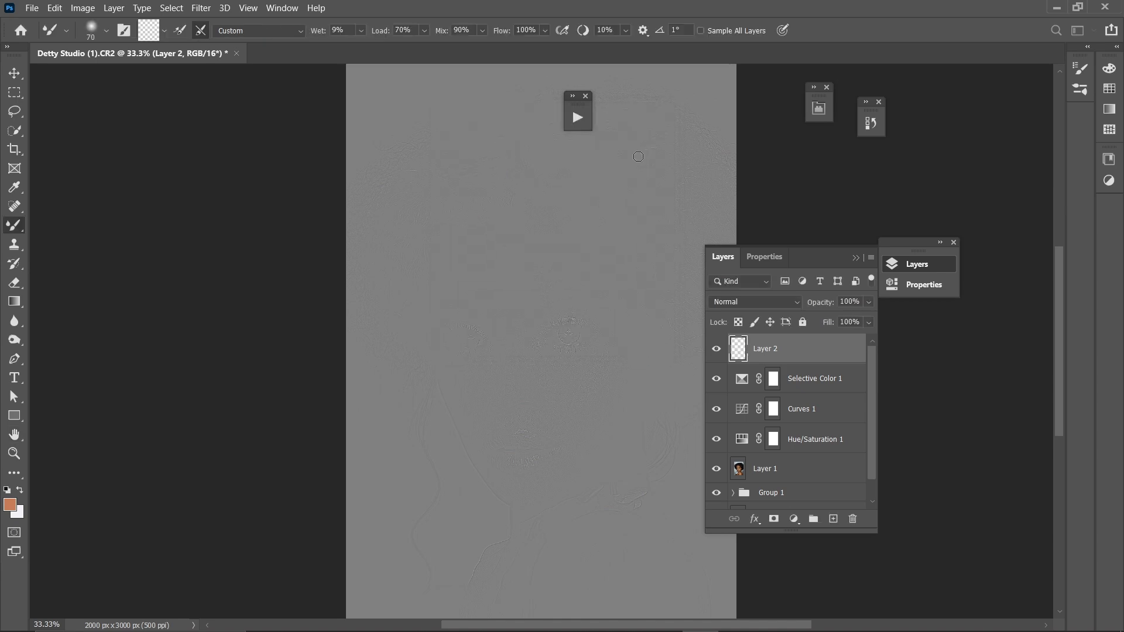
left_click(764, 304)
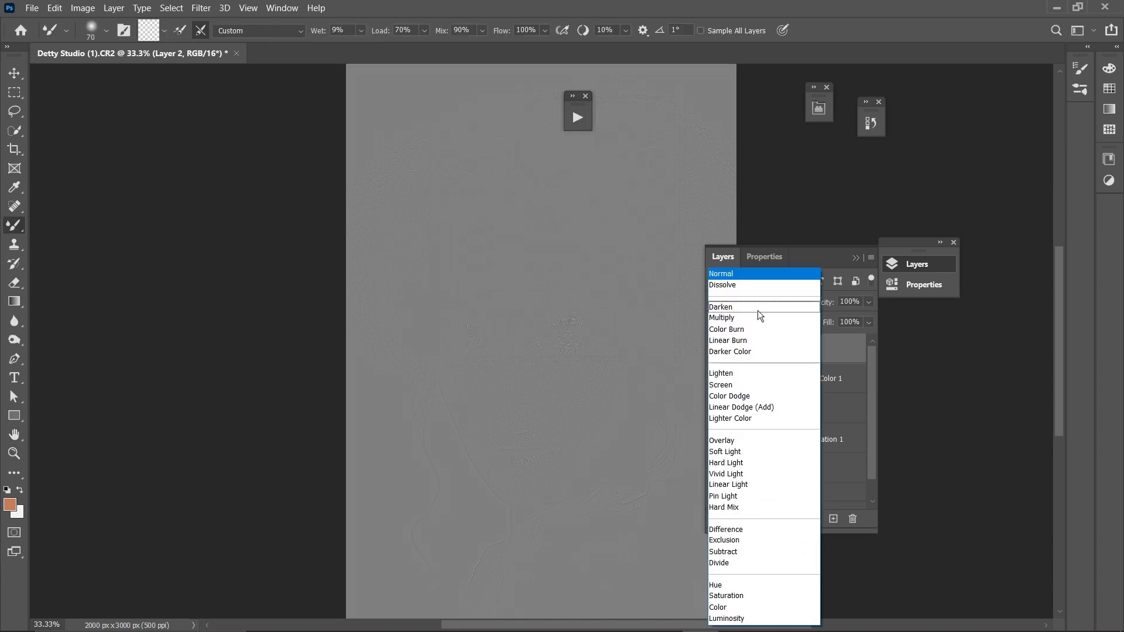
left_click(730, 446)
- Examine the face up close with the High Pass sharpening layer shown and hidden
key("ctrl+plus")
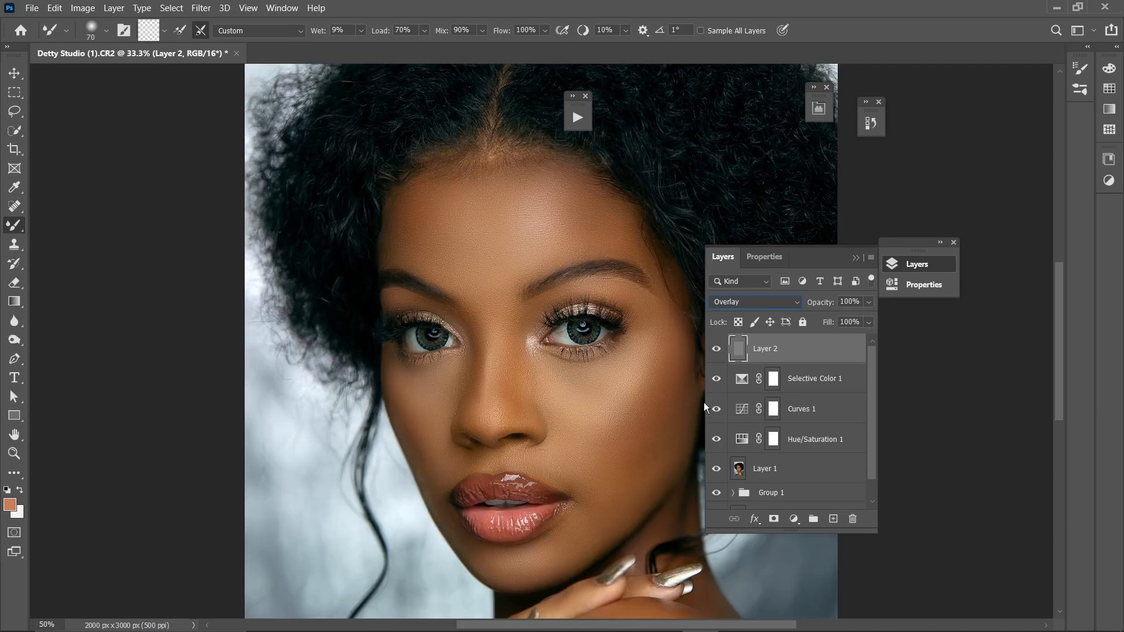
key("ctrl+plus")
key("ctrl+plus")
key("ctrl+plus")
key("ctrl+minus")
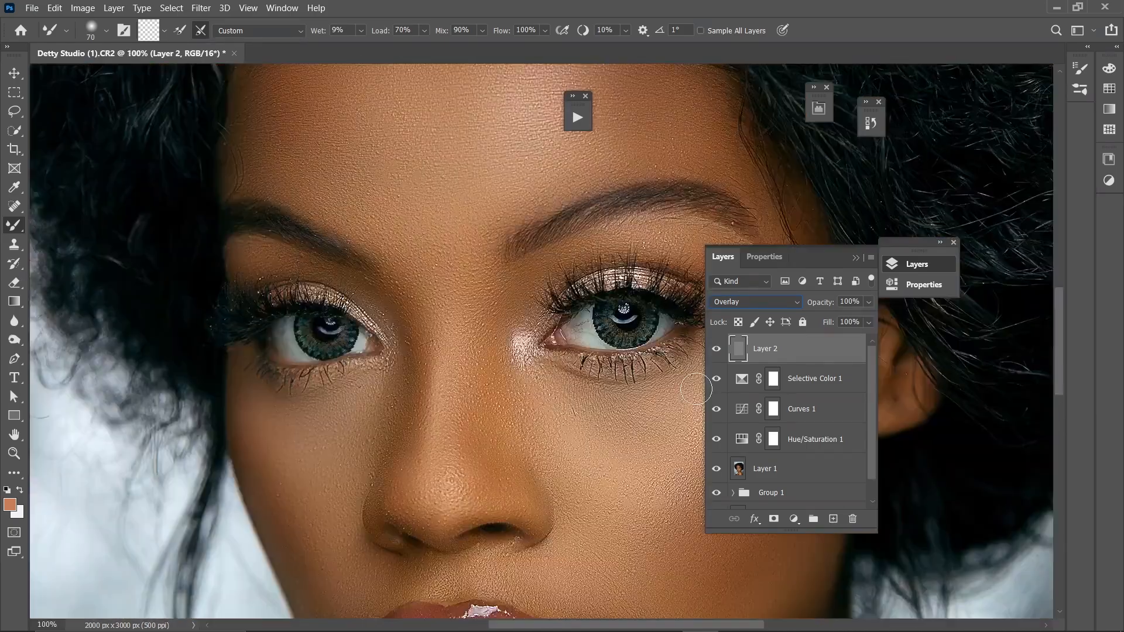
key("ctrl+plus")
key("ctrl+minus")
left_click(714, 349)
left_click(715, 350)
left_click(715, 349)
left_click(715, 349)
key("ctrl+minus")
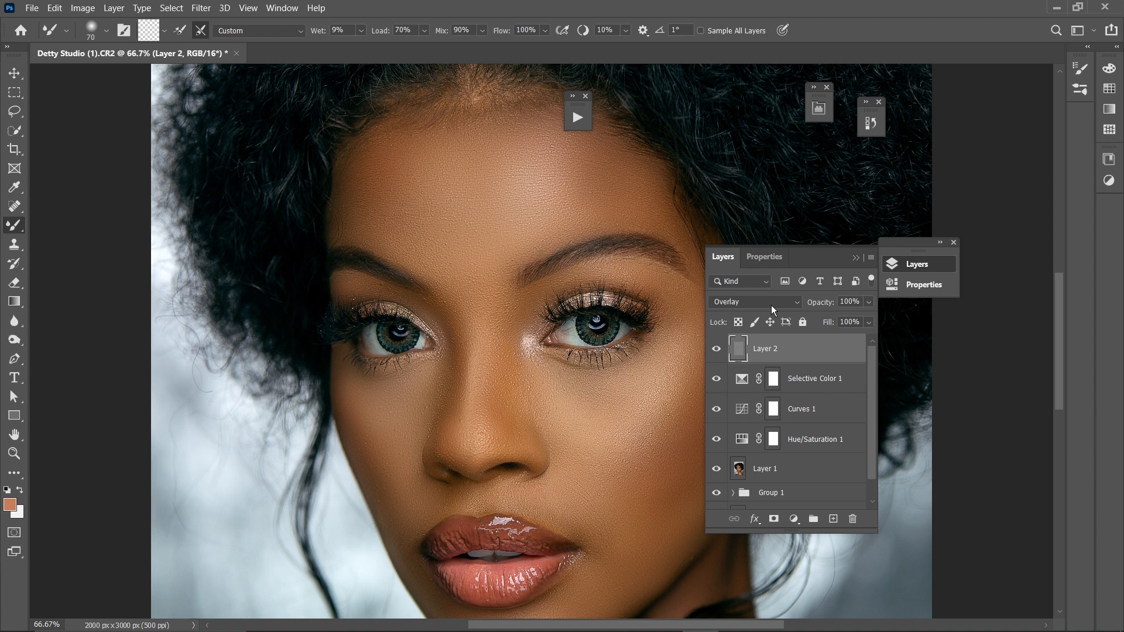
- Reduce the Overlay sharpening layer's opacity to 88% and check the effect on the whole portrait
left_click(869, 302)
left_click(713, 349)
left_click(712, 349)
key("ctrl+minus")
key("ctrl+minus")
key("ctrl+minus")
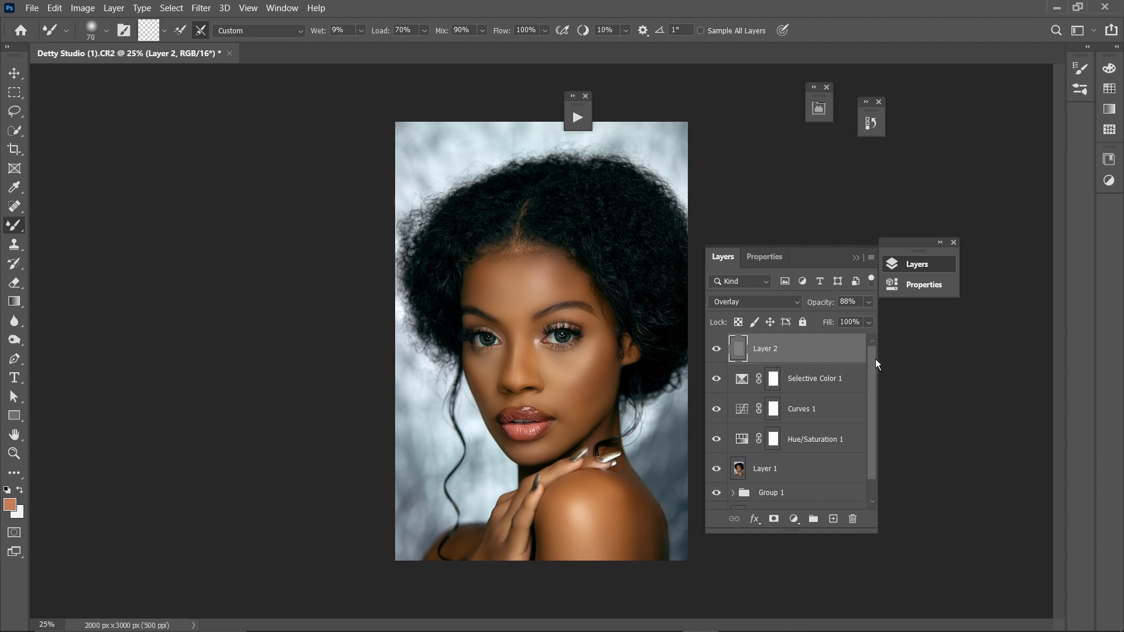
- Select all layers from the sharpening layer down to Layer 1 and move them into Group 1
scroll(876, 359, "down", 1)
scroll(865, 380, "up", 1)
scroll(858, 385, "down", 1)
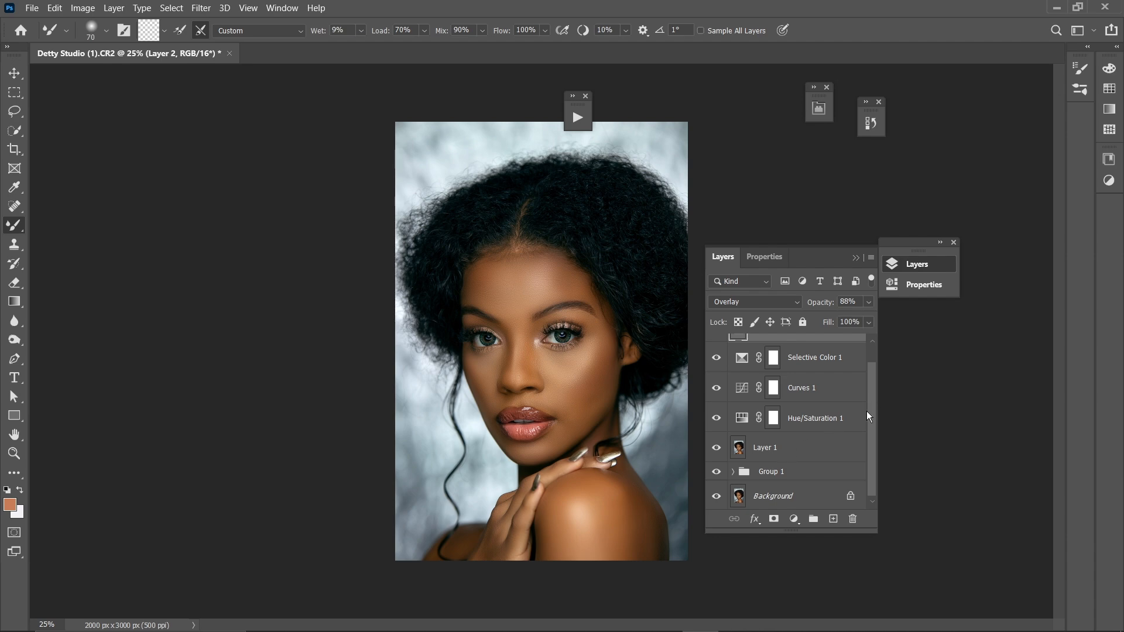
left_click(792, 451, "shift")
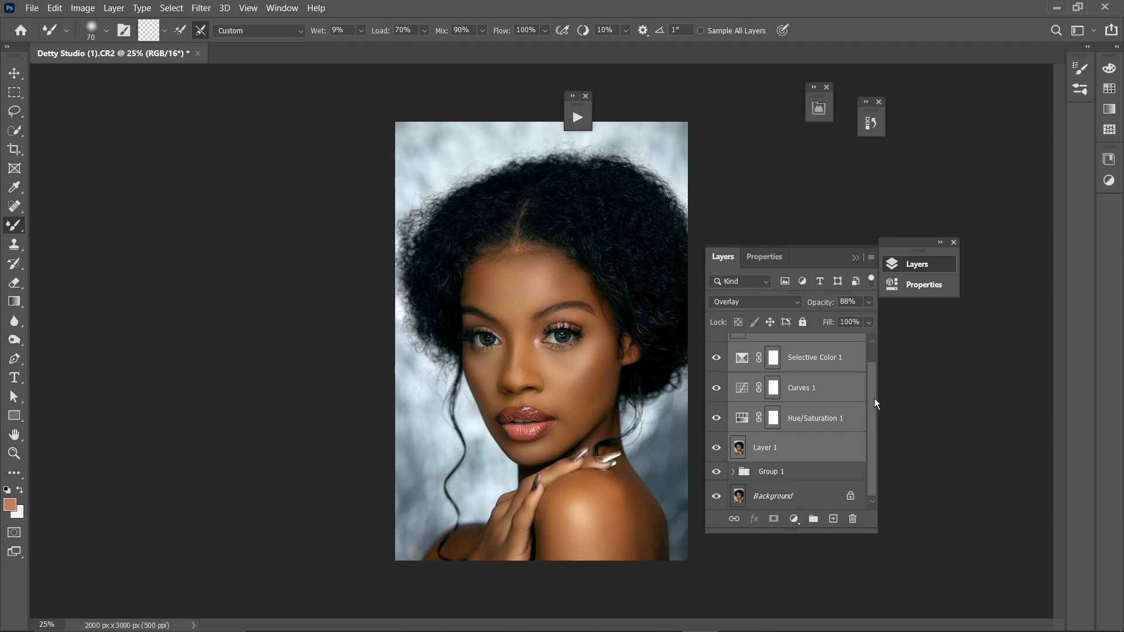
mouse_move(873, 398)
left_mouse_down()
mouse_move(876, 357)
mouse_move(885, 405)
left_mouse_up()
left_click_drag(815, 390, 757, 473)
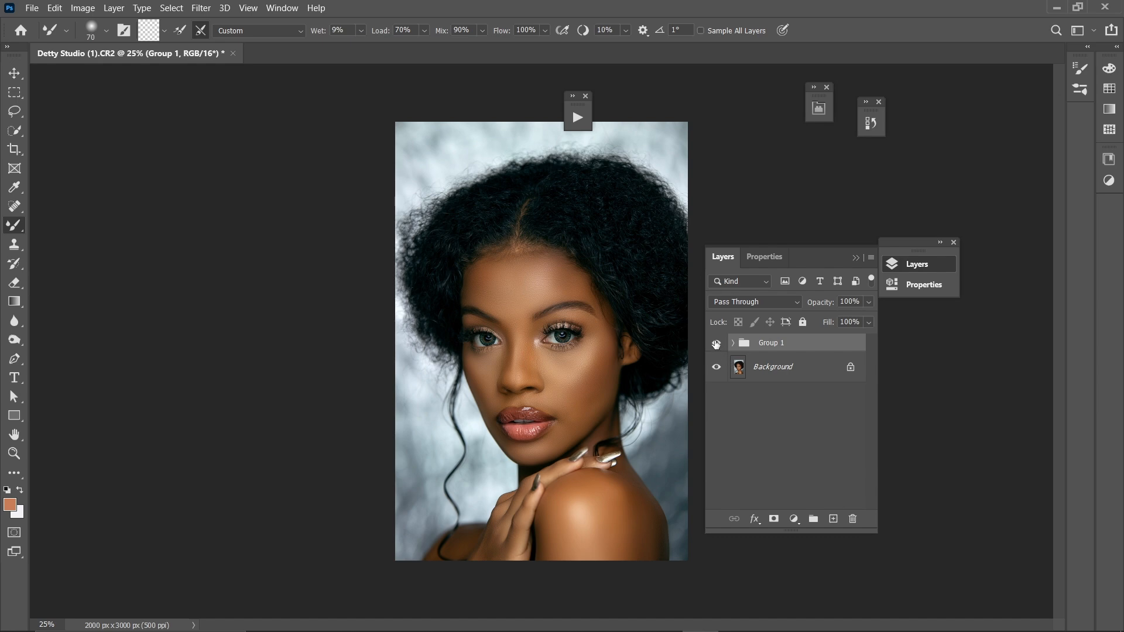
- Compare the retouched portrait with the original Background by hiding and showing Group 1
key("ctrl+plus")
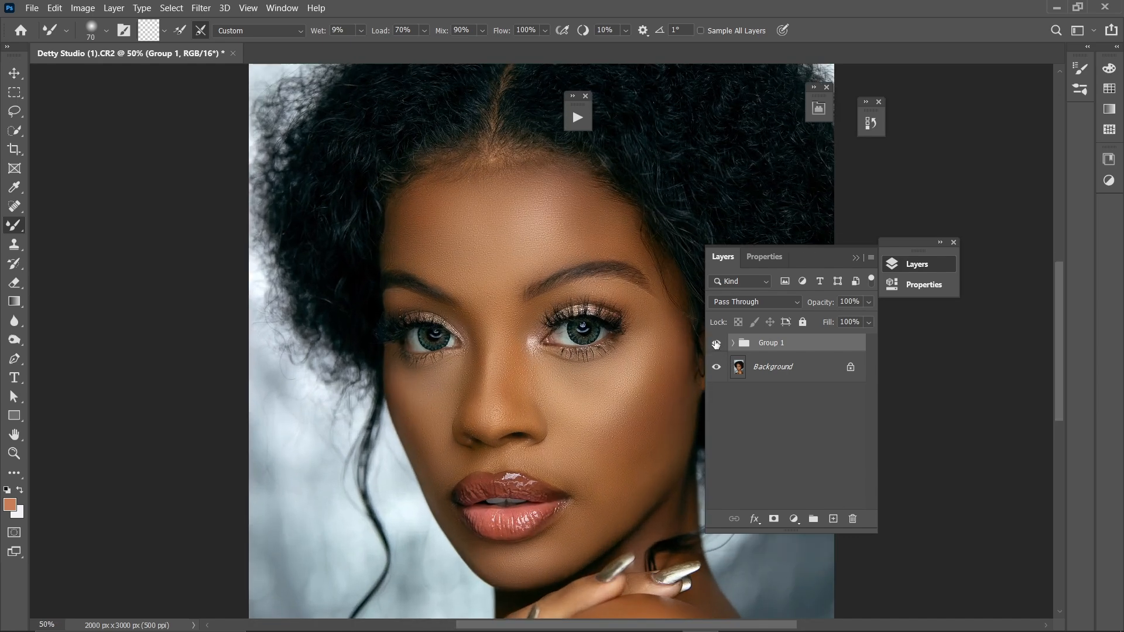
left_click(716, 344)
left_click(716, 344)
left_click(716, 345)
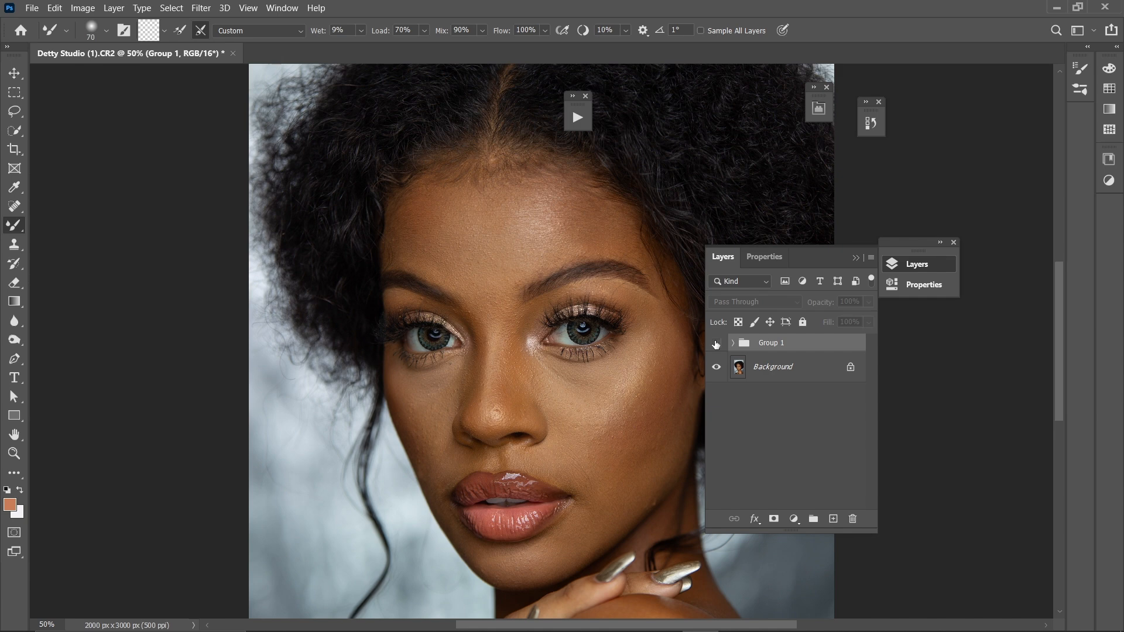
left_click(716, 344)
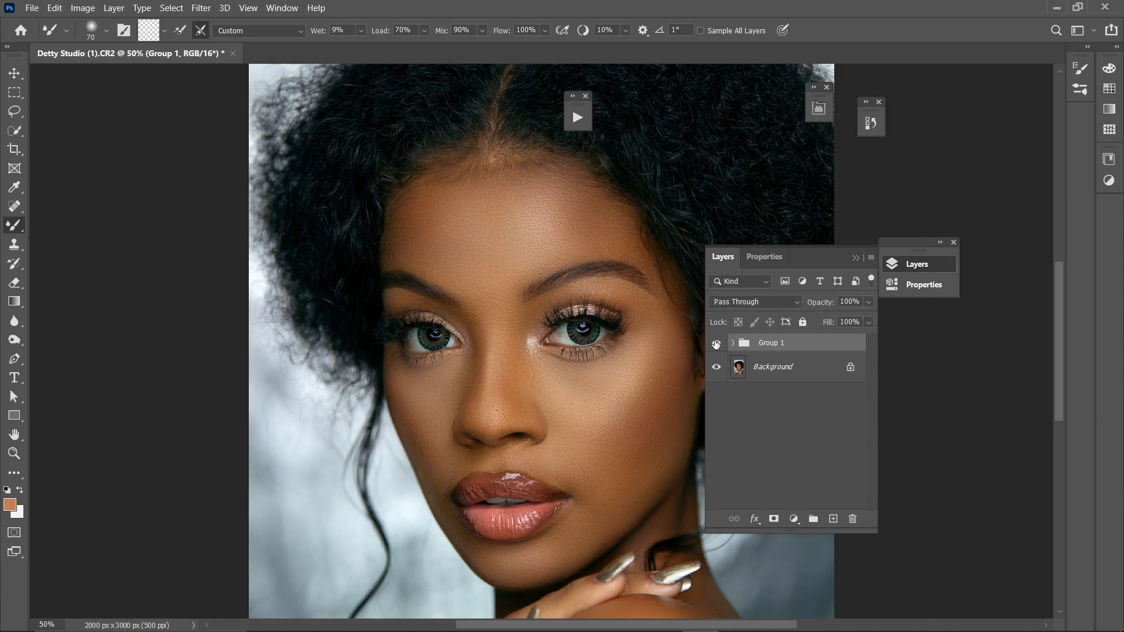
left_click(716, 344)
left_click(715, 344)
key("ctrl+minus")
key("ctrl+minus")
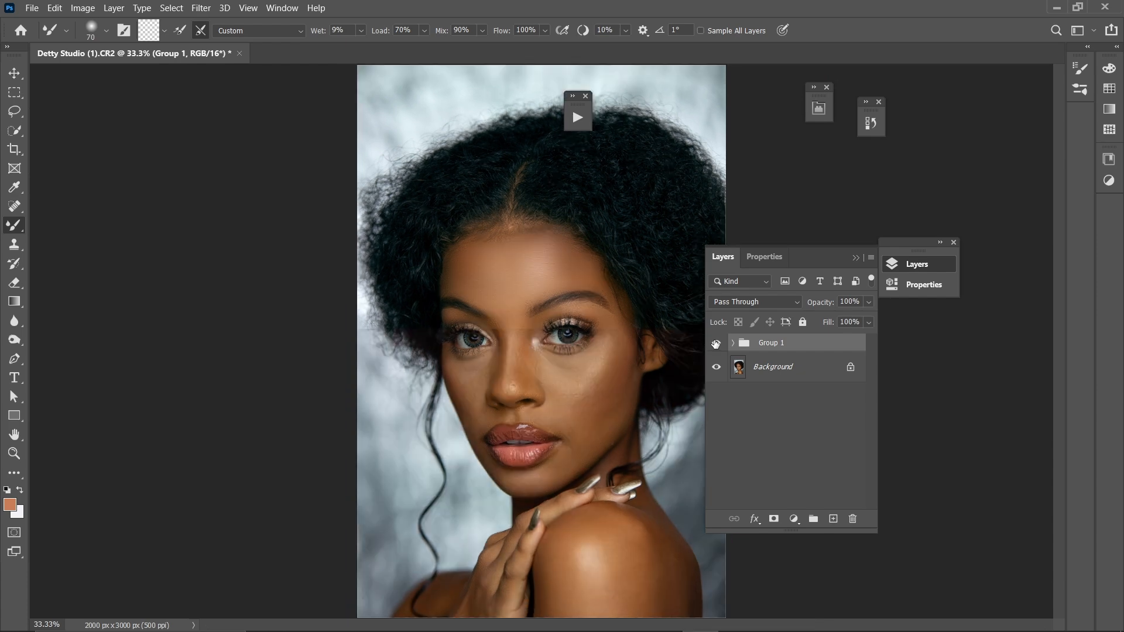
key("ctrl+plus")
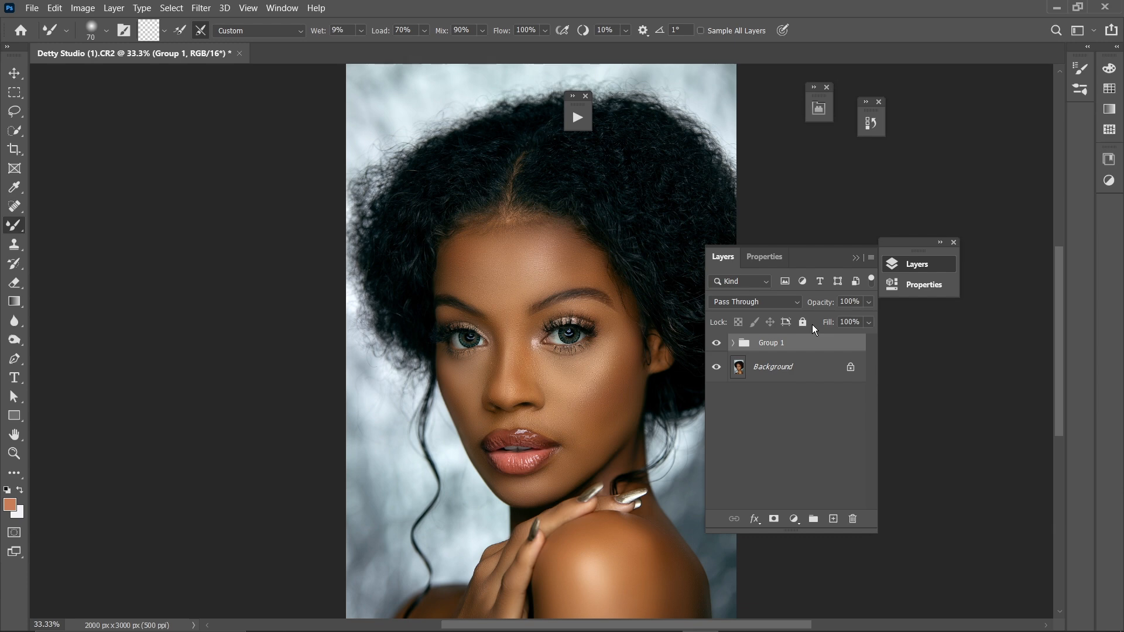
- Stamp the visible layers into a new layer above Group 1 and add a Curves adjustment layer with its midpoint raised slightly
left_click(793, 519)
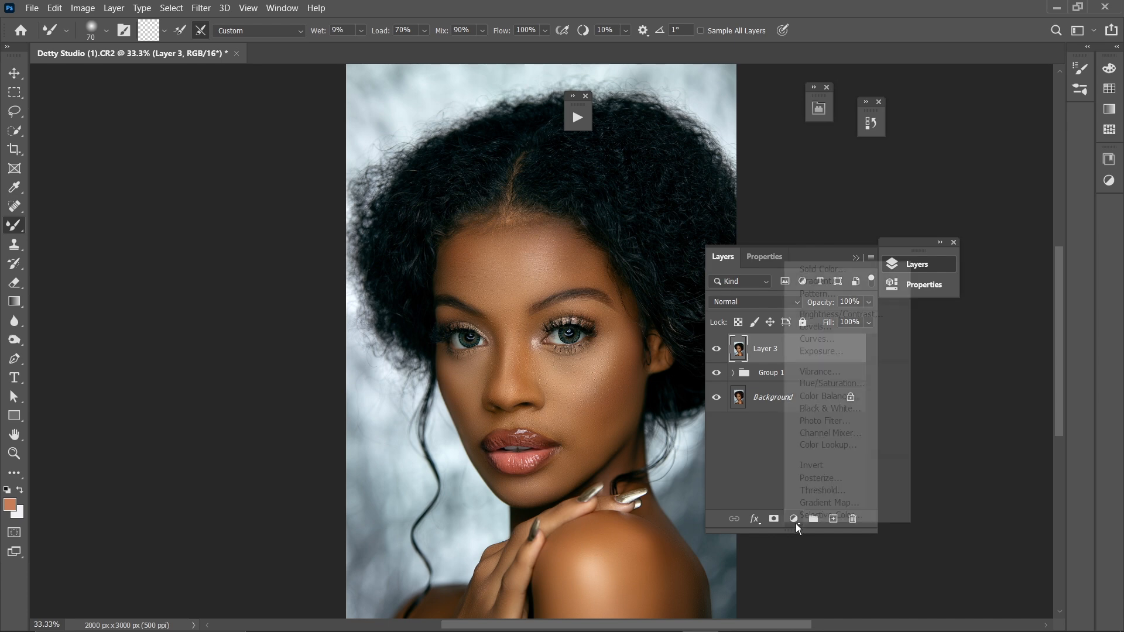
left_click(815, 340)
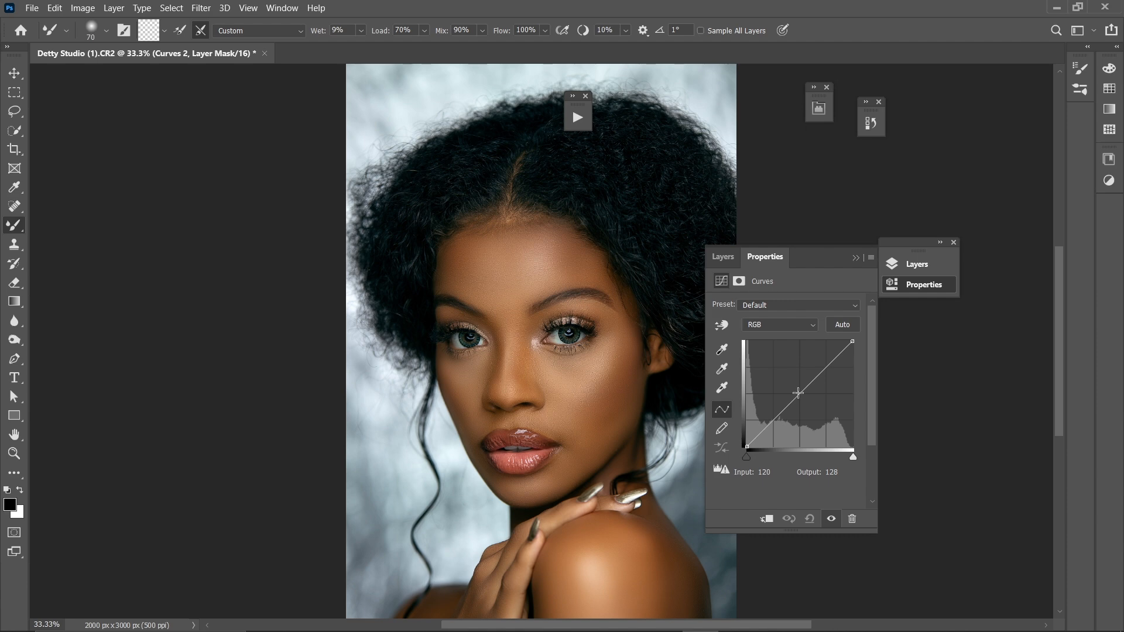
left_click(798, 393)
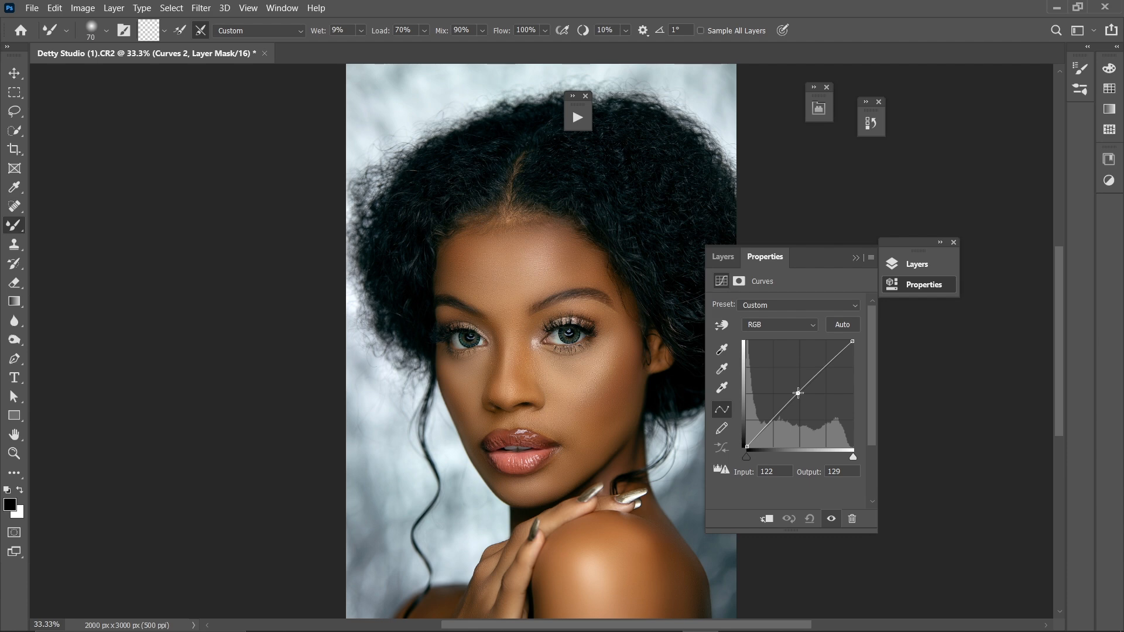
left_click_drag(798, 393, 797, 390)
left_click(857, 258)
left_click(917, 264)
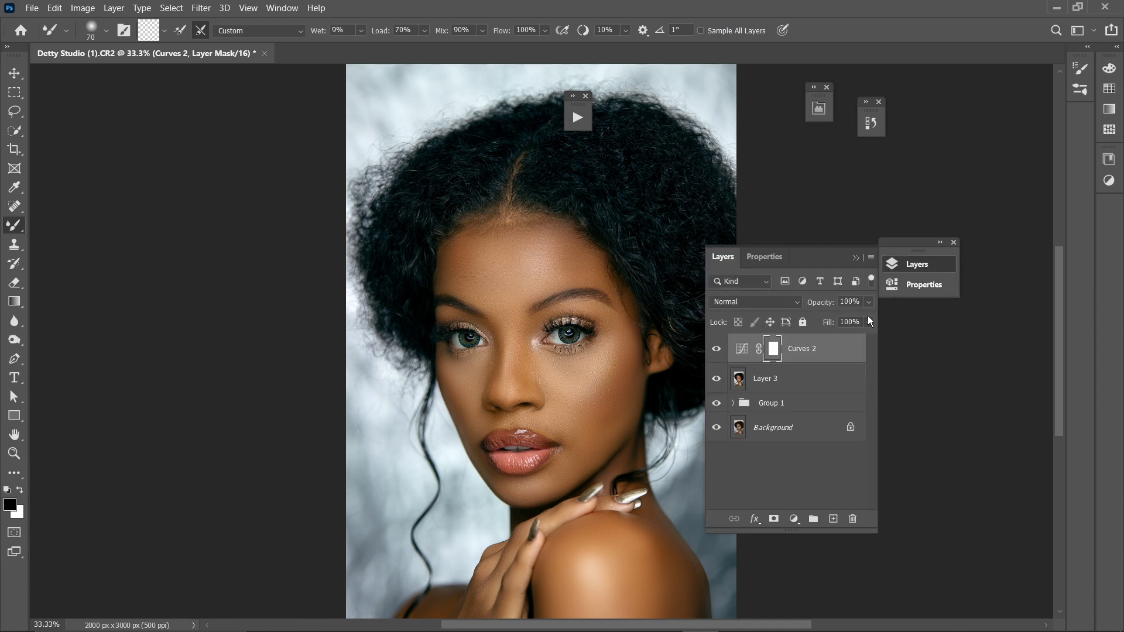
- Rename the new Curves layer as dodge and select its layer mask
double_click(802, 350)
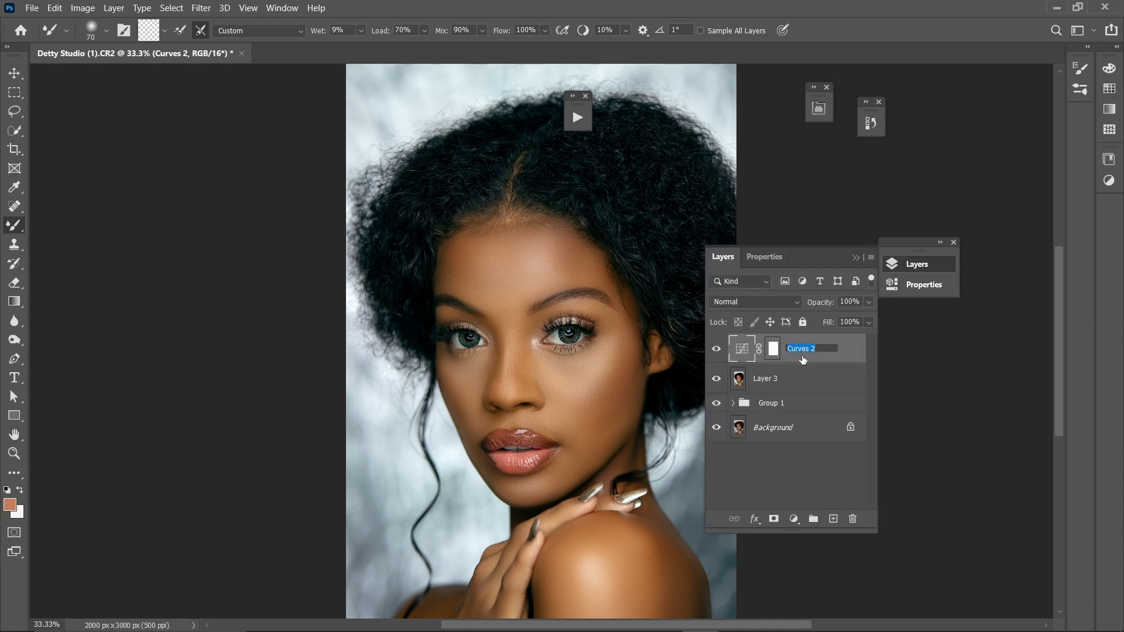
type("dog")
type("dge")
left_click(774, 356)
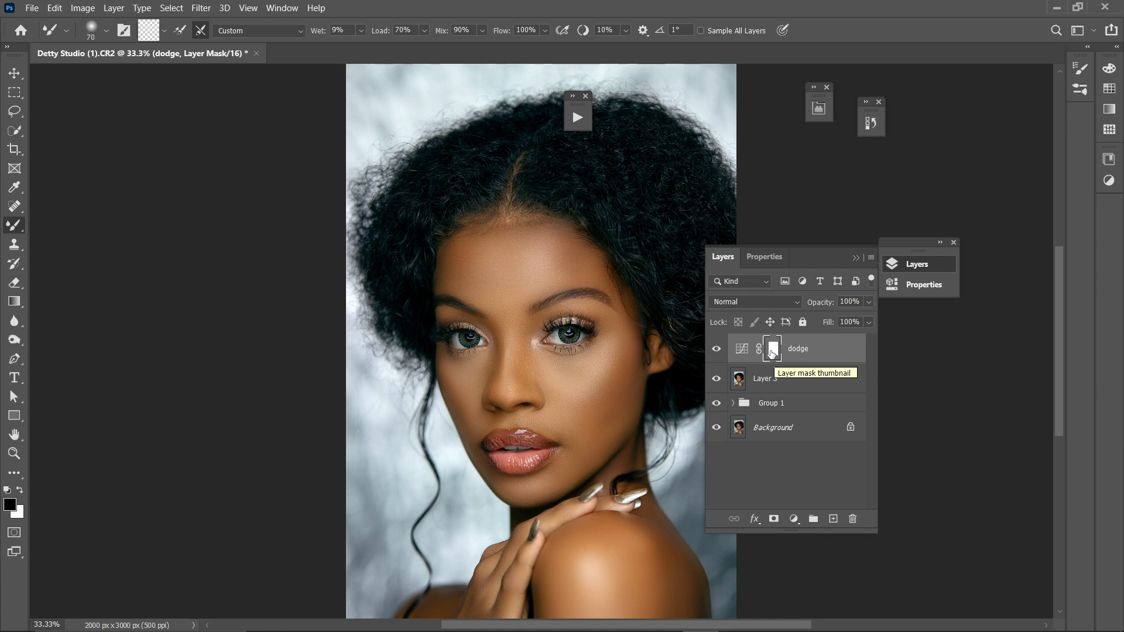
left_click_drag(772, 352, 772, 352)
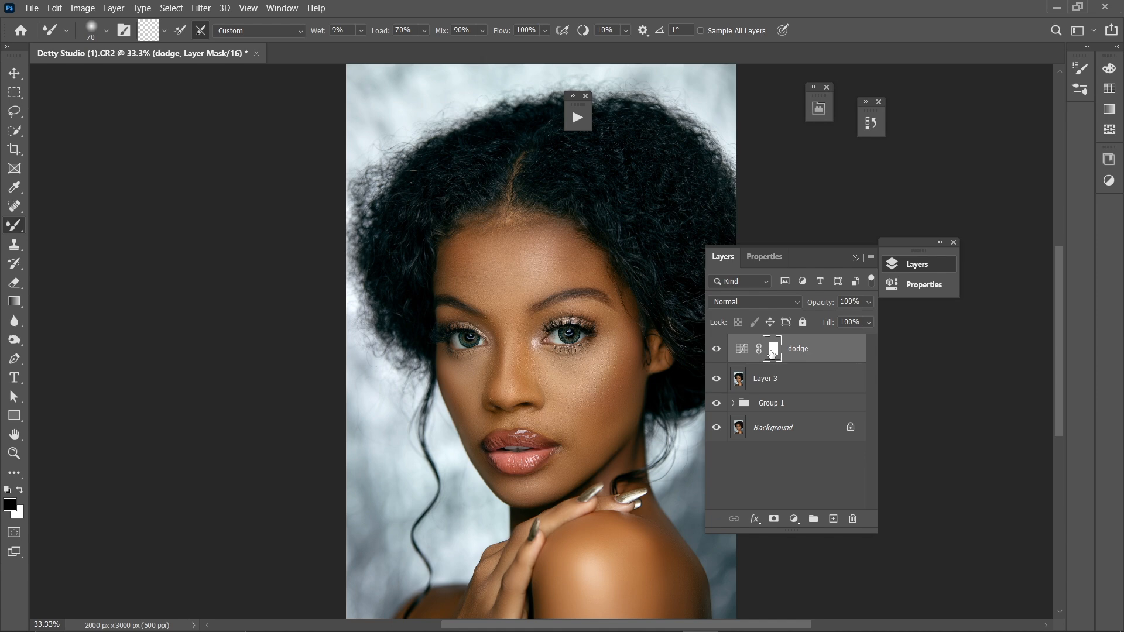
key("i")
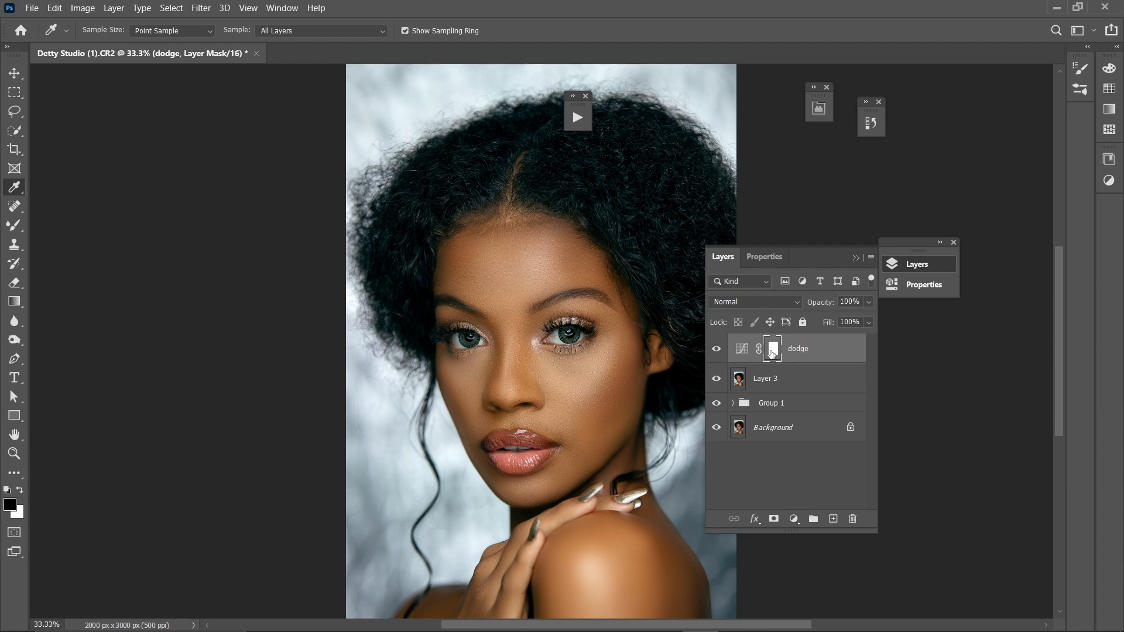
key("shift+i")
key("shift+i")
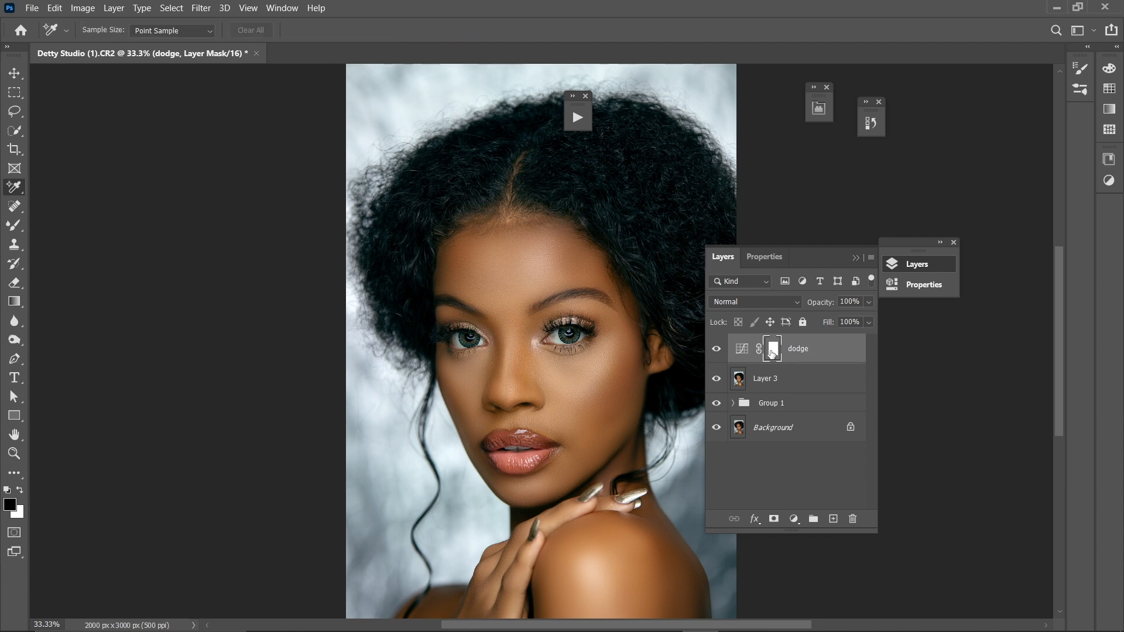
key("shift+i")
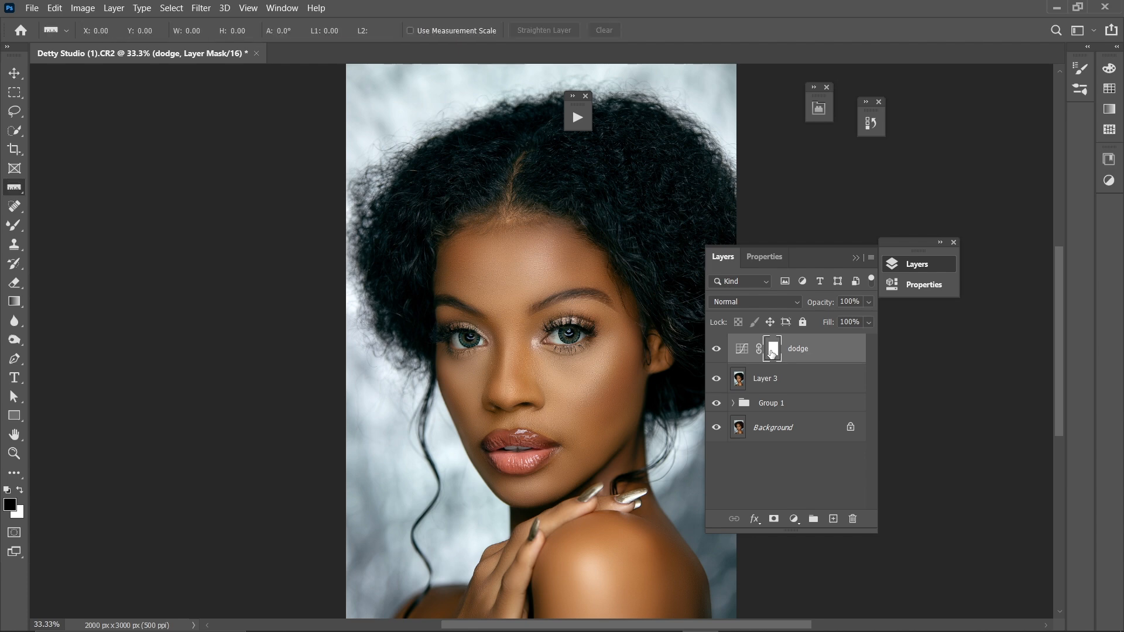
key("shift+i")
key("shift+i")
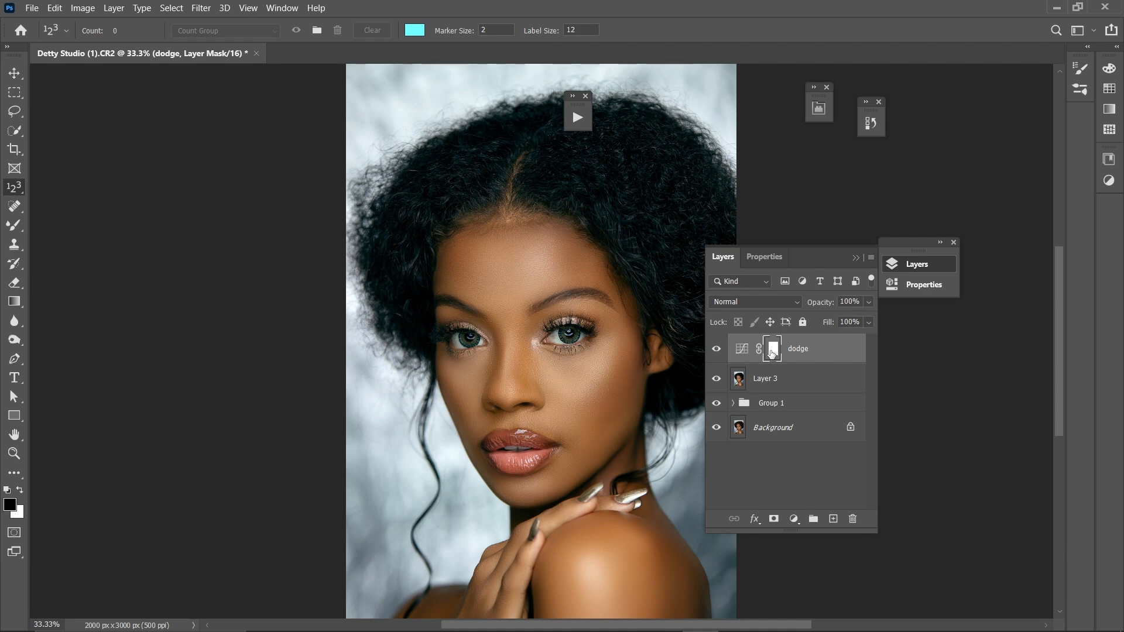
key("shift+i")
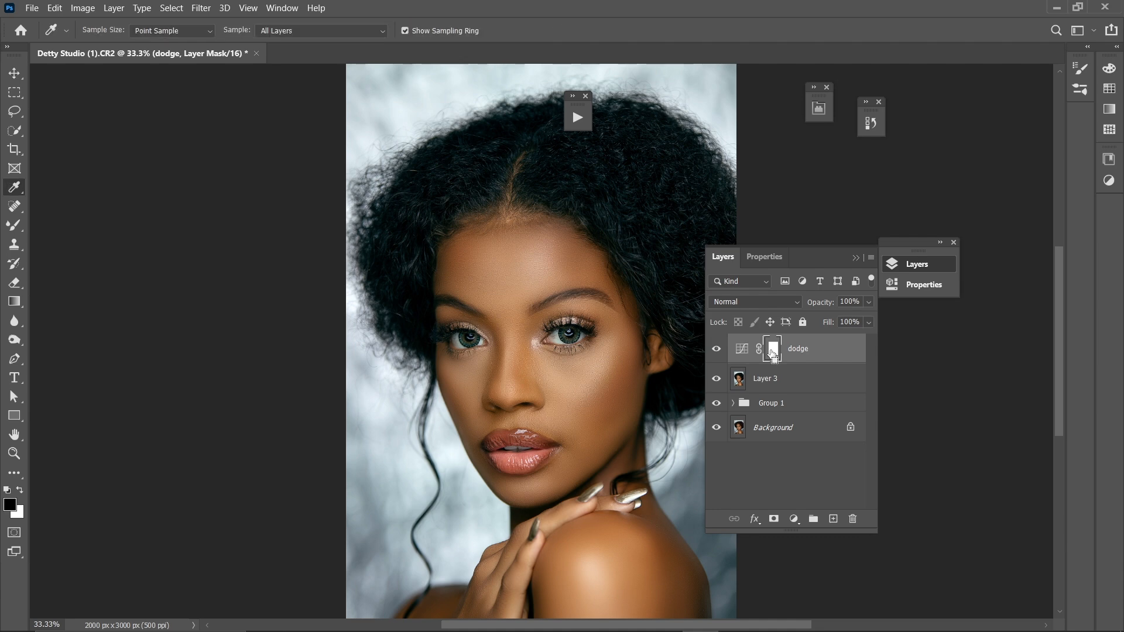
- Invert the dodge layer's mask to black and choose the regular Brush tool with its opacity set to 36%
key("ctrl+i")
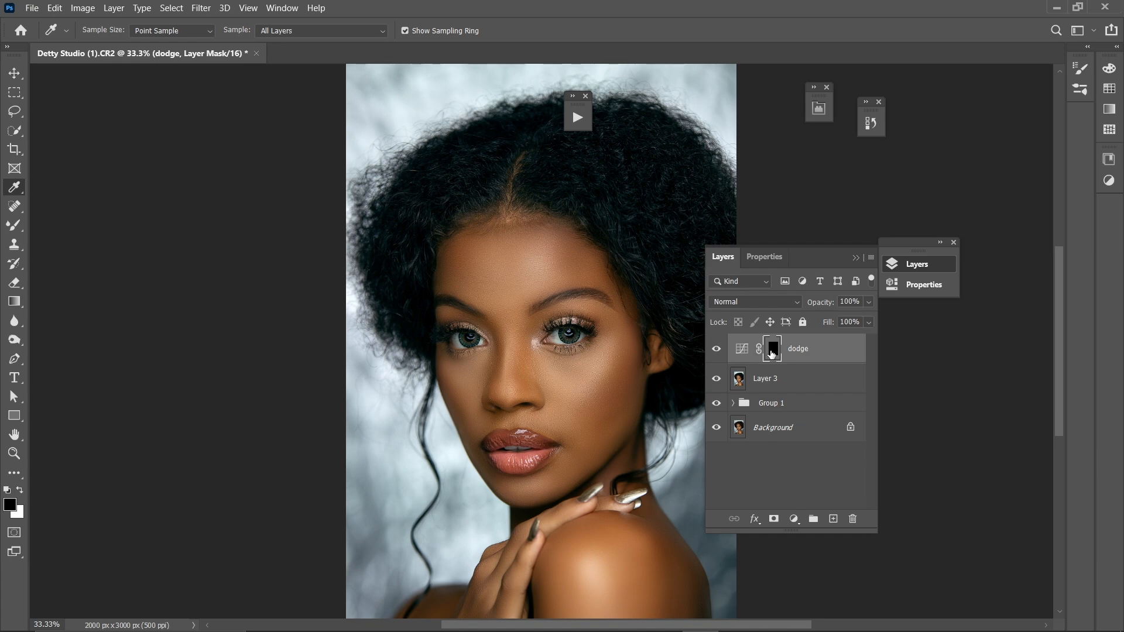
key("ctrl+1")
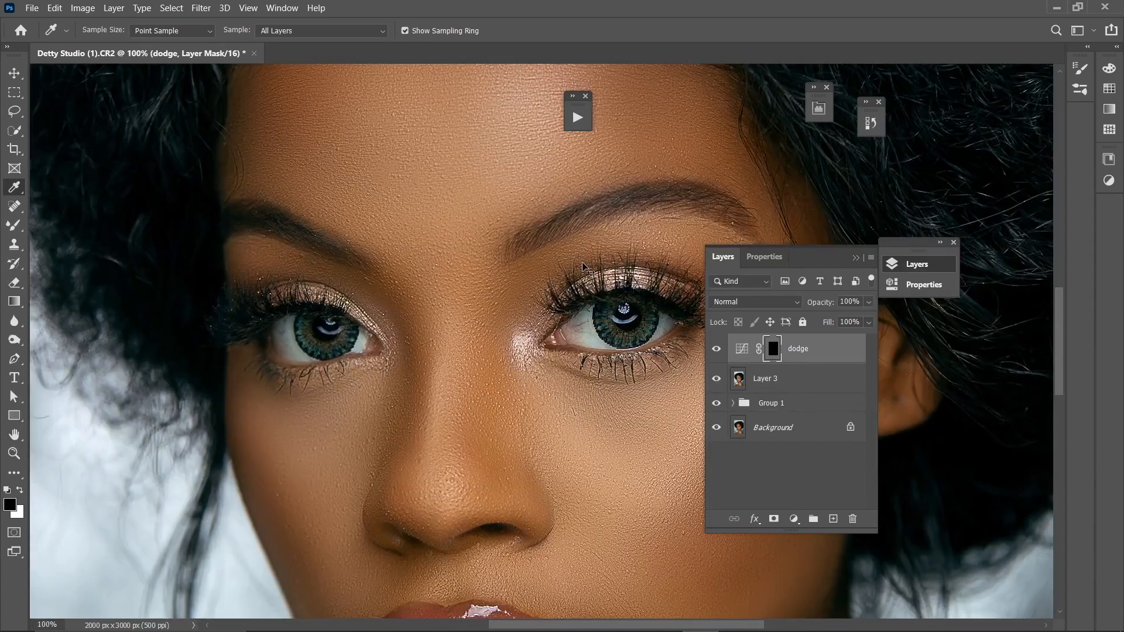
key("ctrl+minus")
left_click(13, 225)
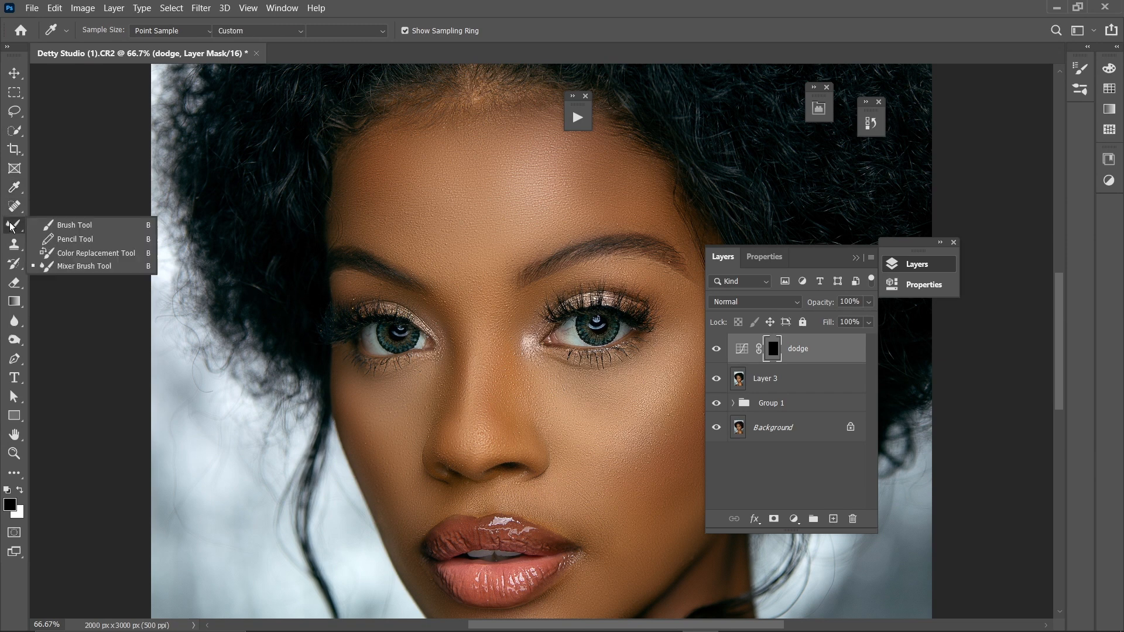
left_click(73, 224)
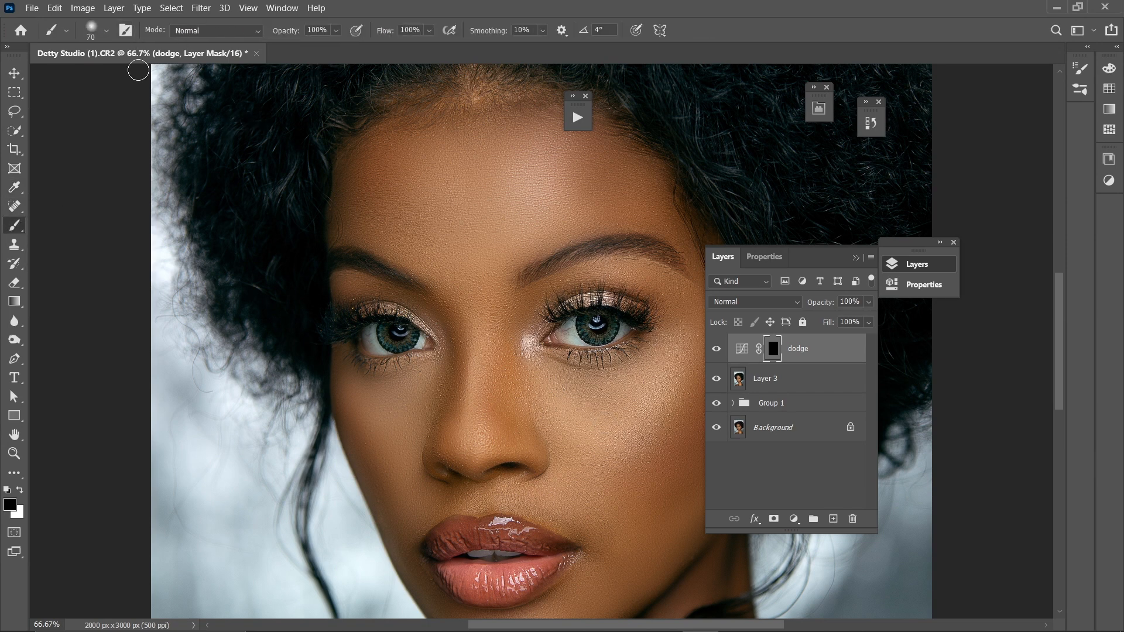
left_click(106, 32)
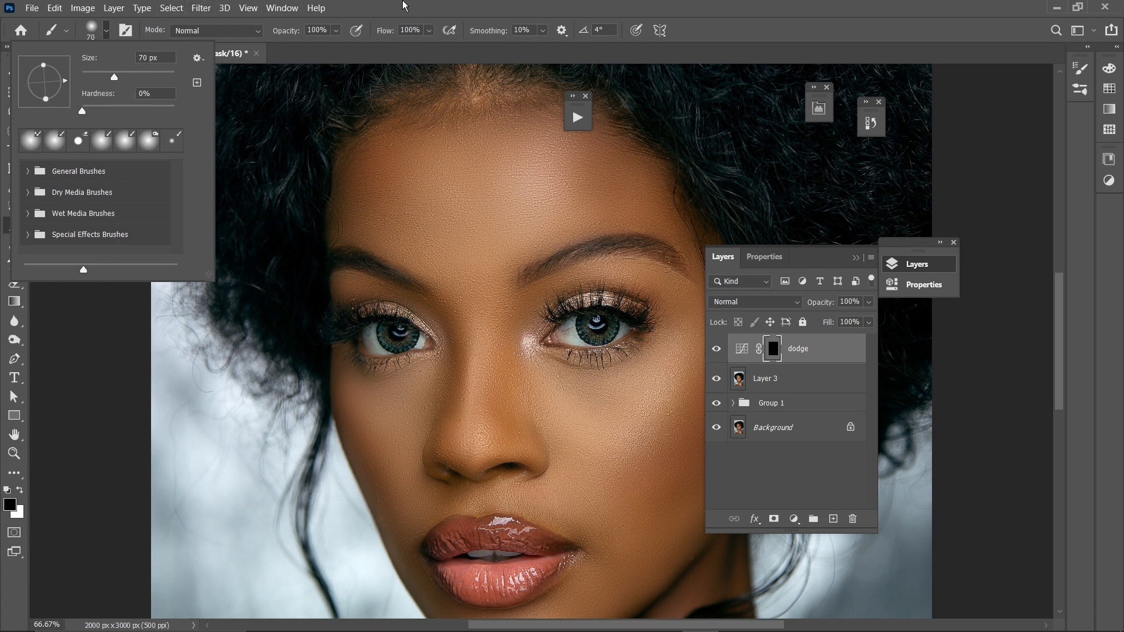
left_click(407, 6)
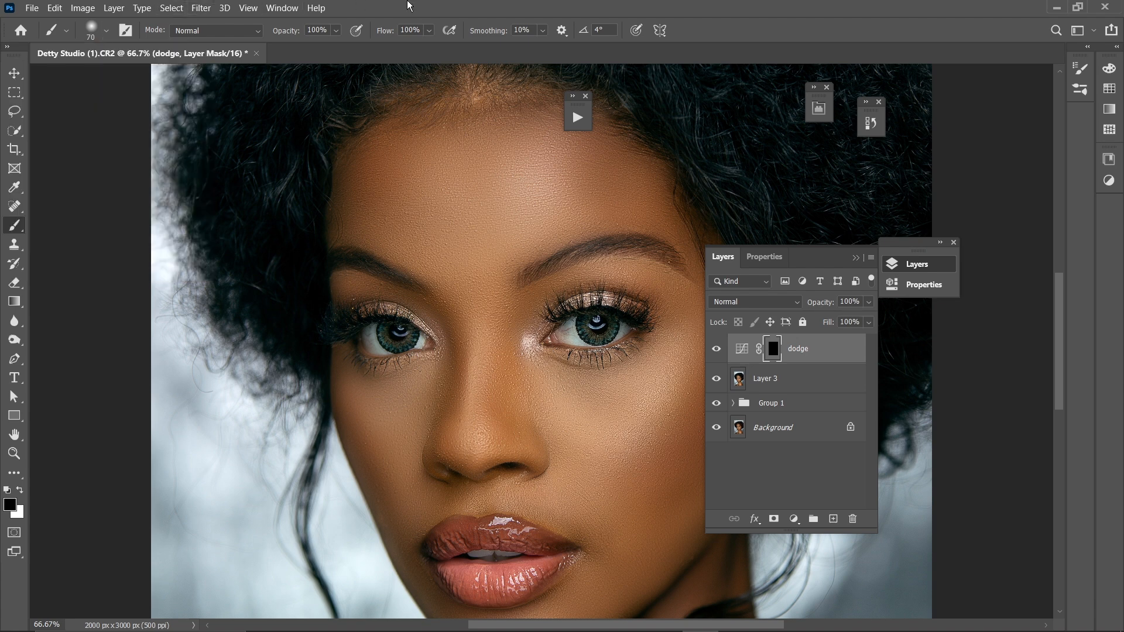
left_click(335, 34)
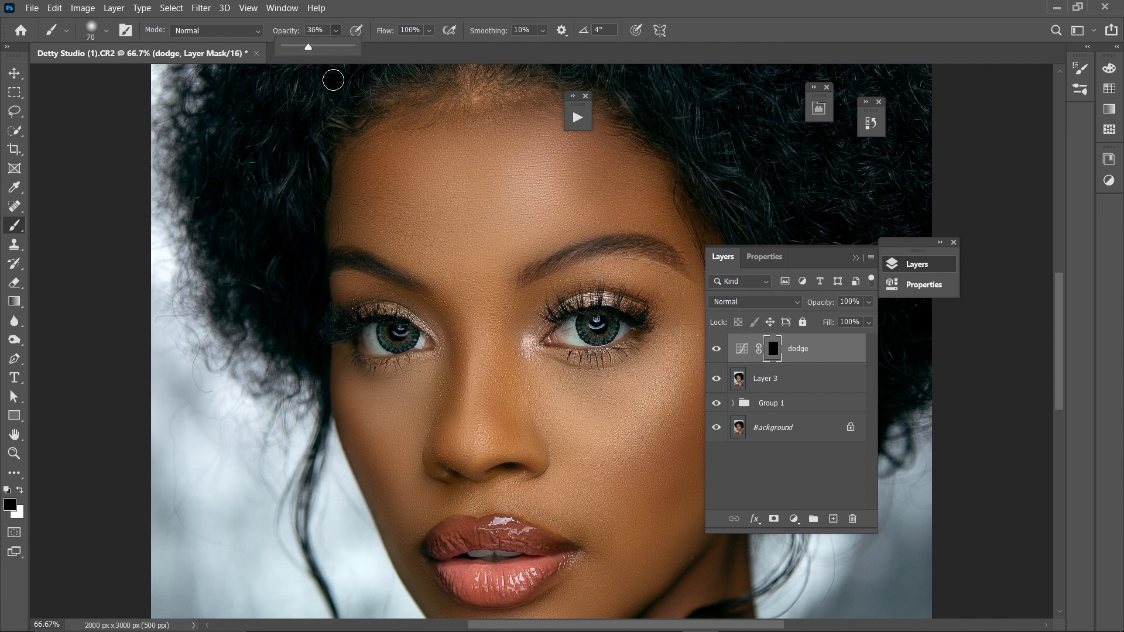
- Paint white over the centre of the forehead on the dodge mask with a soft brush of 175 to 300 px
mouse_move(564, 450)
left_mouse_down()
mouse_move(456, 374)
mouse_move(484, 395)
mouse_move(524, 485)
left_mouse_up()
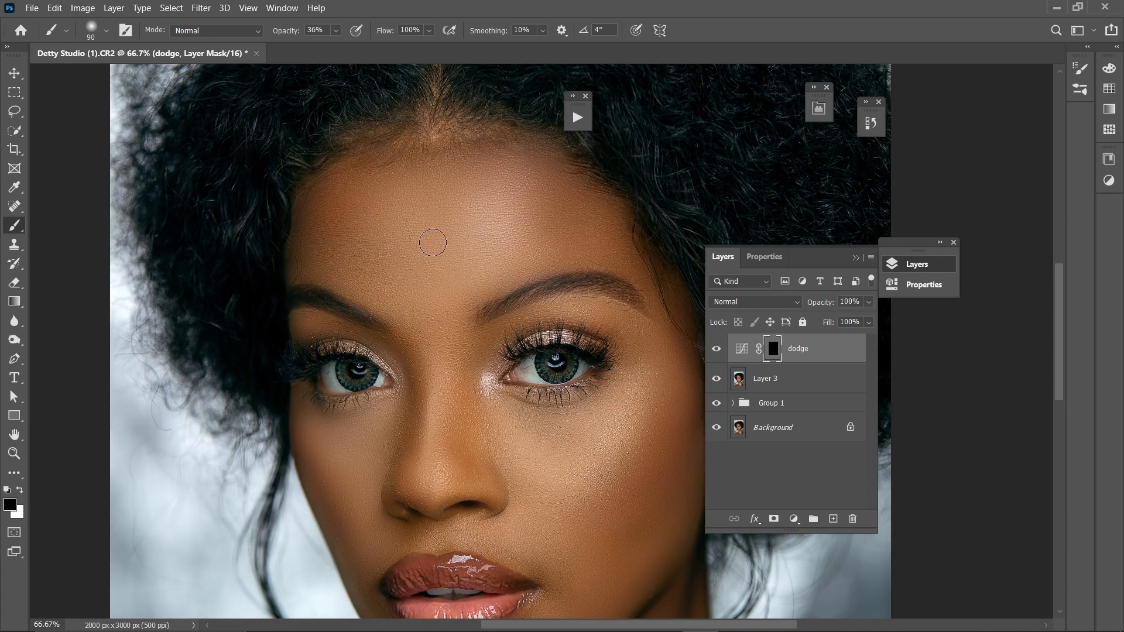
key("bracketright")
key("bracketright")
key("bracketright")
key("bracketright")
key("bracketright")
key("bracketright")
key("bracketright")
left_click(21, 492)
key("bracketleft")
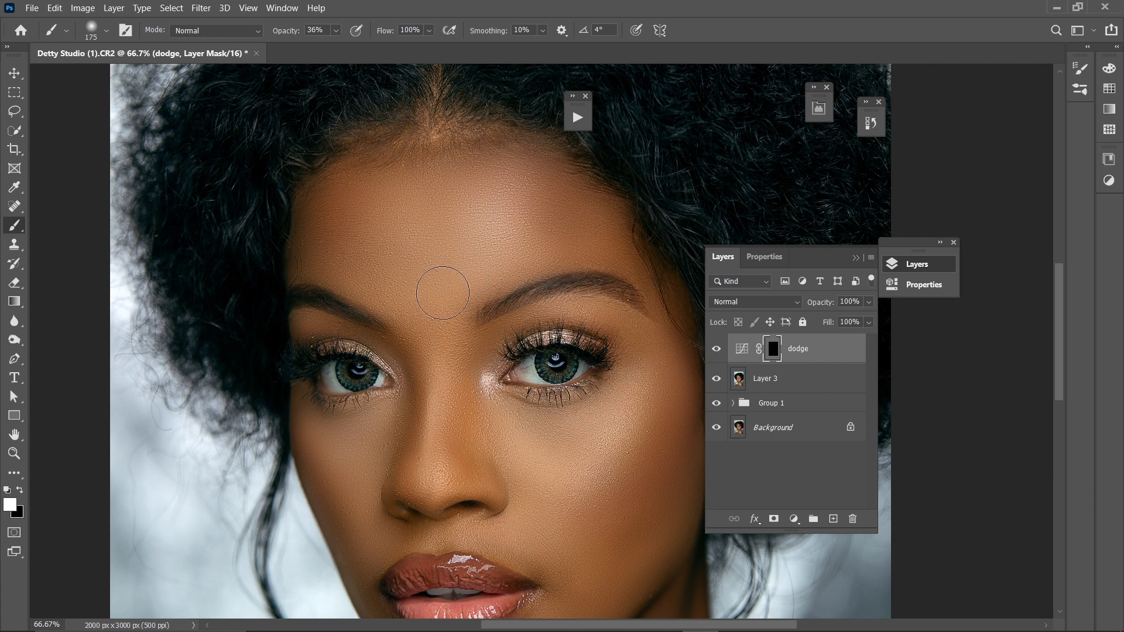
mouse_move(428, 244)
left_mouse_down()
mouse_move(483, 193)
mouse_move(480, 219)
left_mouse_up()
key("bracketright")
key("bracketright")
key("bracketright")
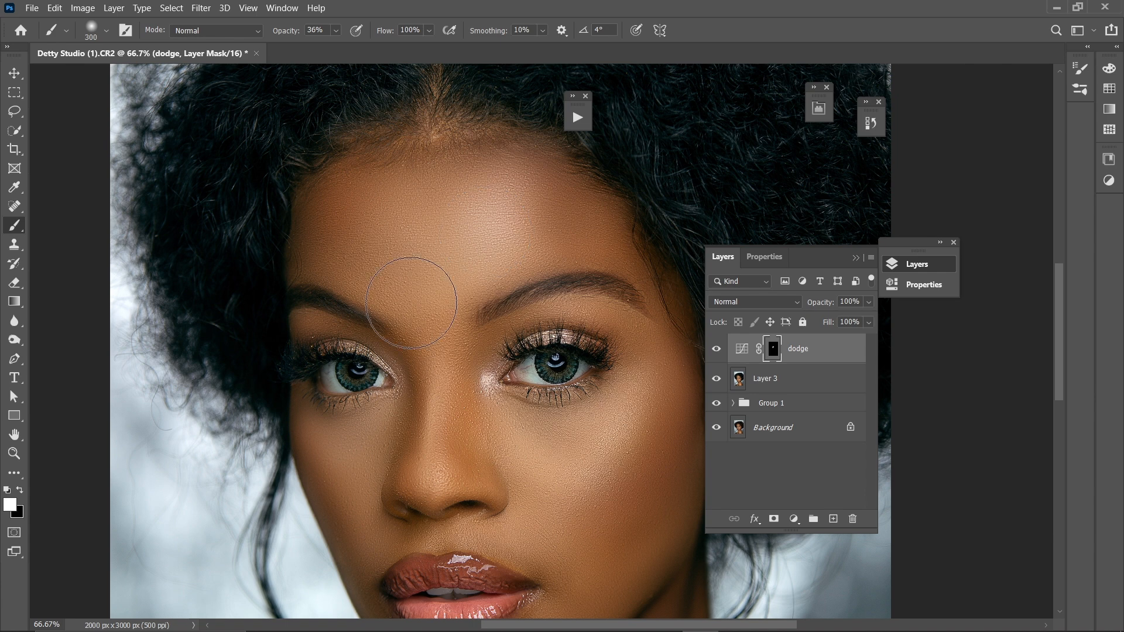
- Paint a small white highlight on the dodge mask beside the inner corner of the eye nearer the visible ear, using a smaller brush
key("bracketleft")
key("bracketleft")
key("bracketleft")
key("bracketleft")
key("bracketleft")
key("bracketleft")
key("bracketleft")
key("bracketleft")
key("bracketleft")
mouse_move(480, 387)
left_mouse_down()
mouse_move(488, 379)
mouse_move(484, 389)
left_mouse_up()
- Brighten the cheek on the side of the visible ear on the dodge mask with a soft brush of about 200 px
key("bracketright")
key("bracketright")
key("bracketright")
key("bracketright")
key("bracketright")
key("bracketright")
key("bracketright")
key("bracketright")
key("bracketright")
key("bracketleft")
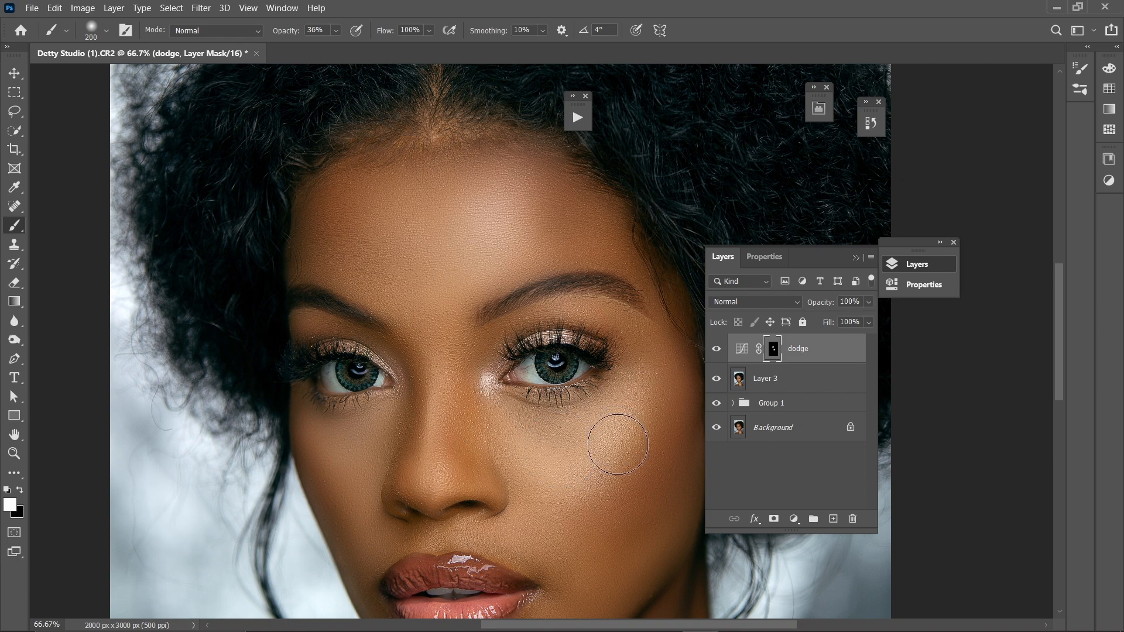
key("bracketright")
key("bracketright")
- Paint white on the dodge mask over the chin, the far cheek and the nose tip, reducing the brush to 125 px
mouse_move(521, 529)
left_mouse_down()
mouse_move(531, 348)
mouse_move(476, 451)
left_mouse_up()
key("bracketleft")
key("bracketleft")
key("bracketleft")
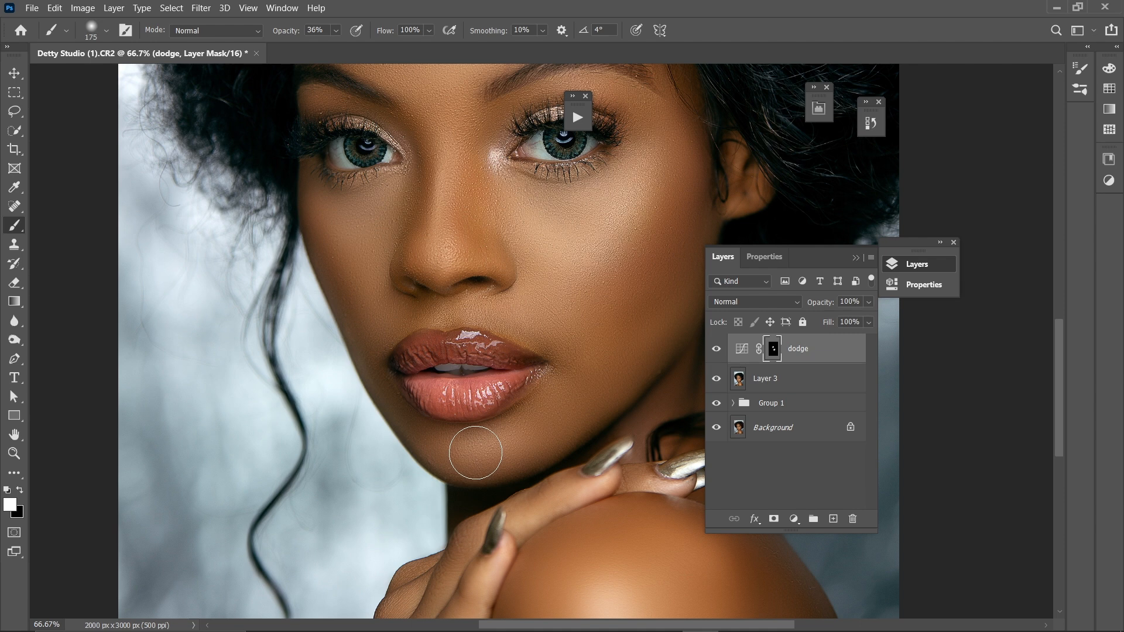
key("bracketleft")
left_click_drag(455, 452, 490, 452)
left_click_drag(371, 237, 350, 217)
key("bracketleft")
left_click_drag(425, 241, 442, 252)
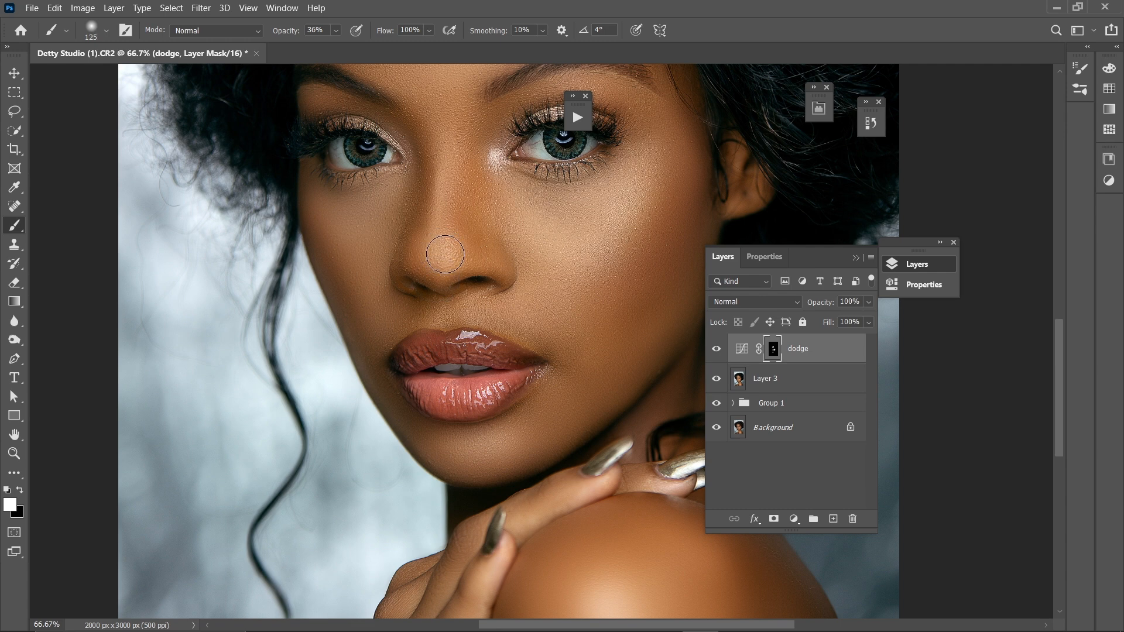
key("bracketleft")
- Brighten the shoulder highlight on the dodge mask with a large soft brush of 500 to 700 px
key("ctrl+minus")
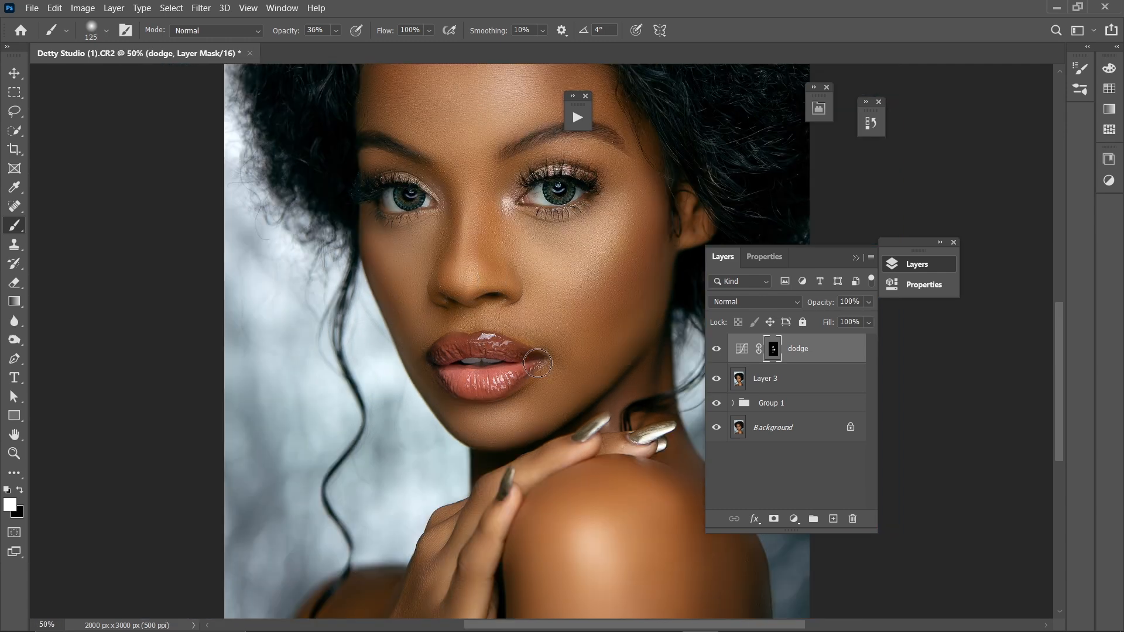
left_click_drag(533, 375, 514, 188)
key("bracketright")
key("bracketright")
key("bracketright")
key("bracketright")
key("bracketright")
key("bracketright")
key("bracketright")
key("bracketright")
key("bracketright")
key("bracketright")
key("bracketright")
key("bracketright")
key("bracketright")
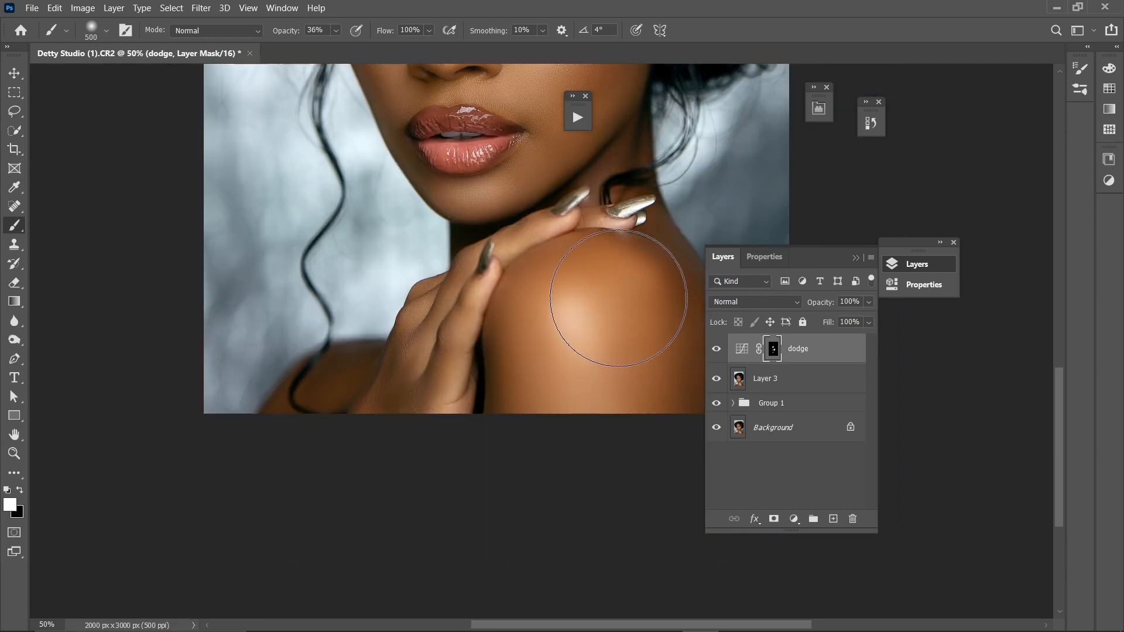
key("bracketleft")
key("bracketleft")
key("bracketleft")
key("bracketleft")
key("bracketleft")
key("bracketleft")
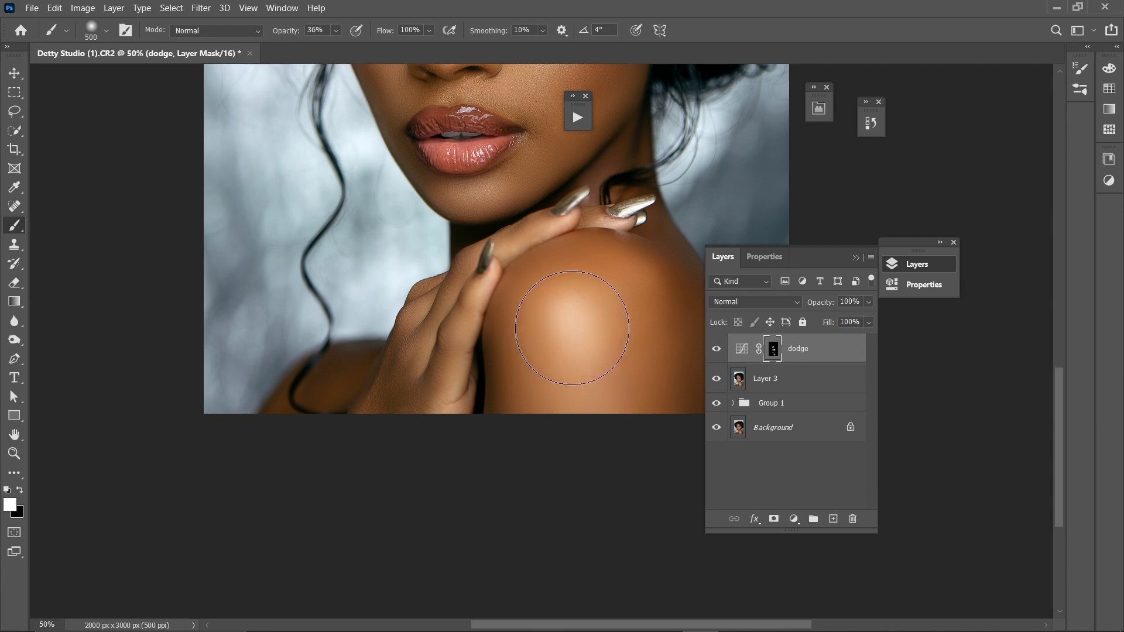
key("bracketright")
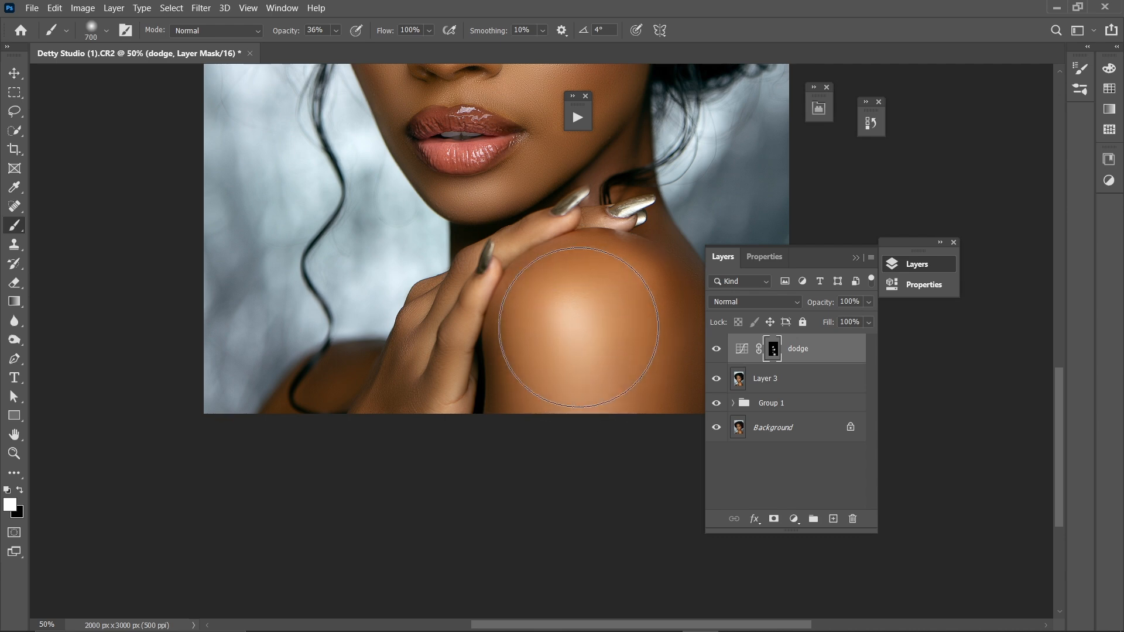
- Compare the whole portrait with the dodge layer hidden and shown
scroll(514, 327, "down", 1)
left_click_drag(501, 352, 518, 488)
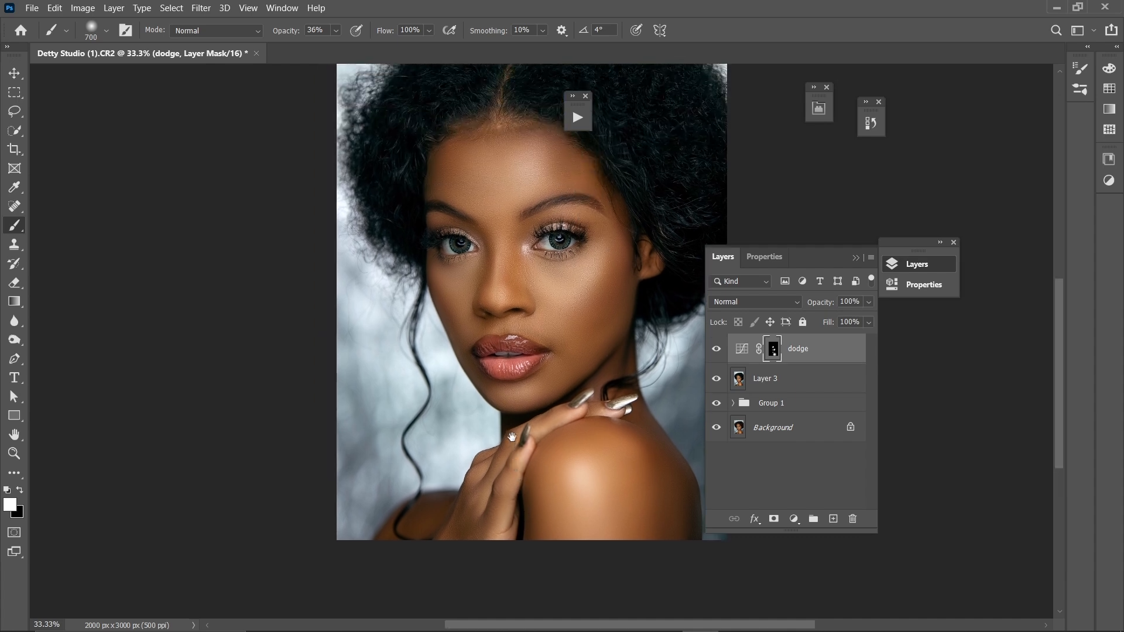
key("ctrl+equal")
key("ctrl+minus")
left_click(716, 355)
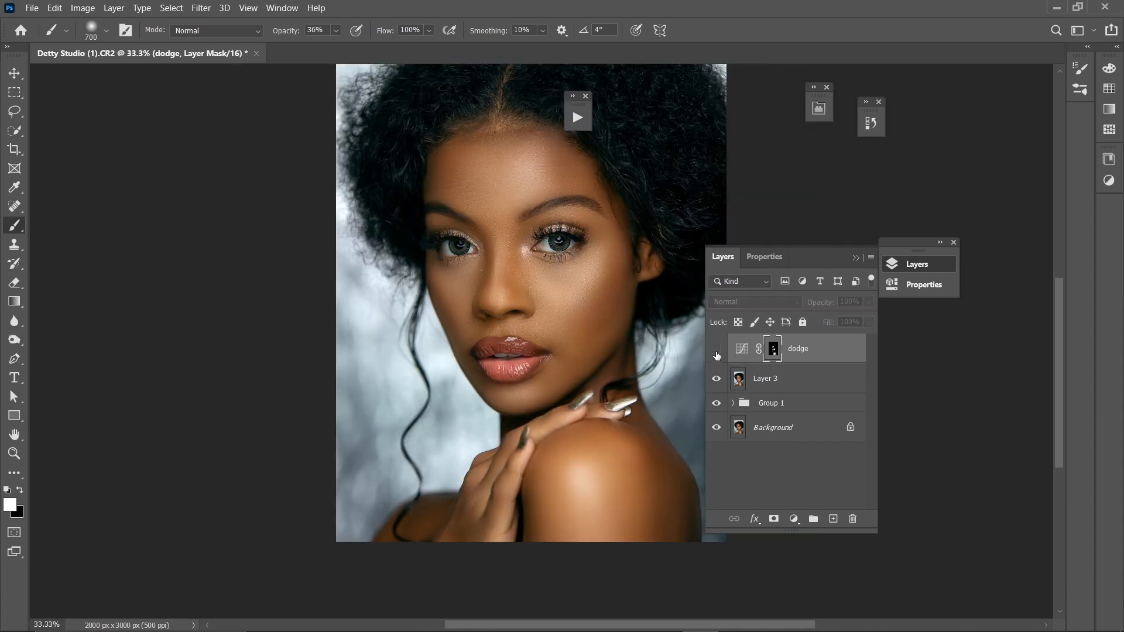
left_click(716, 354)
left_click(716, 354)
left_click(716, 355)
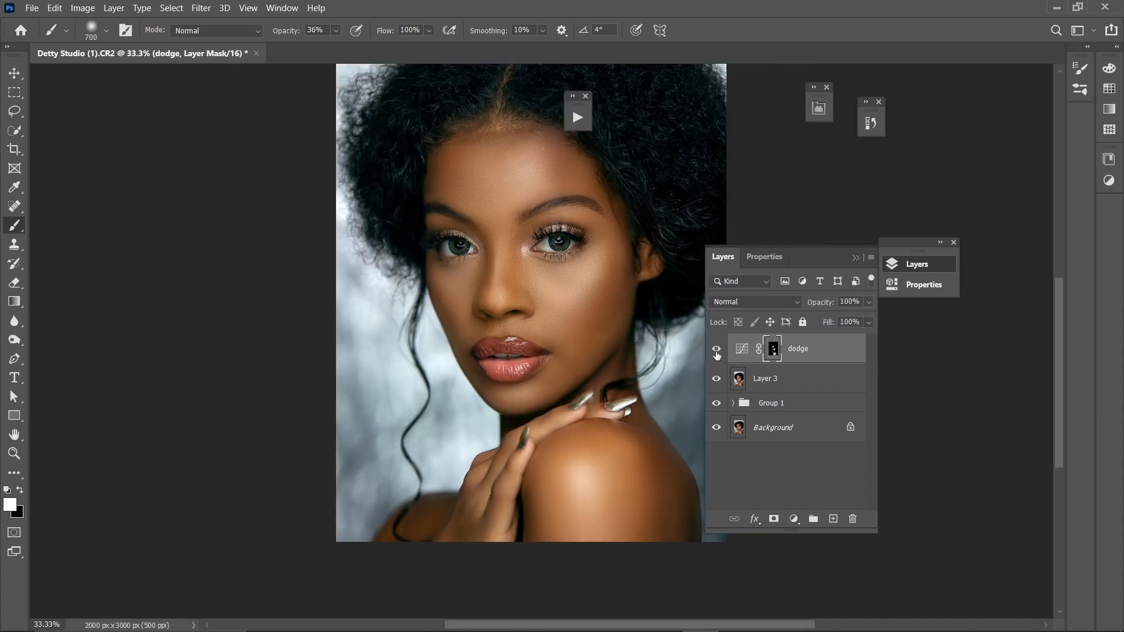
left_click(717, 355)
left_click(717, 354)
left_click(717, 355)
left_click(716, 354)
left_click(717, 355)
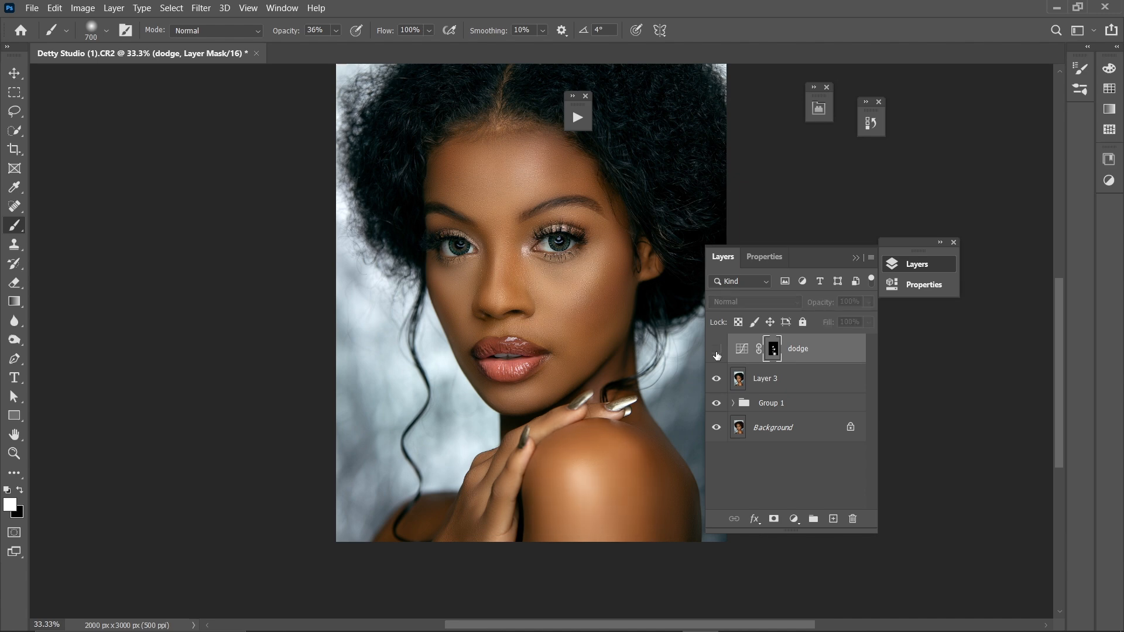
left_click(716, 354)
- Touch up small facial highlights on the dodge mask with a soft brush reduced from 200 to 80 px, and check the dodge layer's effect
key("ctrl+plus")
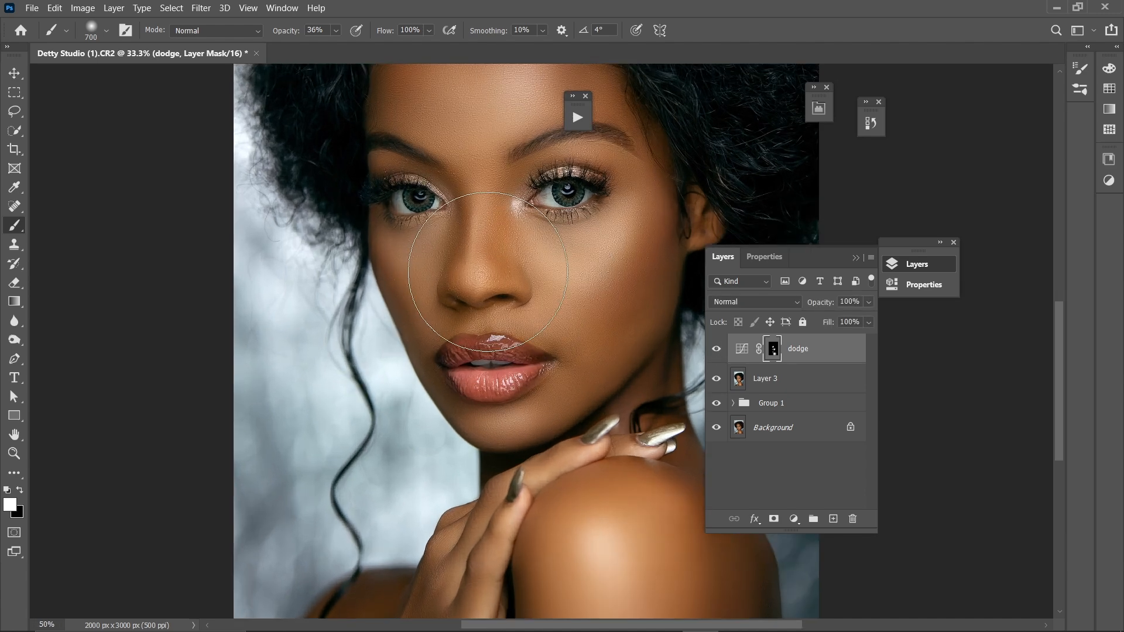
key("bracketleft")
key("bracketleft")
key("bracketleft")
key("bracketleft")
key("bracketleft")
key("bracketleft")
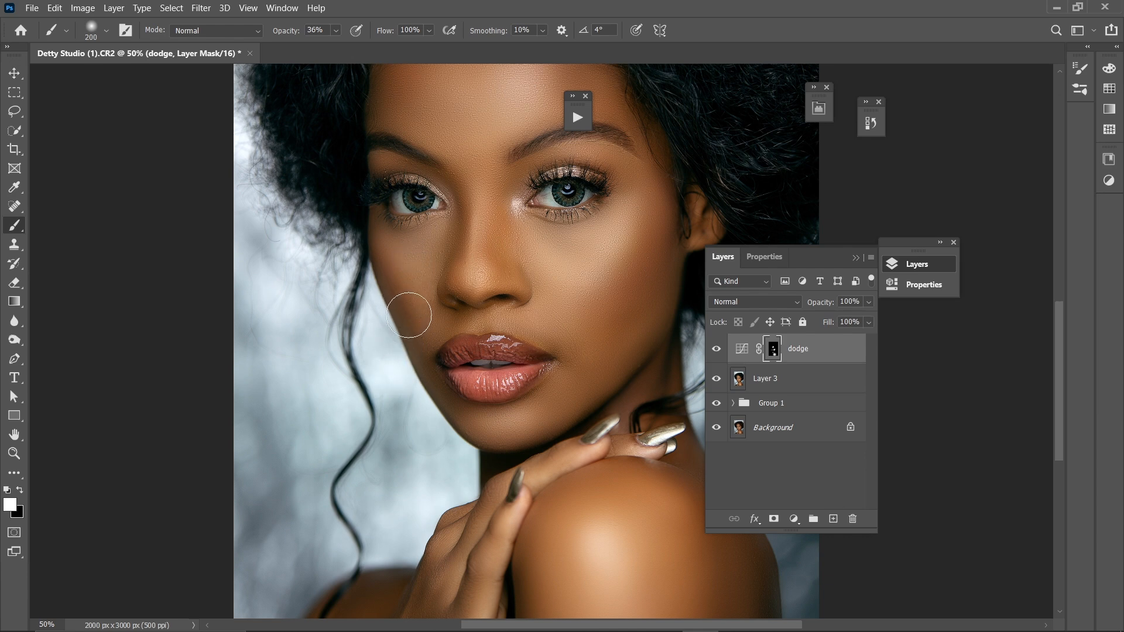
key("bracketleft")
key("bracketleft")
key("bracketleft")
key("bracketleft")
key("bracketleft")
key("bracketleft")
key("bracketright")
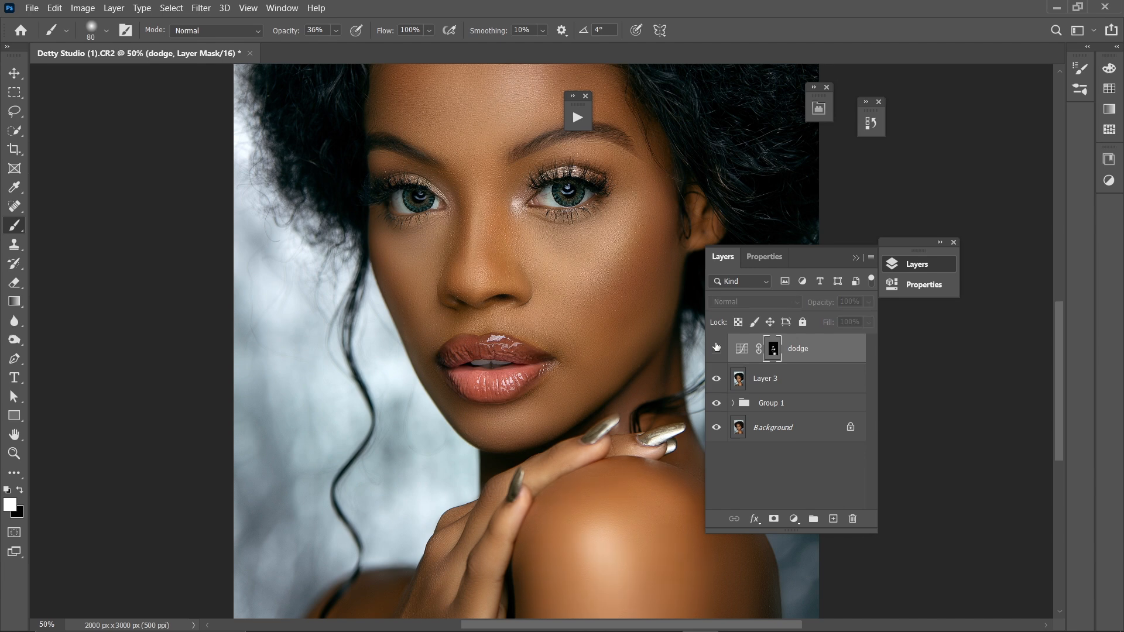
key("ctrl+minus")
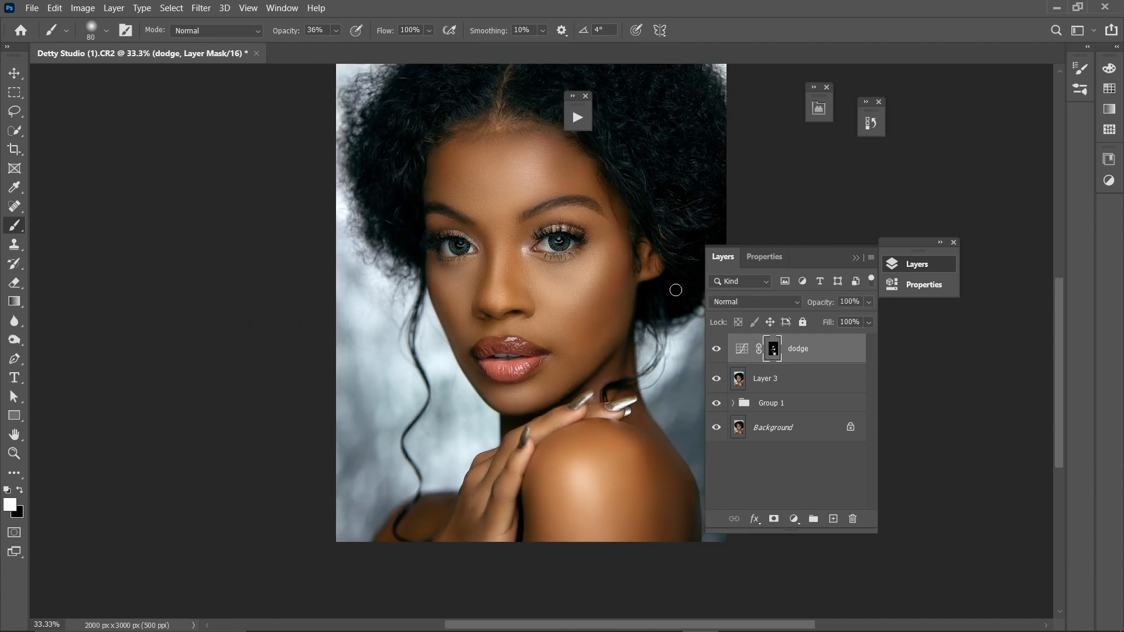
key("ctrl+plus")
key("ctrl+minus")
- Add a Curves adjustment layer above dodge and pull its midpoint down to input 133, output 120
left_click(795, 519)
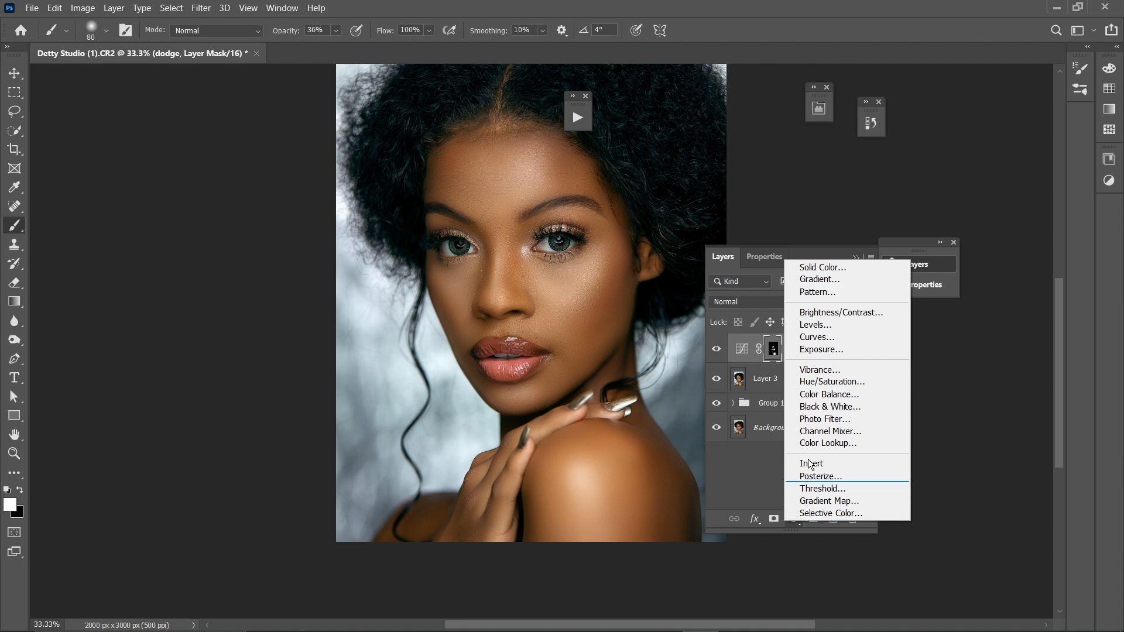
left_click(813, 339)
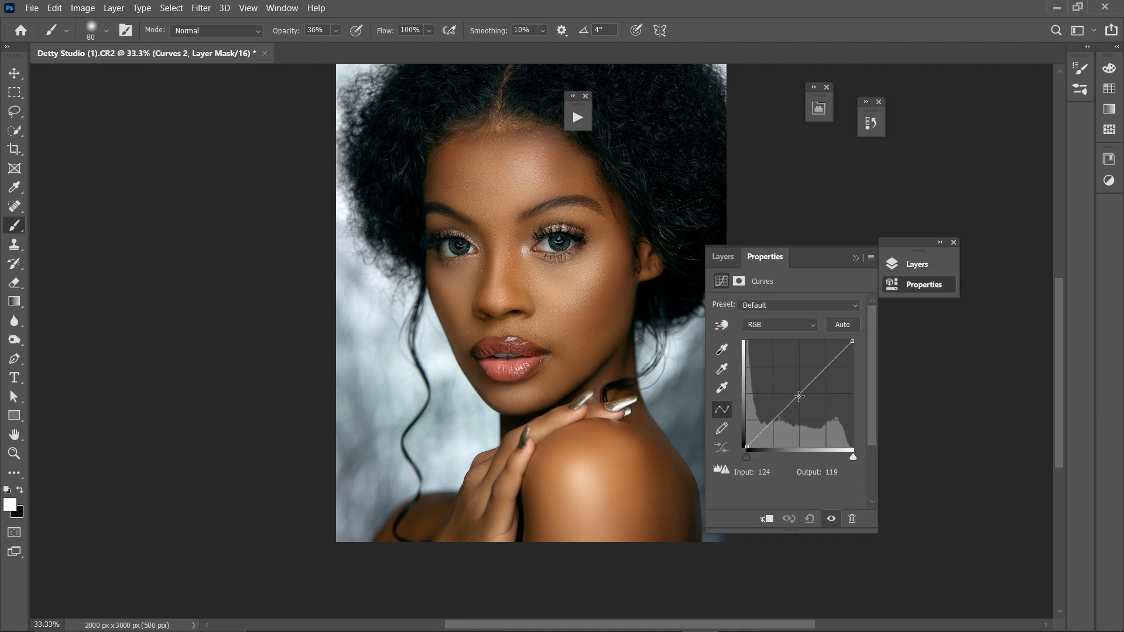
left_click(800, 397)
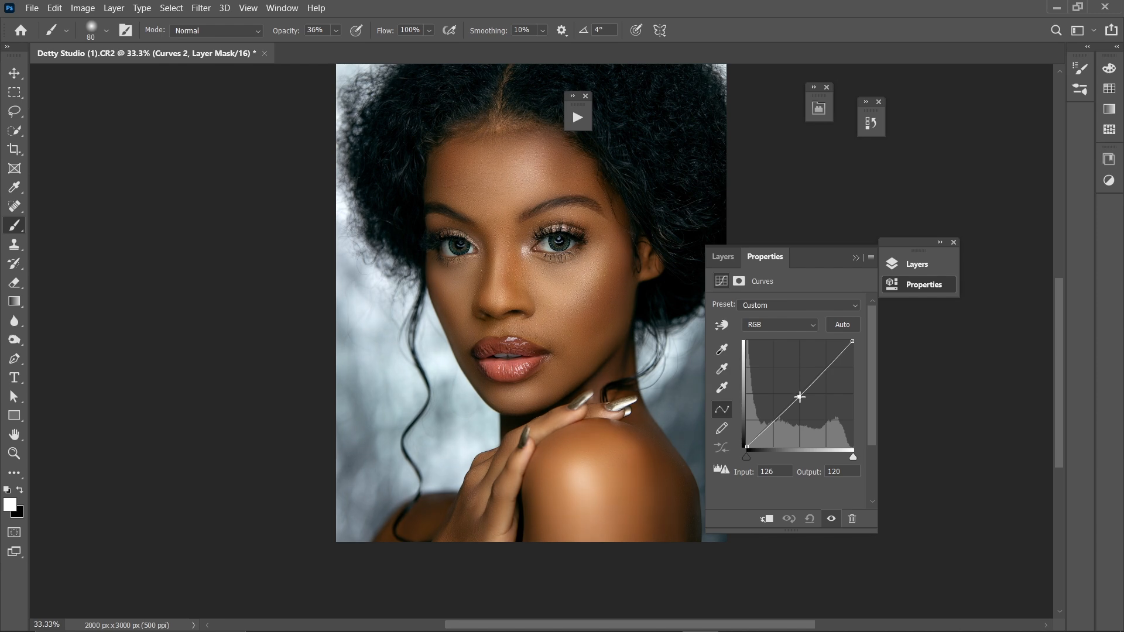
left_click_drag(800, 397, 799, 395)
left_click(799, 397, "ctrl")
left_click(800, 396)
left_click_drag(799, 396, 802, 397)
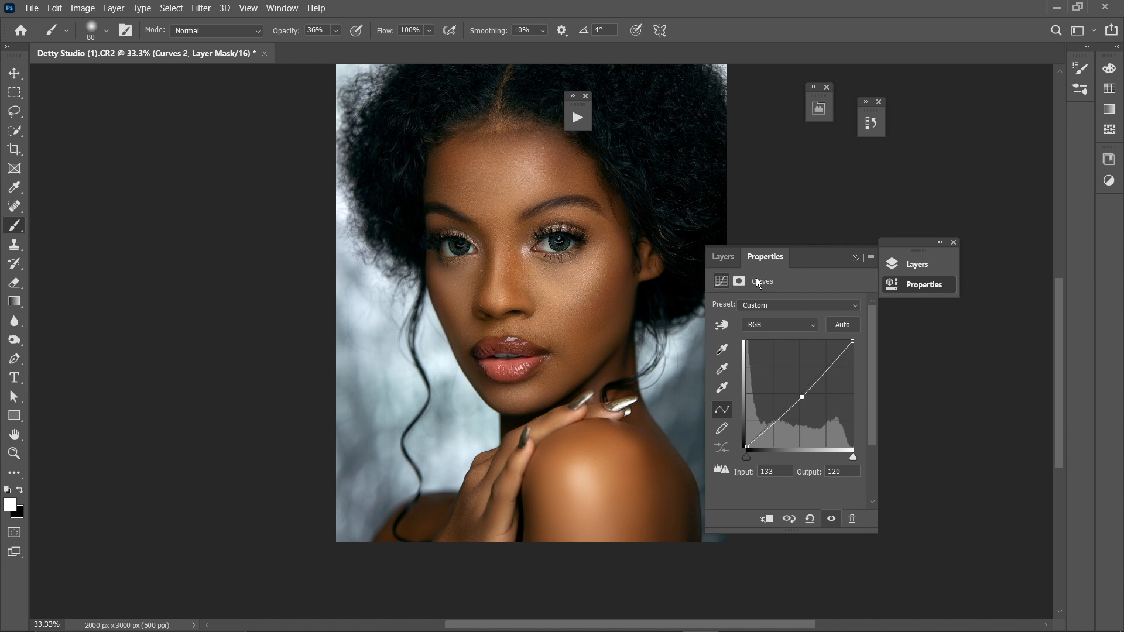
- Rename the new Curves layer as Burn
left_click(860, 258)
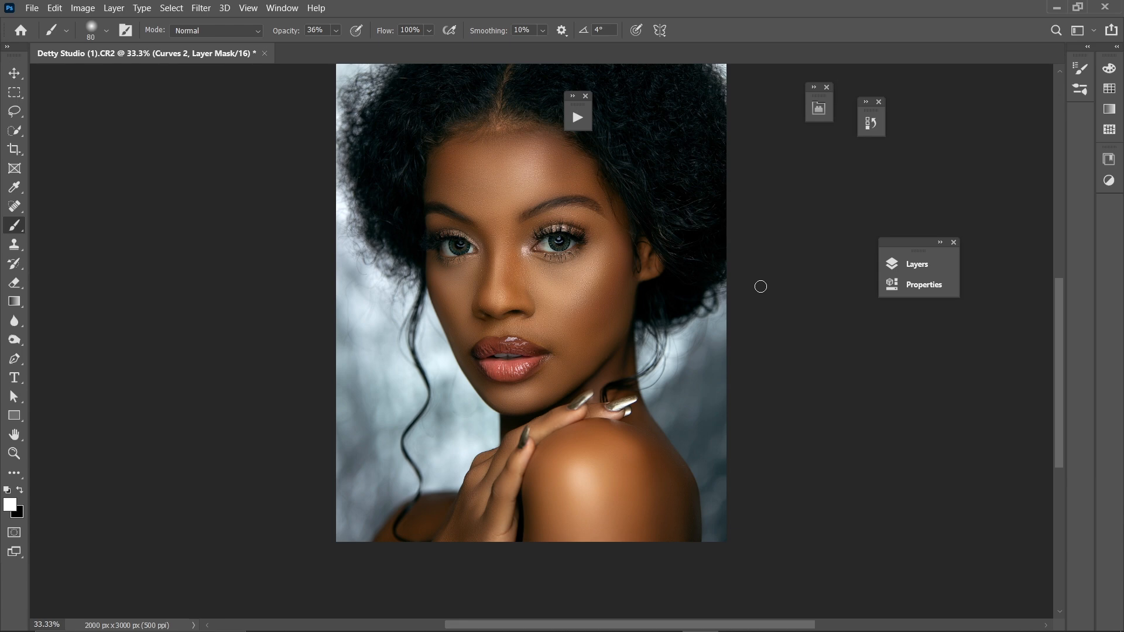
left_click(908, 265)
double_click(803, 349)
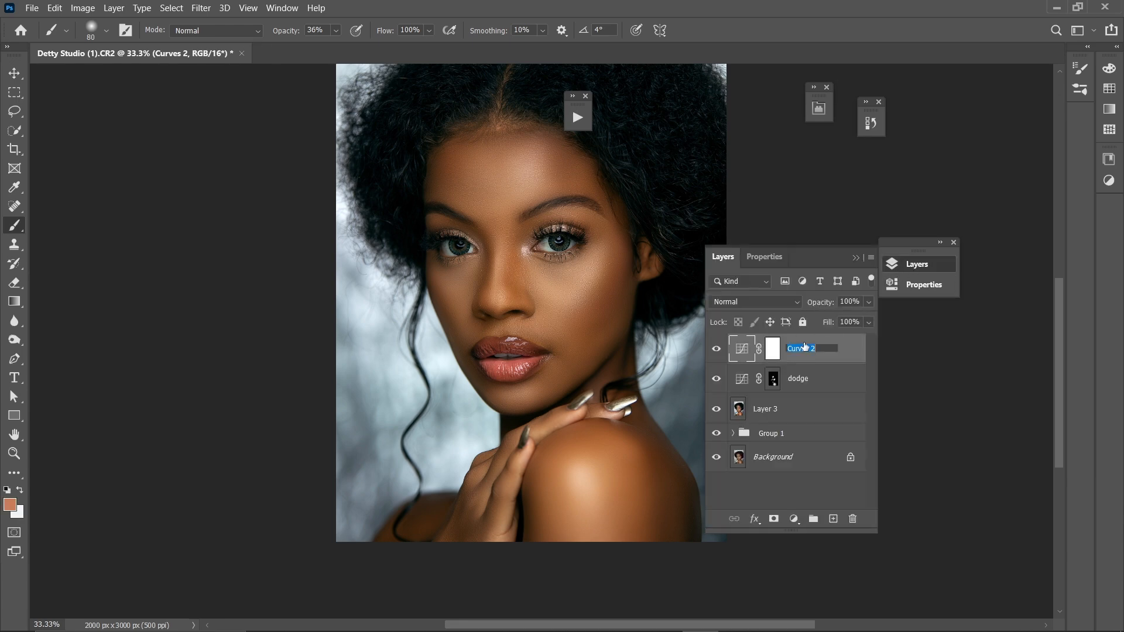
type("Burn")
key("Return")
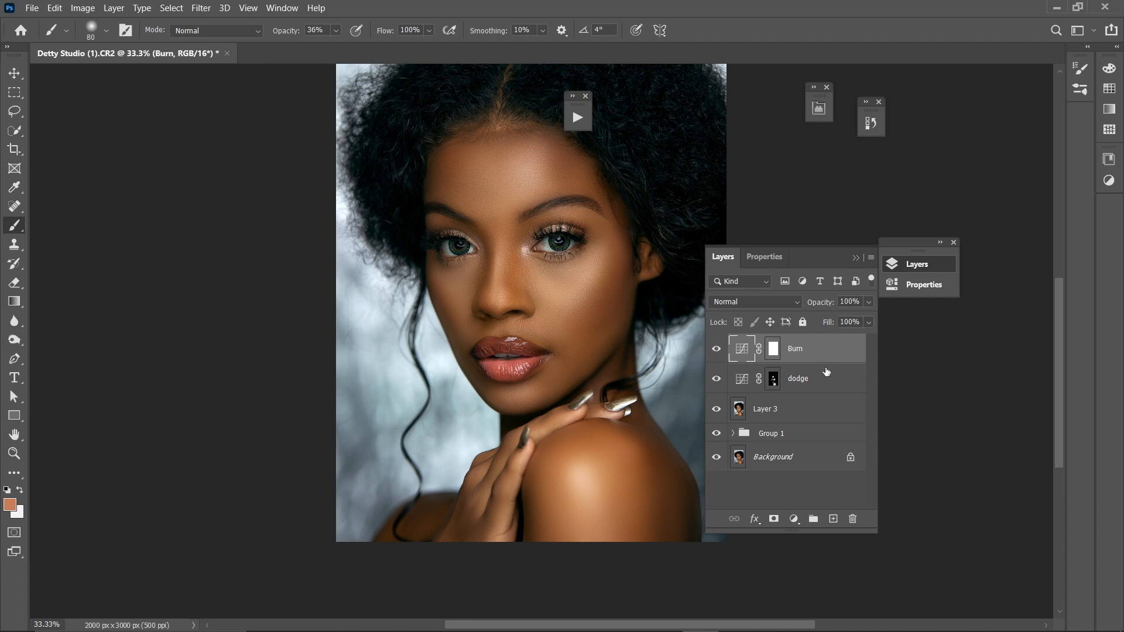
- Invert the Burn layer's mask to black
left_click(828, 371)
left_click(773, 350)
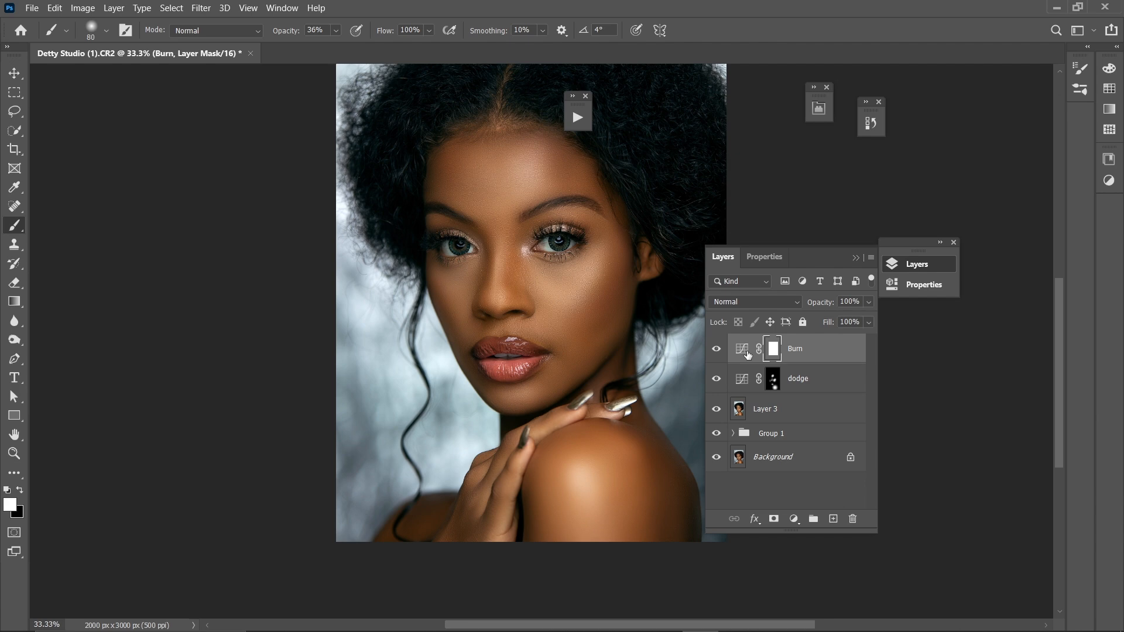
key("ctrl+i")
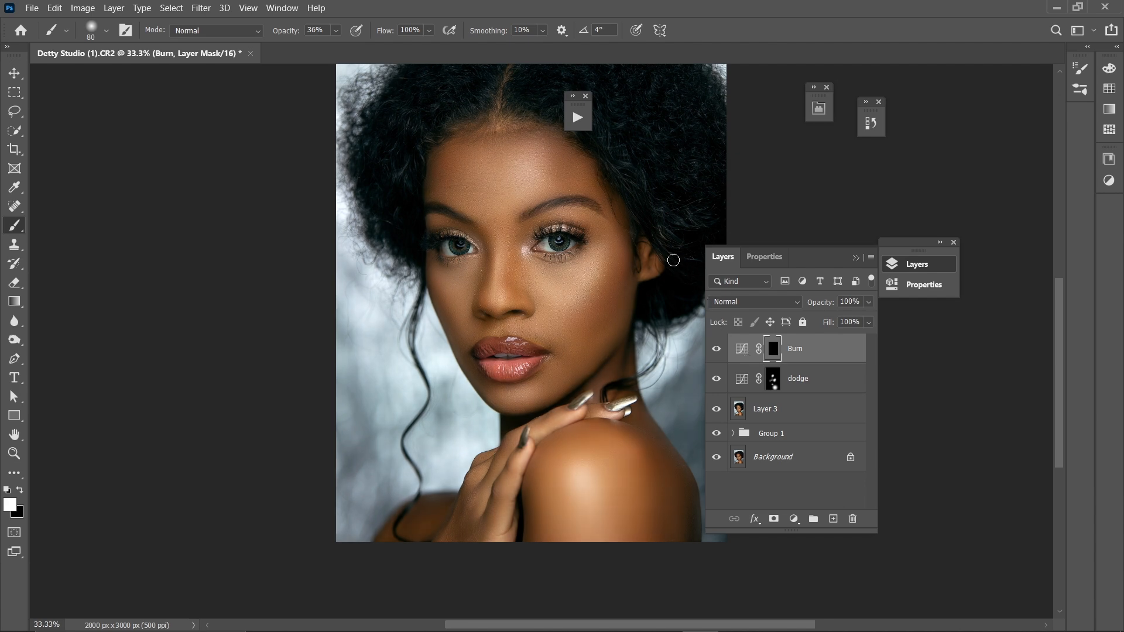
- Paint white on the Burn mask to darken the forehead edge on the far side of the face with an enlarged soft brush
key("ctrl+plus")
key("ctrl+plus")
left_click_drag(512, 272, 429, 437)
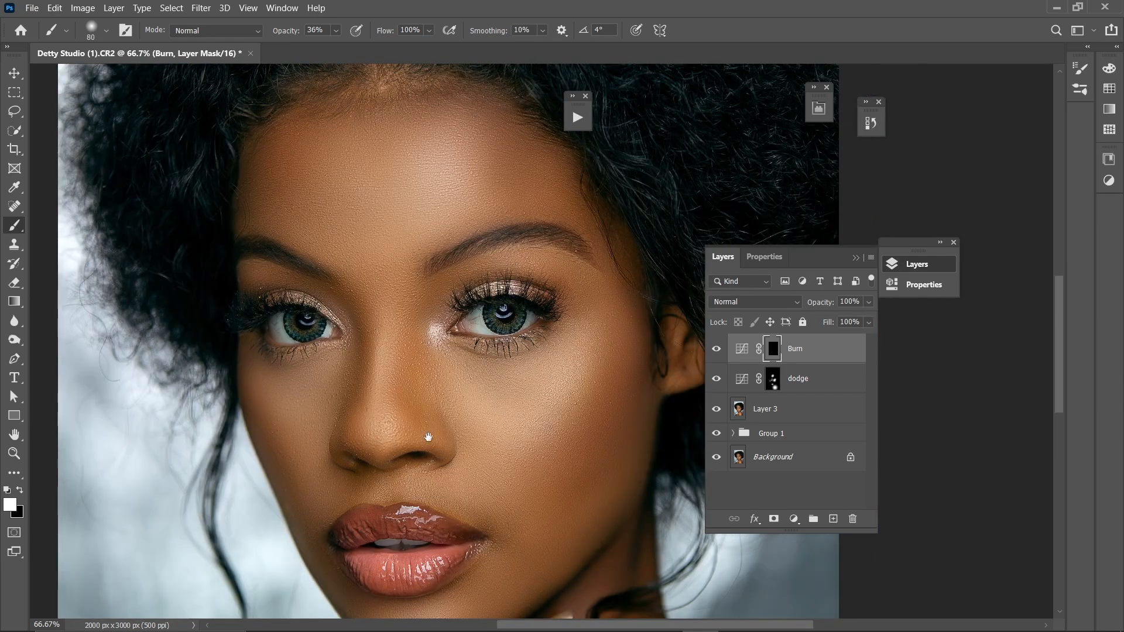
right_click(13, 230)
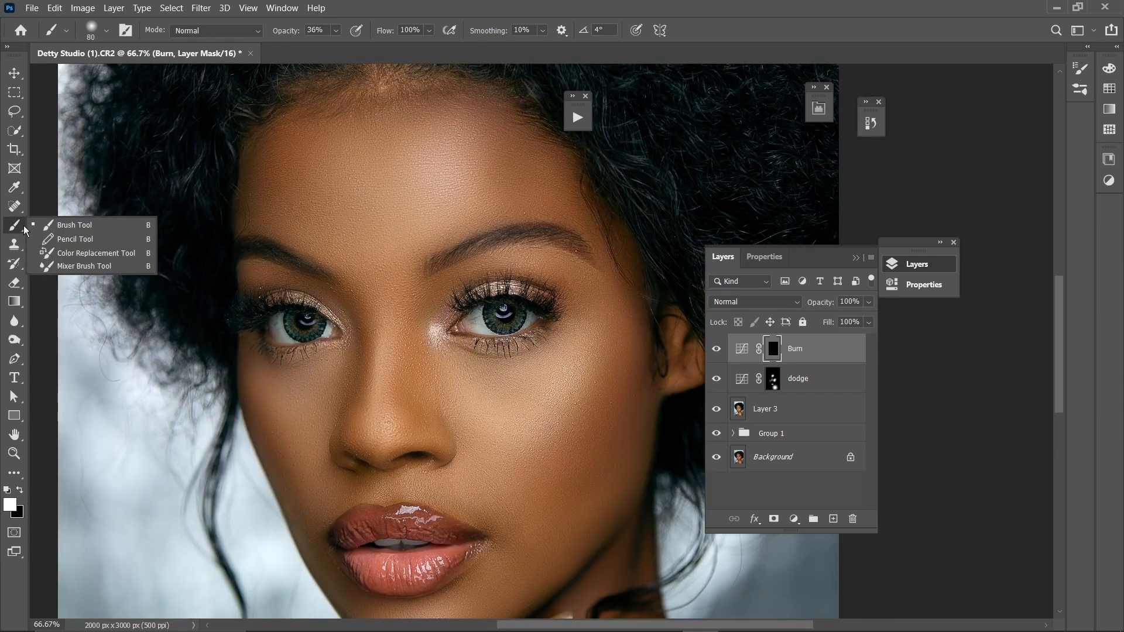
left_click(50, 228)
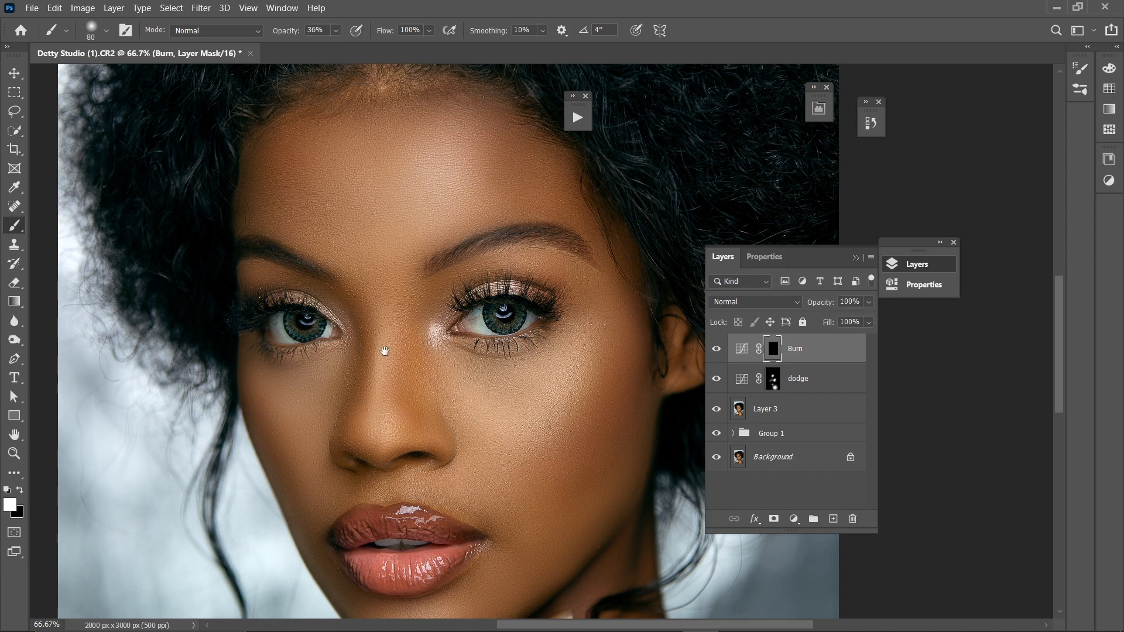
mouse_move(385, 351)
left_mouse_down()
mouse_move(402, 314)
mouse_move(402, 394)
left_mouse_up()
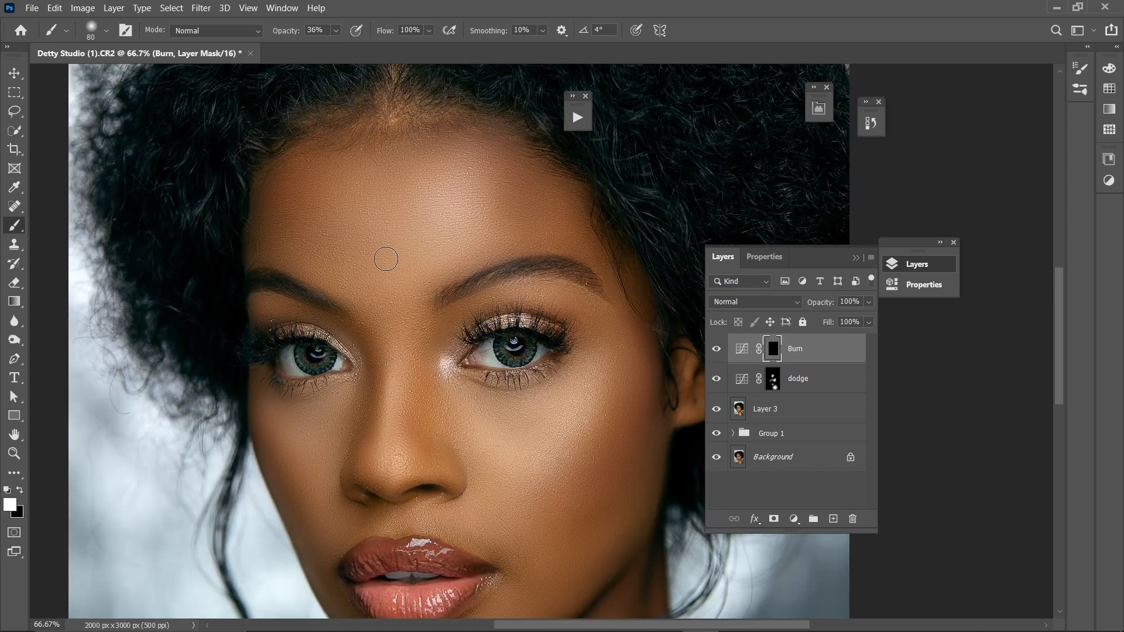
left_click_drag(454, 298, 464, 259)
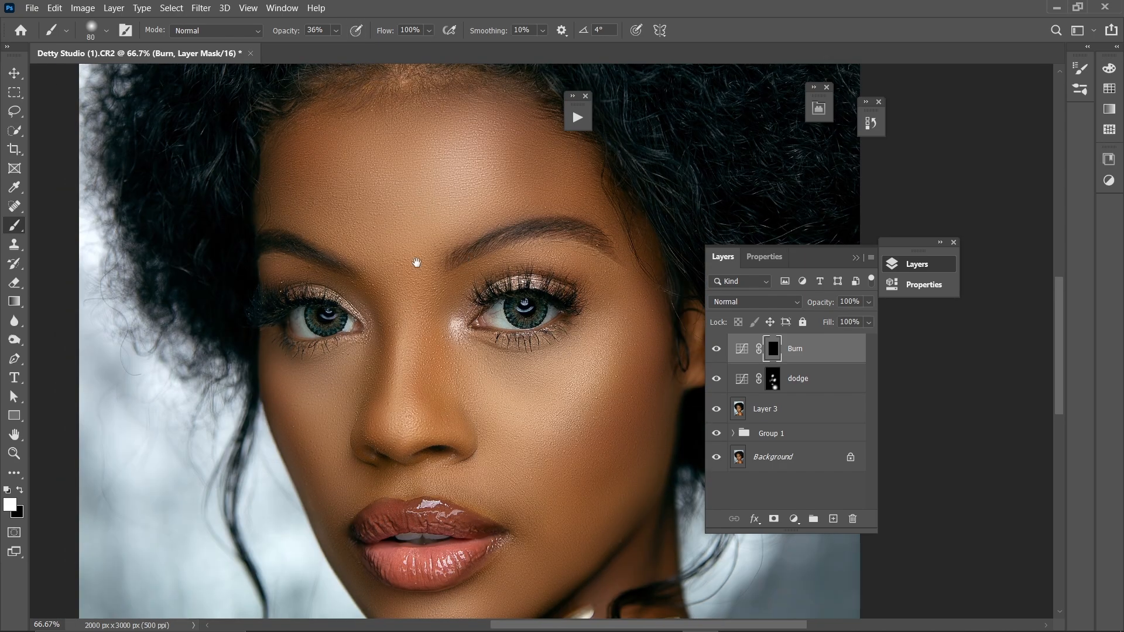
key("bracketright")
key("bracketleft")
key("bracketright")
key("bracketright")
key("bracketright")
key("bracketright")
key("bracketright")
key("bracketright")
mouse_move(291, 165)
left_mouse_down()
mouse_move(308, 190)
mouse_move(307, 149)
mouse_move(307, 201)
mouse_move(322, 147)
mouse_move(311, 169)
mouse_move(329, 229)
mouse_move(321, 157)
mouse_move(303, 159)
mouse_move(304, 193)
left_mouse_up()
- Darken the side of the nose bridge and the inner eye area on the Burn mask with a smaller brush
key("bracketright")
key("bracketright")
key("bracketleft")
key("bracketleft")
key("bracketleft")
key("bracketleft")
key("bracketleft")
key("bracketleft")
key("bracketleft")
key("bracketleft")
mouse_move(368, 306)
left_mouse_down()
mouse_move(297, 271)
mouse_move(269, 276)
mouse_move(339, 288)
mouse_move(308, 279)
left_mouse_up()
- Darken the forehead edge on the side of the visible ear on the Burn mask with a 300 px brush
key("bracketright")
key("bracketright")
key("bracketright")
key("bracketright")
key("bracketright")
key("bracketright")
key("bracketright")
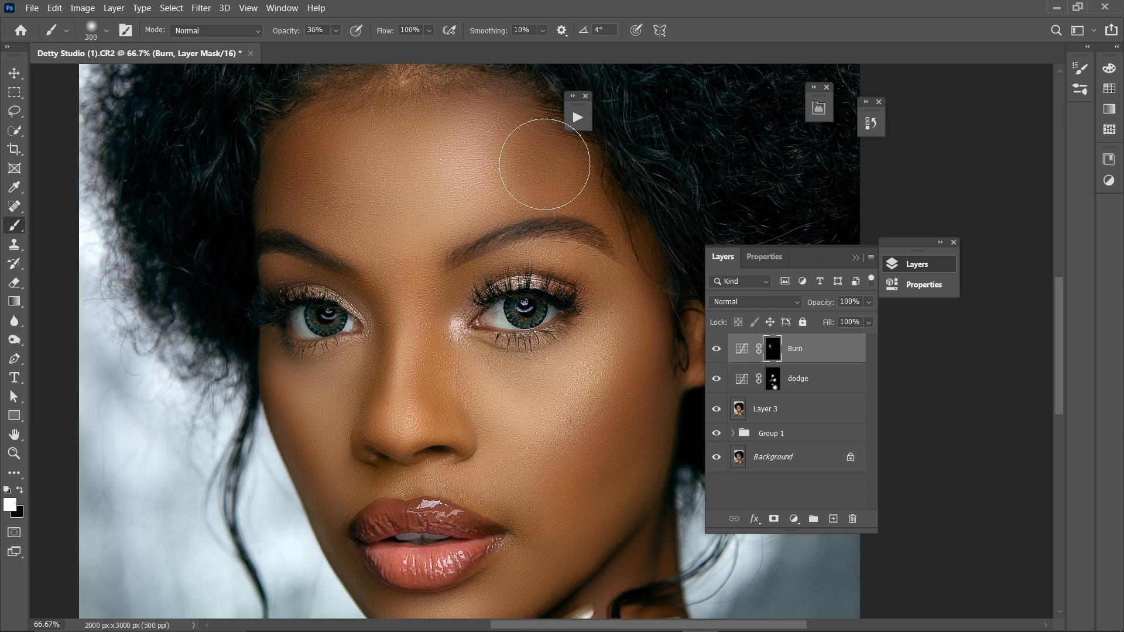
mouse_move(547, 156)
left_mouse_down()
mouse_move(500, 192)
mouse_move(529, 189)
left_mouse_up()
- Darken the cheek beside the visible ear on the Burn mask with a soft brush of about 200 px
left_click_drag(559, 500, 552, 407)
left_click_drag(626, 318, 627, 301)
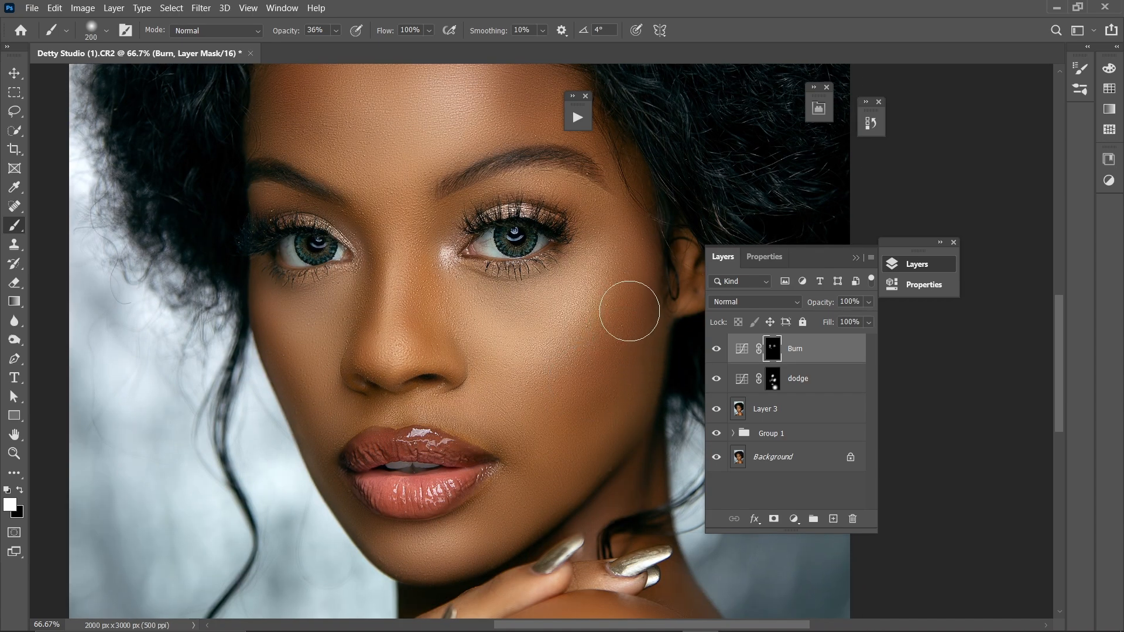
key("bracketleft")
key("bracketleft")
key("bracketright")
- Darken the outer contour of the far cheek on the Burn mask with a brush of about 100 px
key("bracketleft")
key("bracketleft")
key("bracketleft")
key("bracketleft")
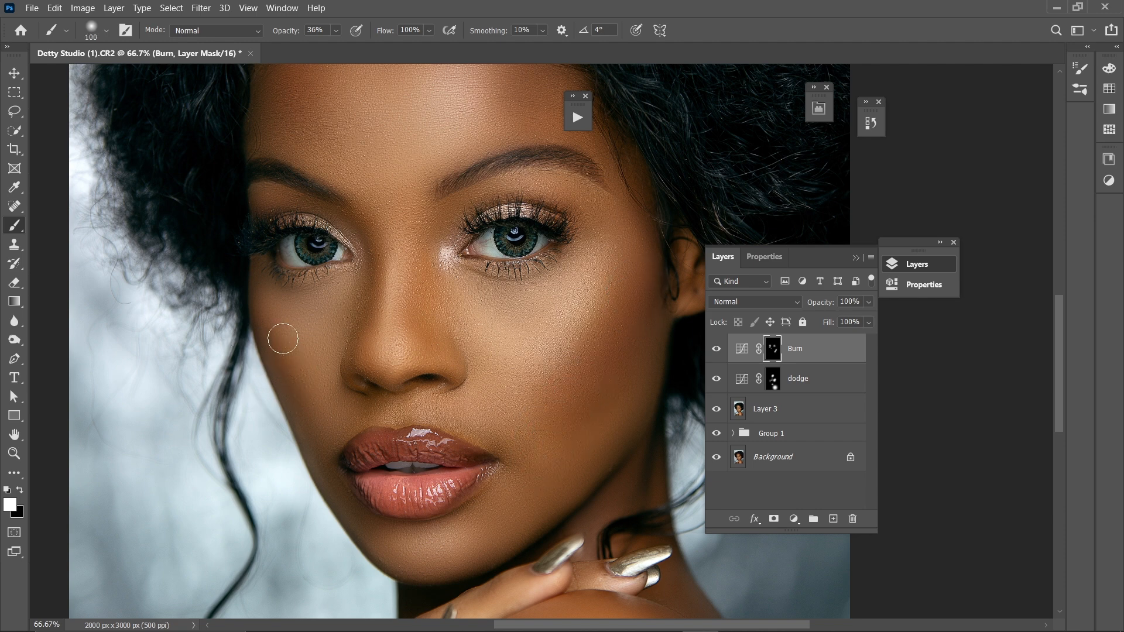
key("bracketright")
key("bracketleft")
key("bracketleft")
key("bracketleft")
key("bracketright")
key("bracketright")
key("bracketright")
- Darken the temple and the outer jaw edge on the visible ear's side on the Burn mask, reducing the brush to 100 px
mouse_move(602, 170)
left_mouse_down()
mouse_move(654, 195)
mouse_move(635, 193)
mouse_move(628, 171)
mouse_move(601, 194)
left_mouse_up()
key("bracketright")
key("bracketright")
key("bracketright")
key("ctrl+minus")
key("bracketleft")
key("bracketleft")
key("bracketleft")
key("bracketleft")
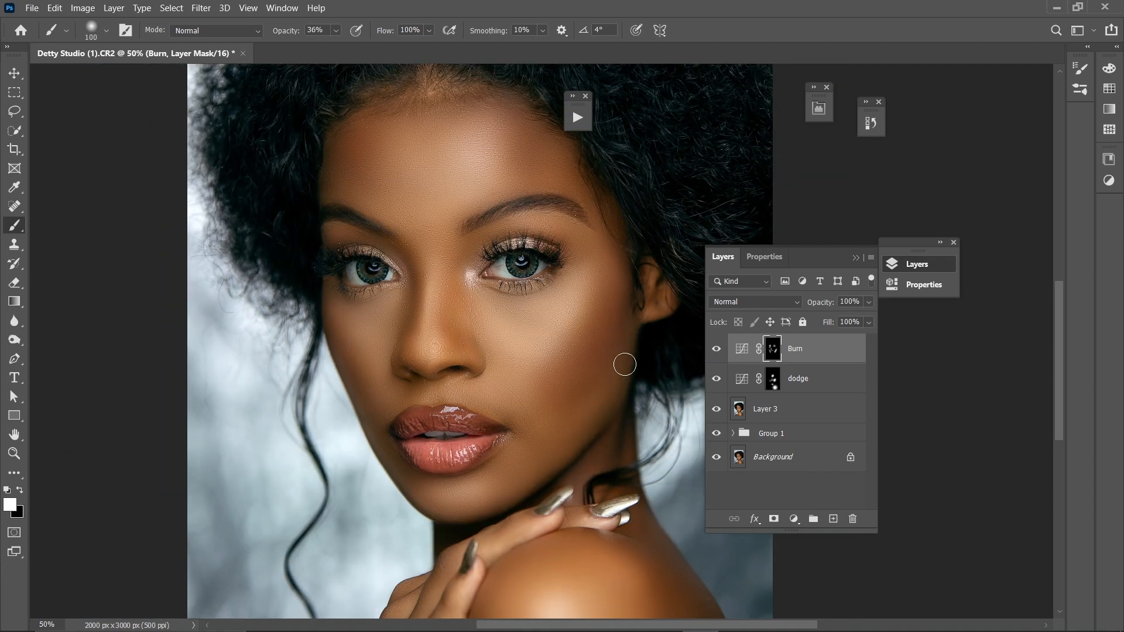
- Darken the outer edges of the shoulder on the Burn mask with a soft brush enlarged from 150 to 250 px
key("bracketright")
key("ctrl+minus")
left_click_drag(518, 533, 533, 449)
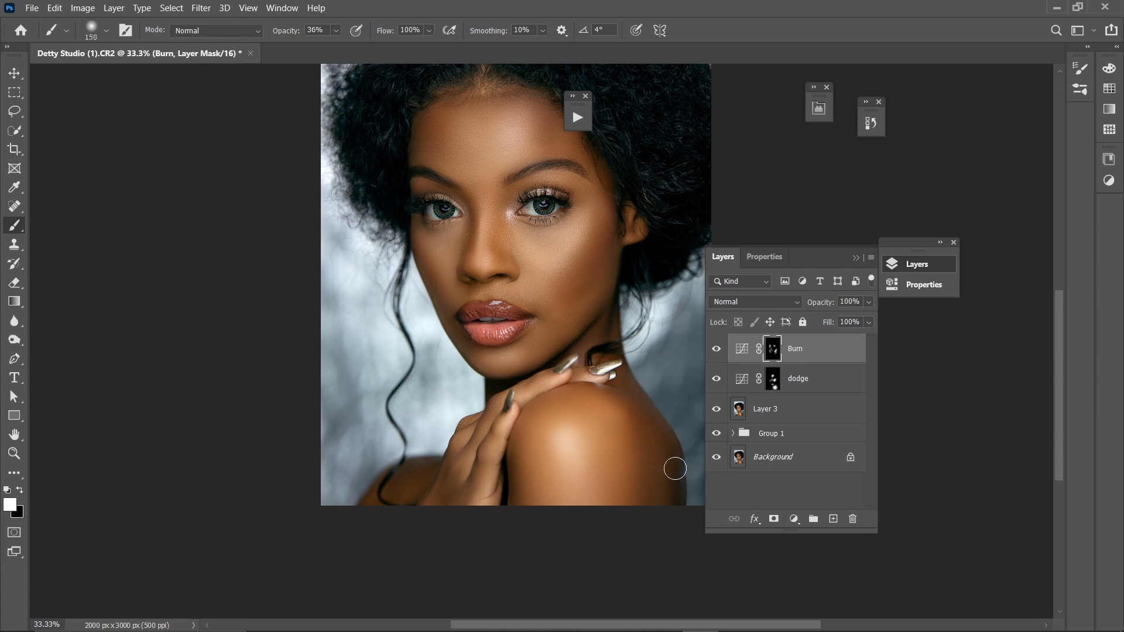
key("bracketright")
key("bracketright")
key("bracketright")
key("bracketright")
key("bracketright")
key("bracketleft")
- Compare the portrait close up and in full with the Burn layer hidden and shown
key("ctrl+plus")
left_click_drag(522, 351, 540, 421)
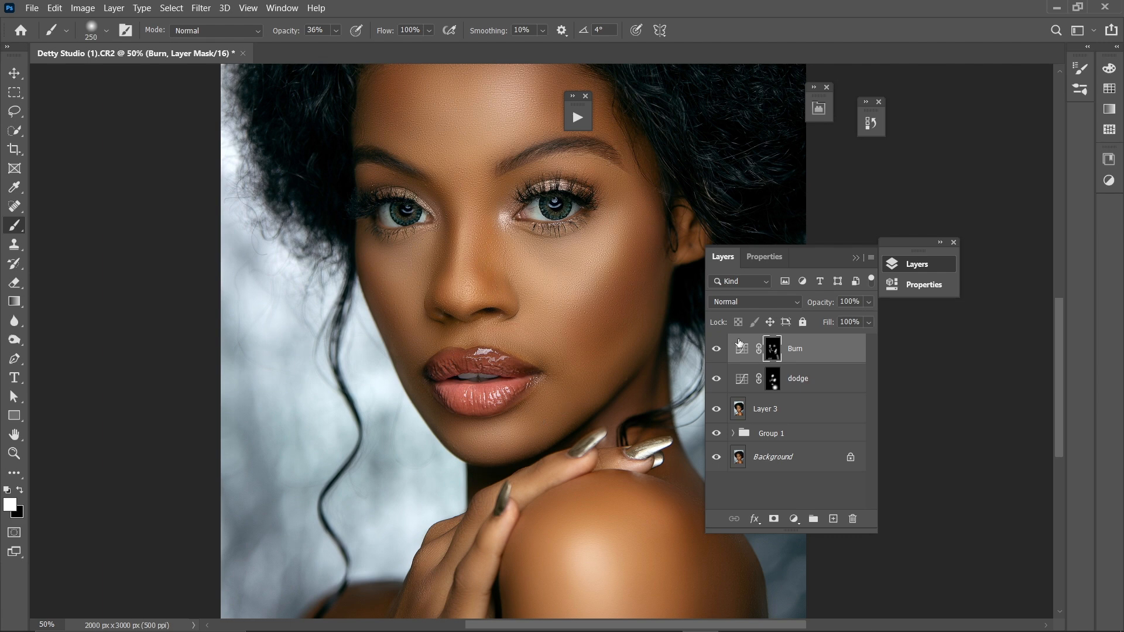
left_click(715, 350)
left_click(715, 350)
left_click(716, 351)
left_click(715, 350)
left_click(716, 350)
left_click(716, 351)
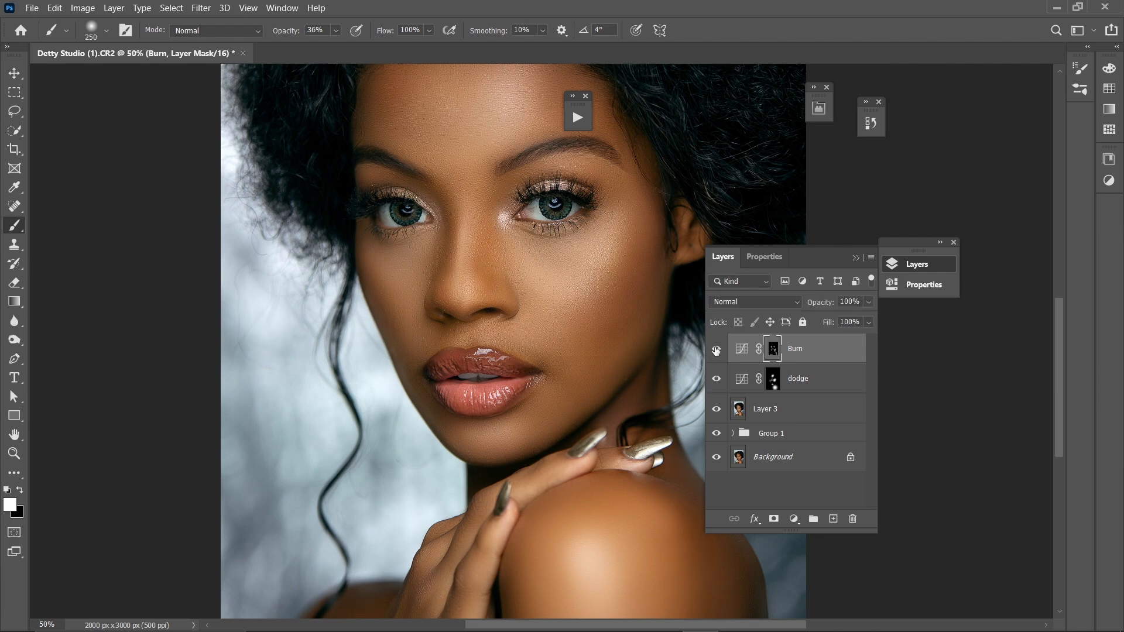
left_click(716, 351)
left_click(716, 351)
key("ctrl+minus")
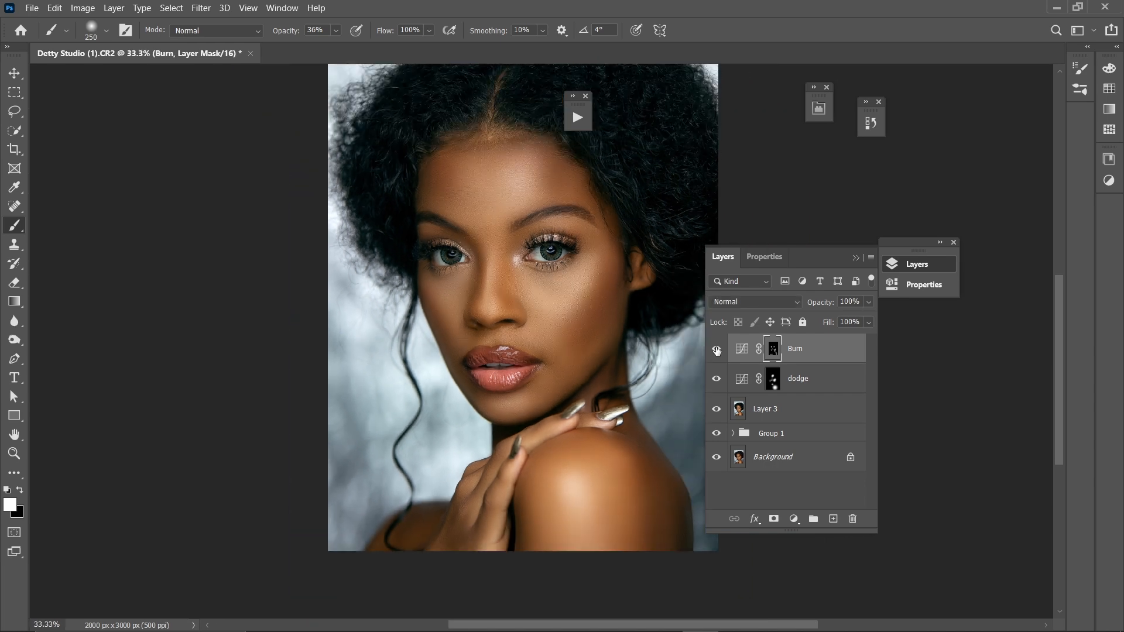
left_click(716, 351)
left_click(717, 351)
left_click(716, 351)
left_click(717, 351)
- Set the Burn layer's opacity to 80% and open the opacity setting of the dodge layer
left_click(869, 302)
left_click_drag(859, 317, 858, 316)
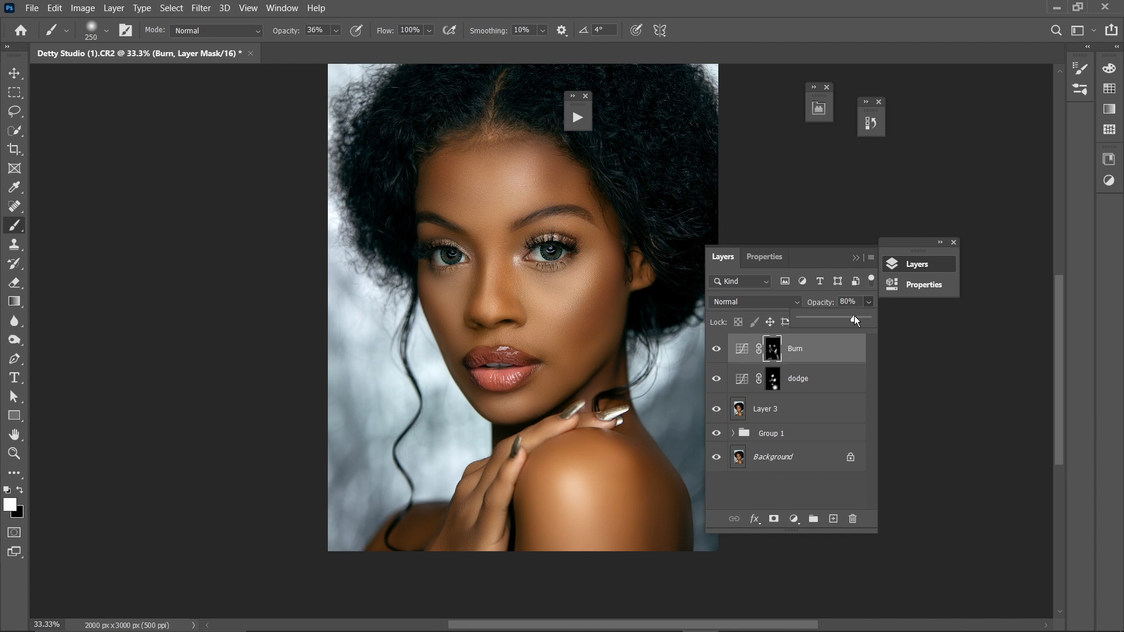
left_click(841, 375)
left_click(841, 376)
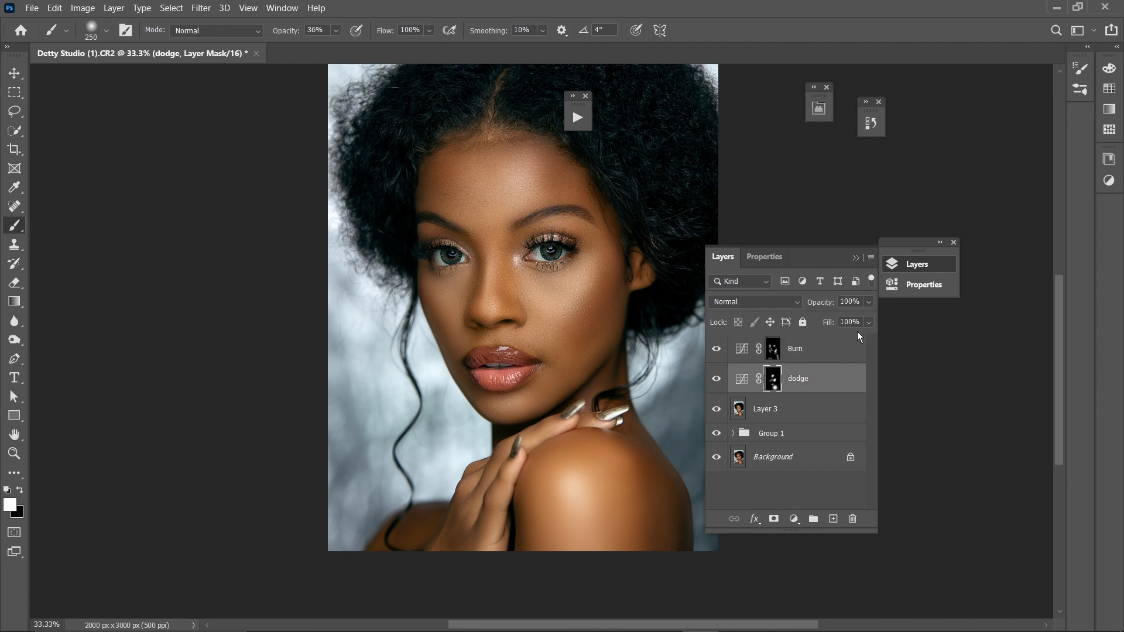
left_click(867, 302)
- Group the Burn and dodge layers together
left_click(819, 361)
left_click(811, 362)
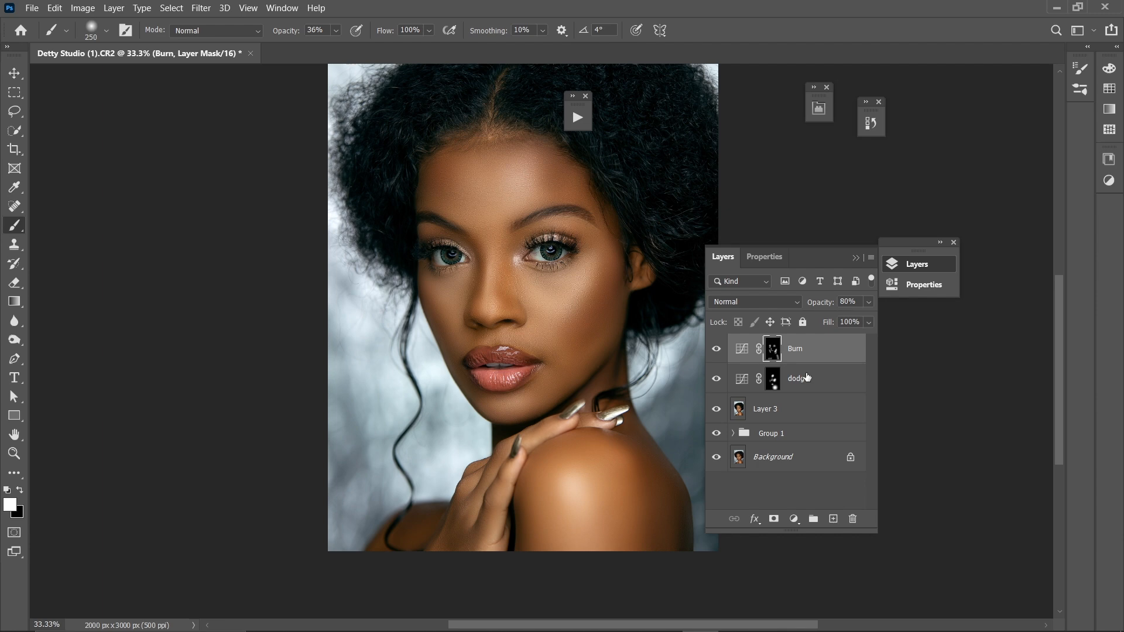
left_click(808, 378, "shift")
left_click_drag(809, 359, 814, 518)
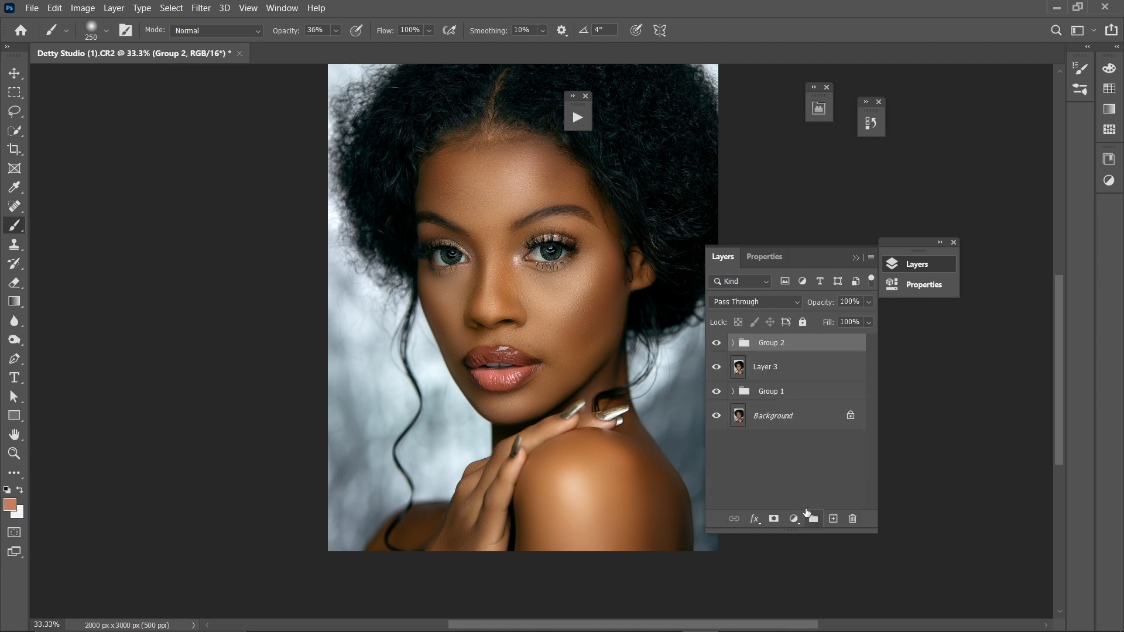
- Compare the portrait with the dodge and burn group hidden and shown, both close up and in full
left_click(718, 344)
left_click(716, 344)
left_click(717, 344)
left_click(716, 344)
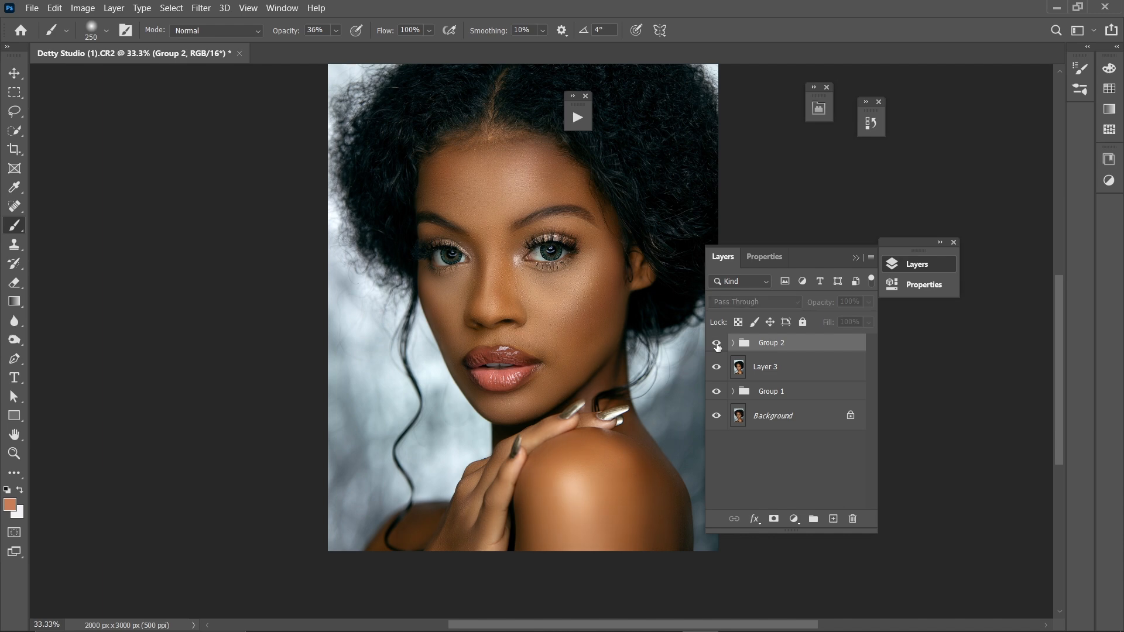
key("ctrl+plus")
left_click(716, 345)
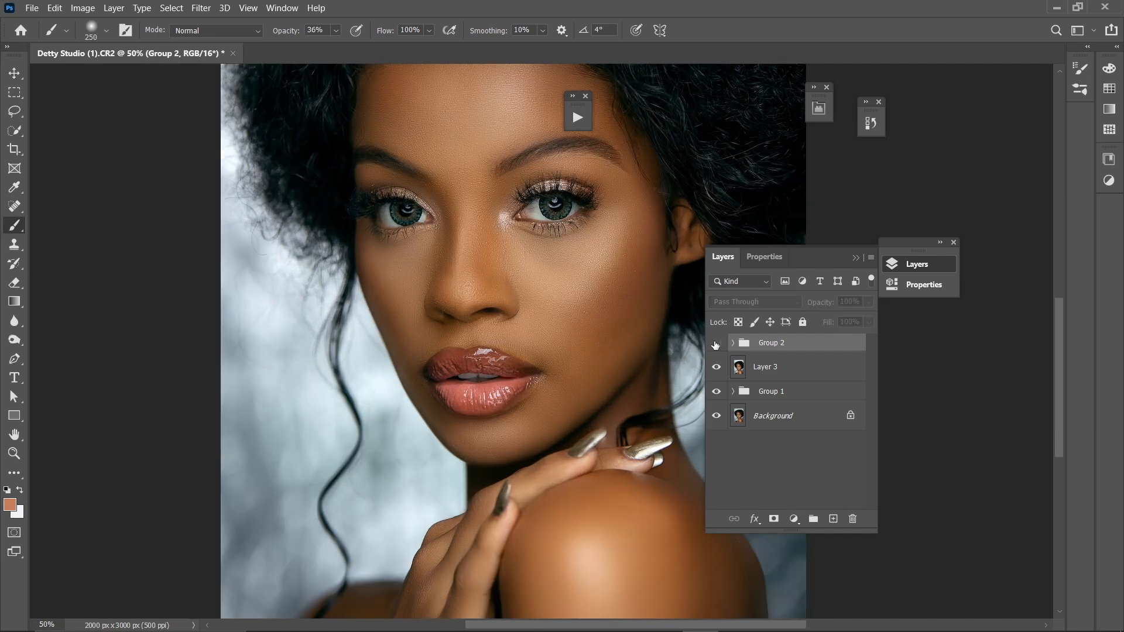
key("ctrl+minus")
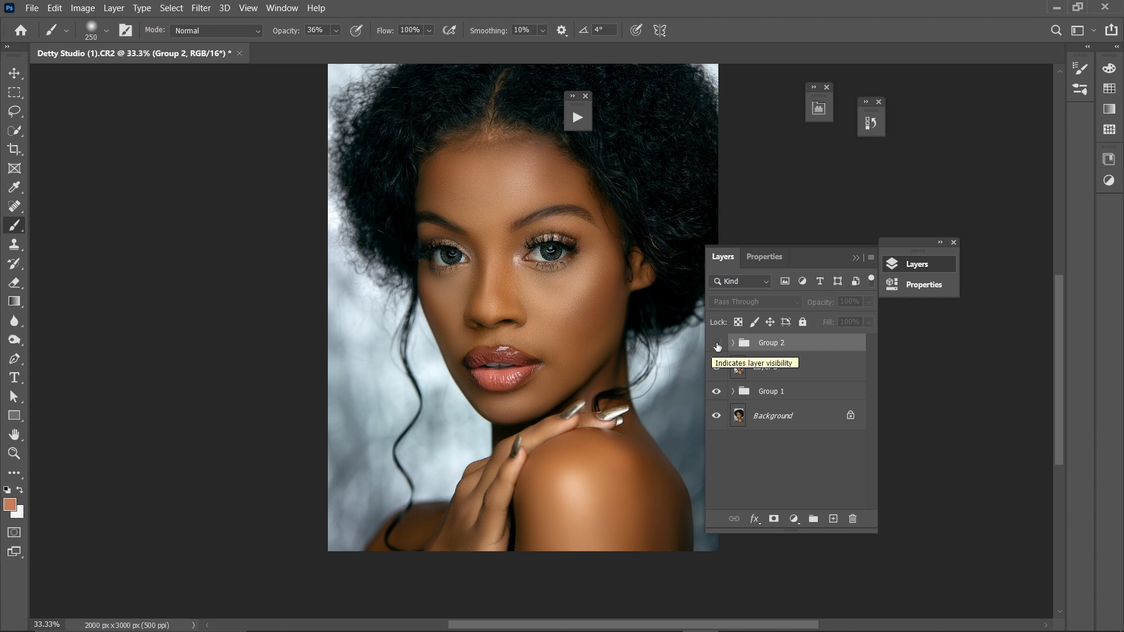
left_click(716, 346)
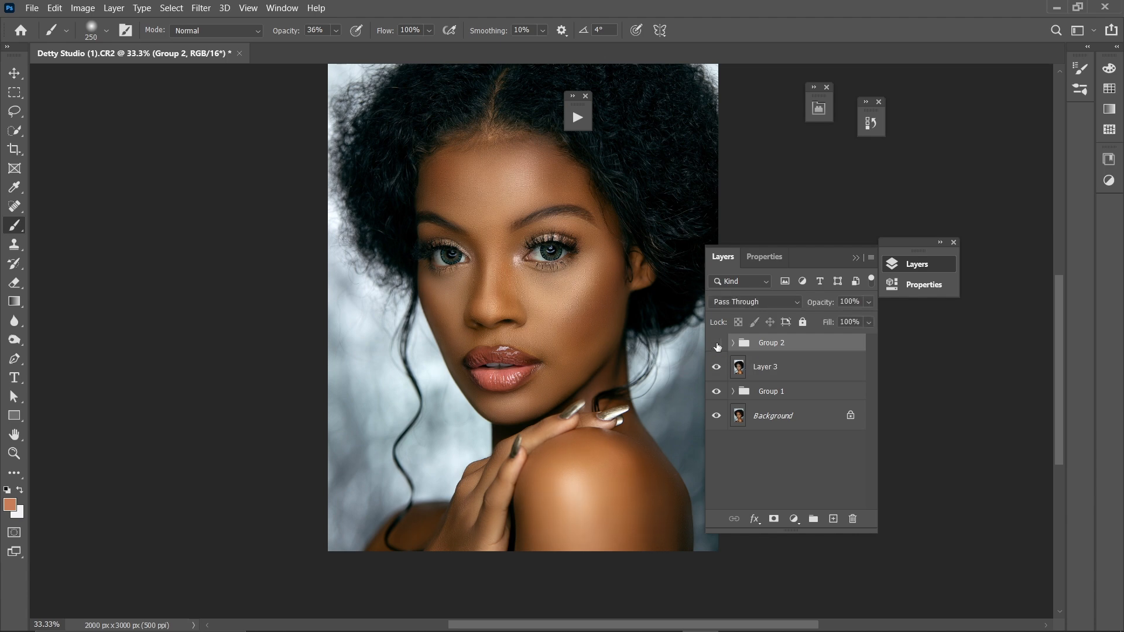
left_click(716, 346)
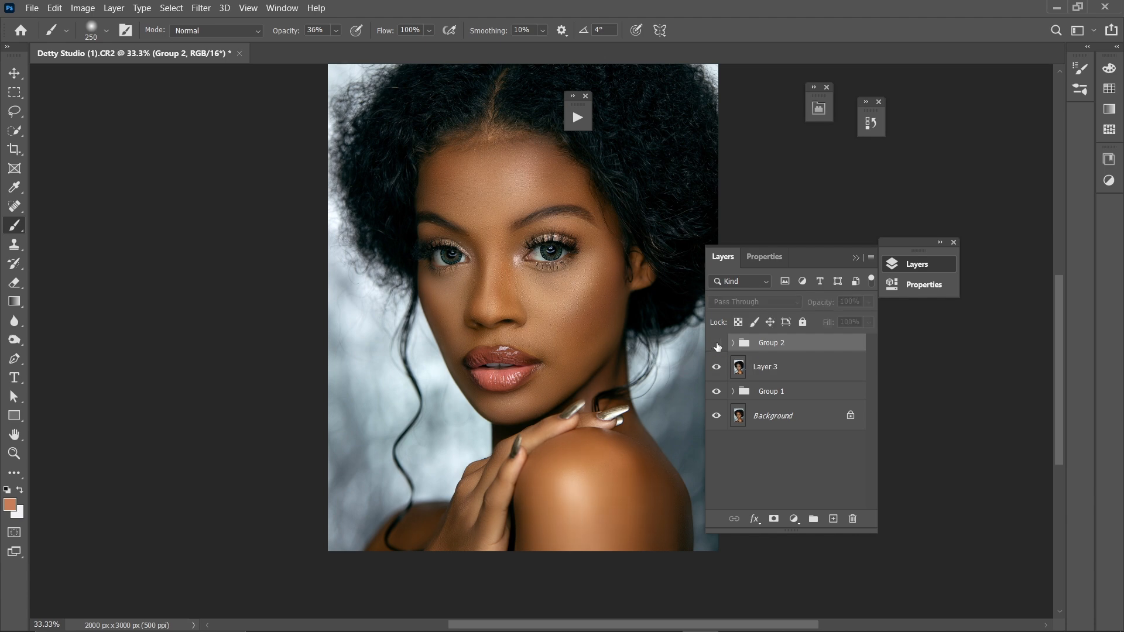
- Set the opacity of the dodge and burn group to 70% after viewing the portrait without it
left_click(717, 346)
left_click(717, 344)
left_click(716, 344)
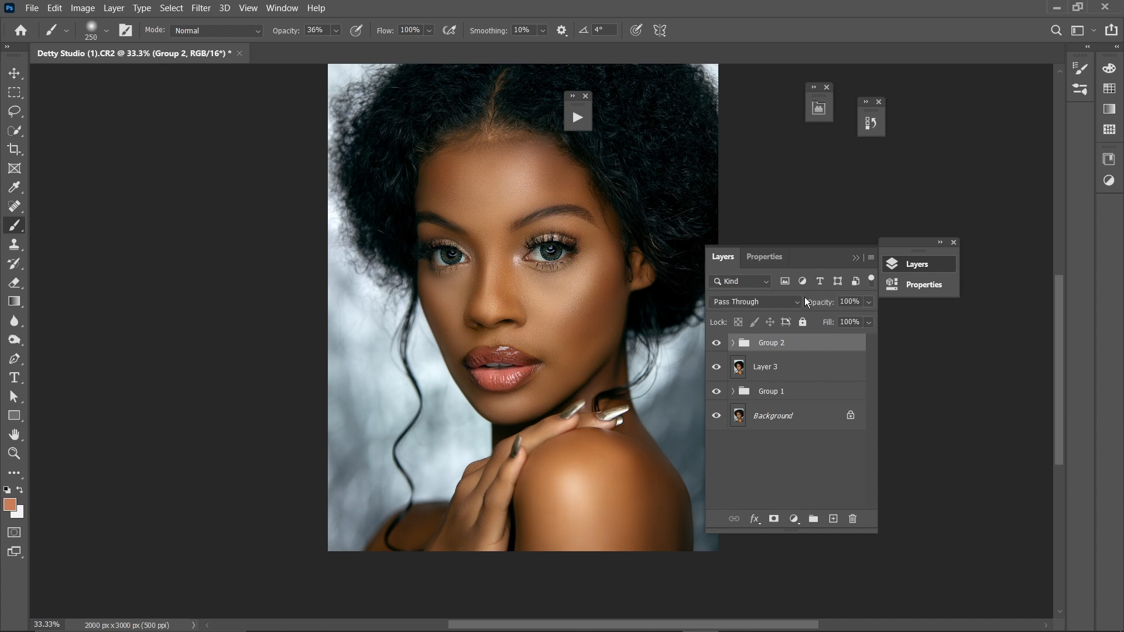
left_click(868, 304)
left_click_drag(834, 322, 788, 323)
- Compare the portrait with the dodge and burn group hidden and shown, and inspect the face close up
left_click(718, 344)
left_click(718, 344)
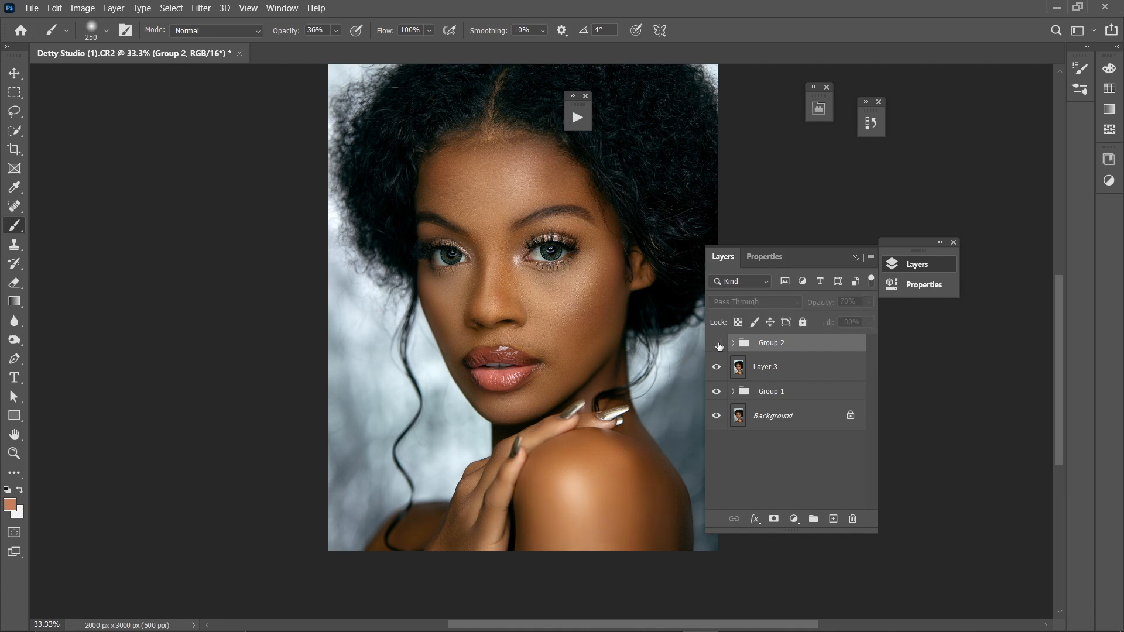
left_click(718, 344)
left_click(717, 344)
left_click(718, 345)
key("ctrl+plus")
key("ctrl+plus")
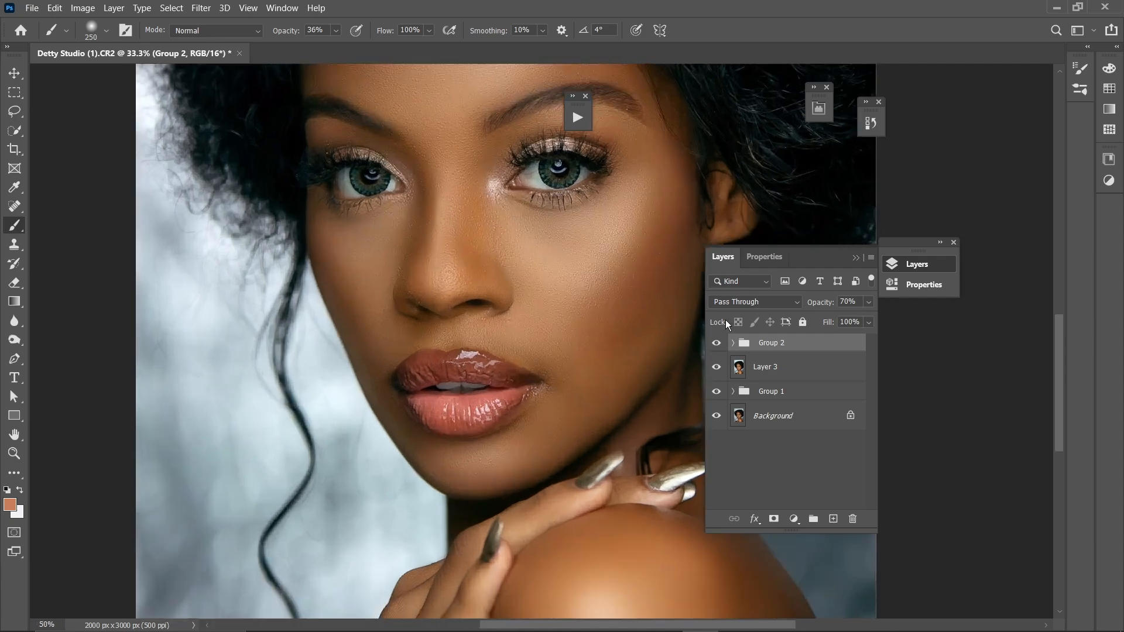
left_click_drag(567, 297, 566, 380)
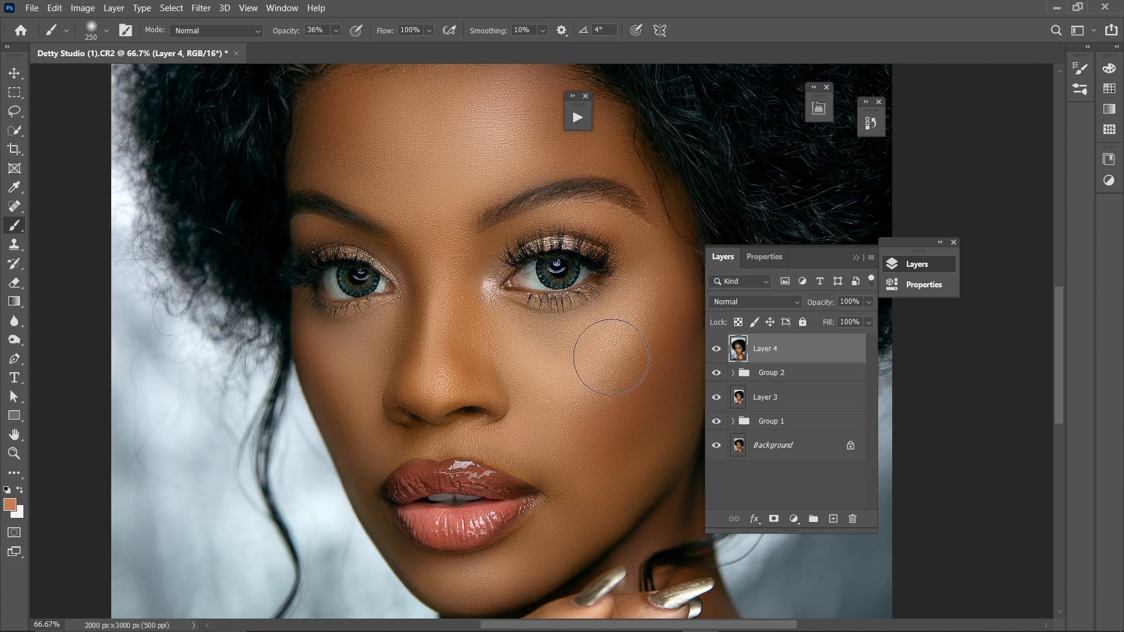
- Add a Hue/Saturation adjustment layer above Layer 4 and set its saturation to -100
scroll(542, 388, "down", 3)
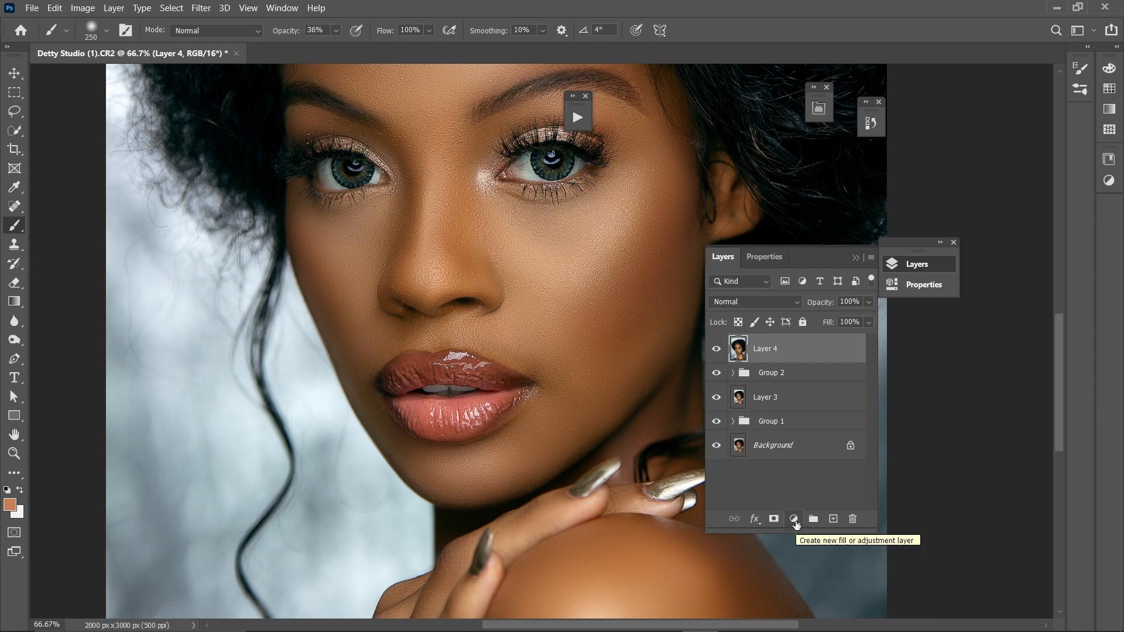
left_click(795, 520)
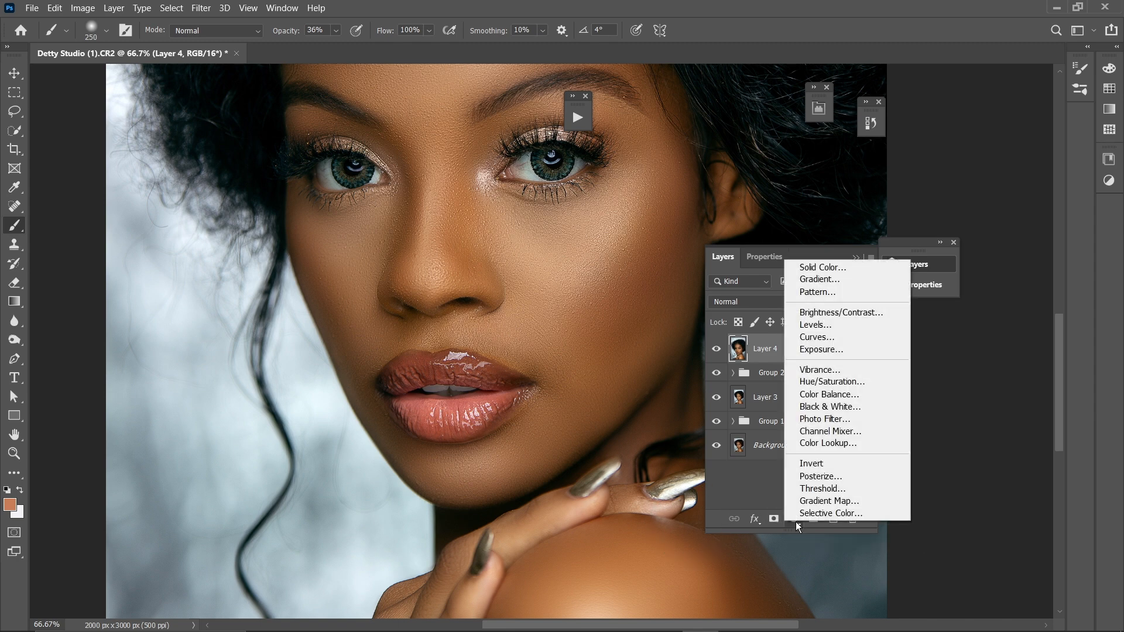
left_click(835, 381)
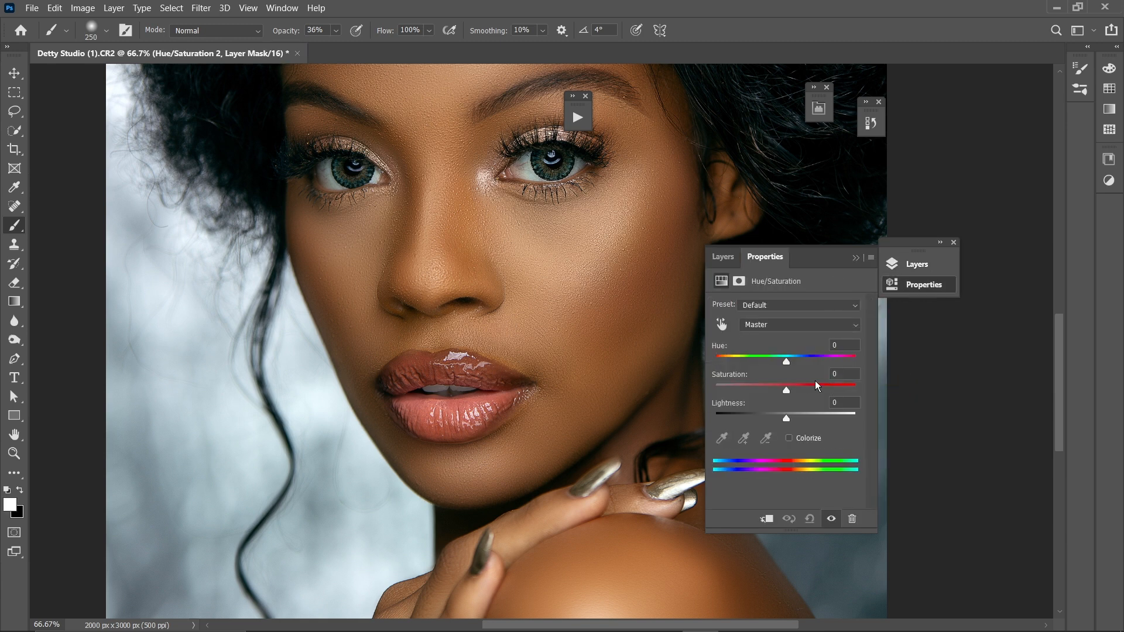
left_click_drag(786, 390, 784, 390)
left_click(716, 386)
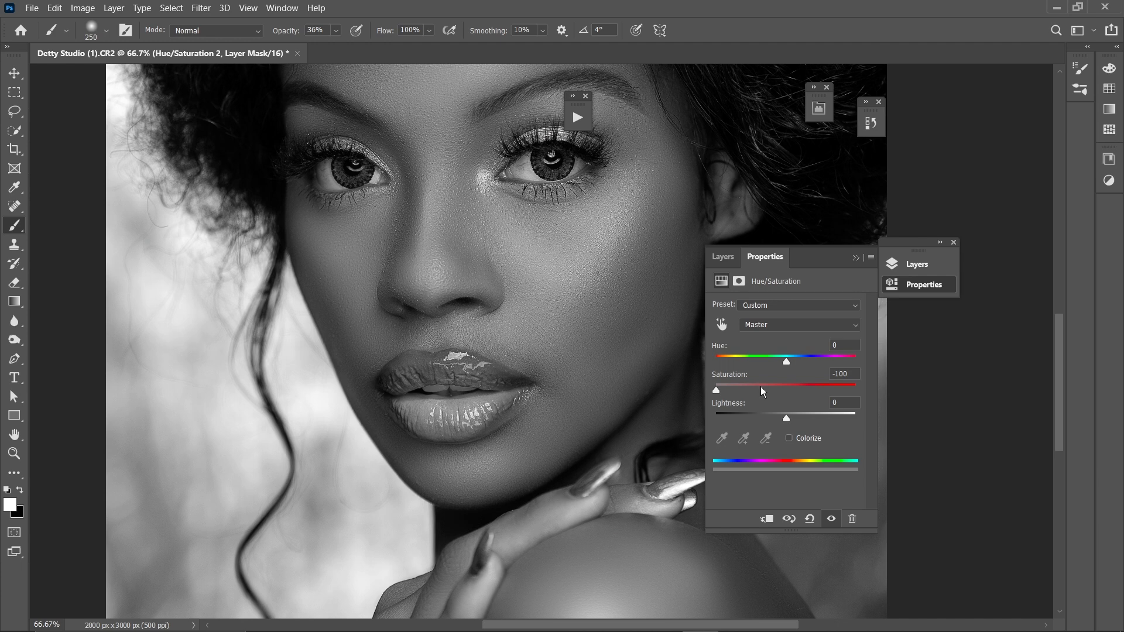
left_click(731, 391)
left_click(786, 390)
left_click(726, 391)
left_click_drag(719, 392, 715, 391)
- Invert the Hue/Saturation layer's mask to black so the desaturation is hidden everywhere
left_click(858, 259)
left_click(893, 264)
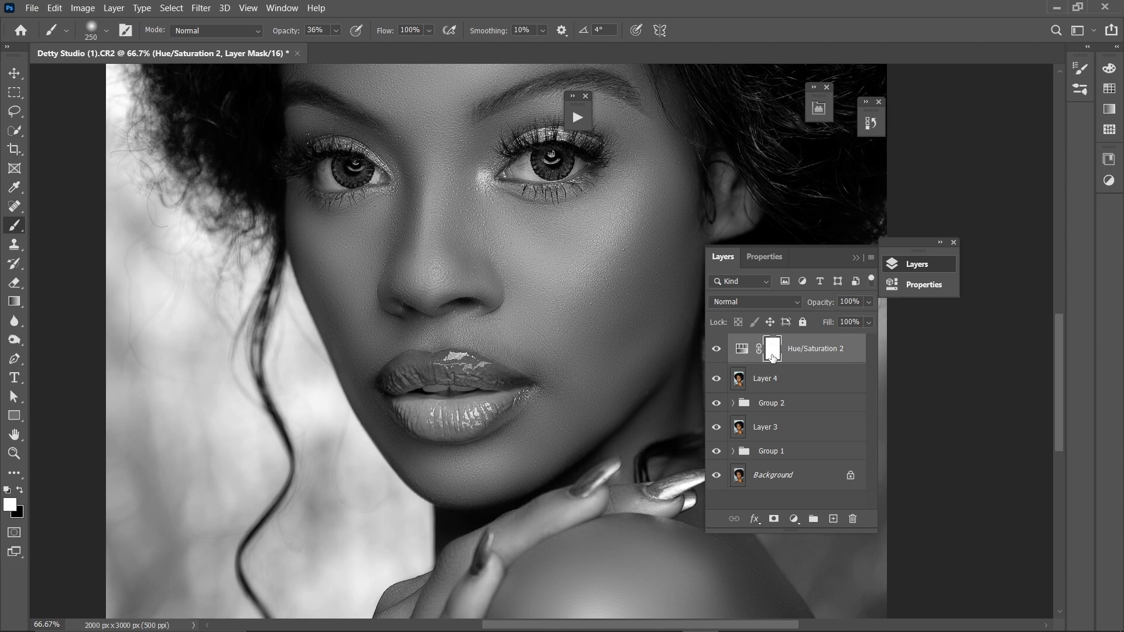
left_click_drag(772, 358, 773, 359)
key("ctrl+i")
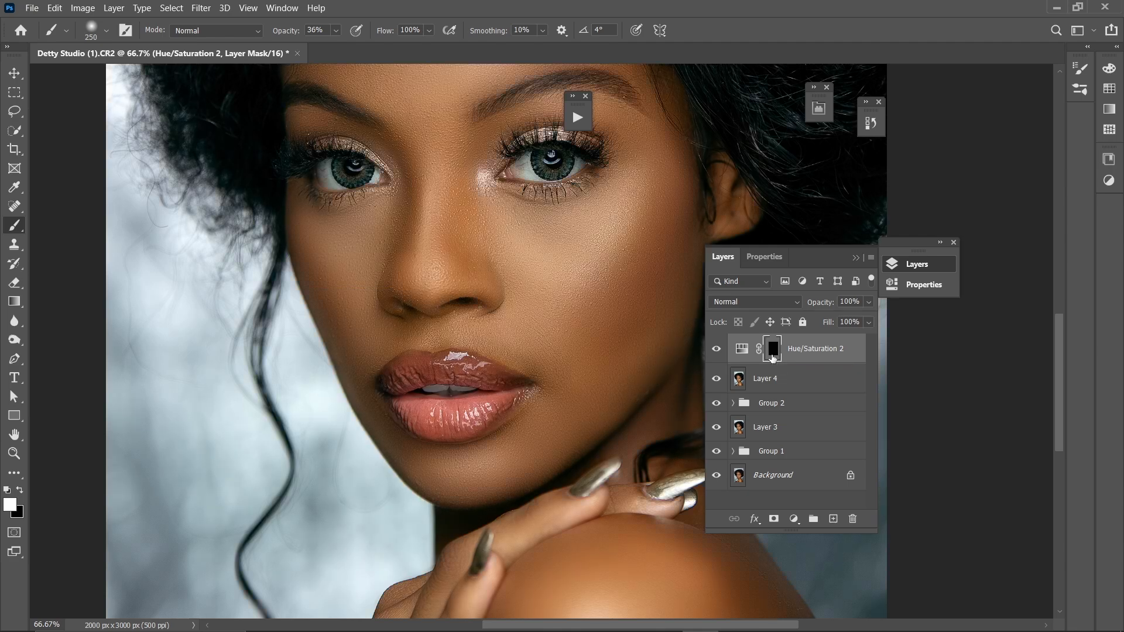
- Paint white over the teeth on the Hue/Saturation mask with a size 15 brush at 100% opacity
key("ctrl+1")
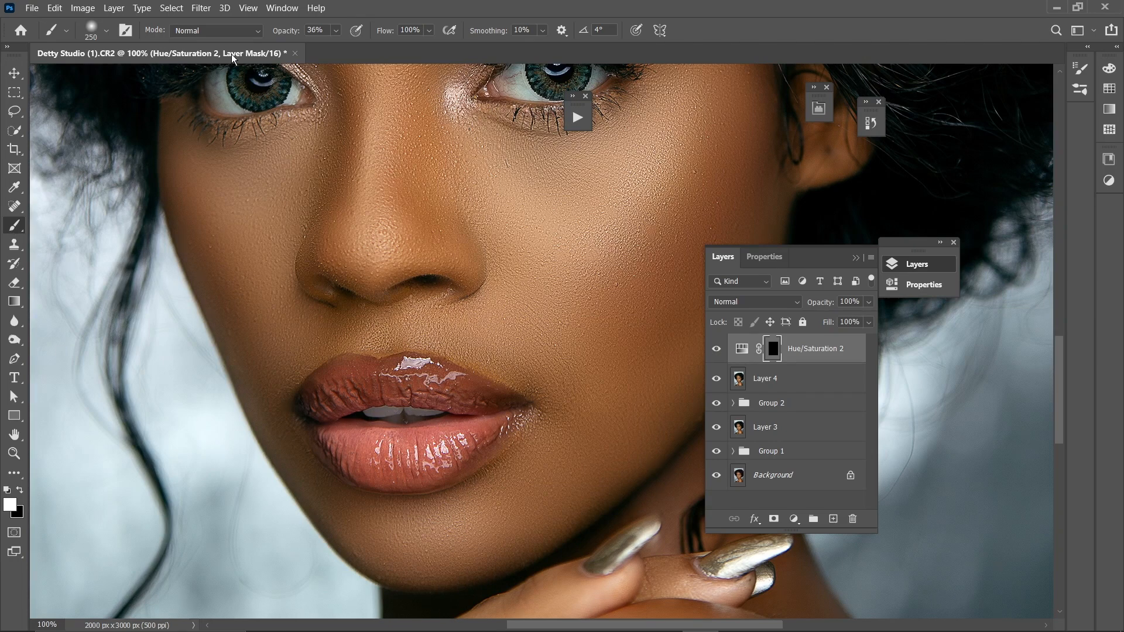
key("0")
key("bracketleft")
key("ctrl+plus")
key("bracketleft")
key("bracketleft")
key("bracketleft")
key("bracketleft")
key("bracketleft")
key("bracketleft")
key("bracketleft")
key("bracketleft")
key("bracketleft")
key("bracketleft")
key("bracketleft")
key("bracketleft")
key("bracketleft")
key("bracketleft")
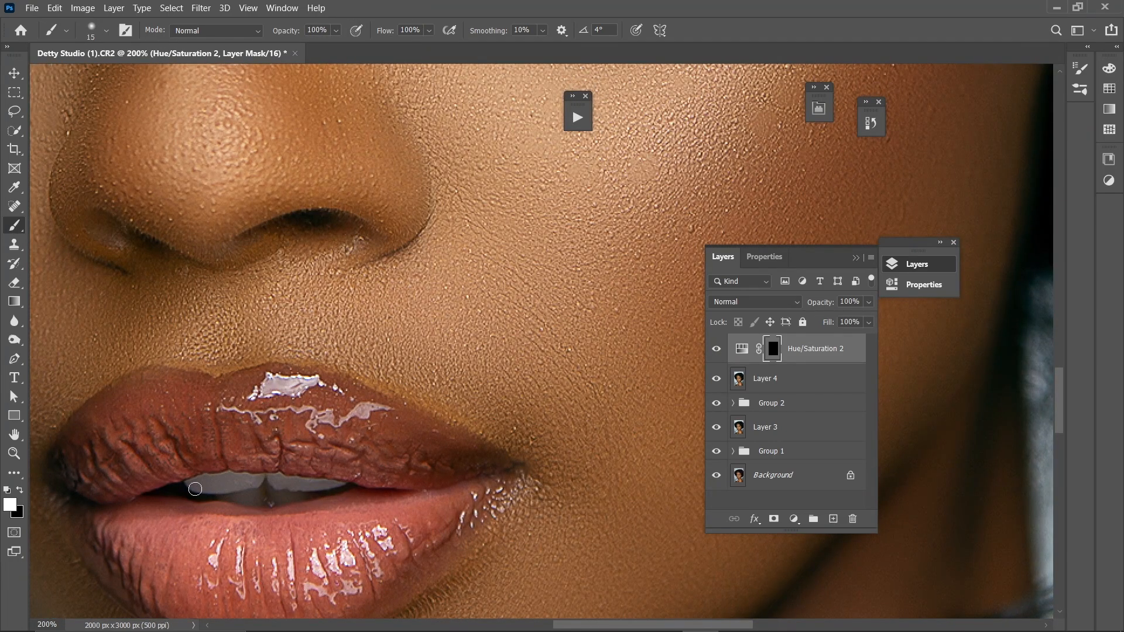
mouse_move(209, 488)
left_mouse_down()
mouse_move(315, 485)
mouse_move(190, 486)
mouse_move(326, 487)
left_mouse_up()
- Paint white over the whites of both eyes on the Hue/Saturation mask, using a brush of size 25 to 35
scroll(349, 389, "up", 5)
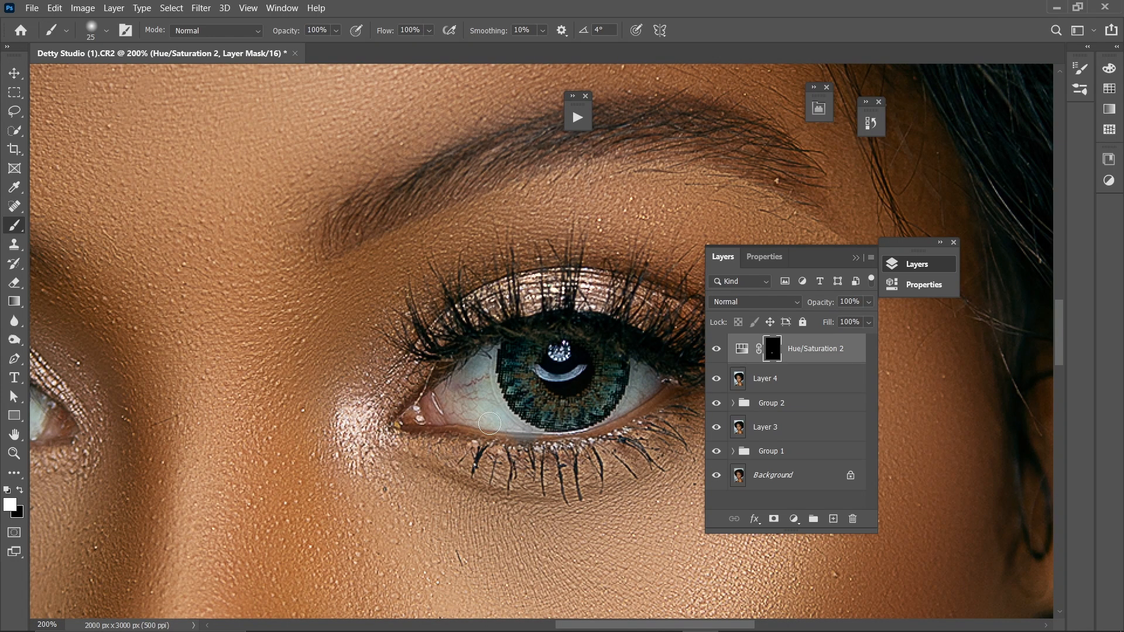
mouse_move(490, 423)
left_mouse_down()
mouse_move(502, 422)
mouse_move(489, 358)
mouse_move(499, 416)
mouse_move(443, 399)
mouse_move(515, 422)
mouse_move(484, 408)
mouse_move(609, 384)
left_mouse_up()
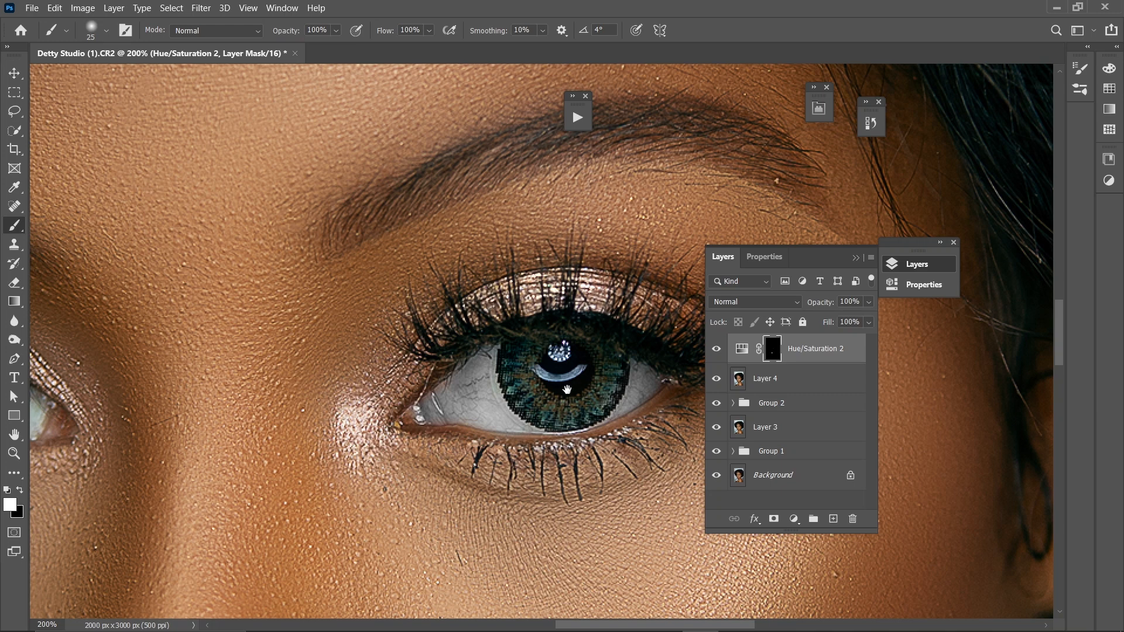
left_click_drag(567, 390, 825, 369)
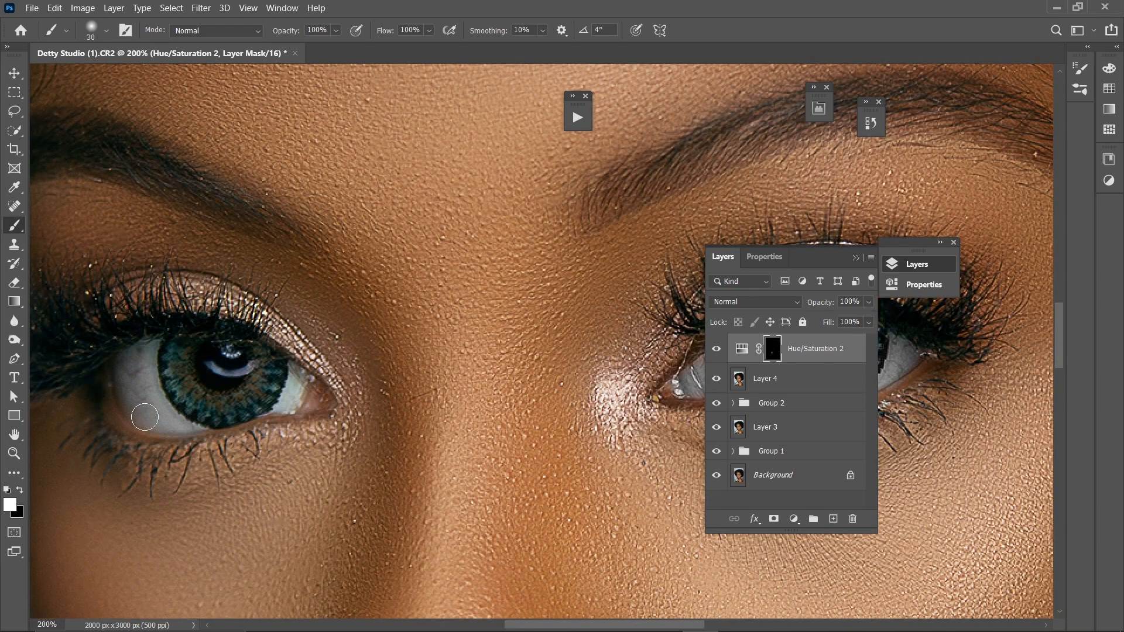
key("bracketright")
key("bracketleft")
key("ctrl+minus")
key("bracketright")
key("bracketright")
key("bracketright")
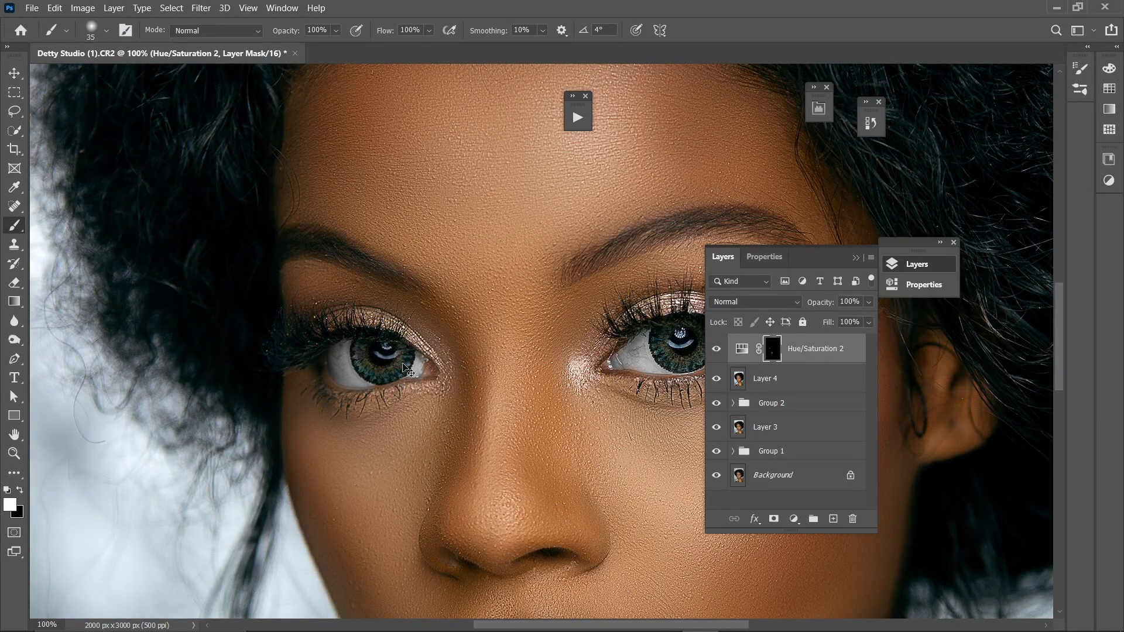
- Compare the portrait with the Hue/Saturation layer hidden and shown
key("ctrl+minus")
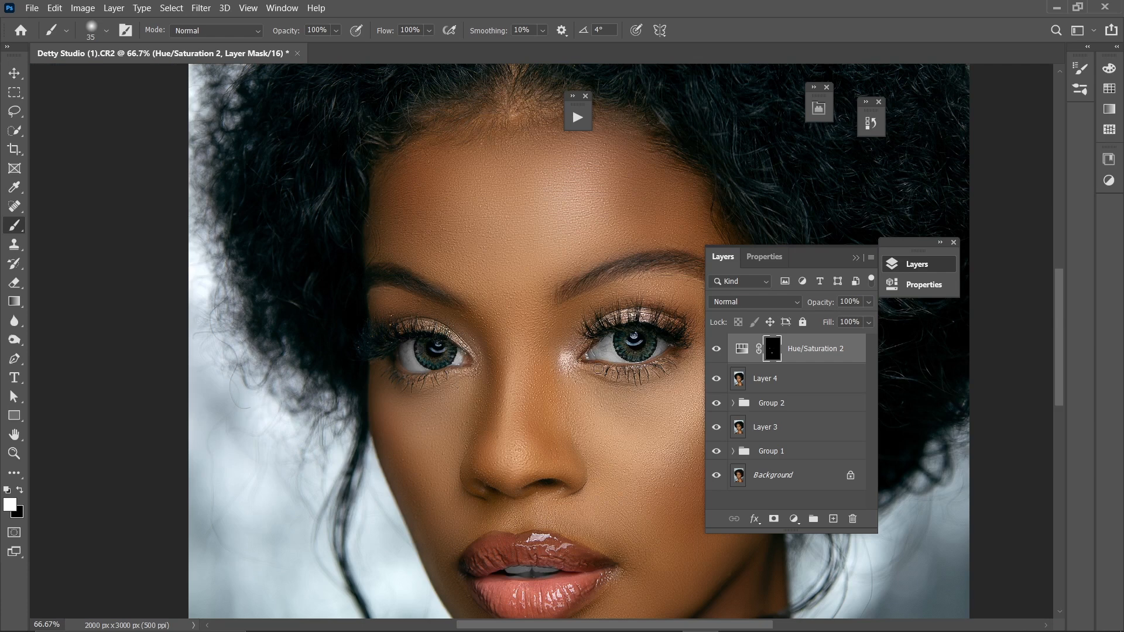
key("ctrl+minus")
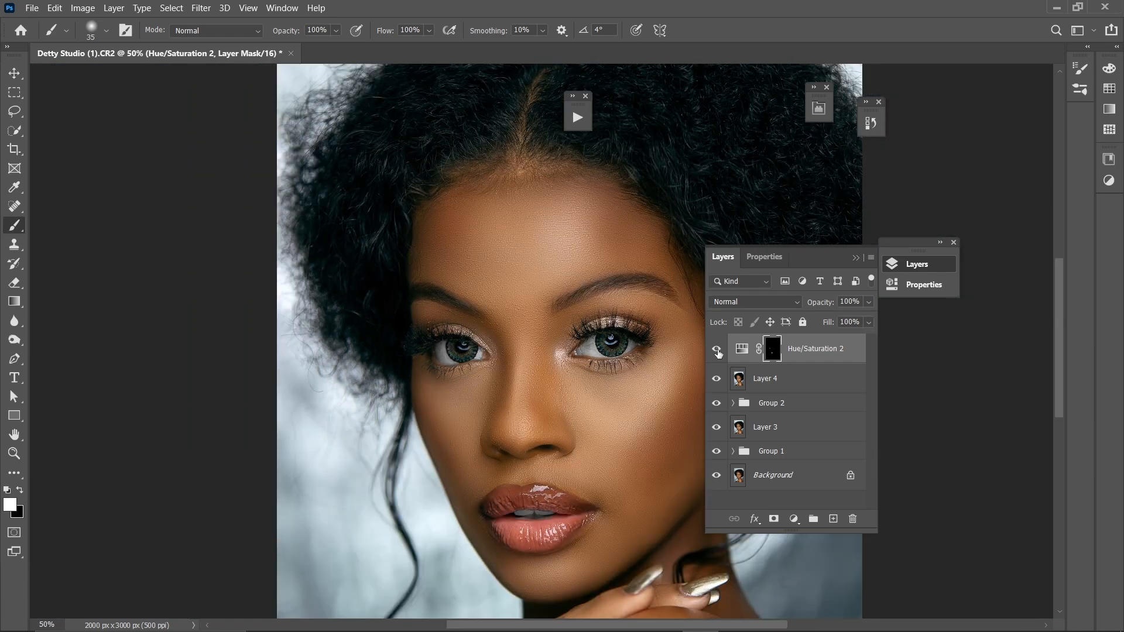
left_click(717, 350)
left_click(717, 349)
- Paint black over the lips on the Hue/Saturation mask with a size 50 brush to restore their colour
key("ctrl+plus")
key("ctrl+plus")
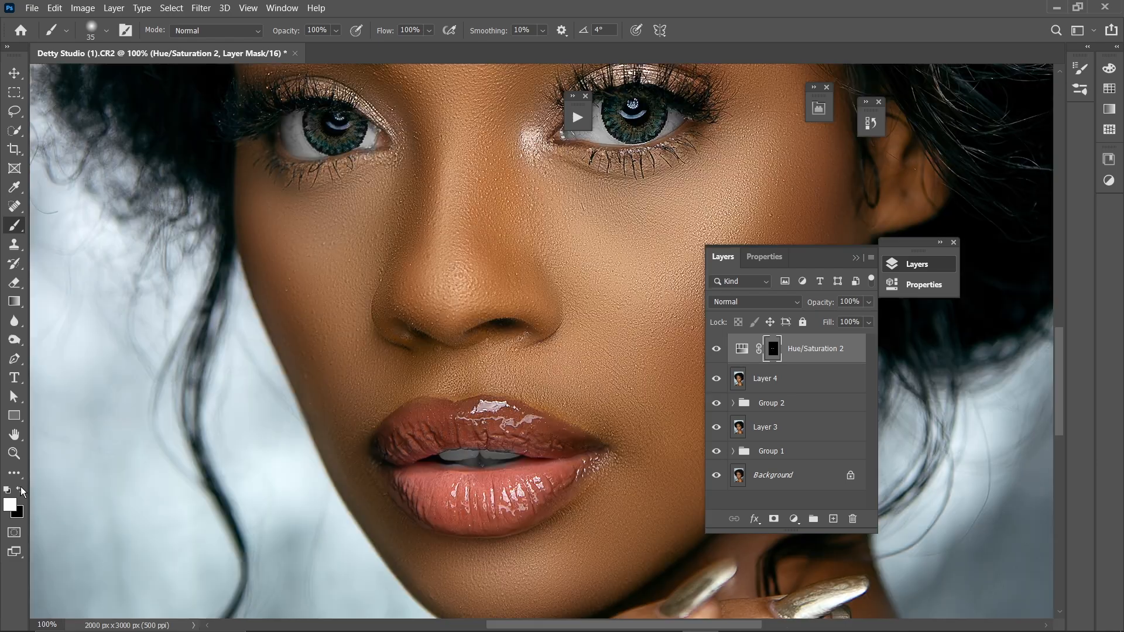
key("x")
key("bracketright")
key("bracketright")
left_click_drag(431, 477, 566, 403)
- Review the desaturated teeth and eyes in the full portrait and closer up
key("ctrl+minus")
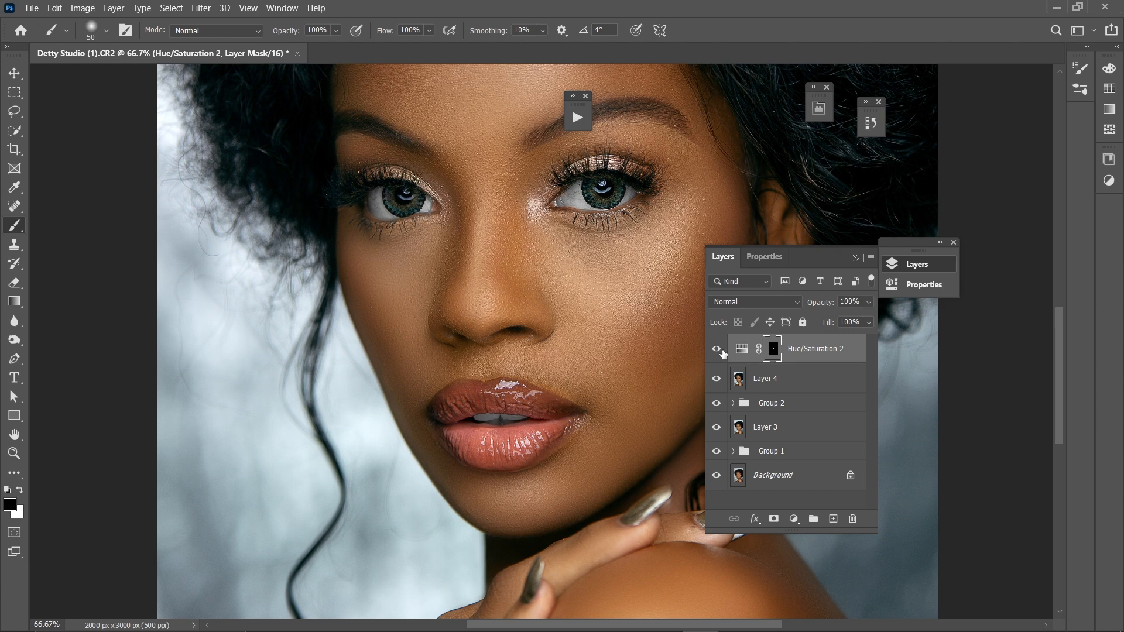
key("ctrl+minus")
key("ctrl+minus")
key("ctrl+minus")
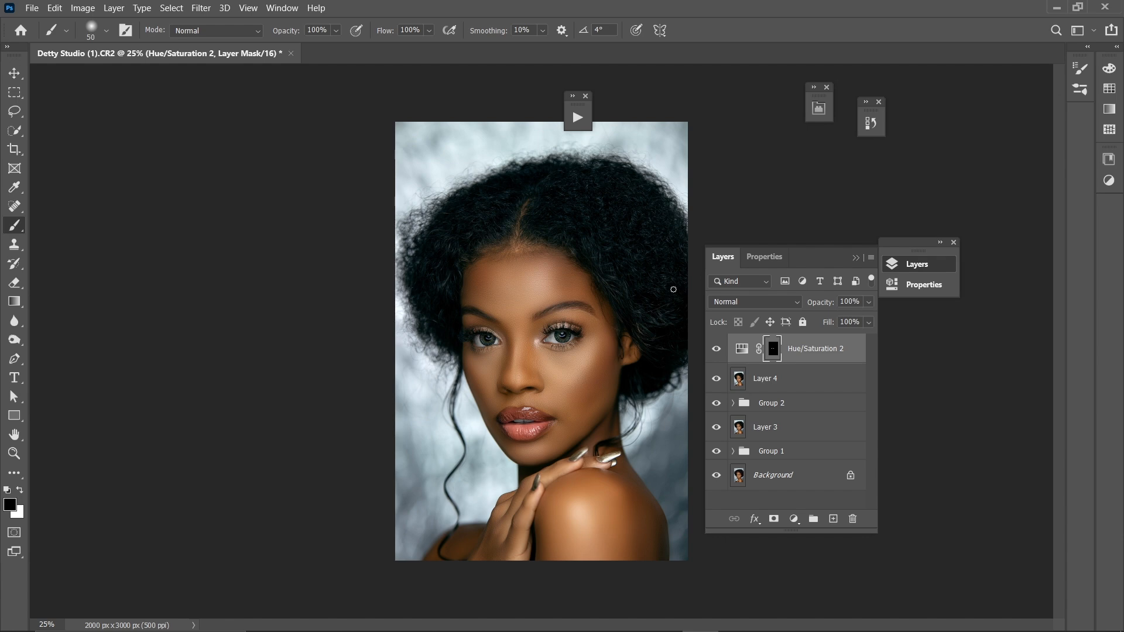
key("ctrl+plus")
key("ctrl+plus")
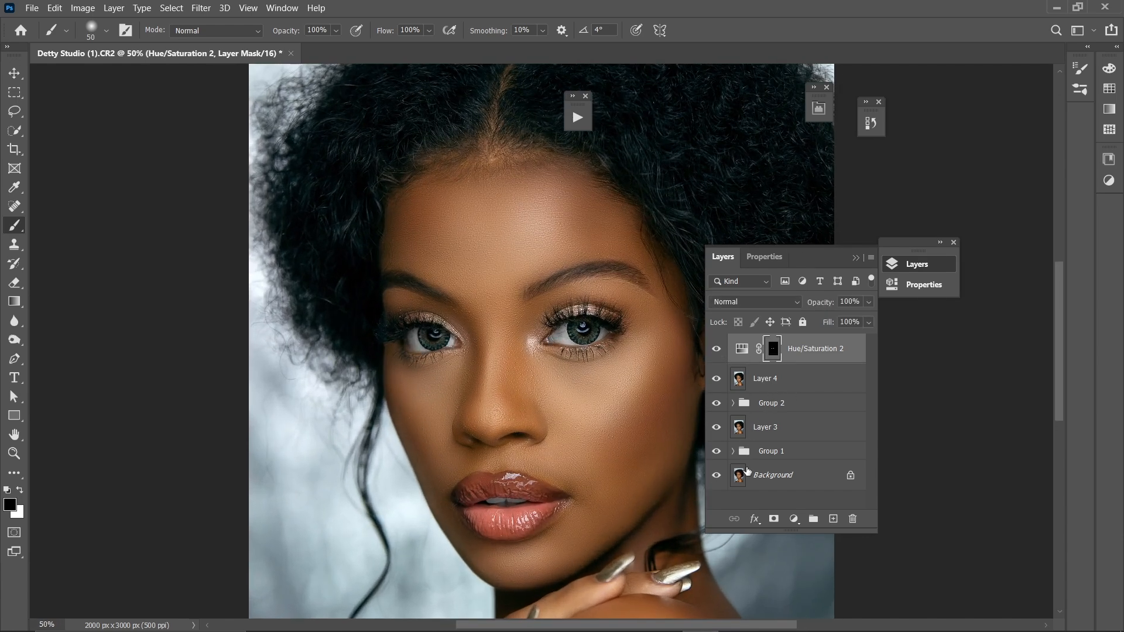
- Move the Hue/Saturation layer and Layer 4 into Group 2, and gather all layers above the Background in Group 1
left_click(773, 381, "shift")
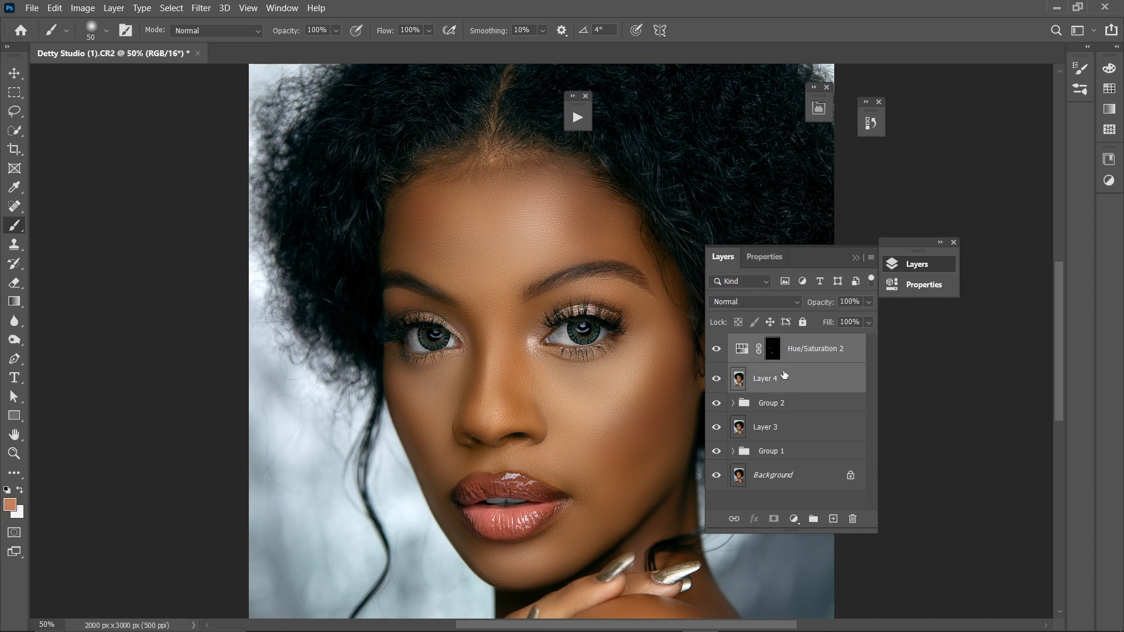
left_click_drag(772, 383, 744, 404)
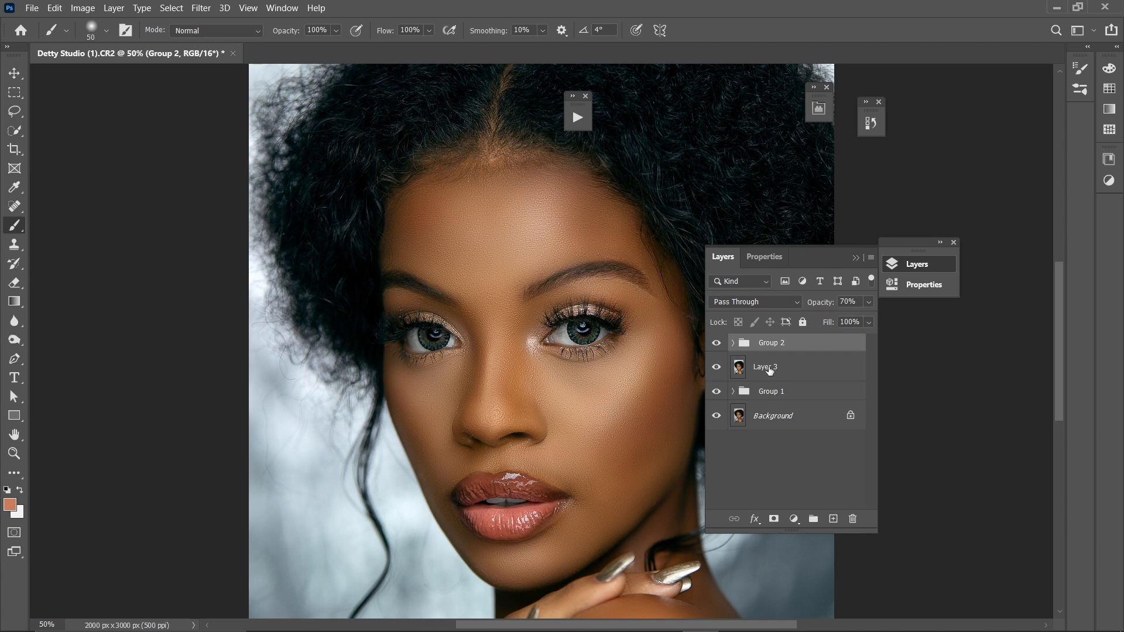
mouse_move(769, 371)
left_mouse_down()
mouse_move(770, 391)
mouse_move(766, 345)
mouse_move(773, 358)
left_mouse_up()
- Compare the full portrait before and after retouching by hiding and showing Group 1
left_click(717, 344)
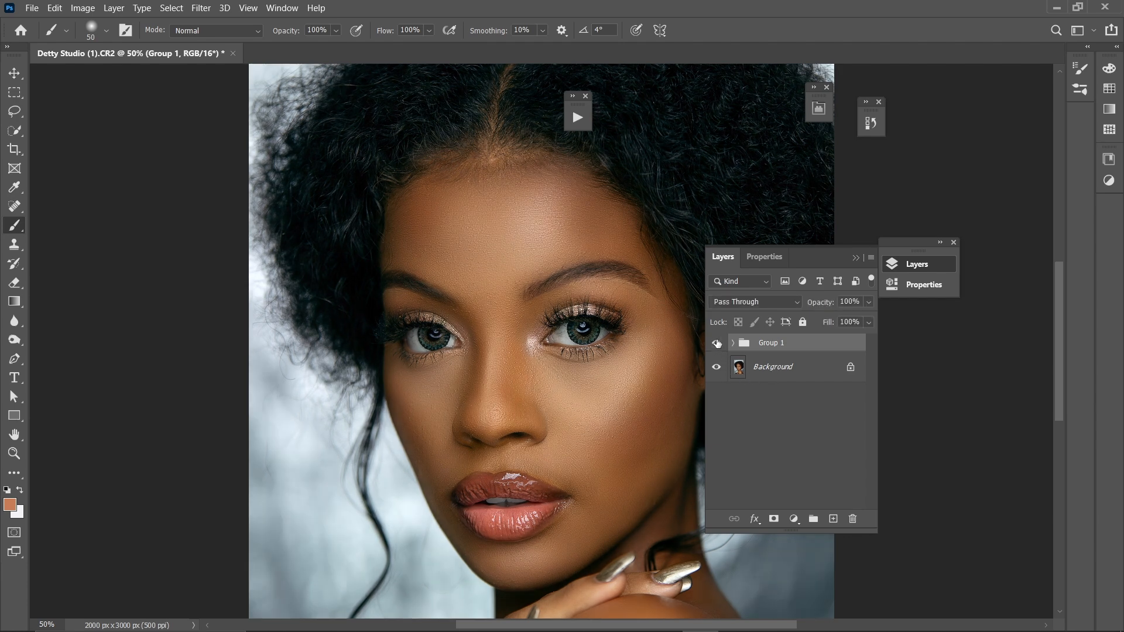
key("ctrl+minus")
left_click(717, 344)
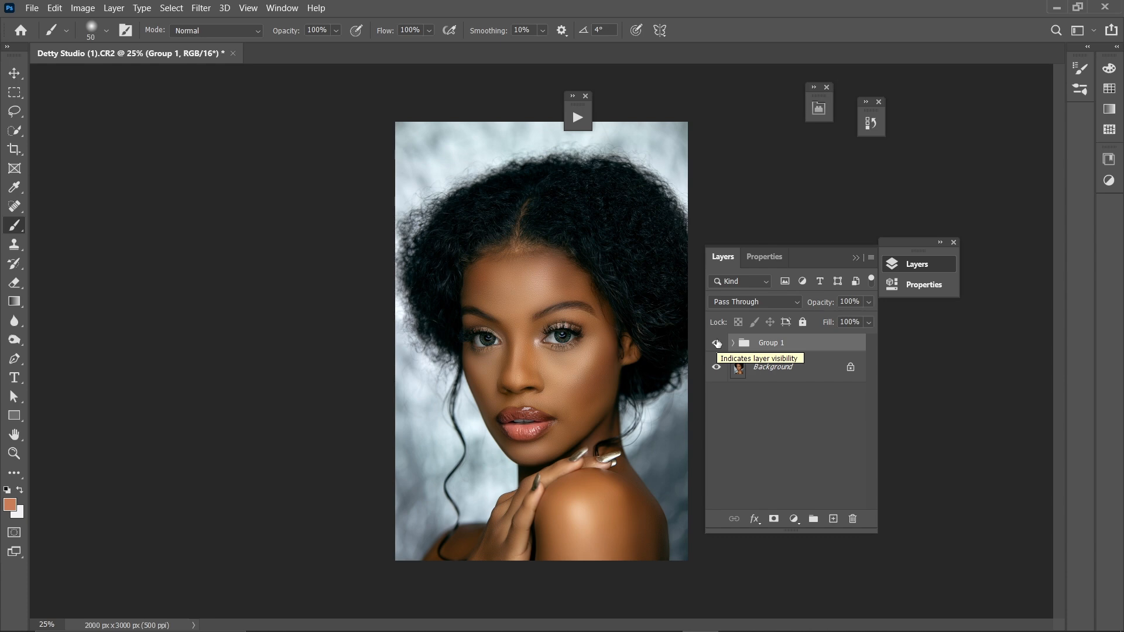
left_click(717, 344)
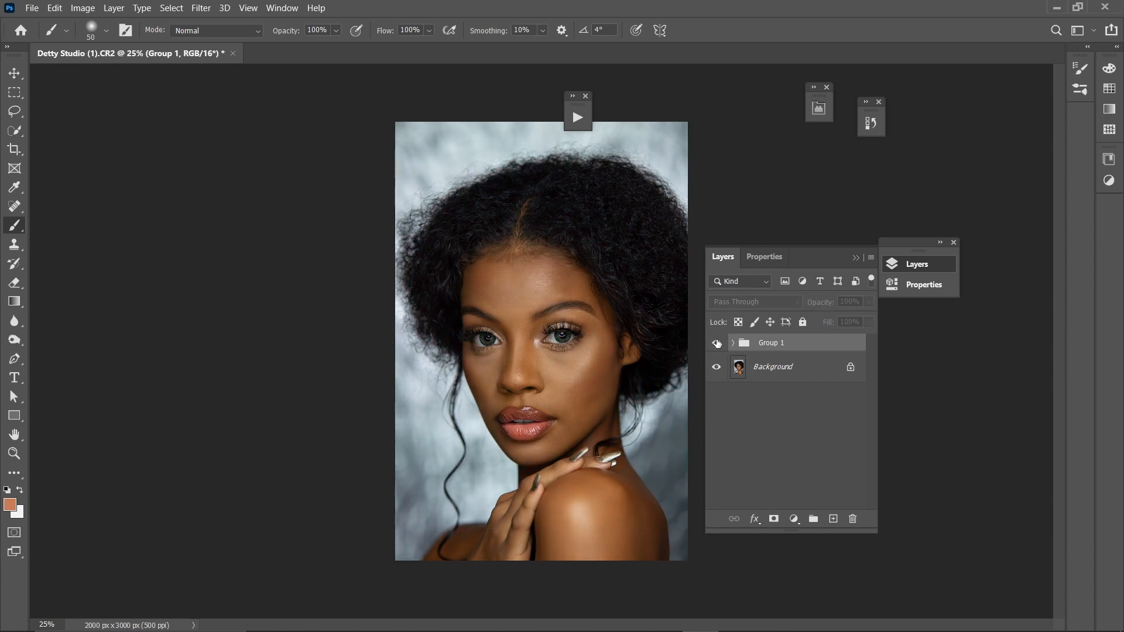
left_click(716, 344)
left_click(717, 344)
left_click(717, 344)
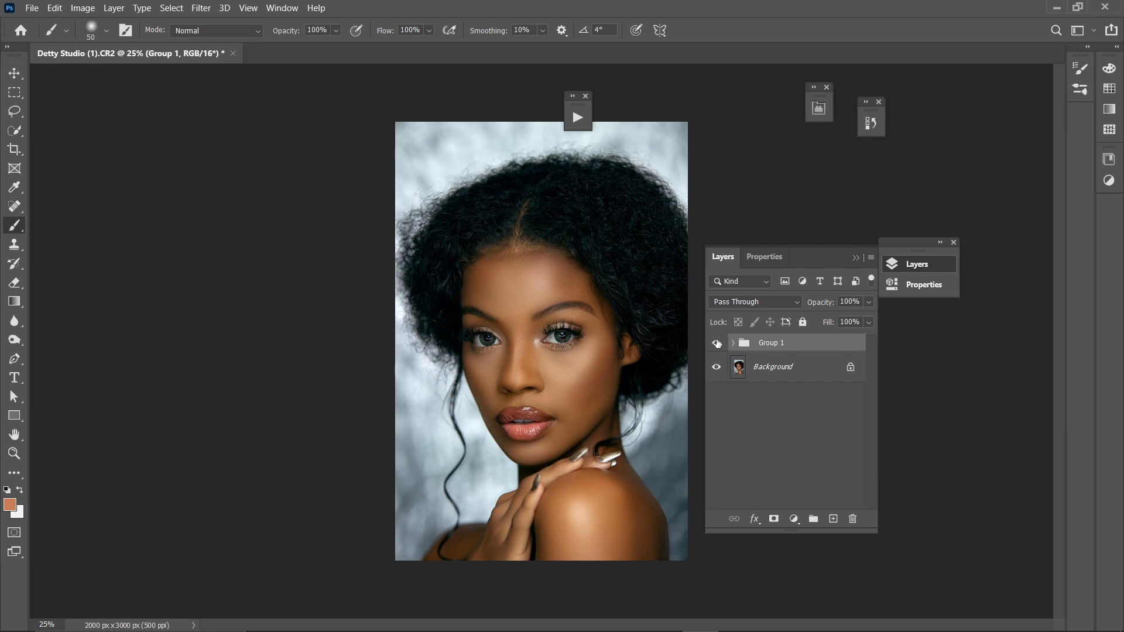